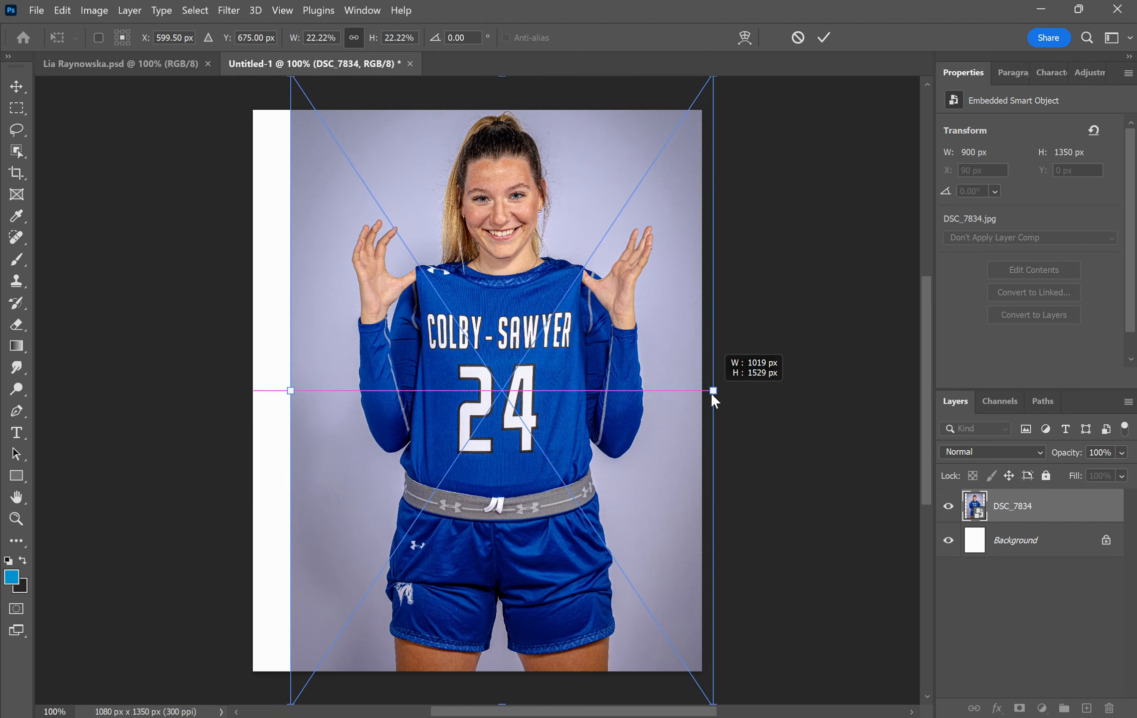
- Enlarge the athlete photo to 1019 × 1529 px shifted right, then Select Subject on her
drag(535, 345, 564, 345)
key(Return)
click(17, 151)
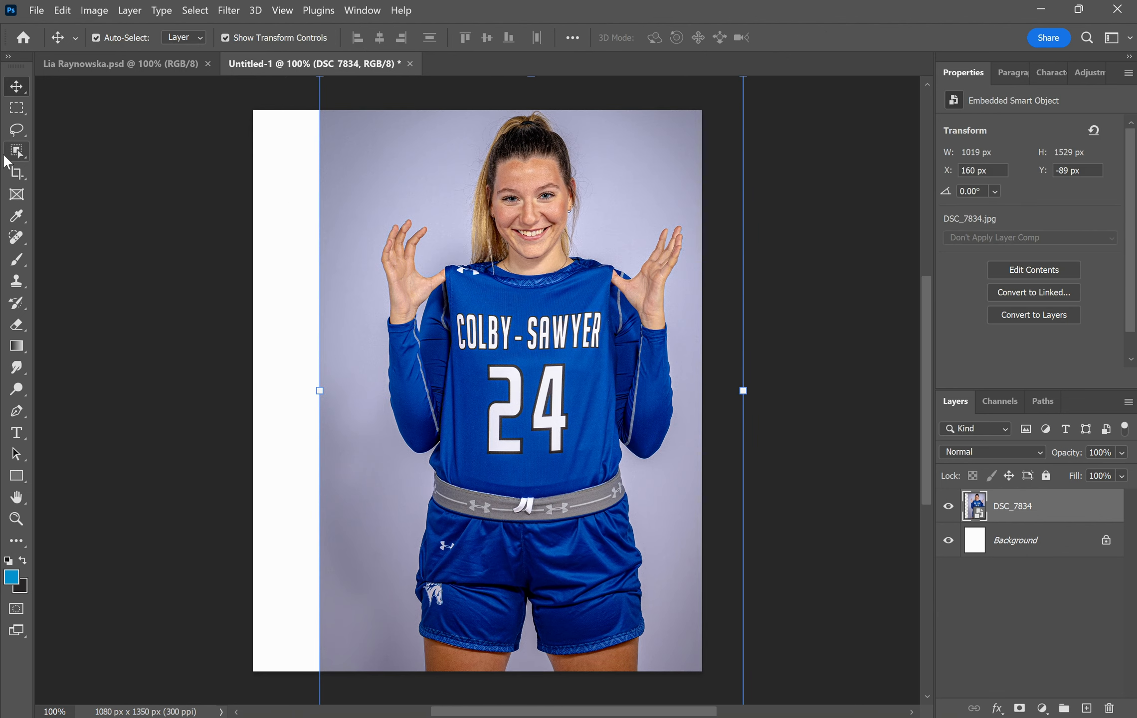
click(743, 38)
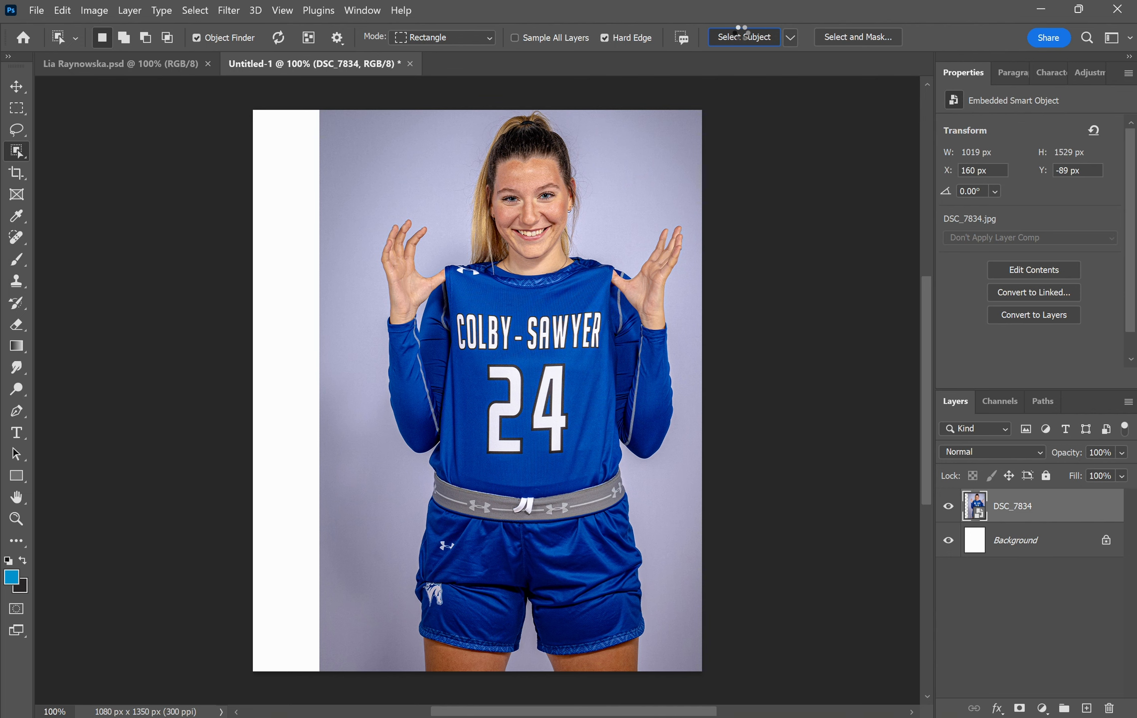
- Refine the athlete selection's hair edges in Select and Mask with the Refine Edge Brush
click(828, 42)
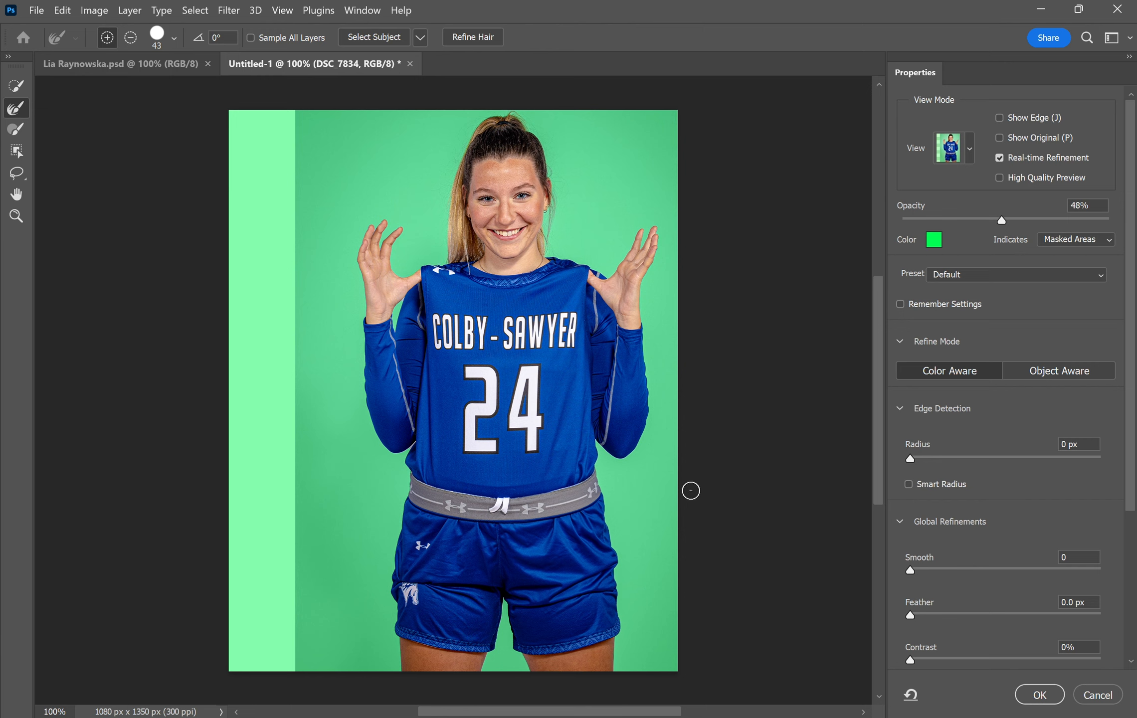
click(16, 129)
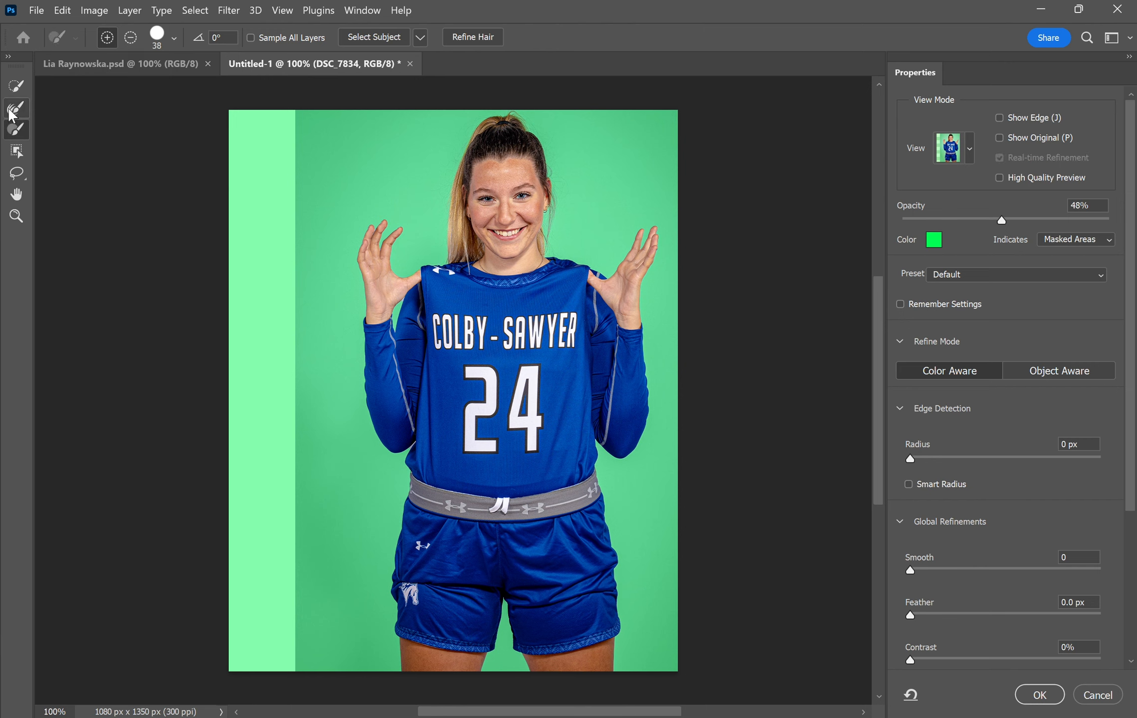
click(12, 113)
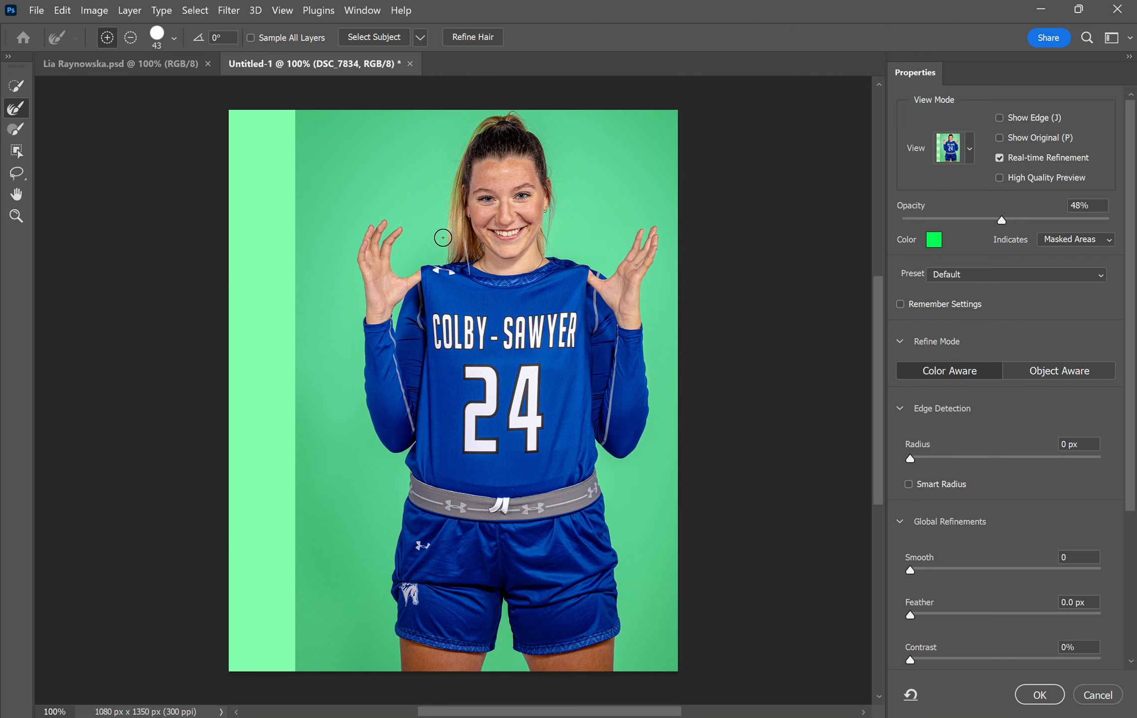
click(1028, 695)
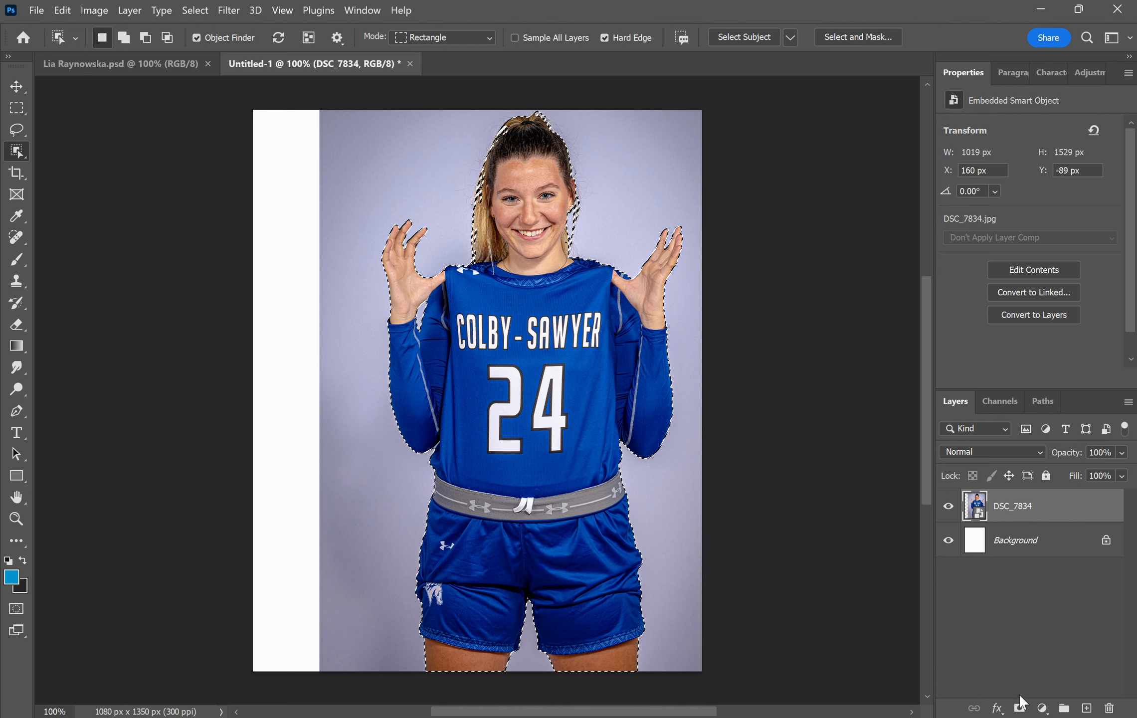
- Mask out the lavender backdrop and move the athlete about 82 px left to centre her
click(1020, 708)
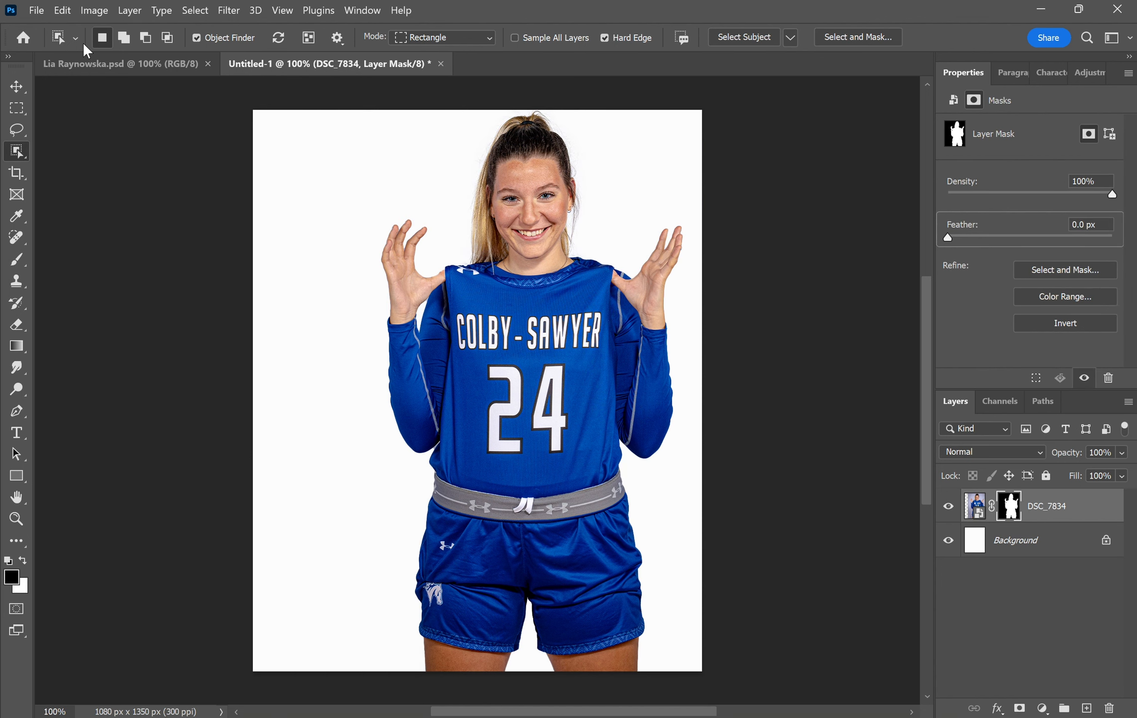
click(16, 91)
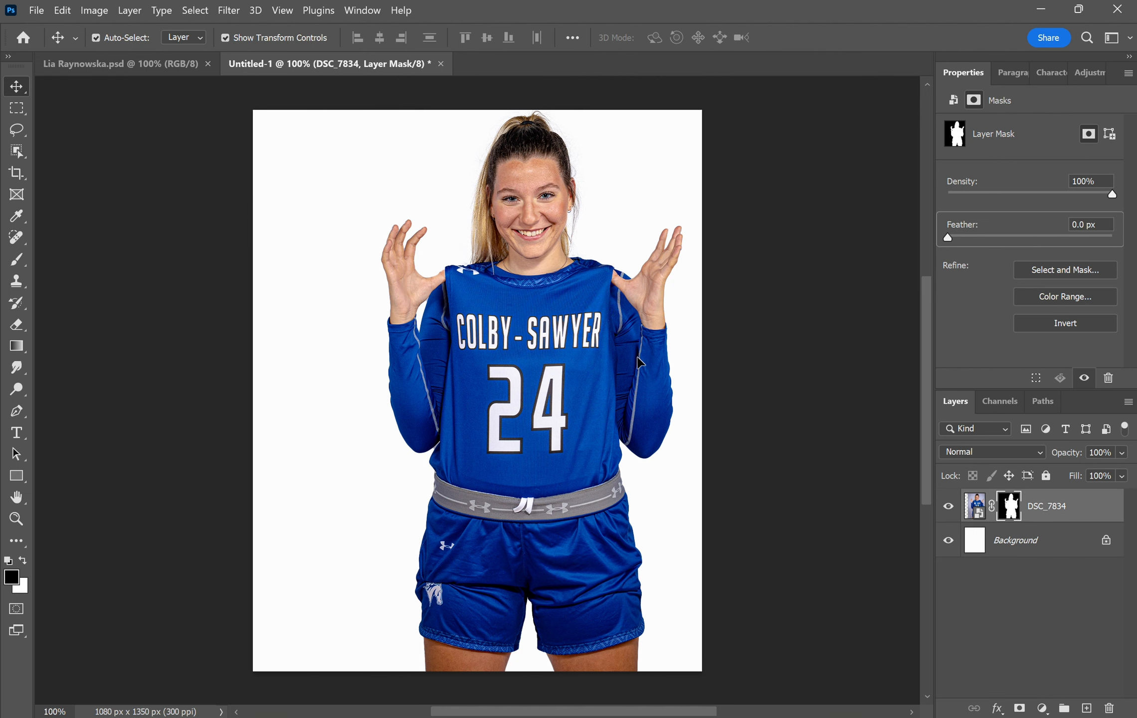
mouse_move(640, 368)
mouse_down()
mouse_move(611, 358)
mouse_move(642, 362)
mouse_up()
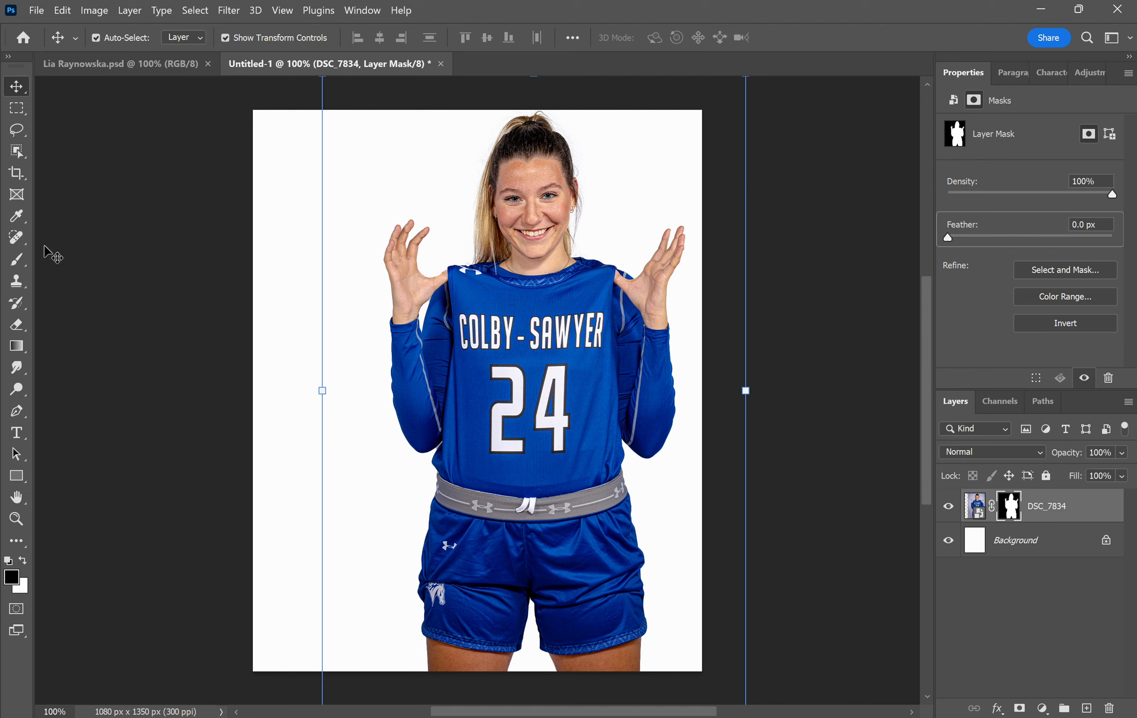
- Touch up the hair edges on the layer mask with a white brush
click(29, 259)
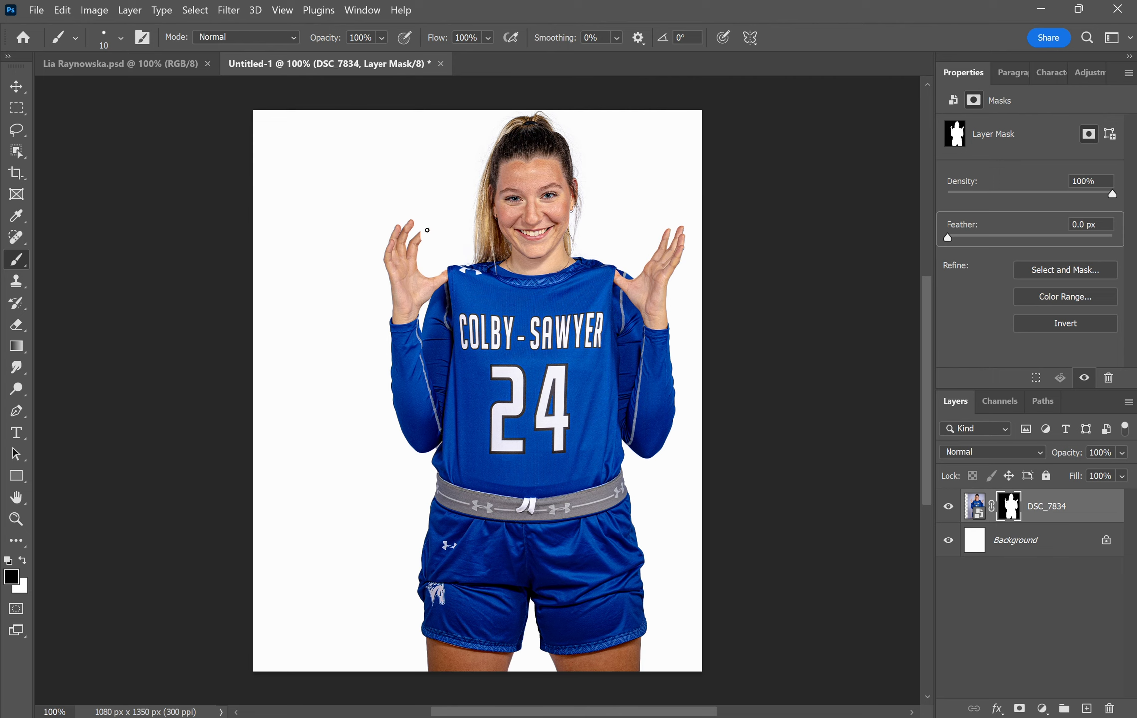
click(24, 560)
scroll(490, 193, up, 10)
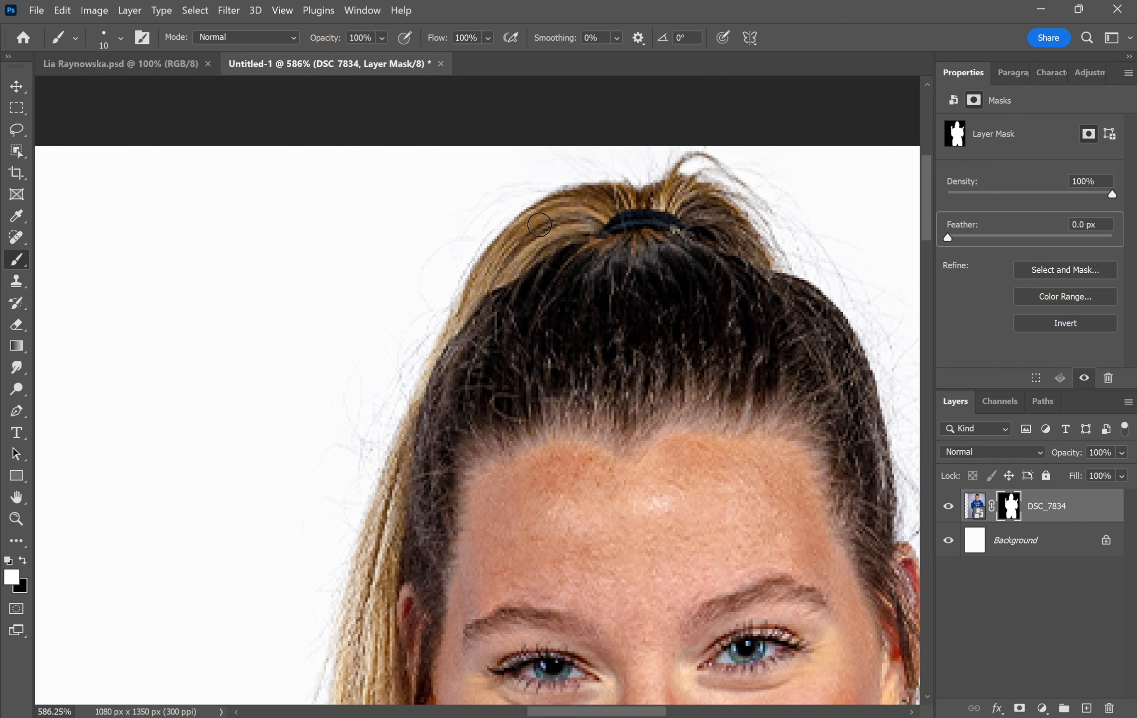
scroll(459, 210, down, 8)
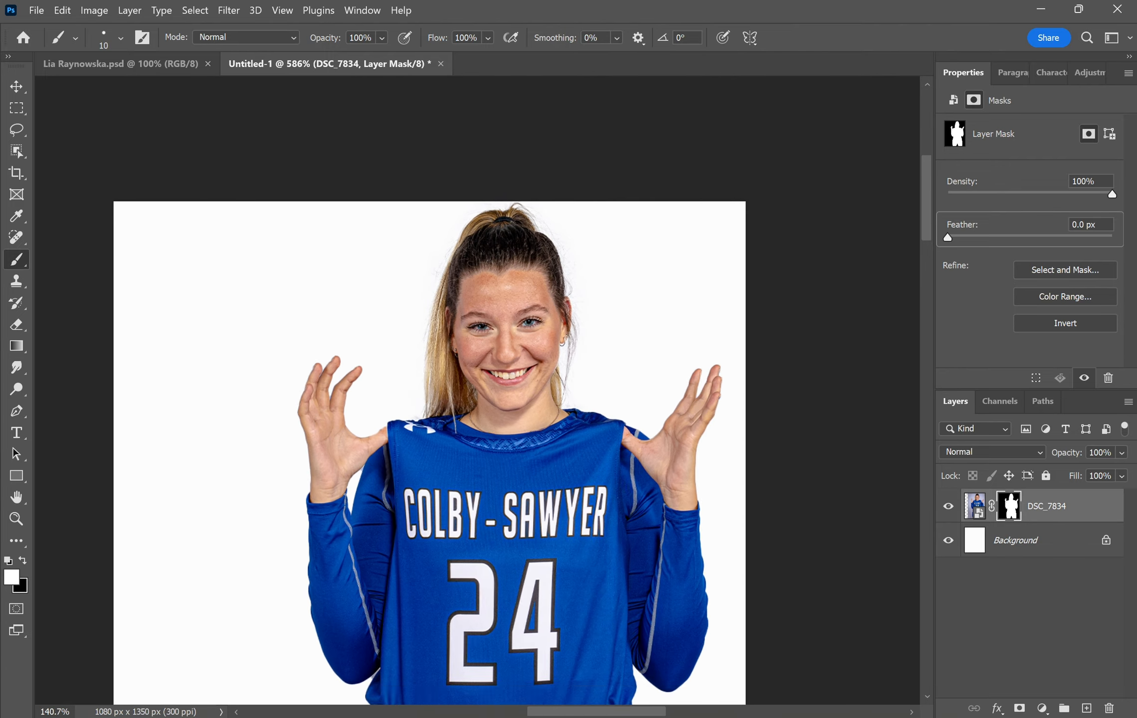
scroll(486, 389, down, 3)
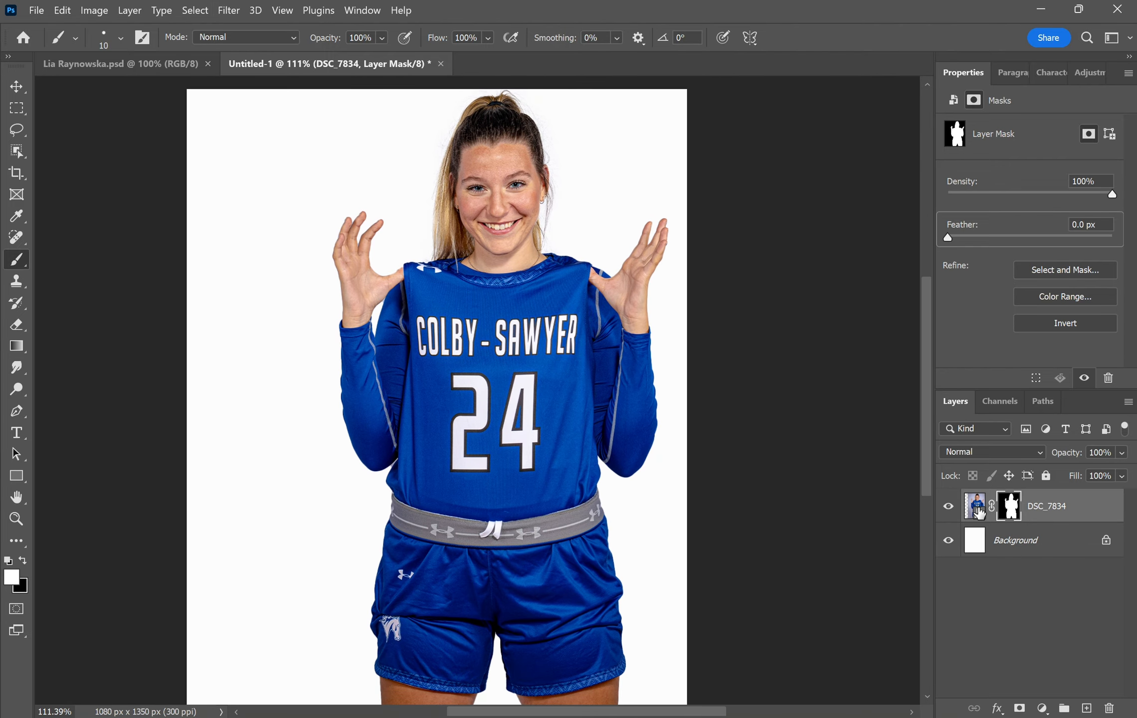
click(977, 508)
- Apply Camera Raw with Auto, Contrast -35, Texture +37, Clarity +37, Dehaze -11, Vibrance +27
click(226, 11)
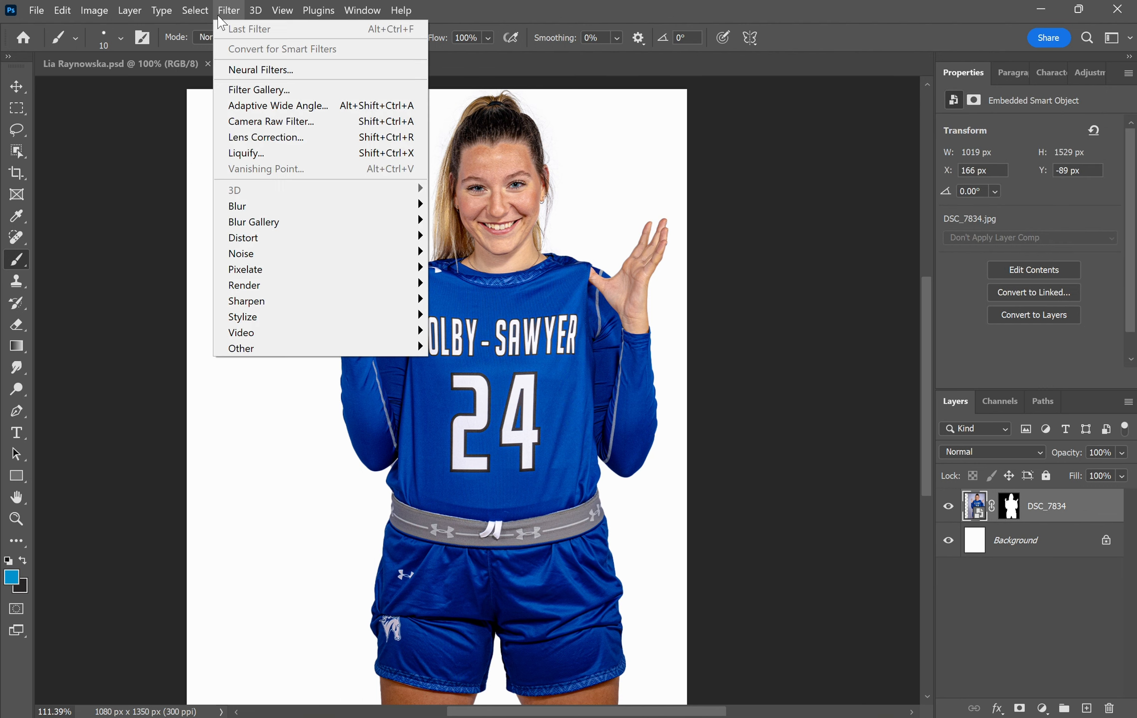
click(254, 123)
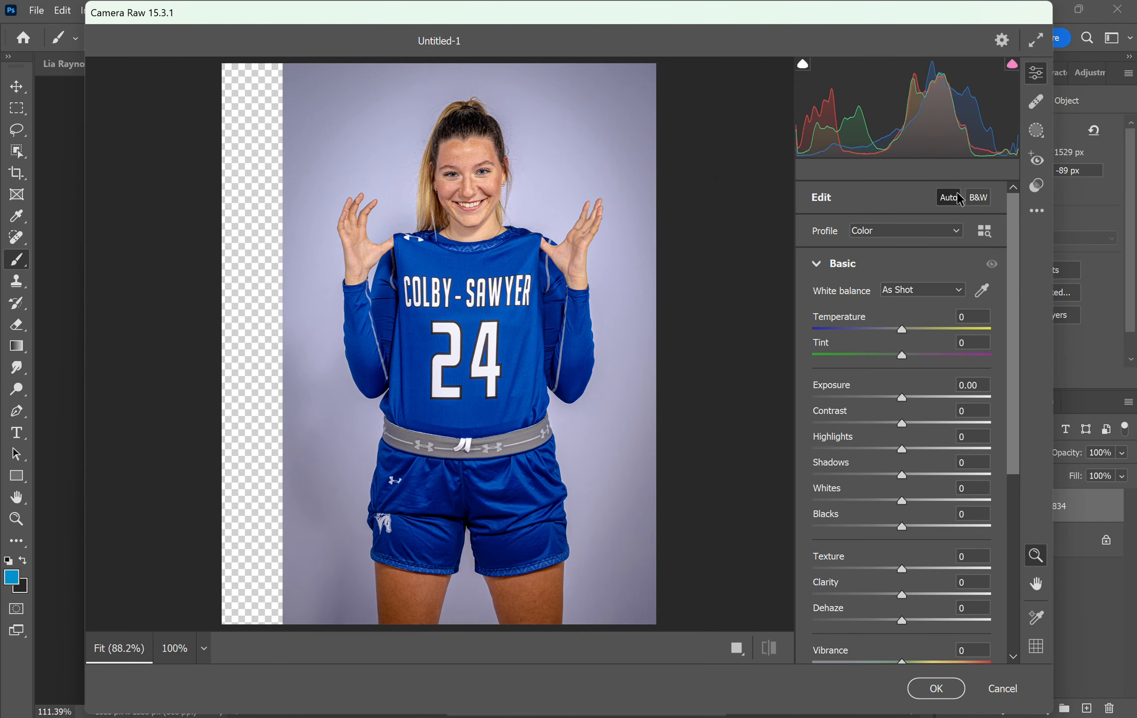
click(959, 198)
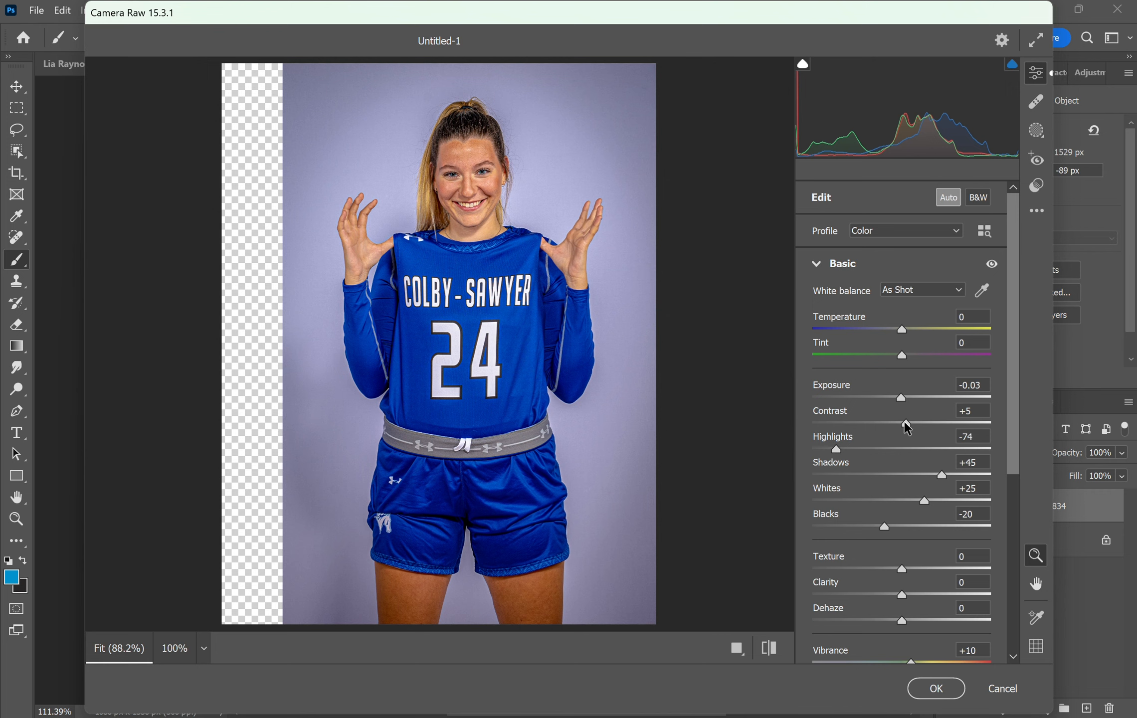
drag(905, 423, 871, 423)
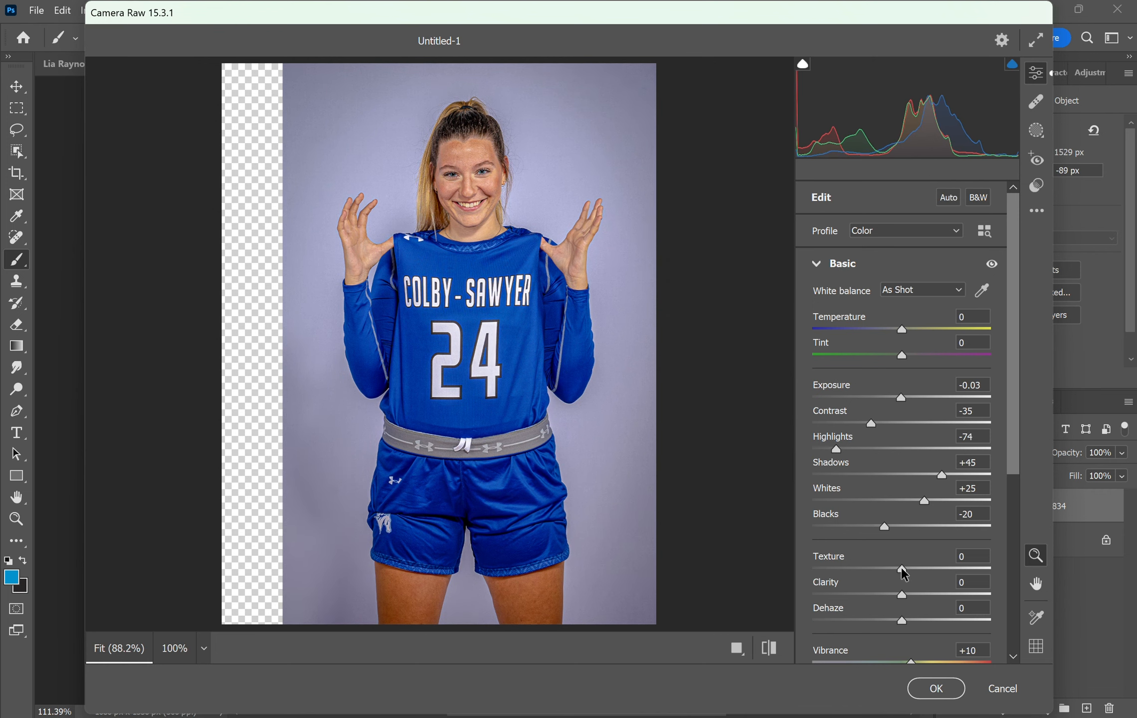
drag(902, 569, 893, 621)
scroll(895, 627, down, 3)
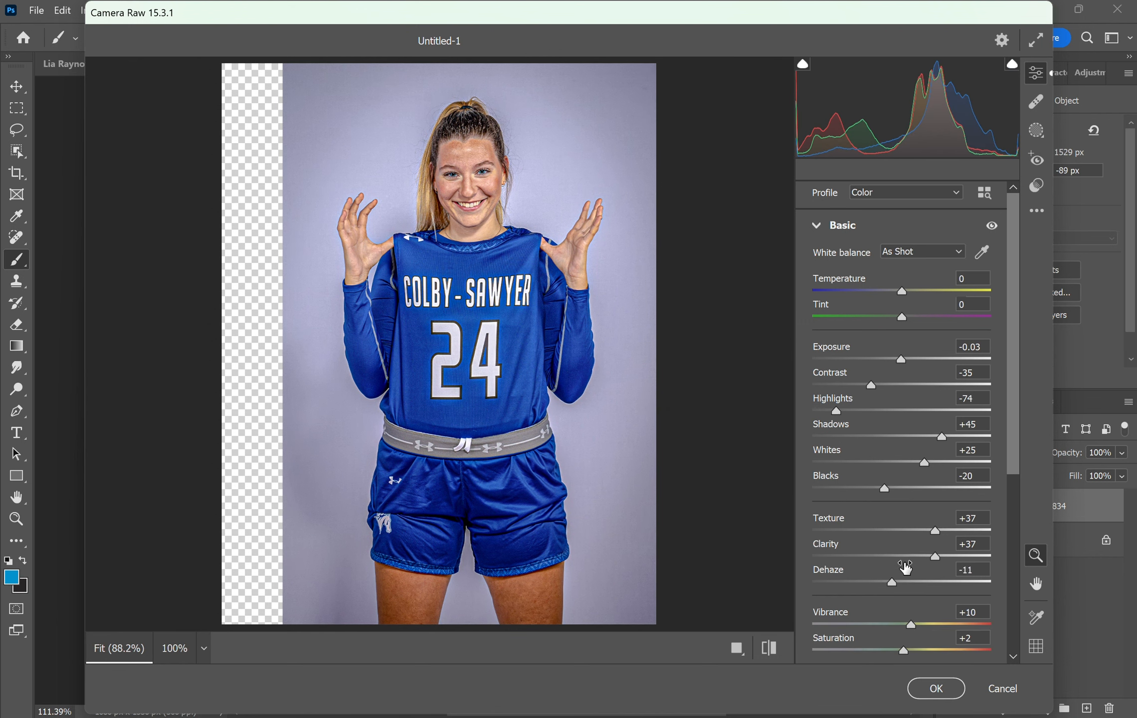
drag(915, 513, 924, 515)
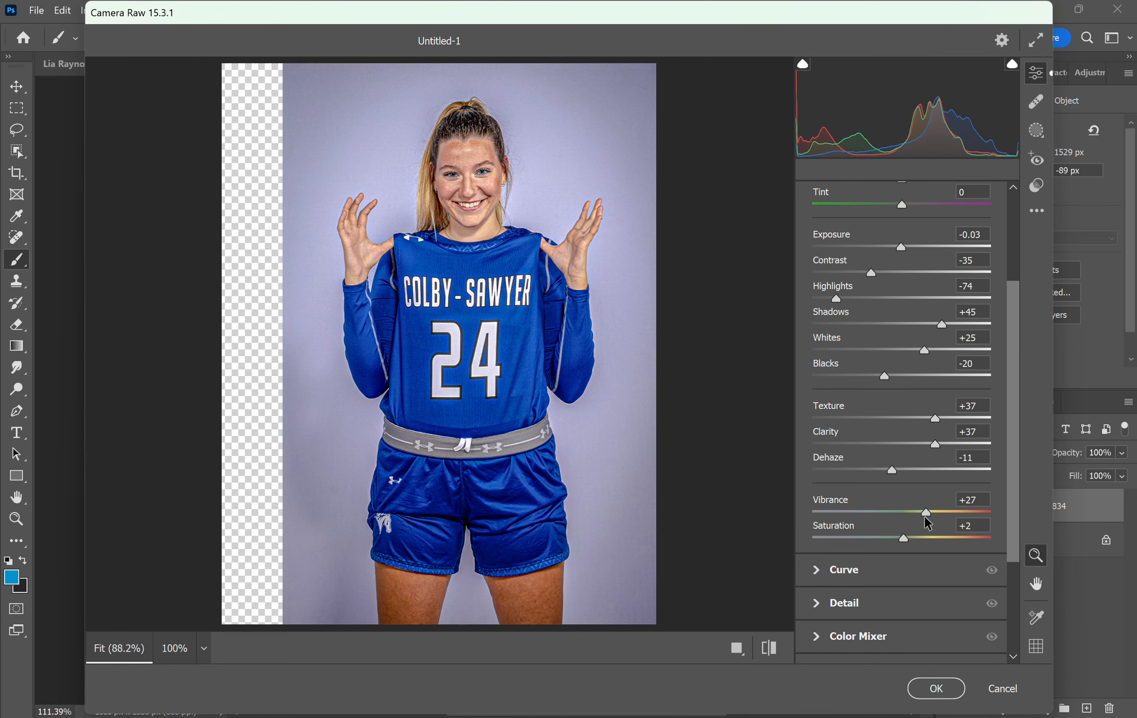
click(935, 689)
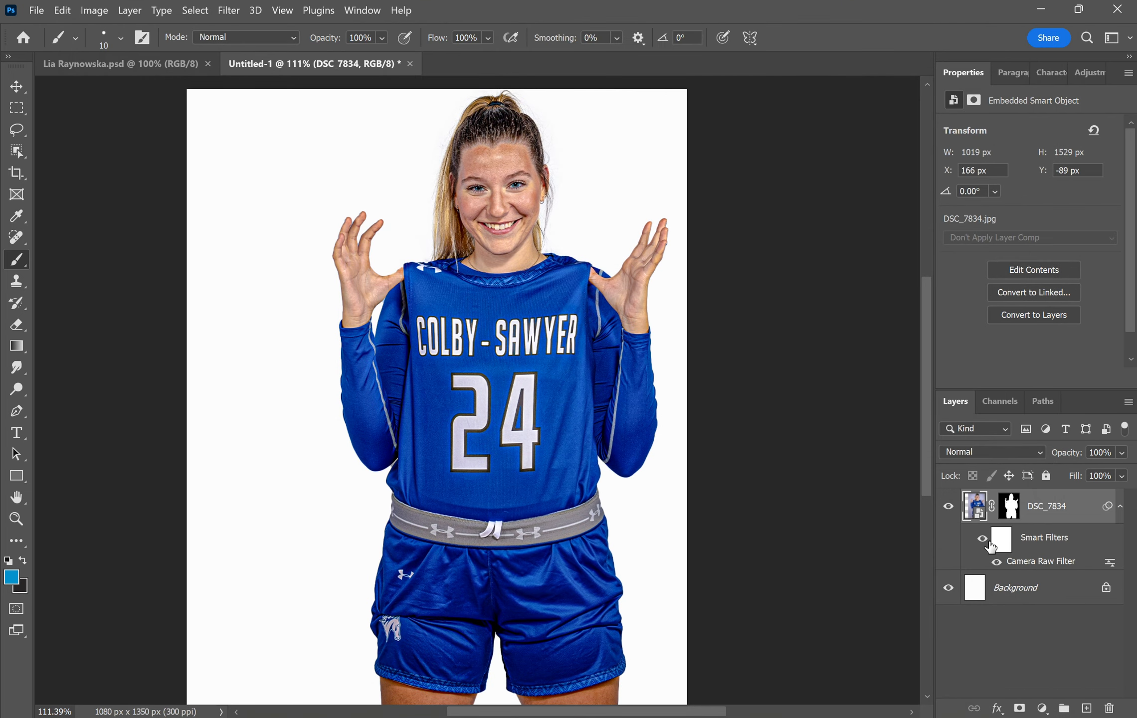
- Add a Black & White adjustment layer clipped to the athlete photo
key(v)
key(ctrl+0)
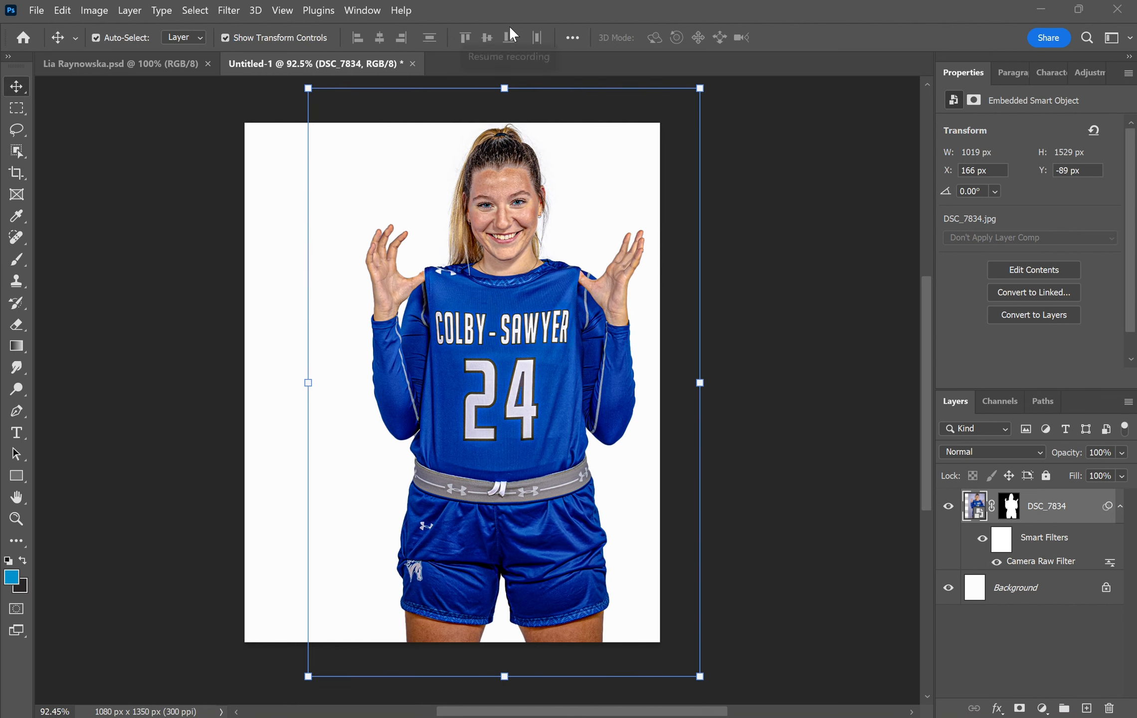
click(1051, 73)
click(1086, 75)
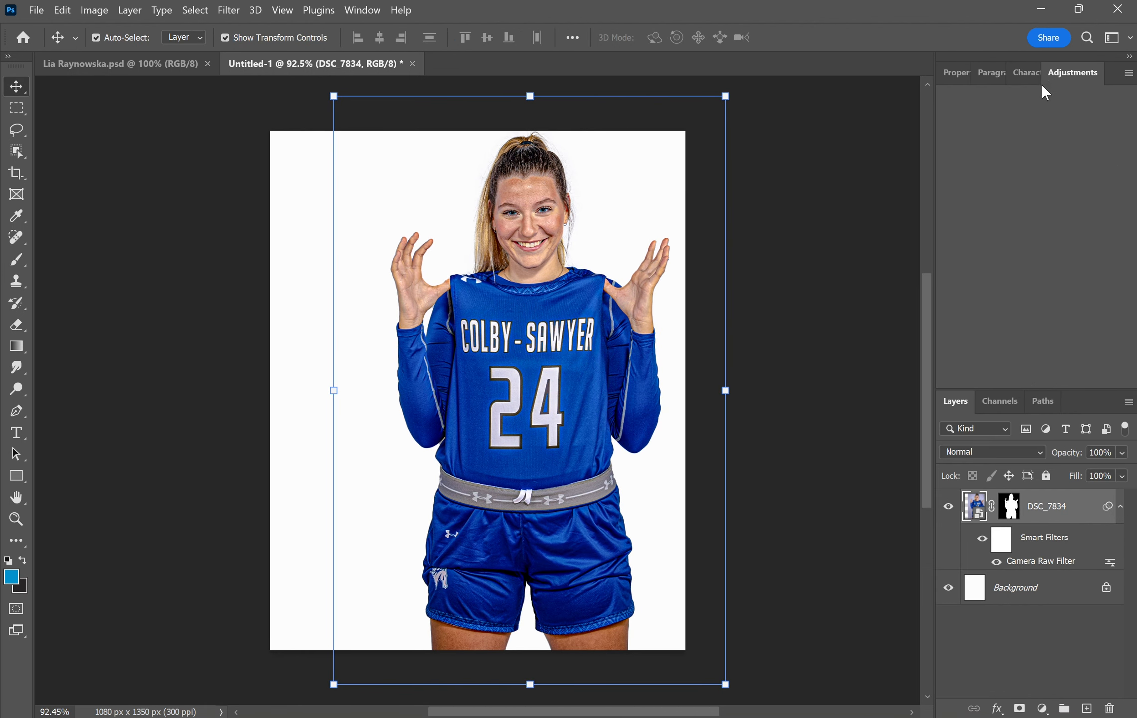
click(1017, 215)
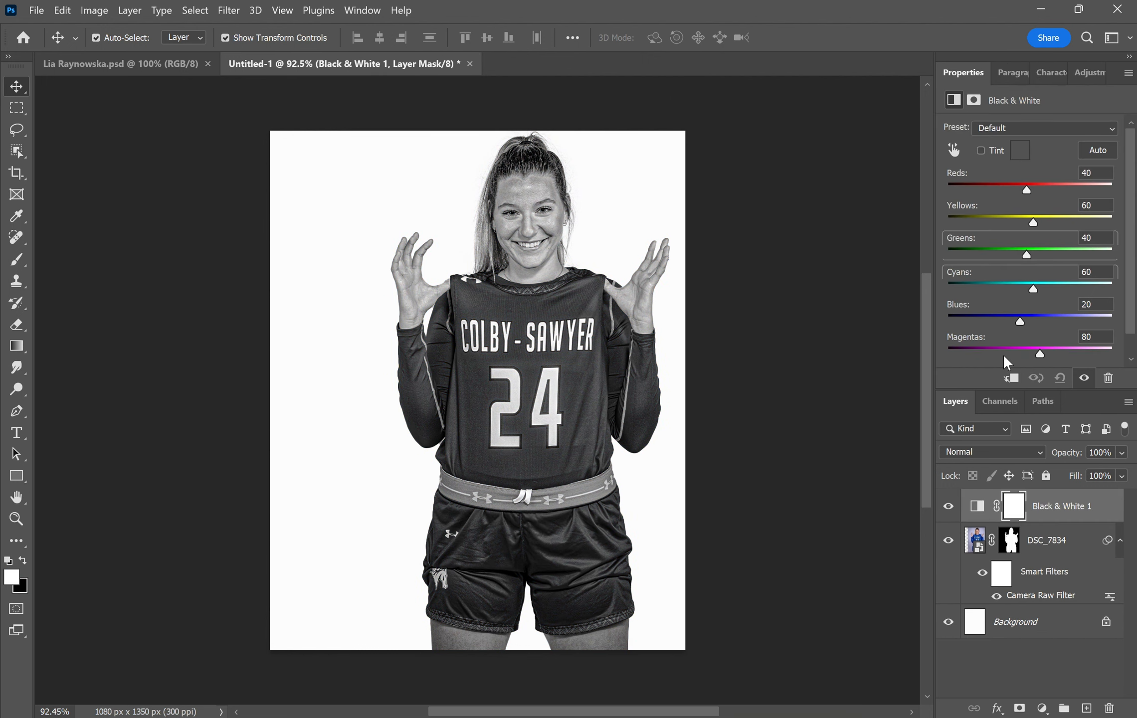
right_click(1053, 498)
click(964, 384)
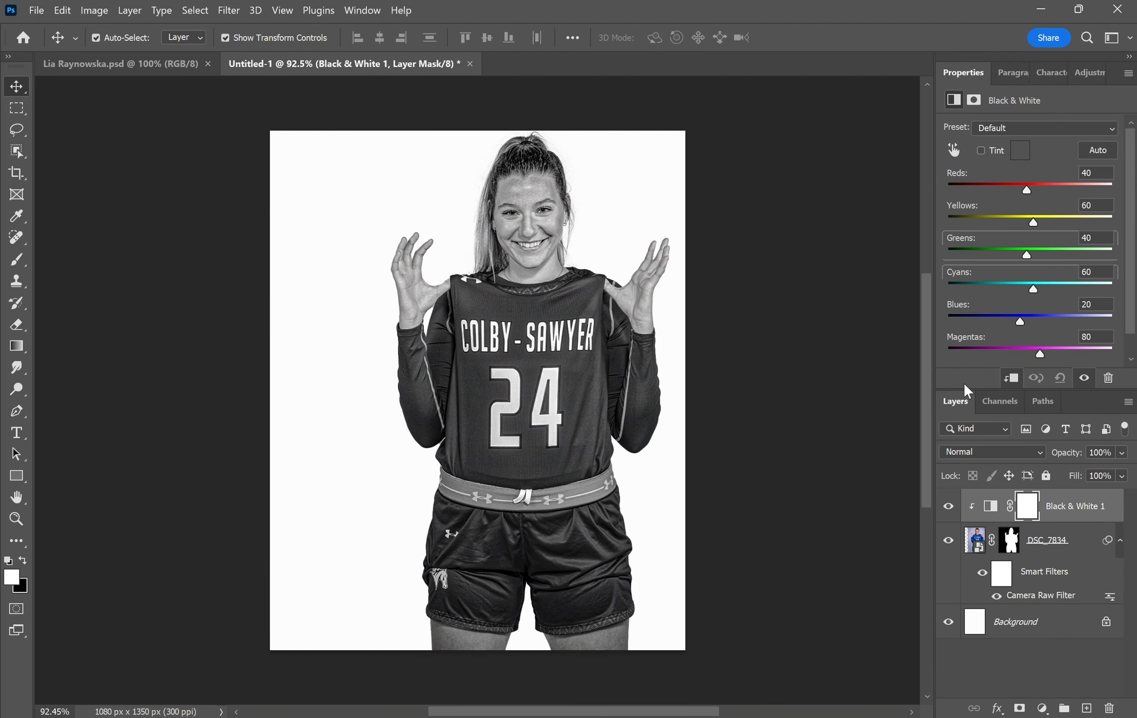
- Build the Black & White 1 mask from the Blues colour range with Invert
click(975, 100)
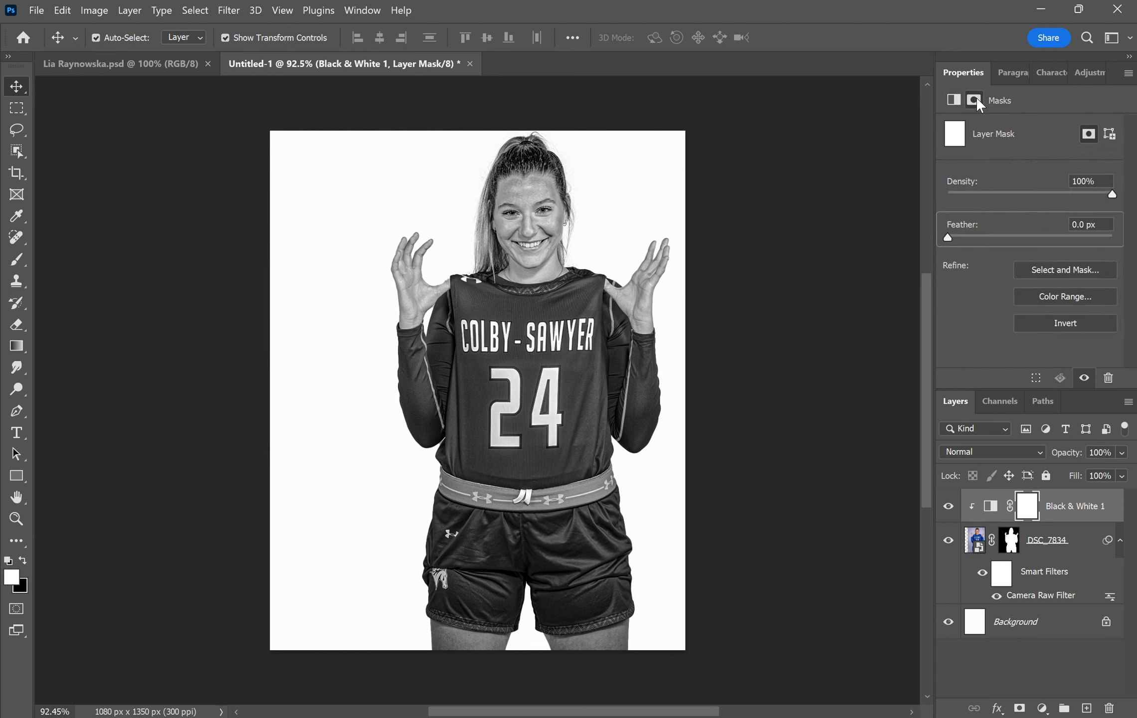
click(1063, 298)
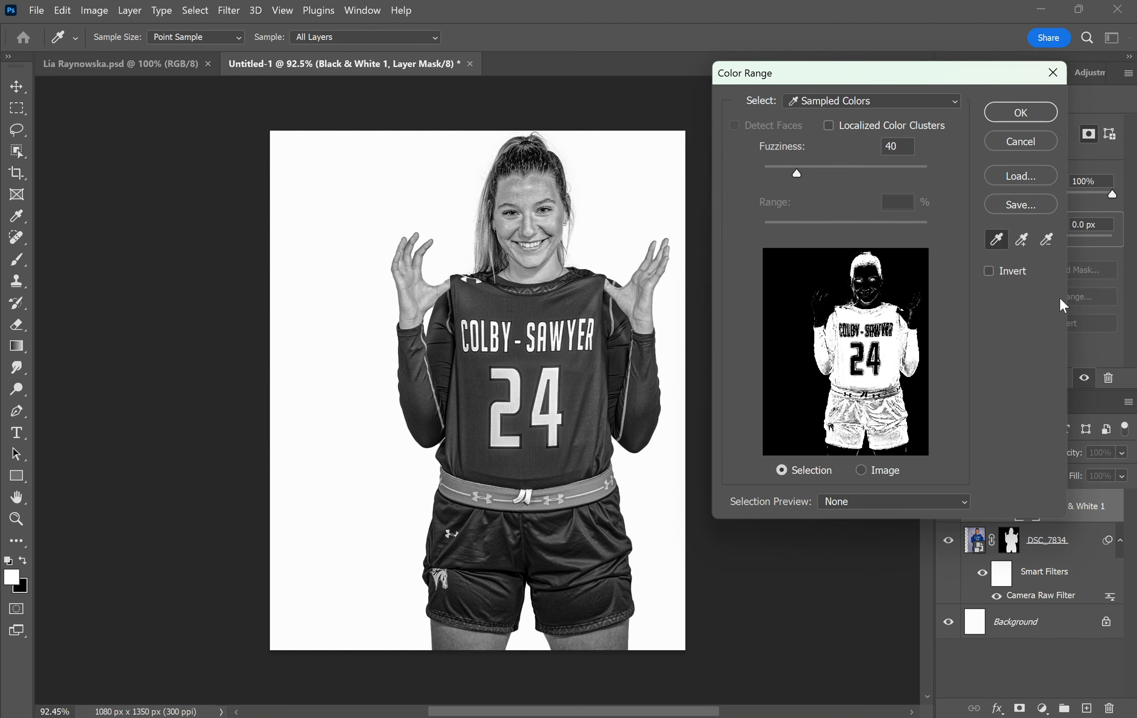
click(890, 103)
click(845, 212)
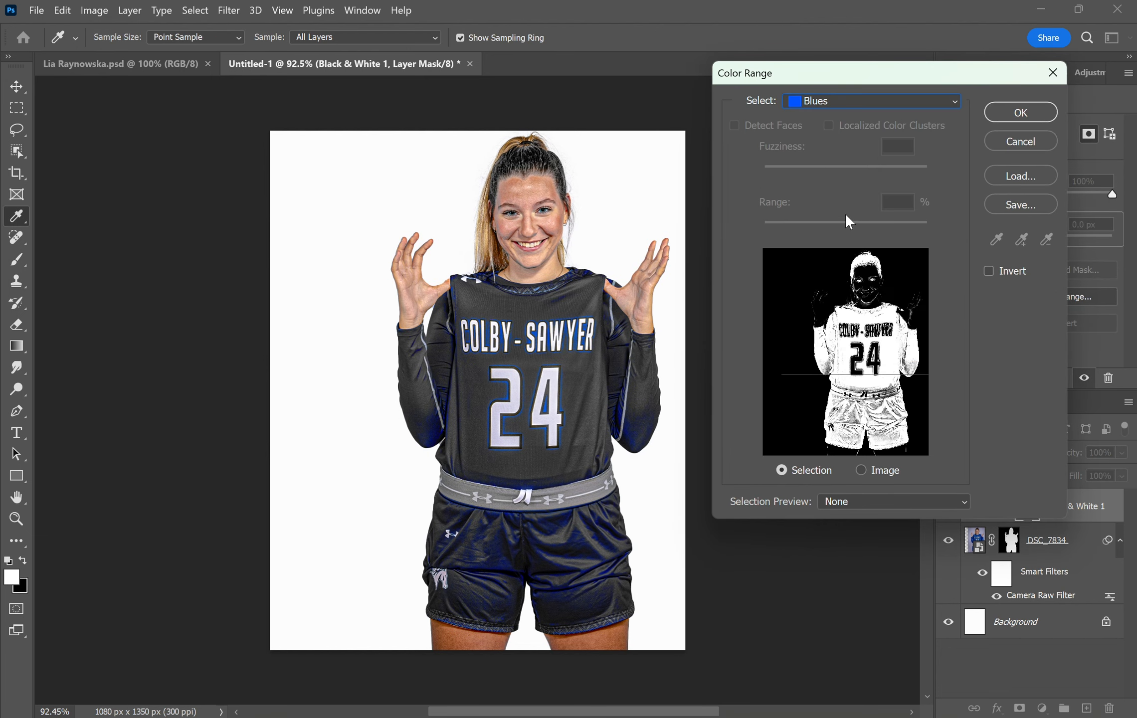
click(988, 271)
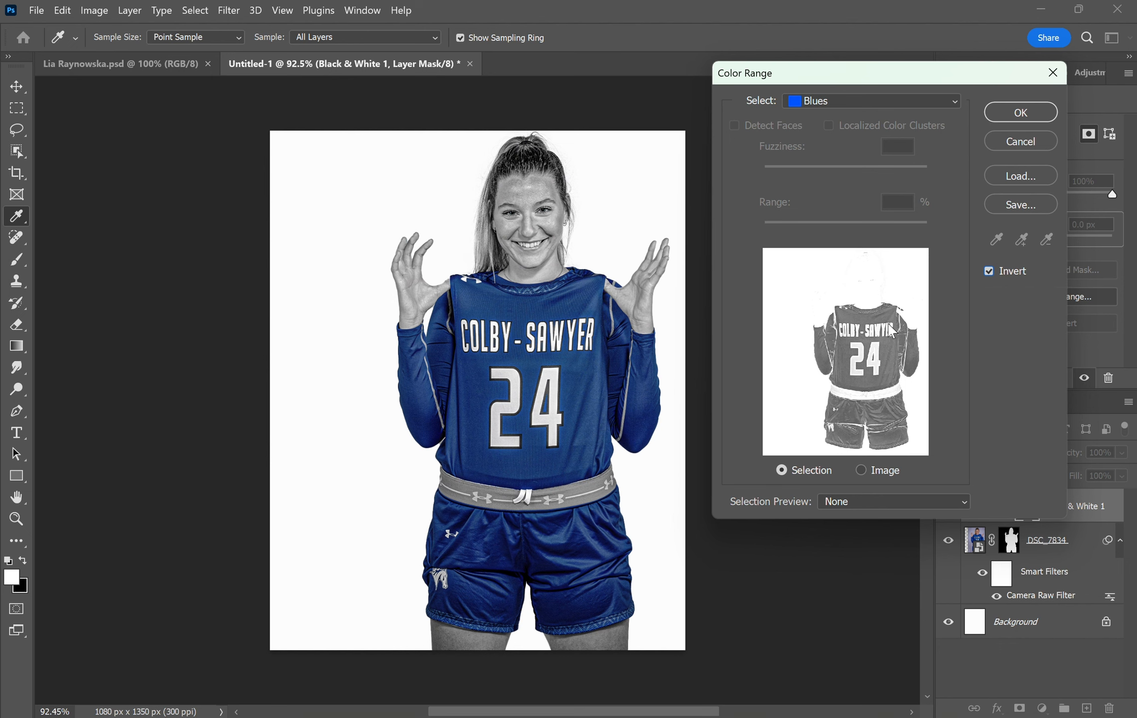
click(1023, 140)
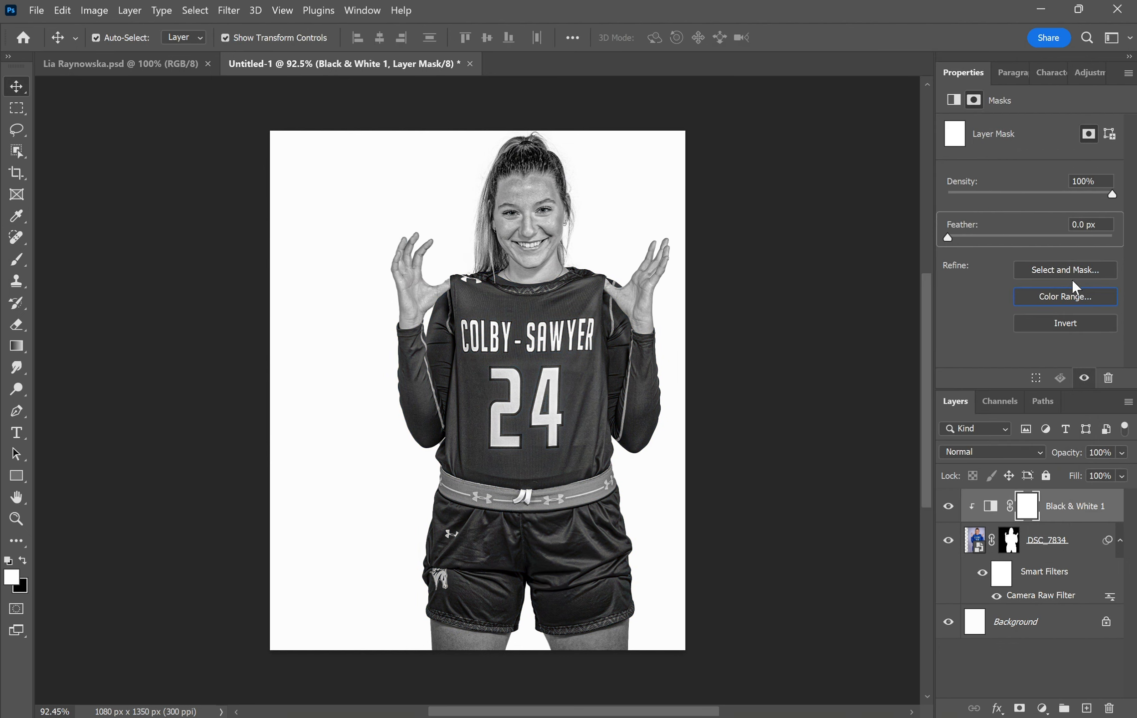
click(1064, 300)
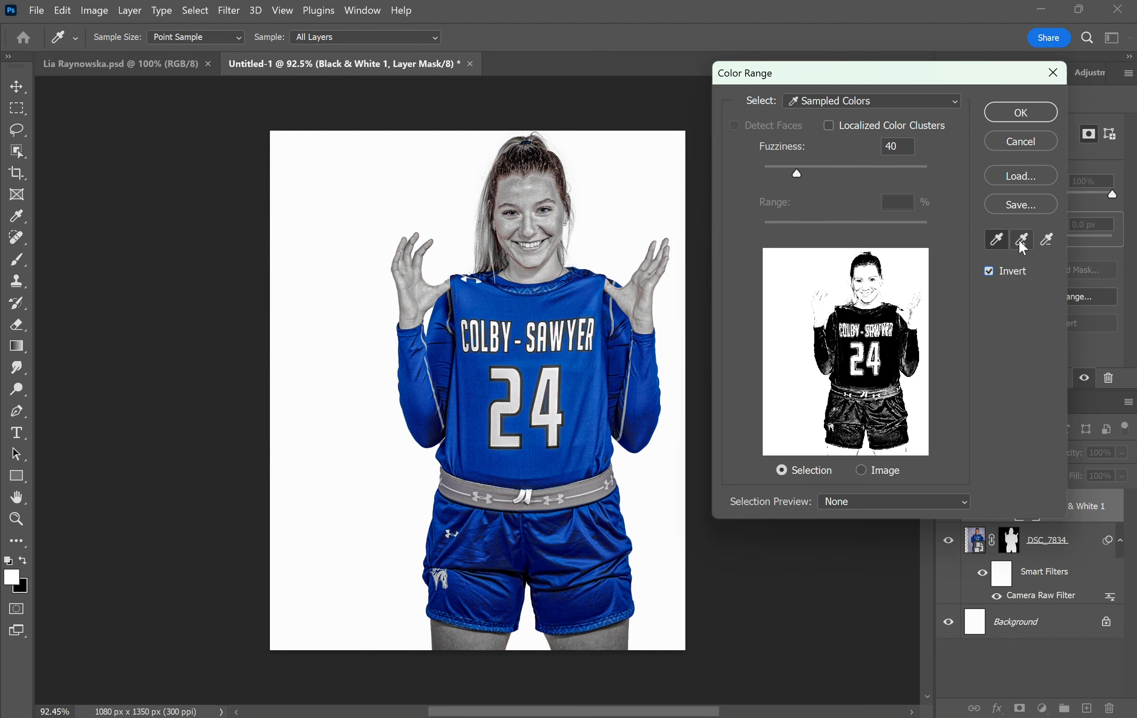
click(906, 102)
click(863, 209)
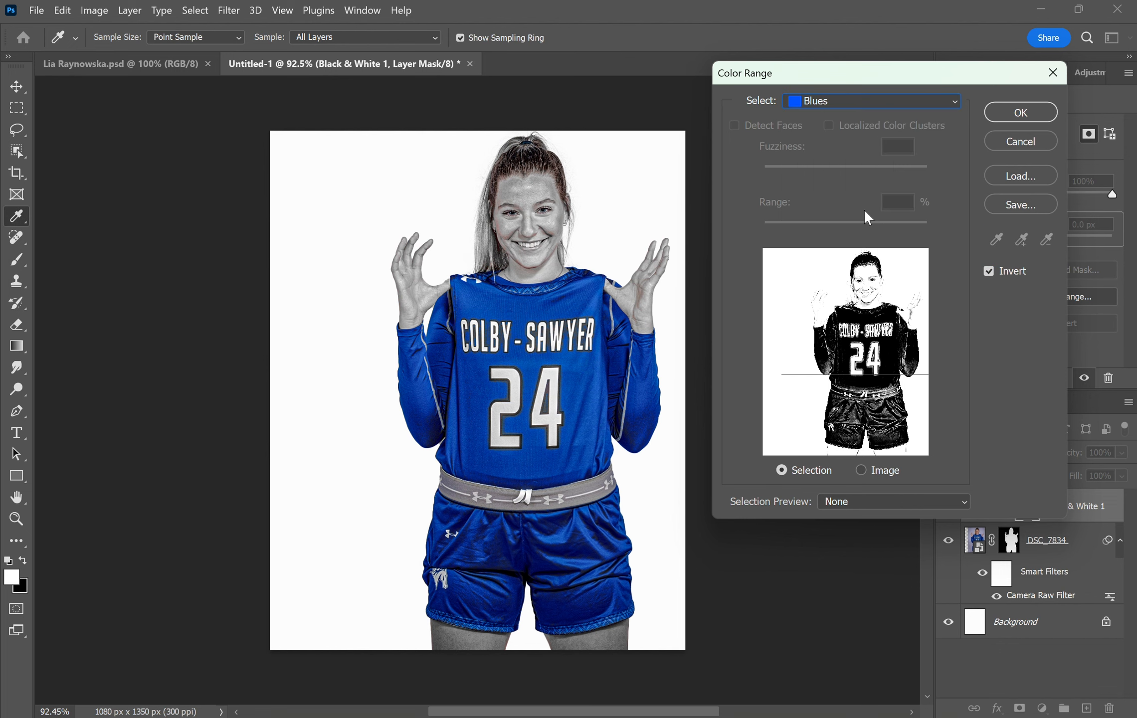
click(989, 271)
click(989, 270)
click(988, 271)
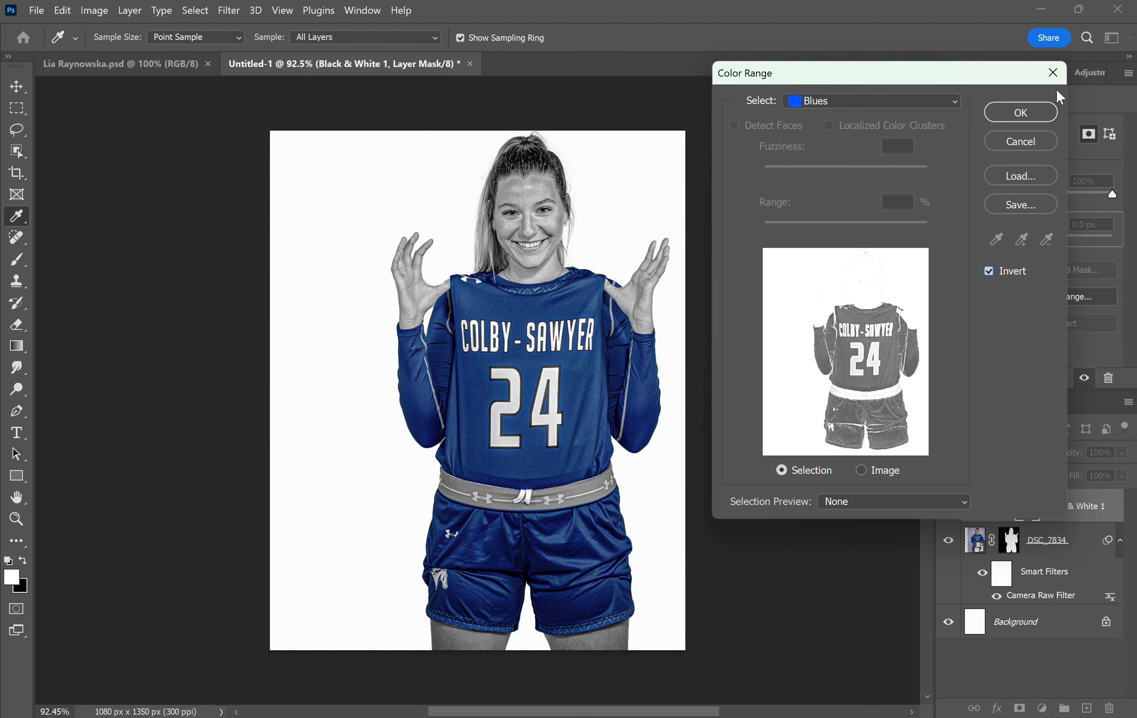
click(1021, 113)
- Reapply the inverted Blues colour range to the mask so the uniform stays blue
key(Delete)
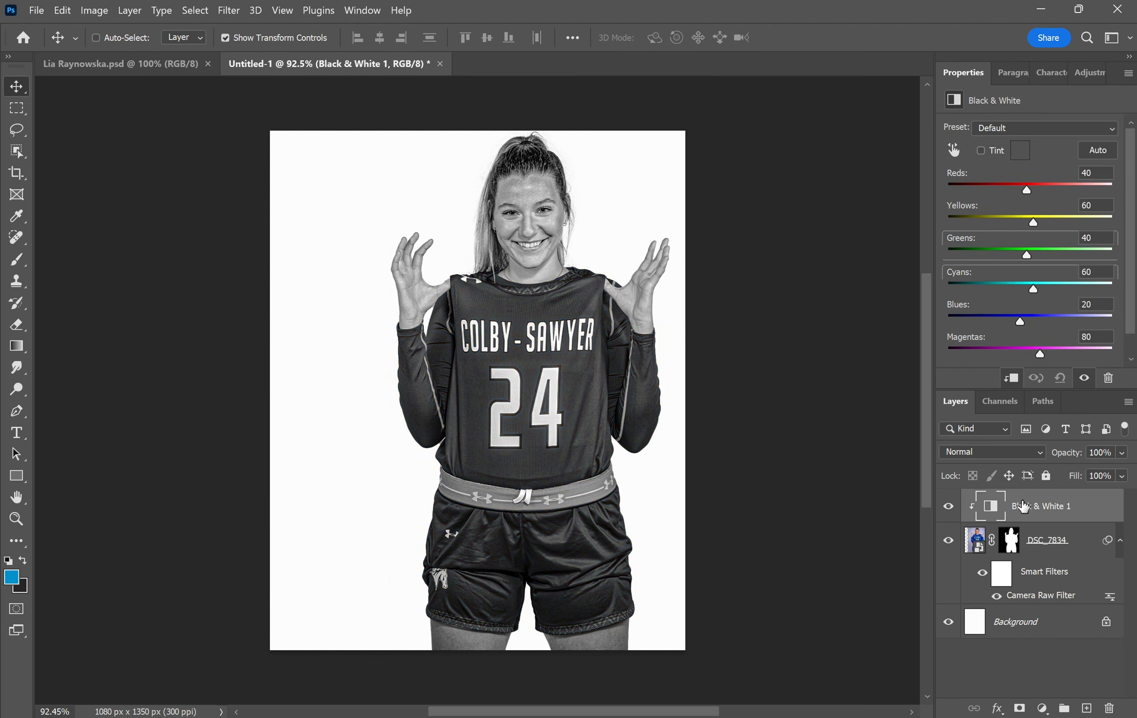
key(ctrl+z)
click(973, 100)
click(1092, 297)
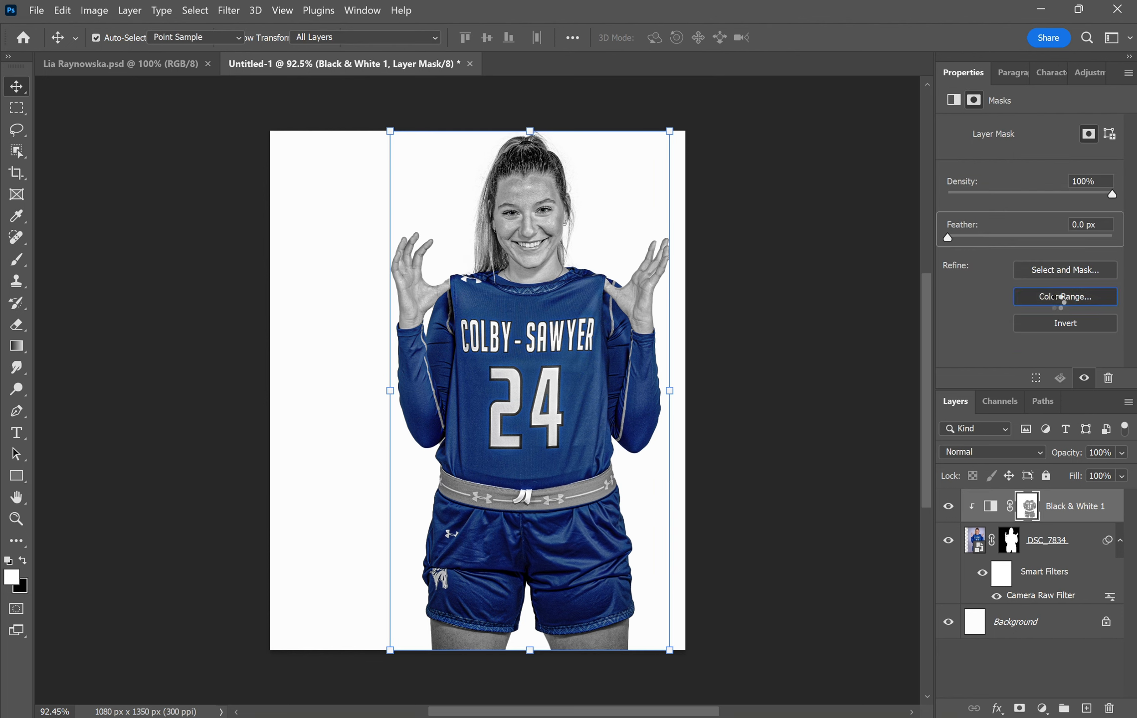
click(1013, 120)
click(783, 352)
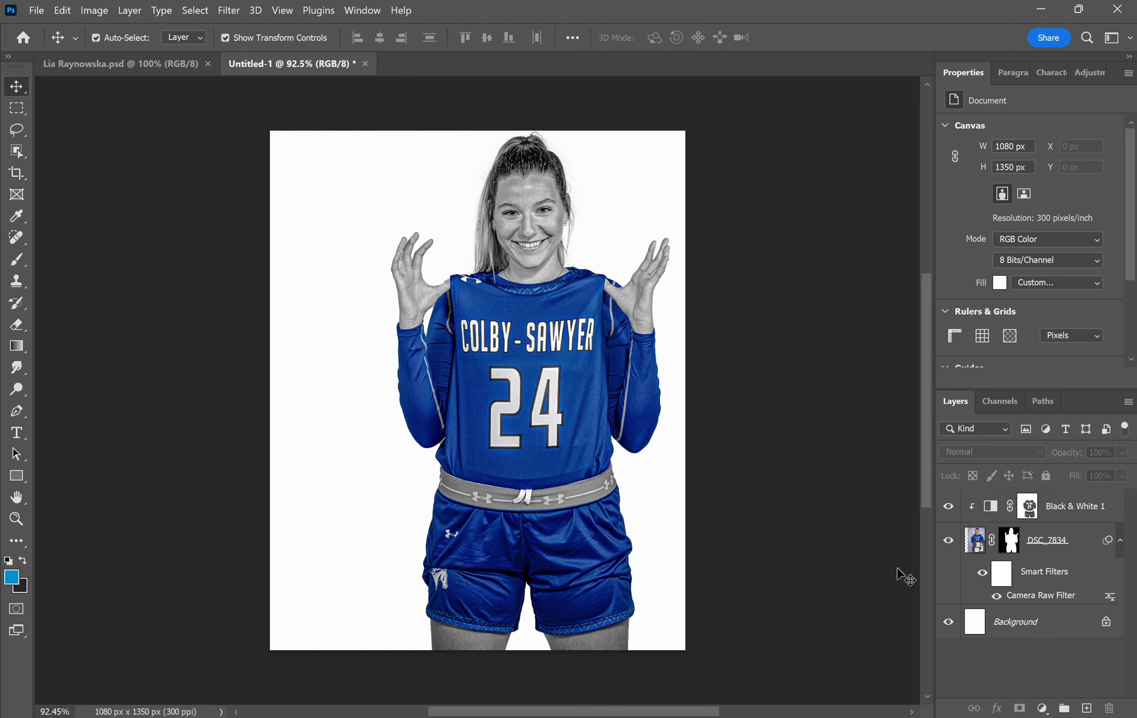
click(1010, 543)
- Drag a black gradient upward on the DSC_7834 mask to fade the shorts into white
click(16, 346)
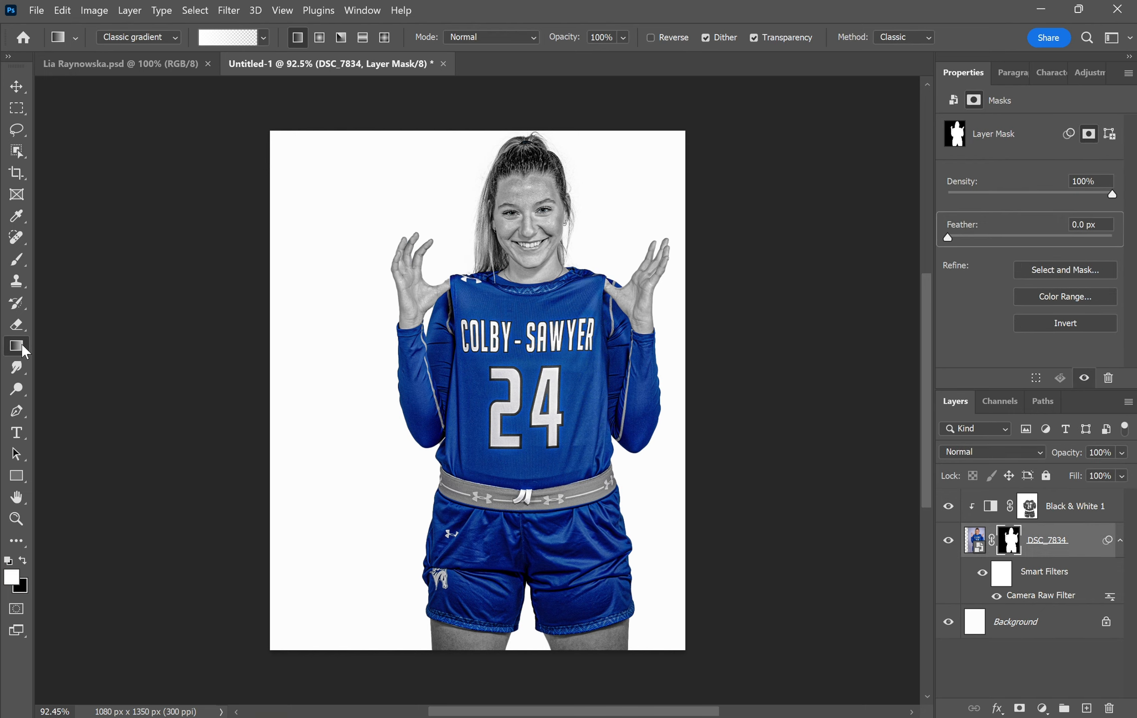
click(23, 560)
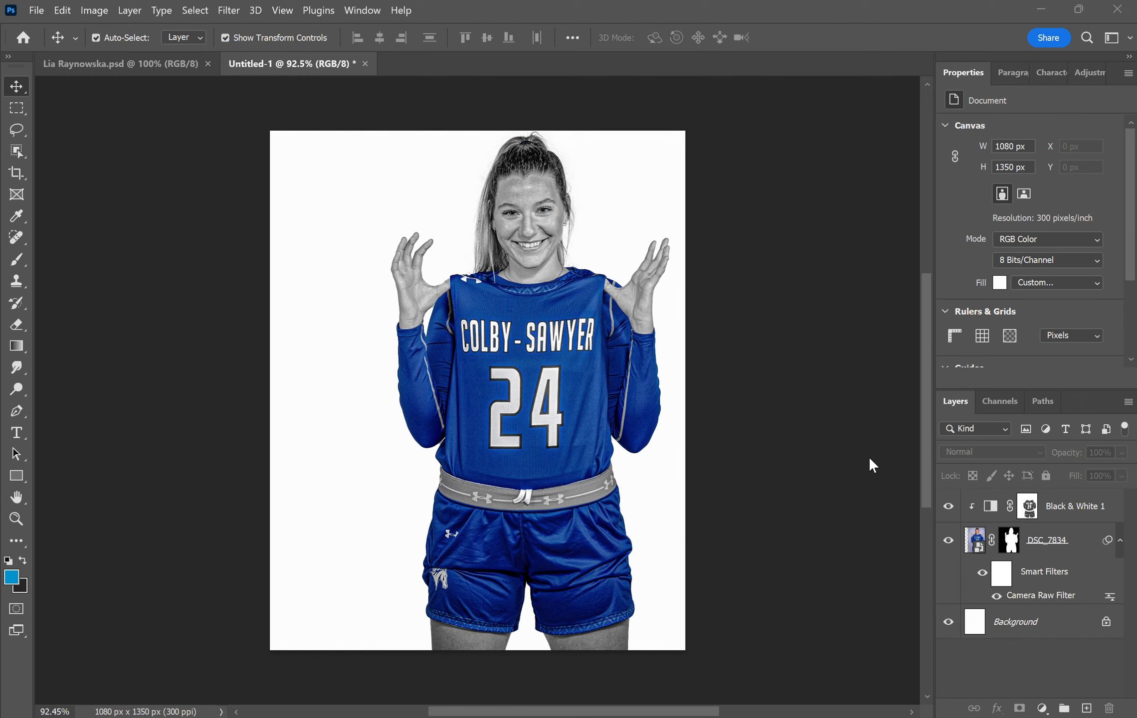
click(1009, 540)
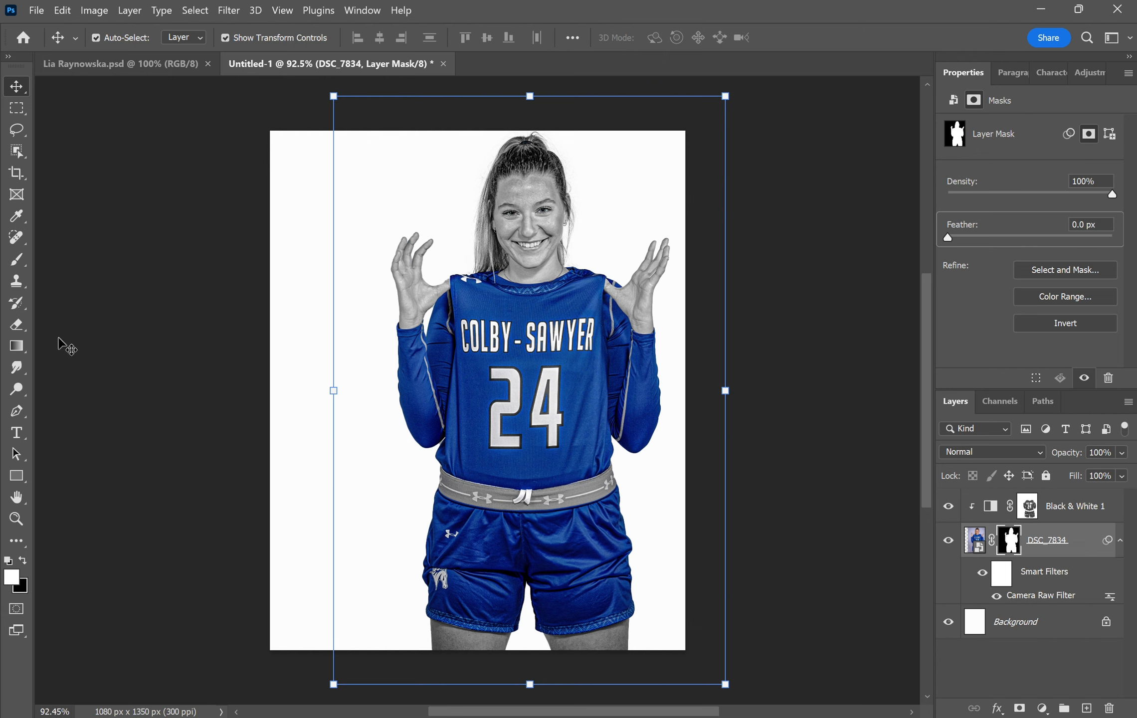
click(20, 349)
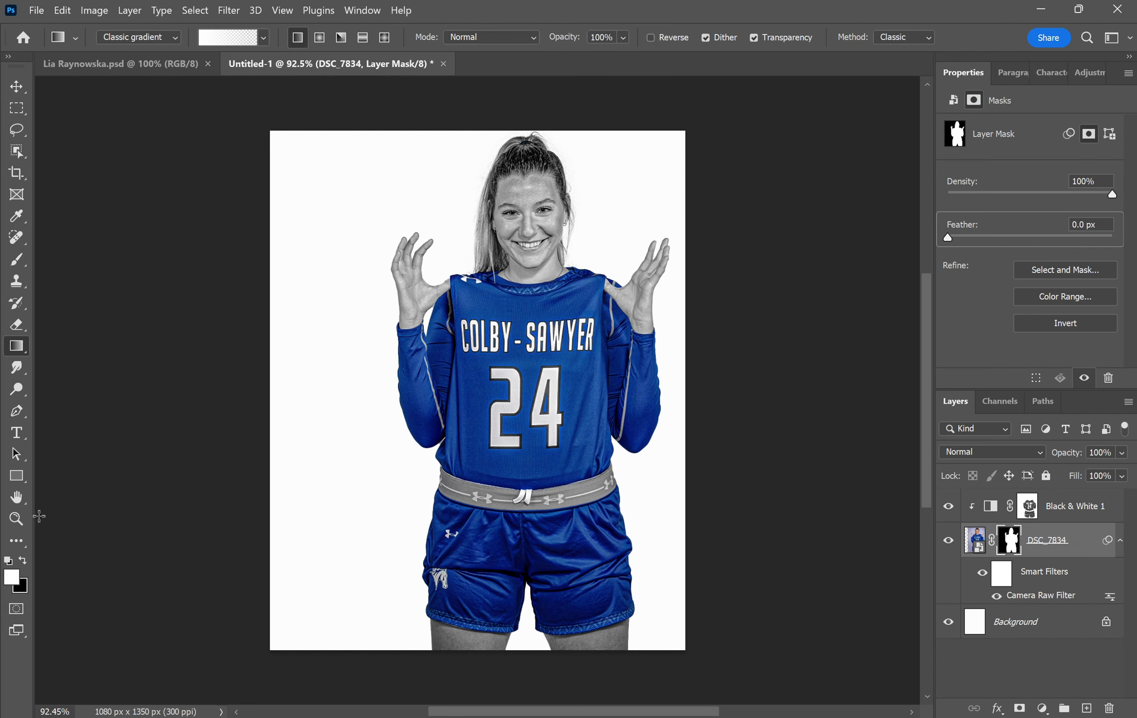
click(23, 560)
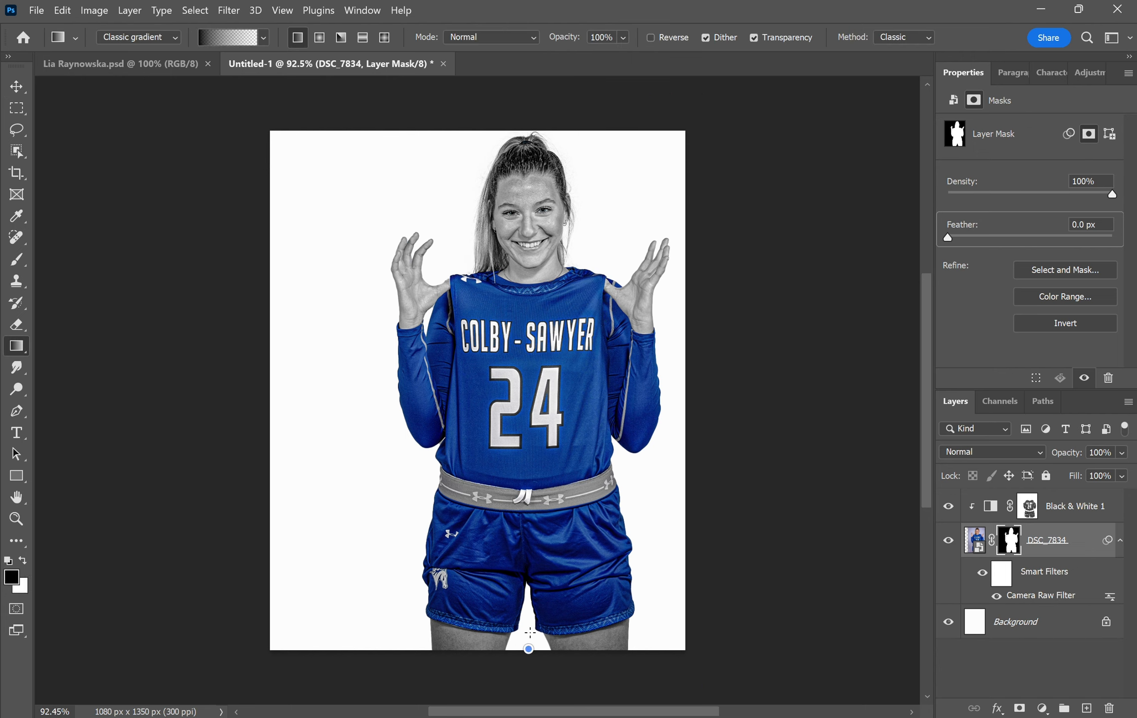
drag(529, 633, 541, 469)
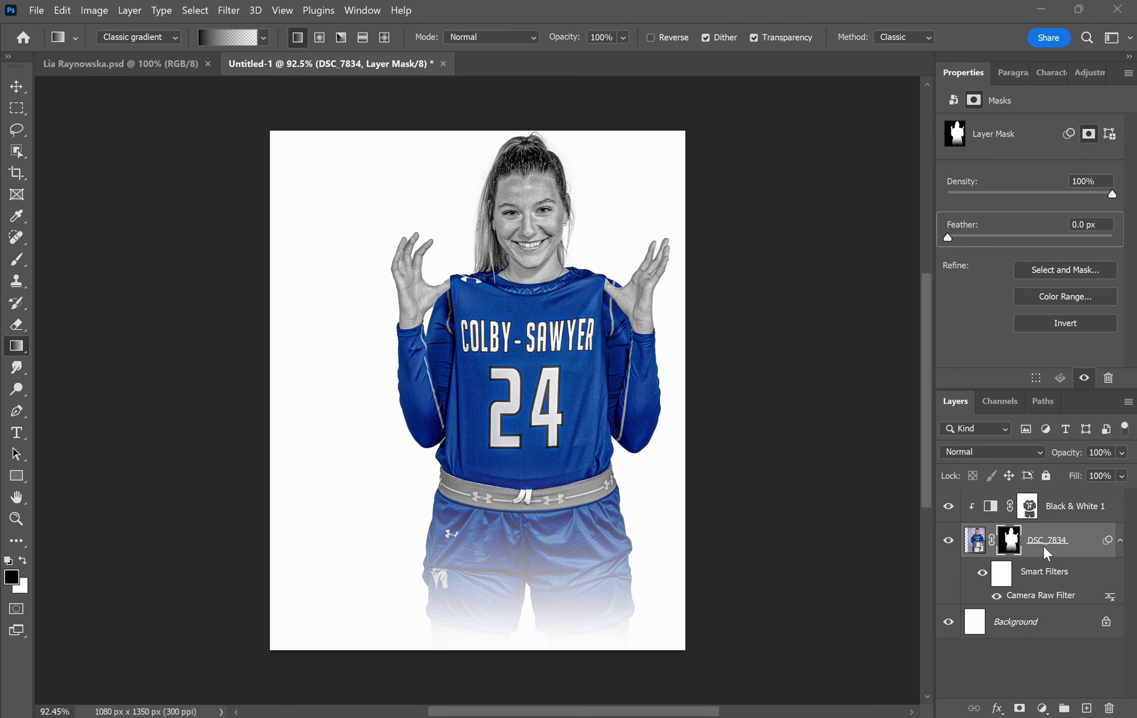
- Duplicate the photo layer and apply a 3.7 px High Pass to the copy
key(ctrl+j)
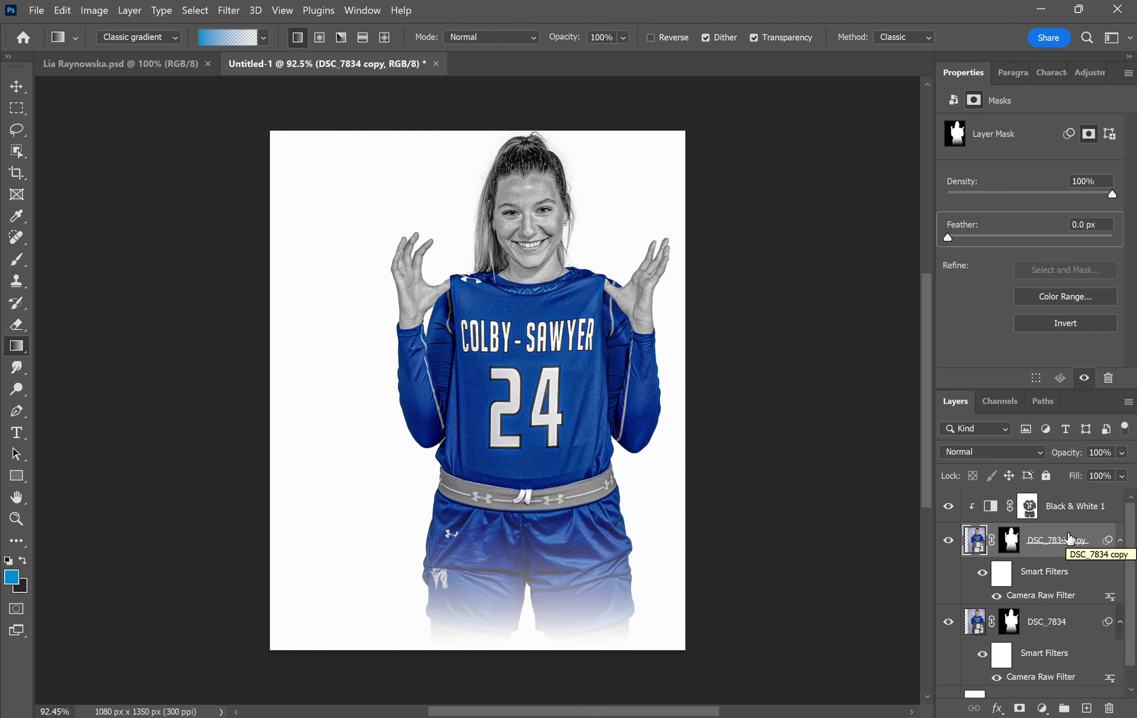
click(231, 11)
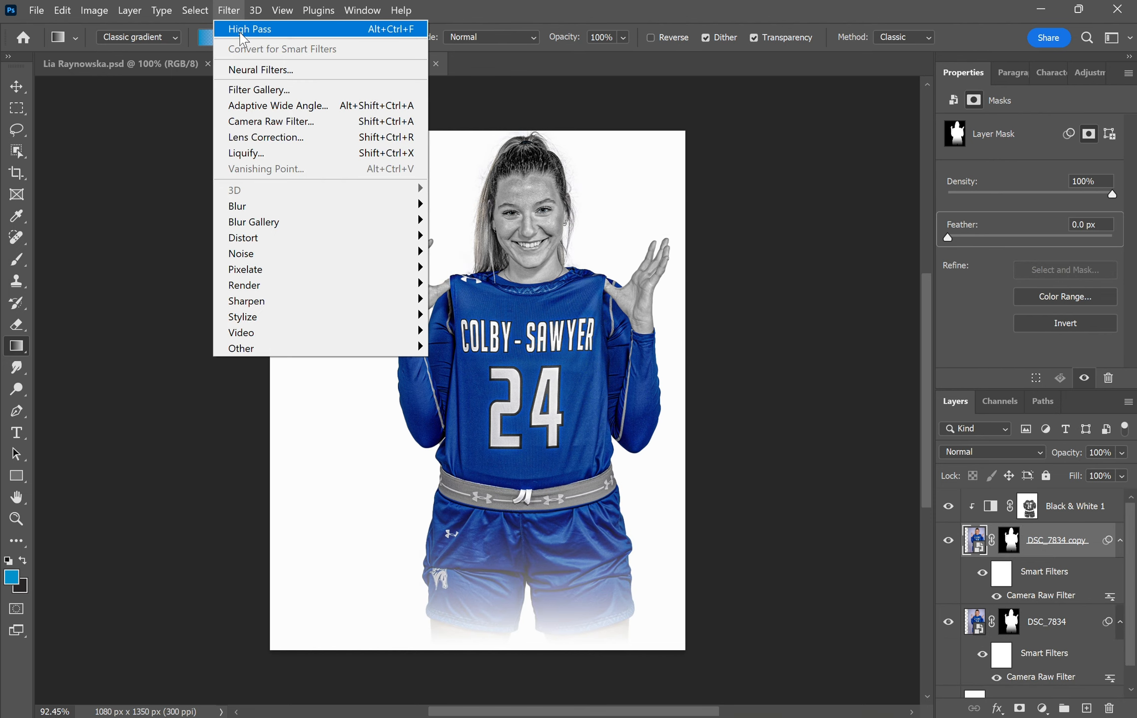
click(243, 30)
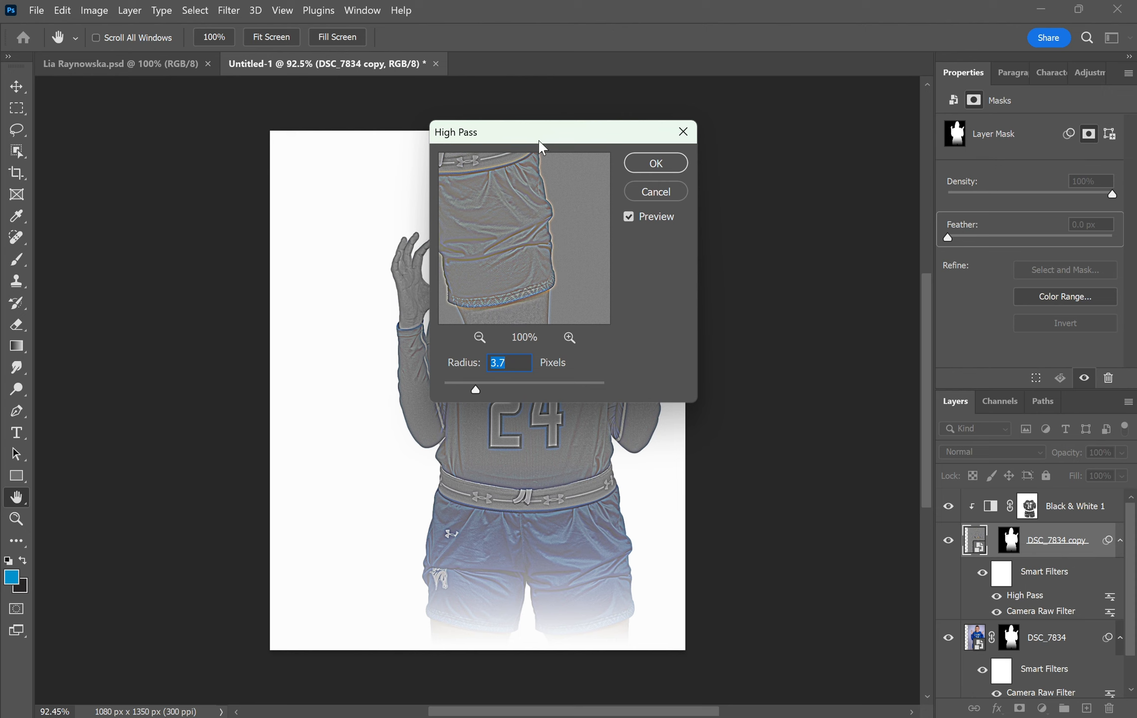
click(656, 168)
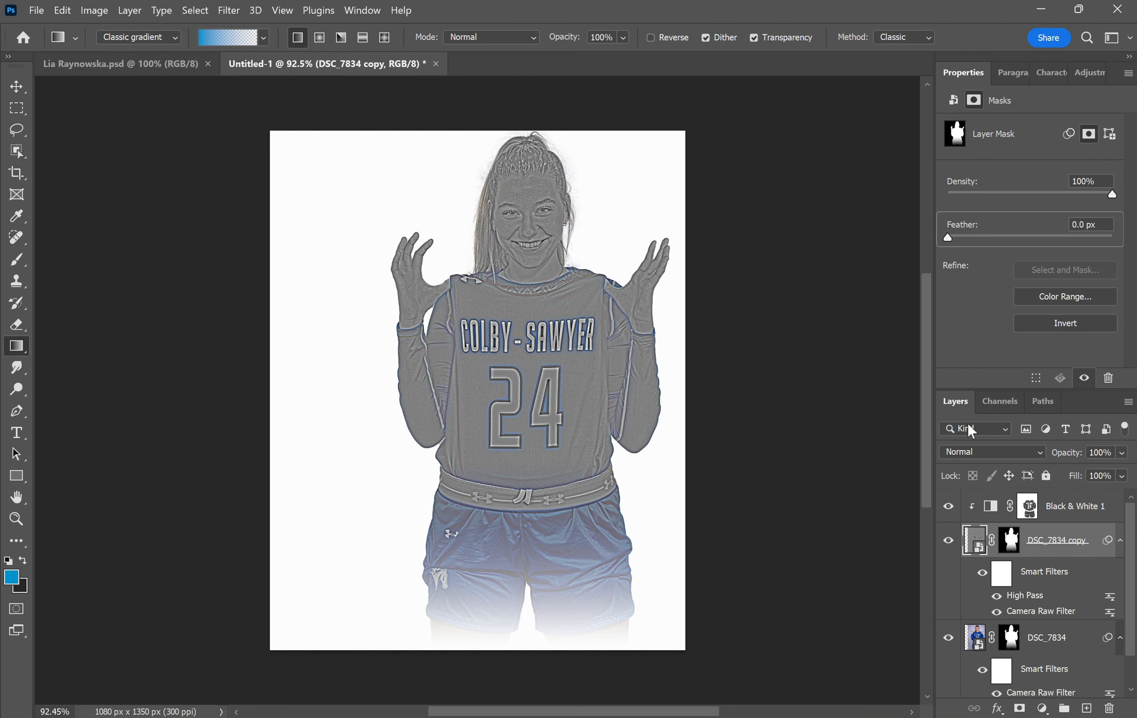
- Set the high-pass copy to Overlay and clip it to the photo below
click(985, 451)
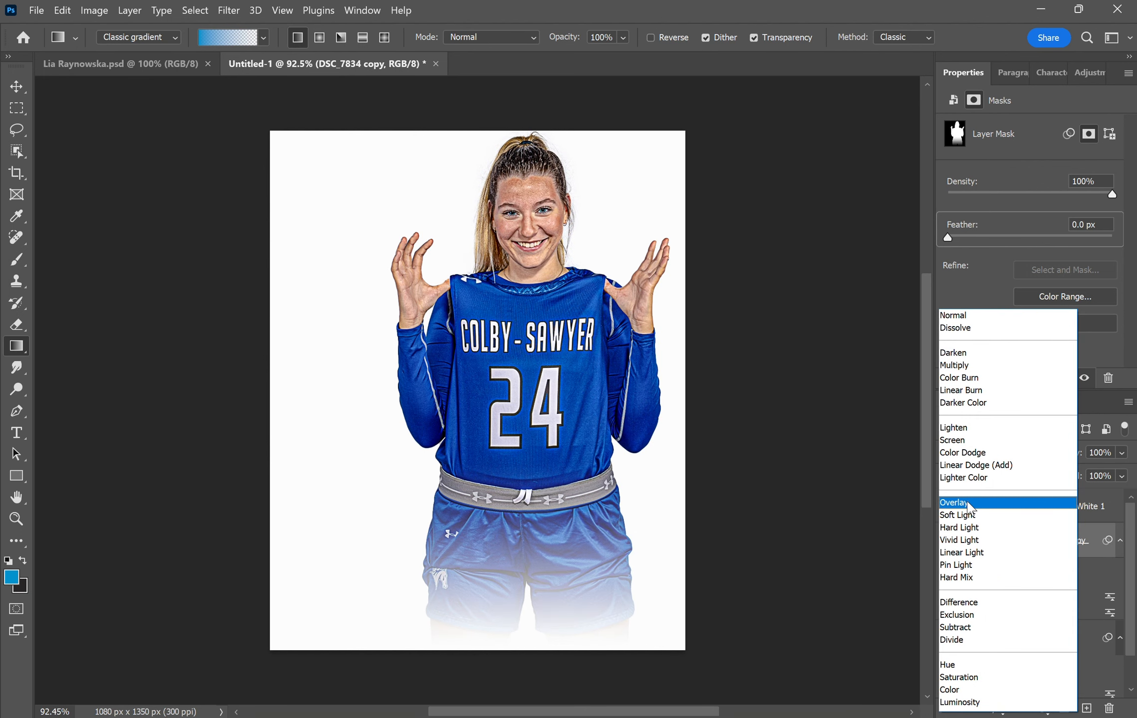
click(969, 504)
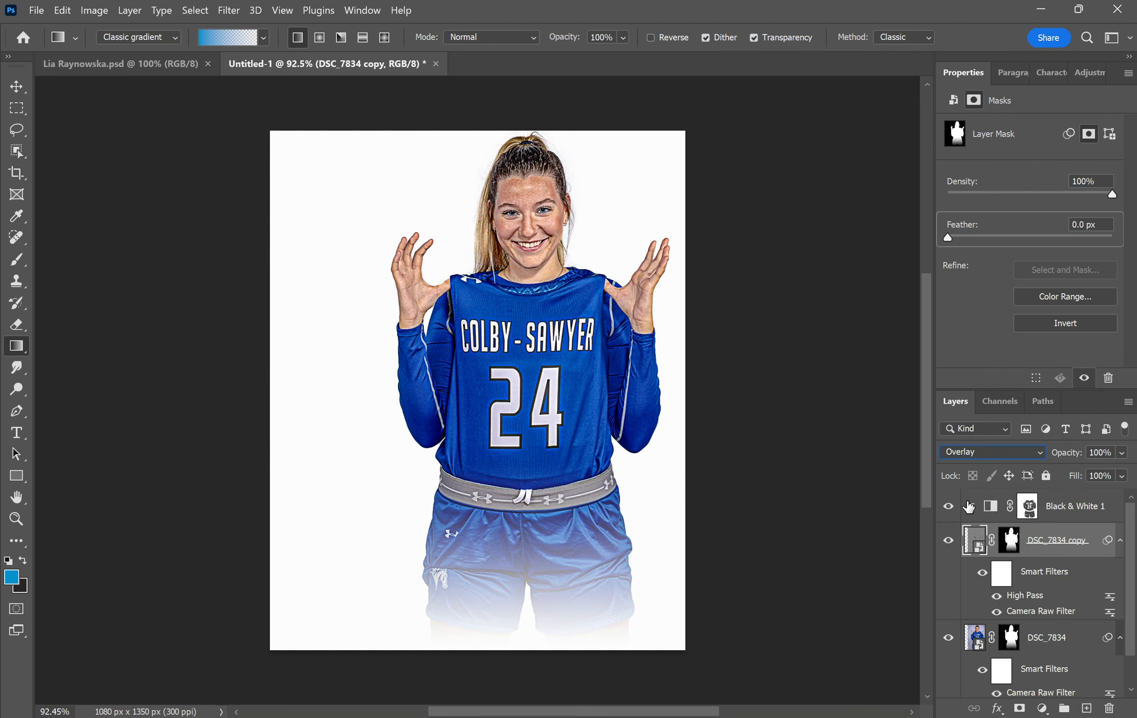
alt+click(969, 506)
right_click(1053, 547)
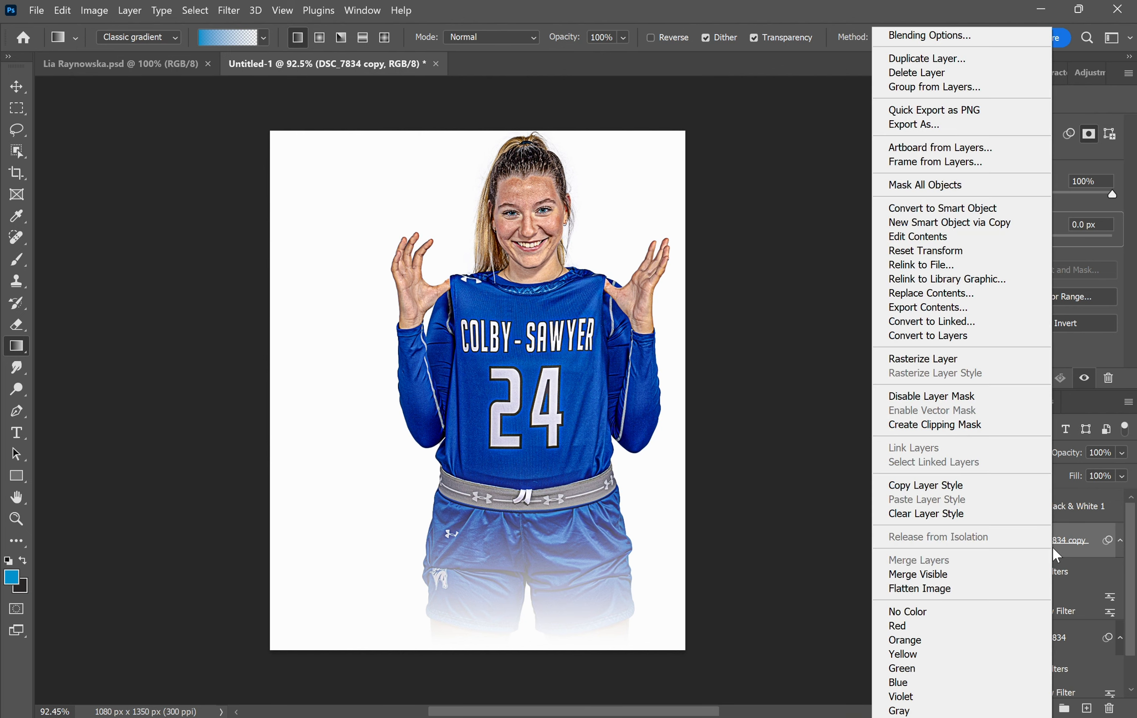
click(952, 425)
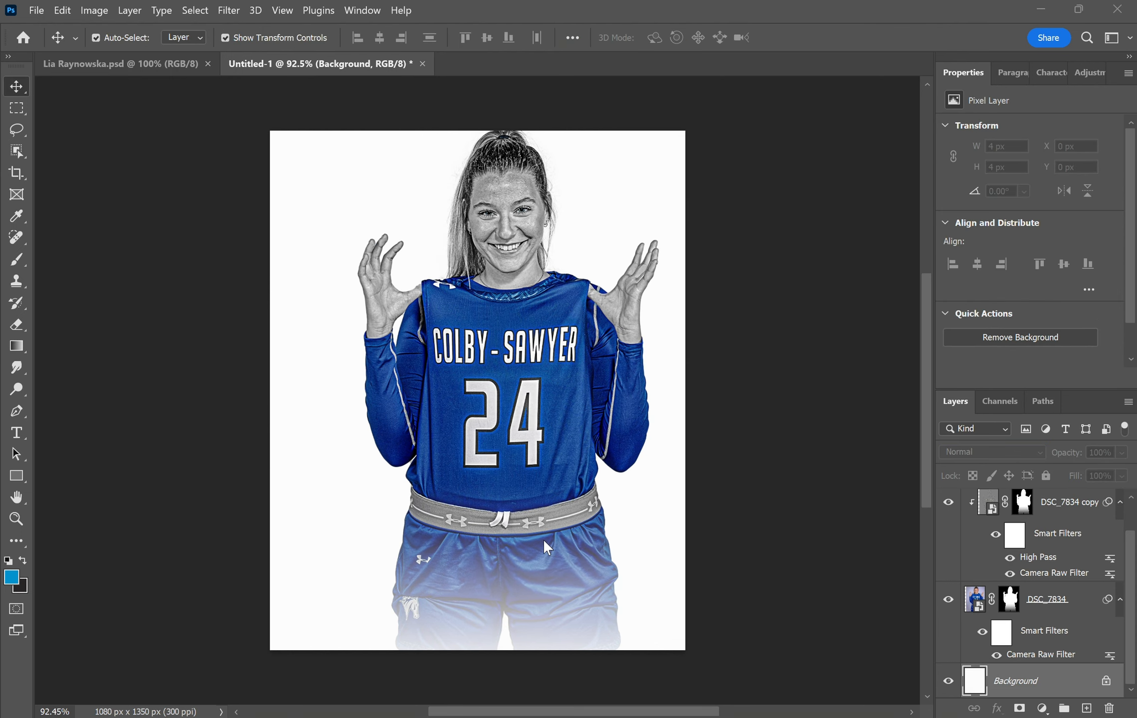
- Unlock the Background layer and give it -1 exposure in Camera Raw
click(750, 583)
click(1091, 692)
click(1106, 682)
click(229, 10)
click(251, 122)
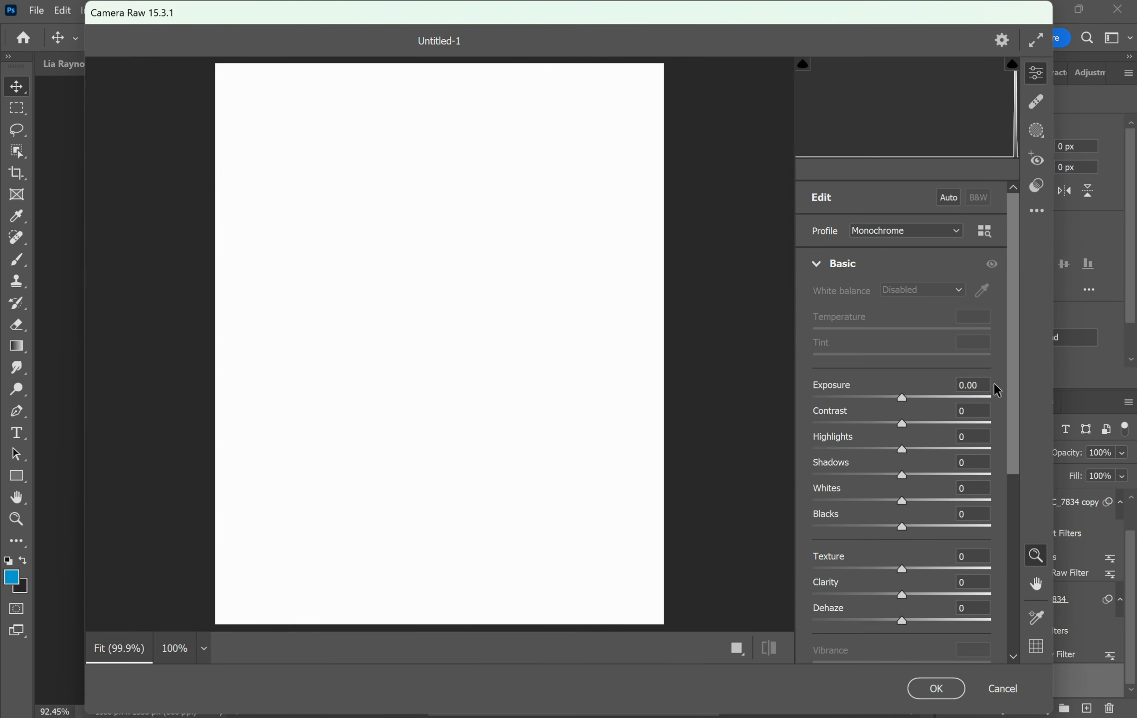
click(972, 385)
text(-1)
key(Return)
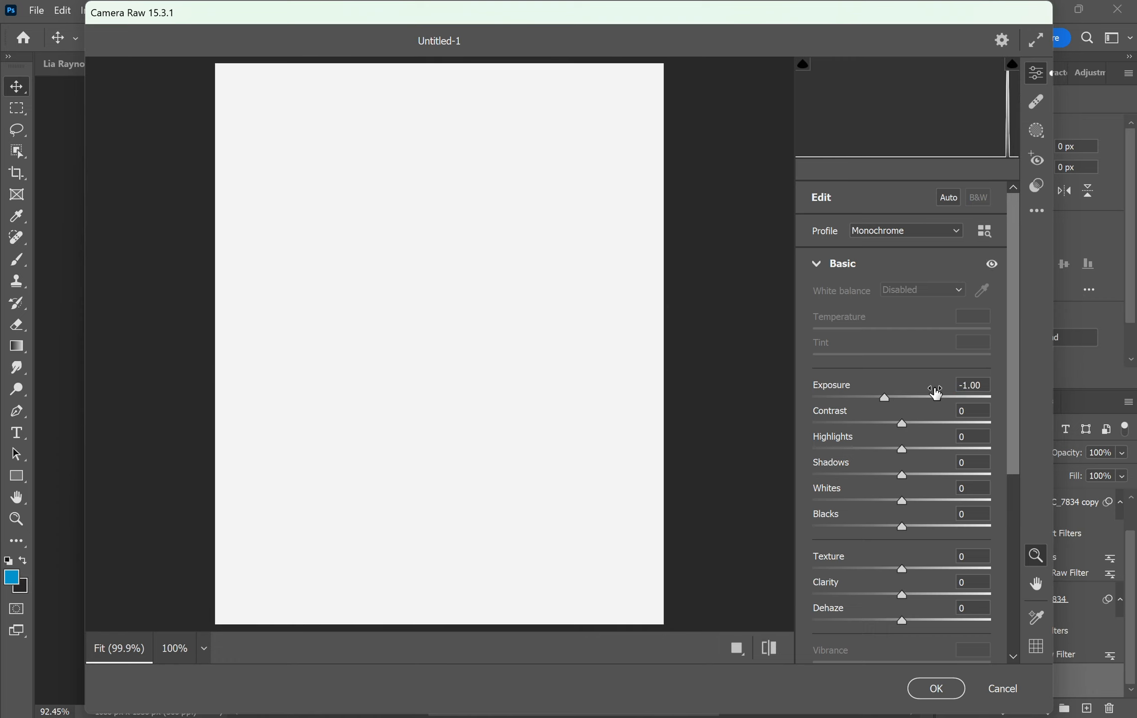
- Add Grain 41 under Camera Raw Effects and apply the filter to the background
scroll(958, 452, down, 6)
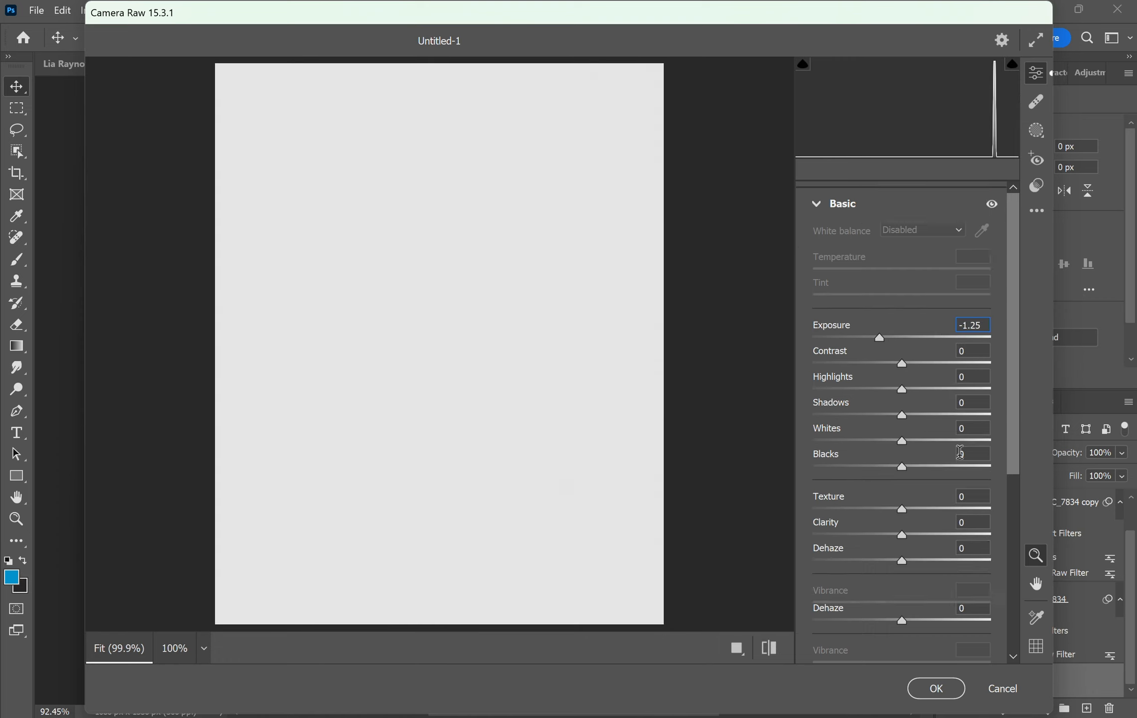
click(814, 615)
click(958, 523)
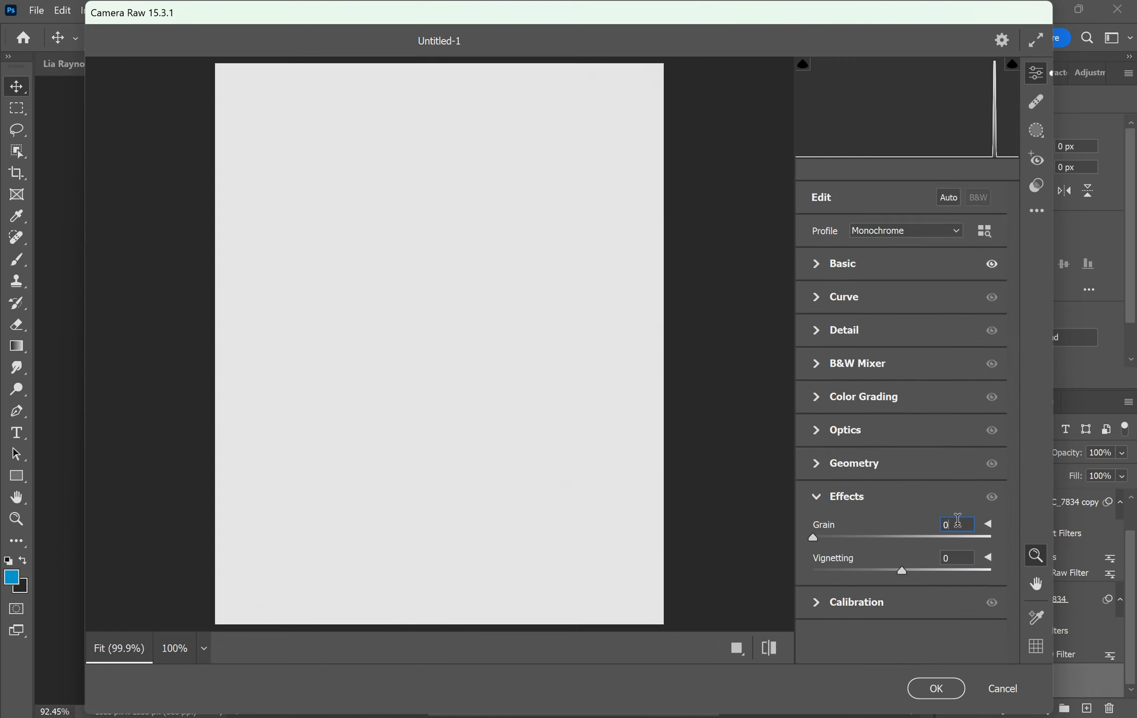
text(41)
click(926, 688)
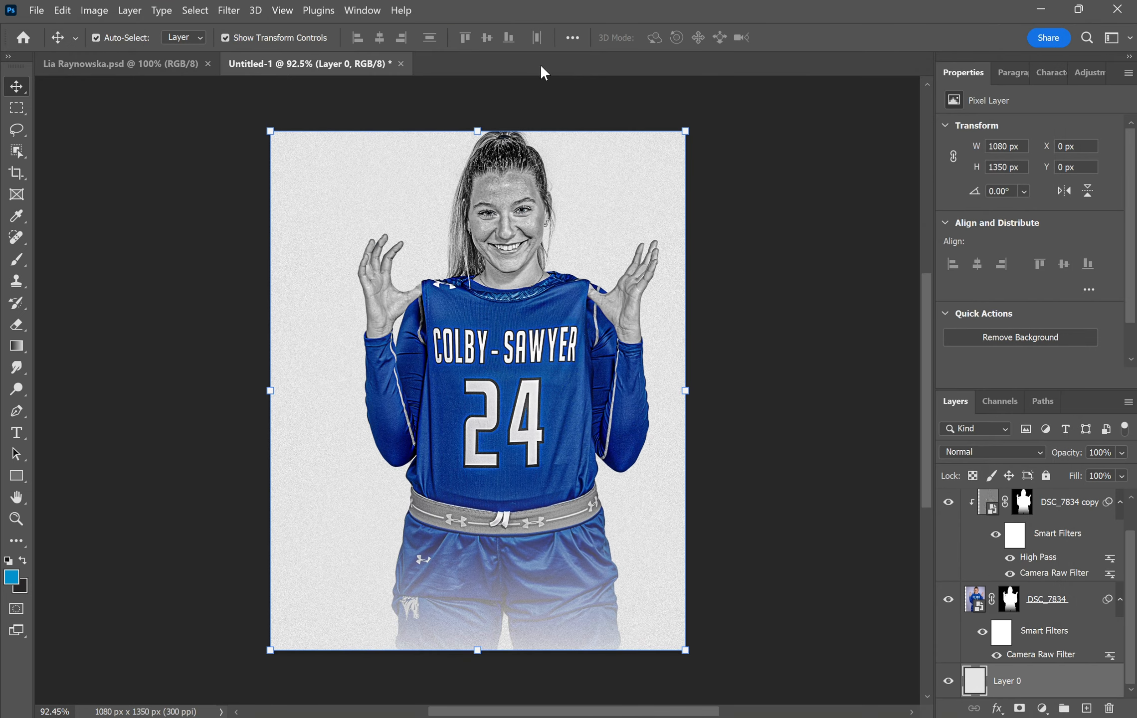
click(18, 349)
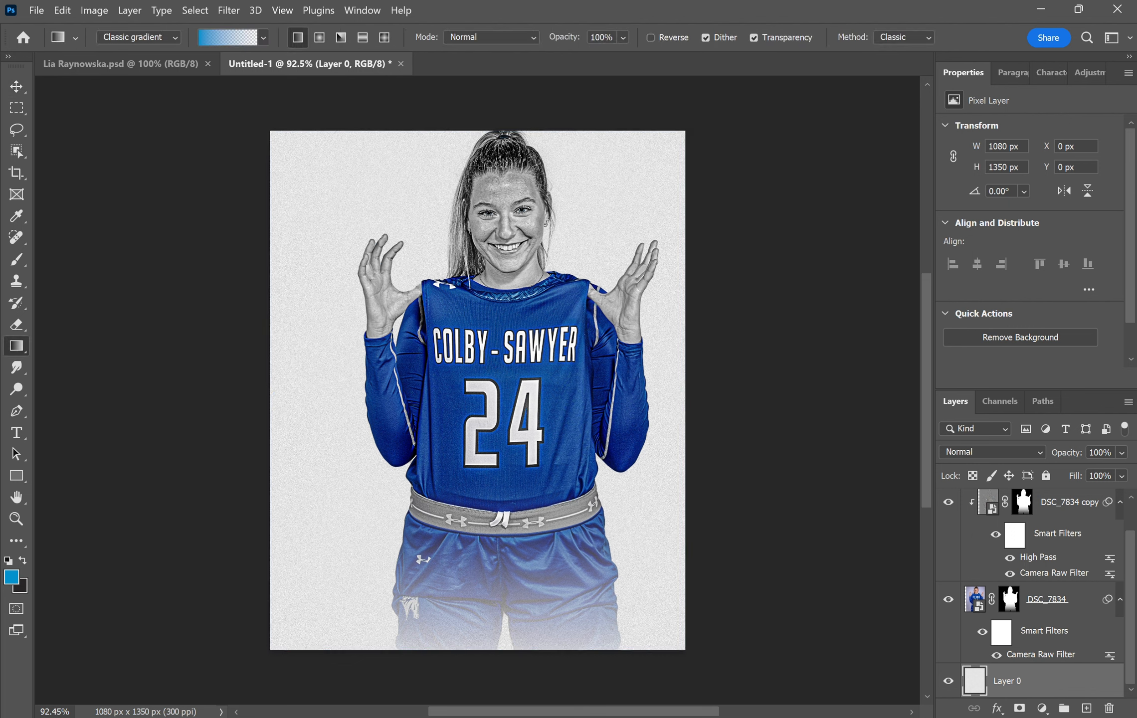
- Draw a blue gradient from the top-right corner on a new layer
click(1087, 709)
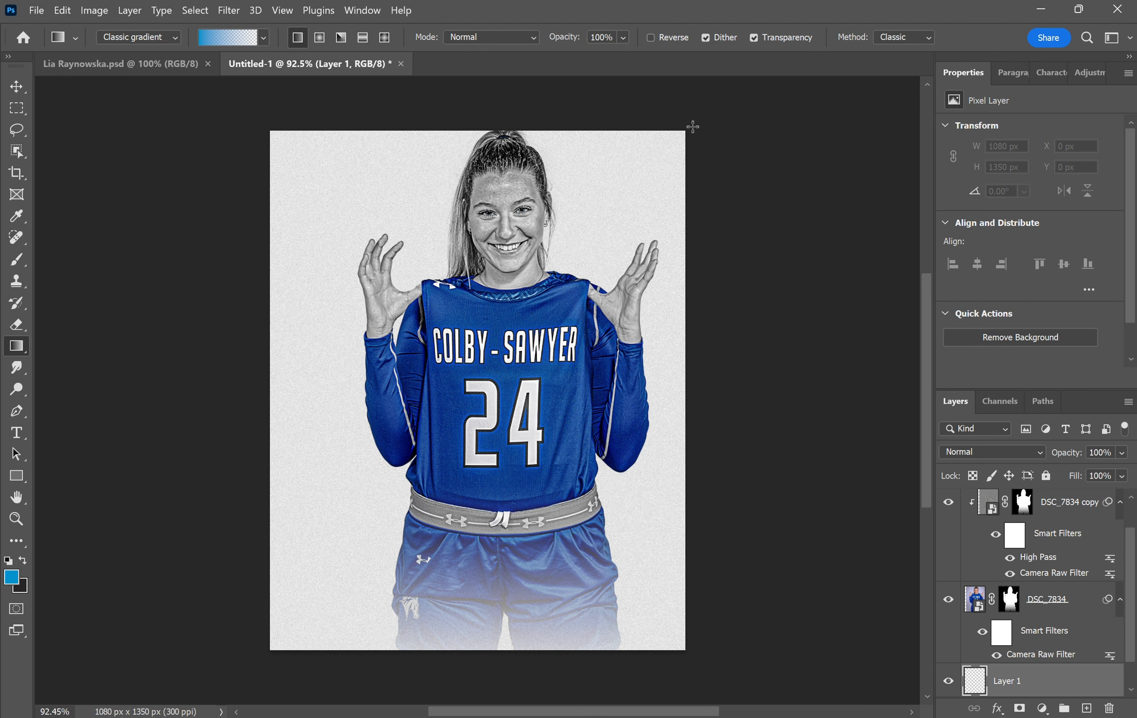
drag(642, 172, 510, 343)
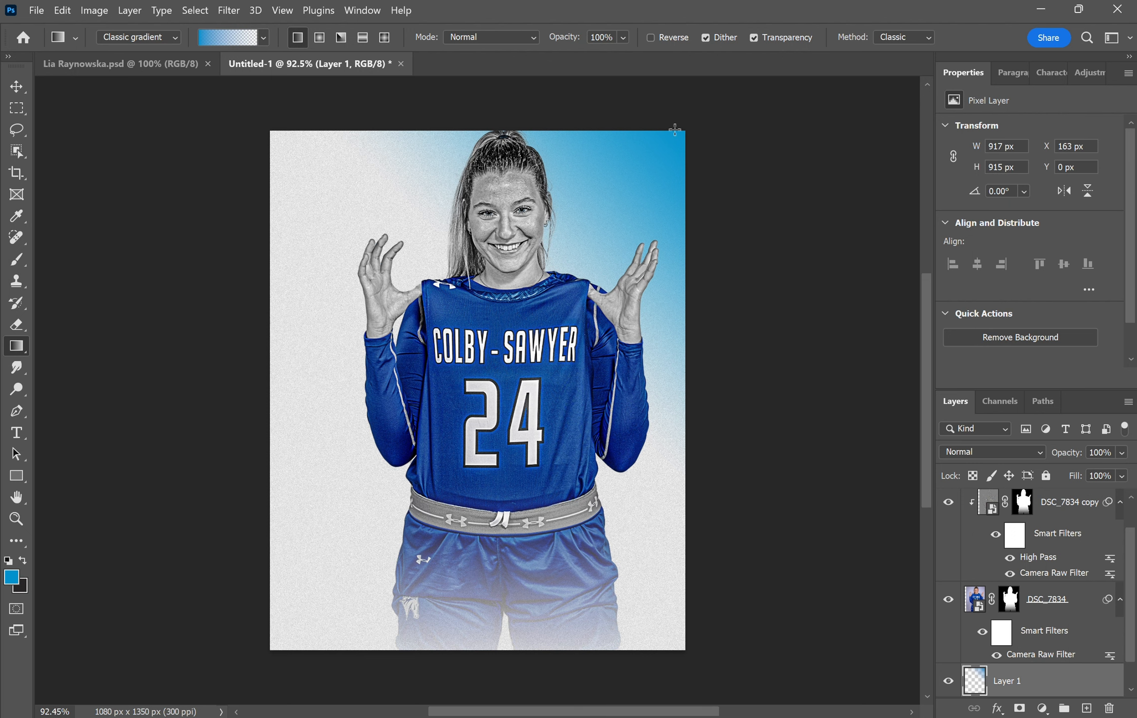
drag(602, 227, 519, 331)
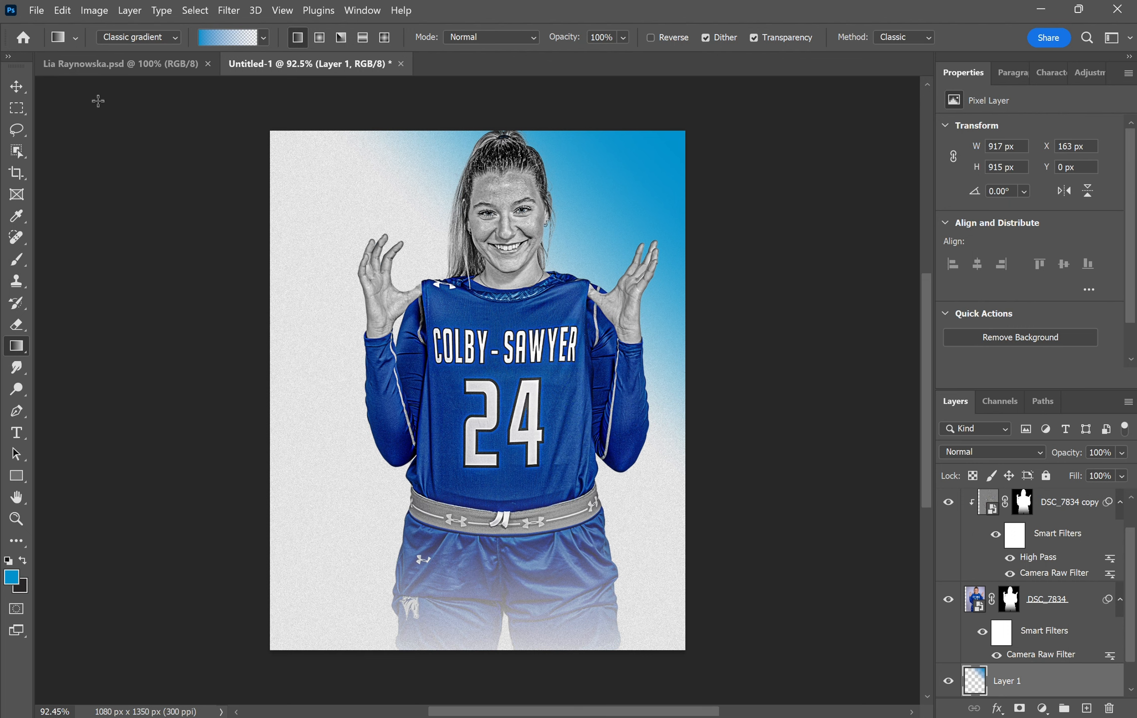
- Transform the blue gradient layer so it stretches down past the waistband
click(17, 88)
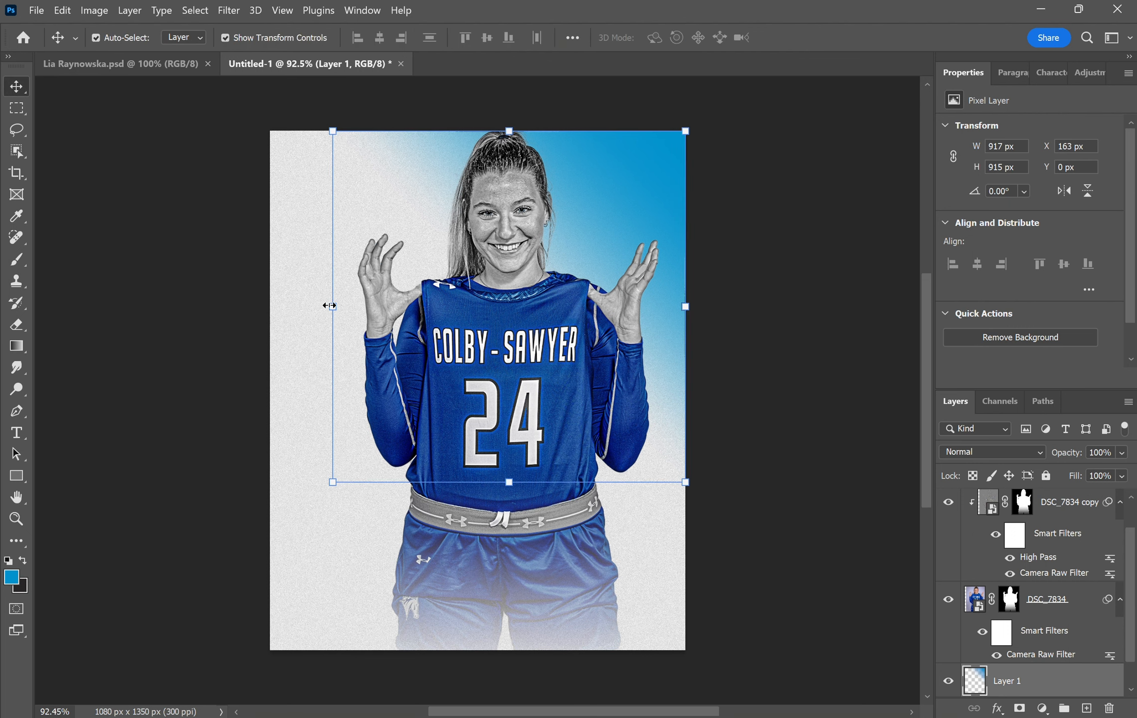
drag(326, 306, 350, 306)
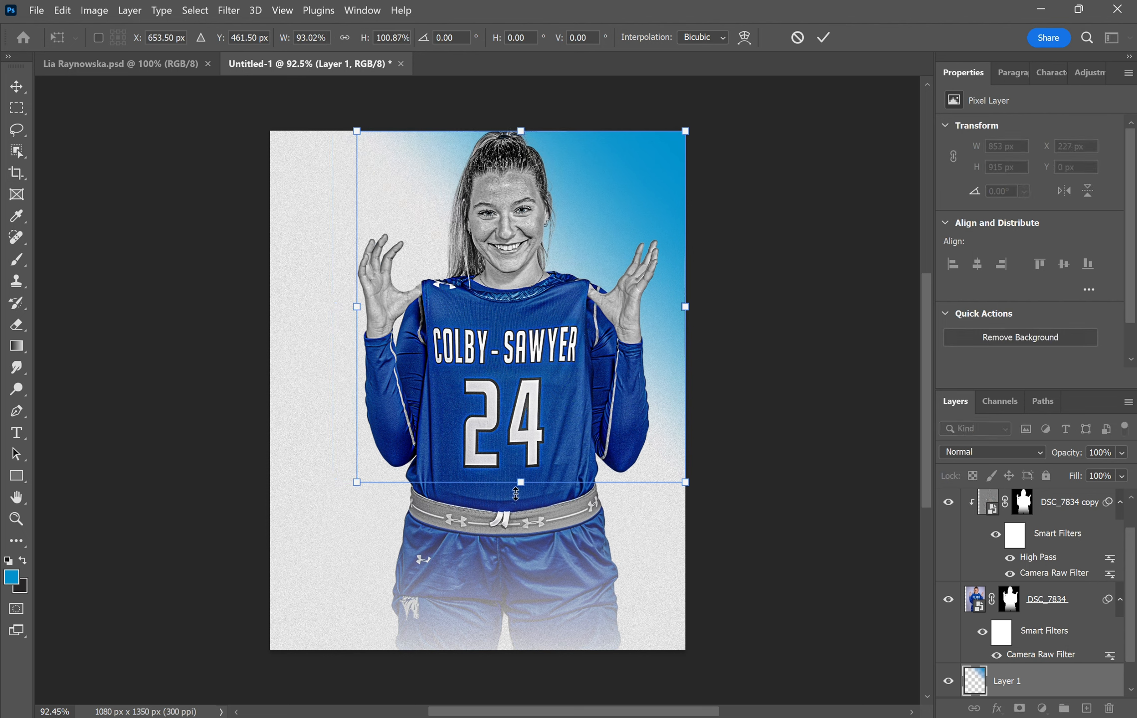
drag(515, 494, 494, 559)
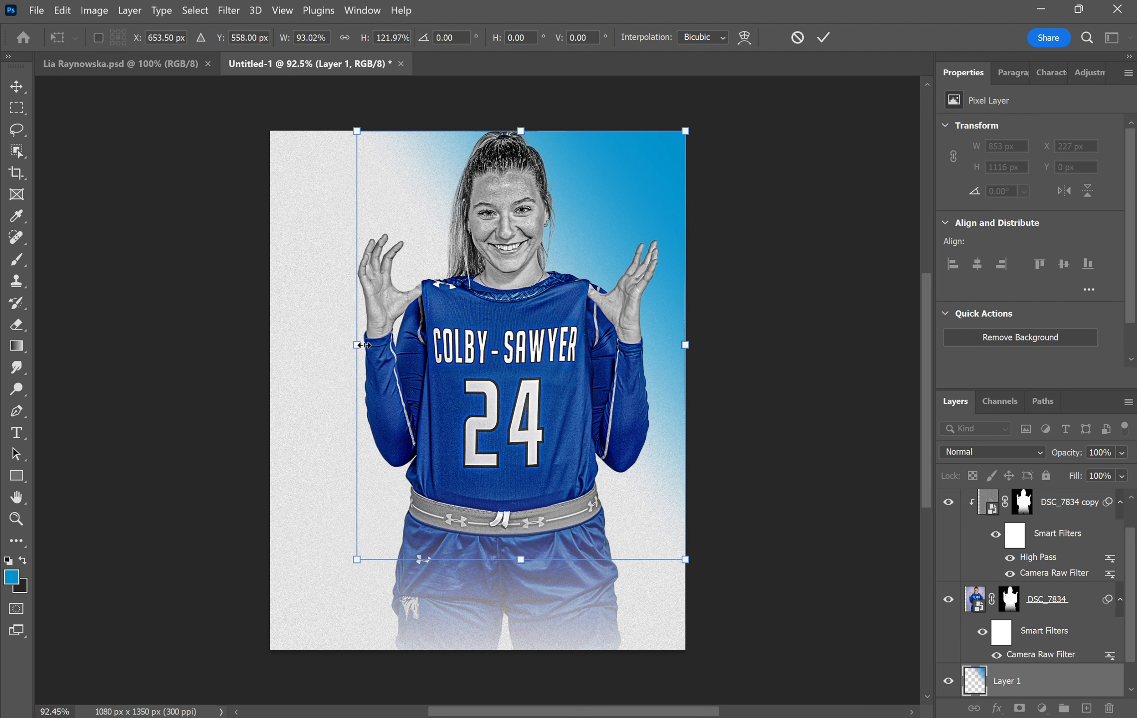
mouse_move(362, 345)
mouse_down()
mouse_move(323, 352)
mouse_move(378, 350)
mouse_up()
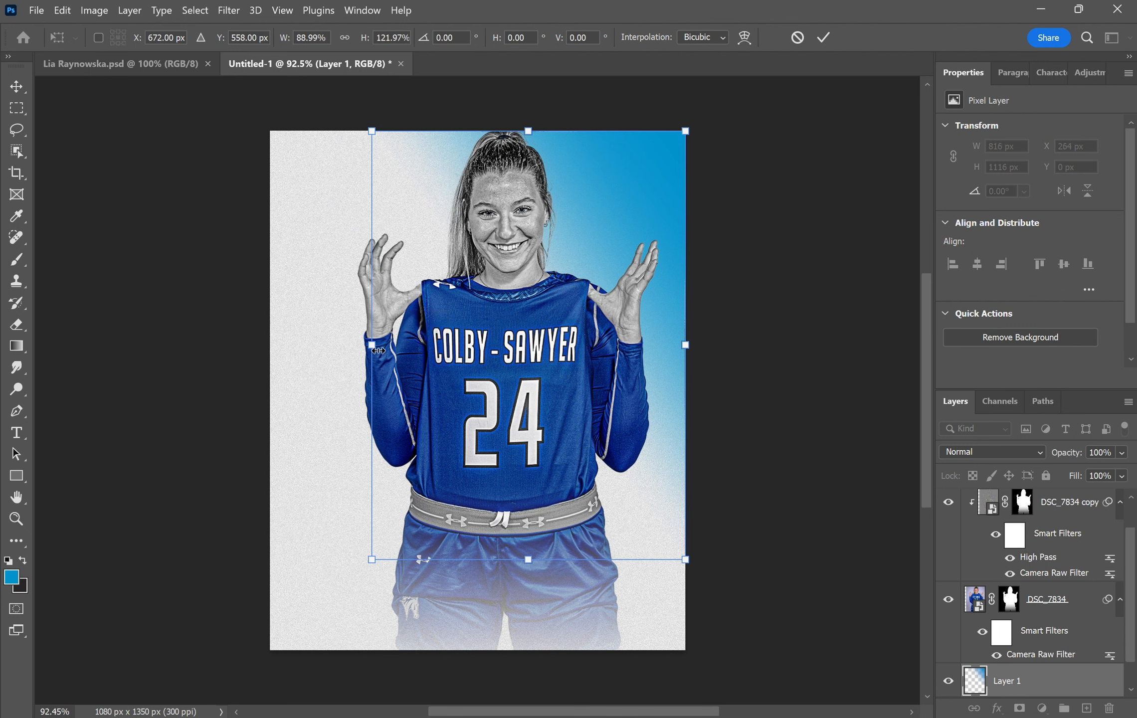
key(Return)
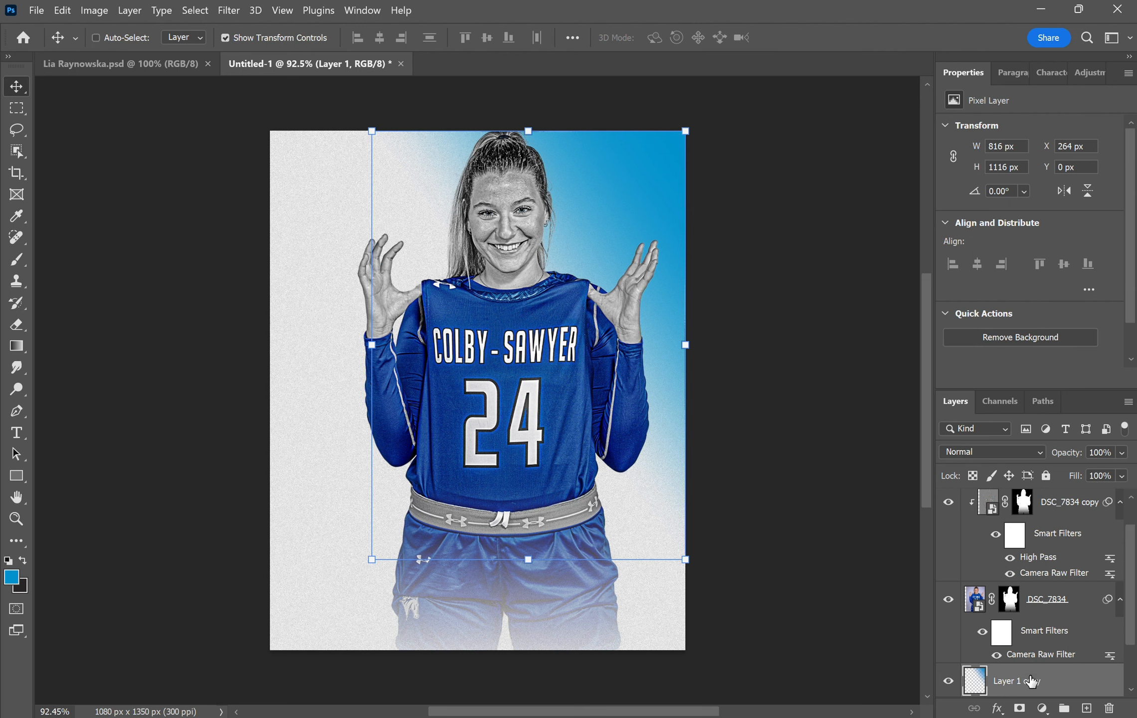
- Duplicate the gradient layer and set the original Layer 1 to 60% opacity
key(ctrl+j)
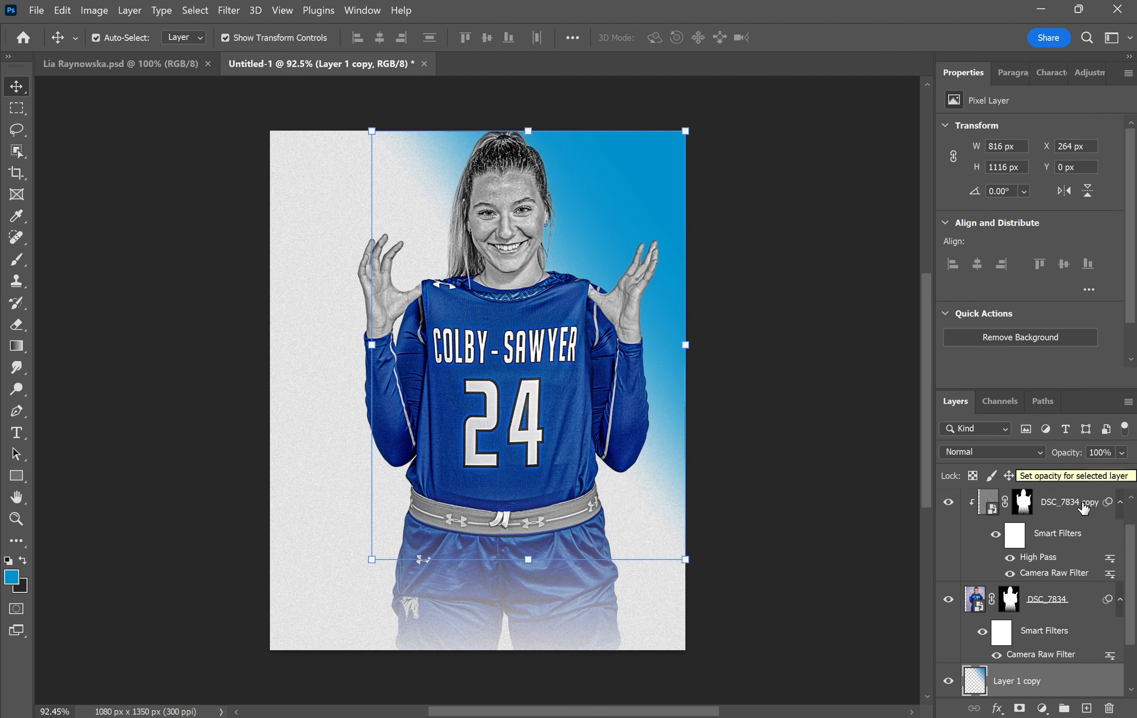
scroll(1035, 653, down, 2)
click(1039, 653)
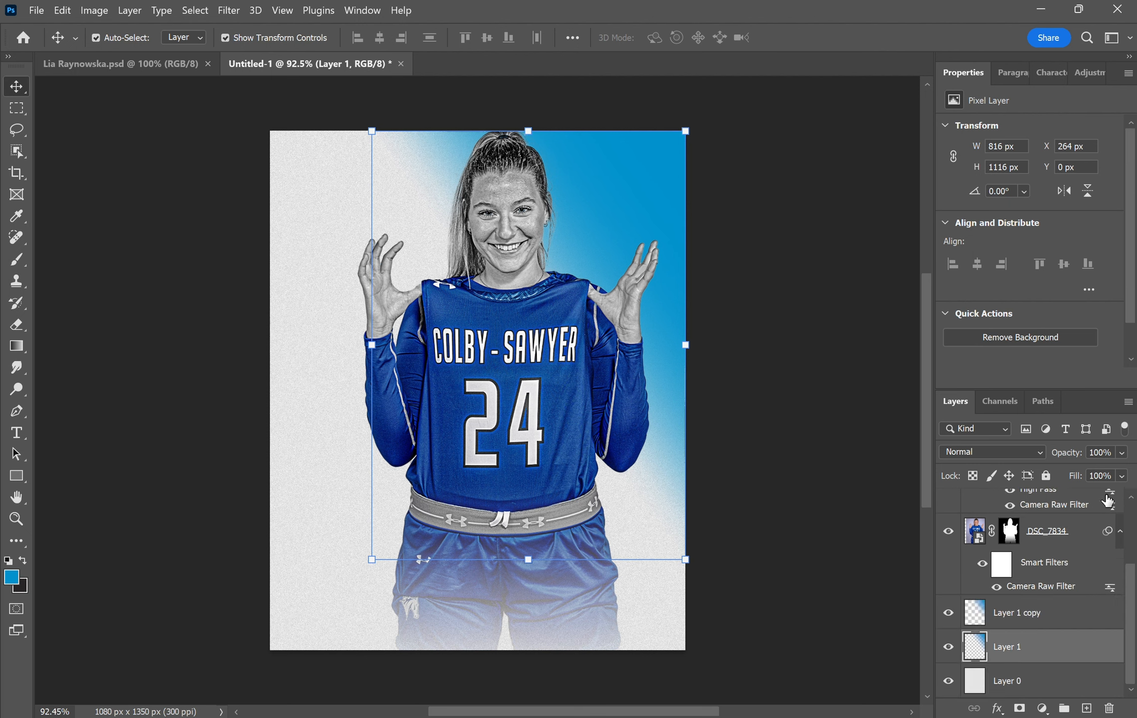
key(BackSpace)
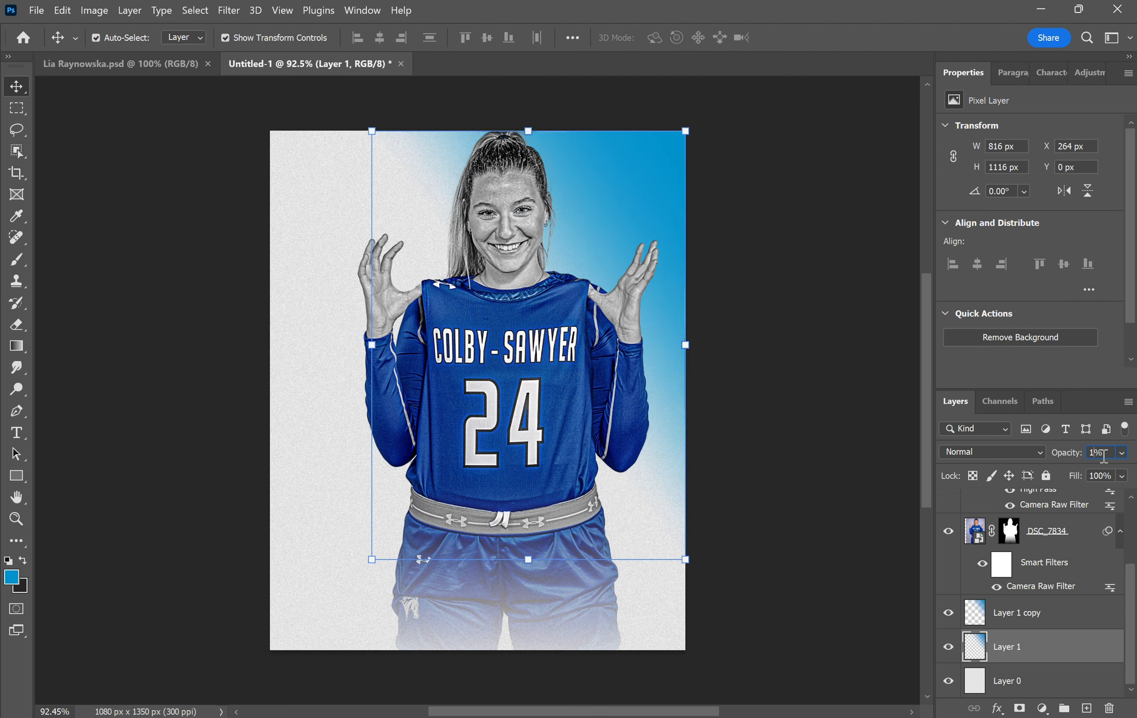
key(Return)
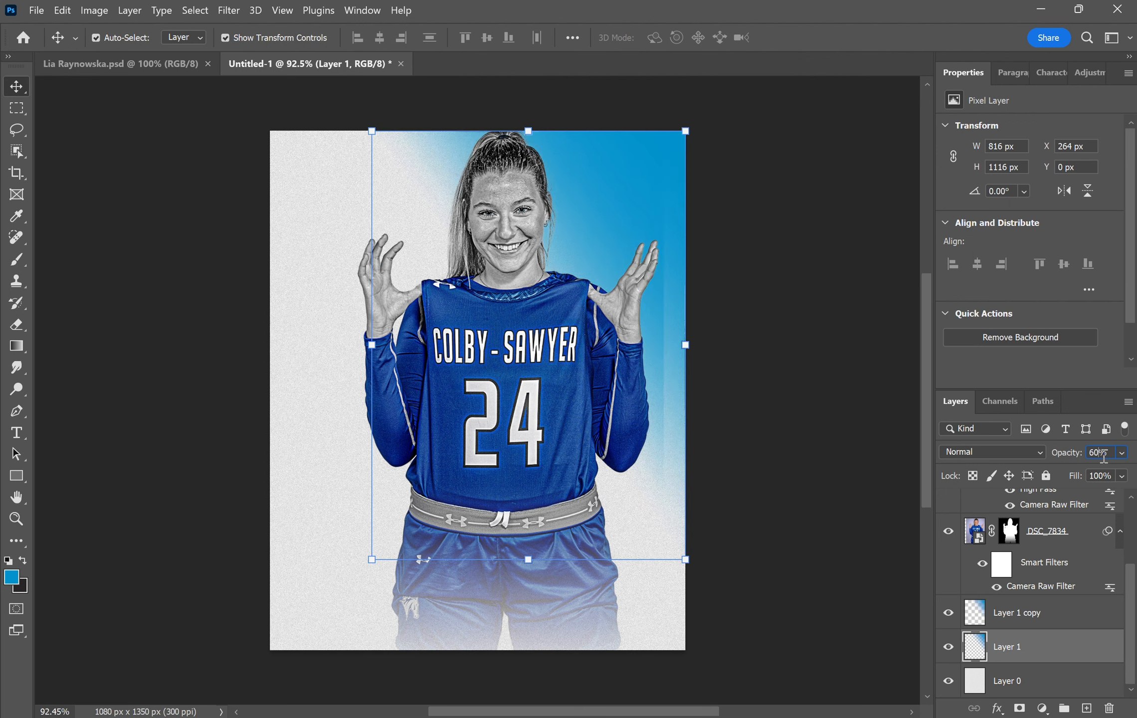
click(793, 312)
click(794, 313)
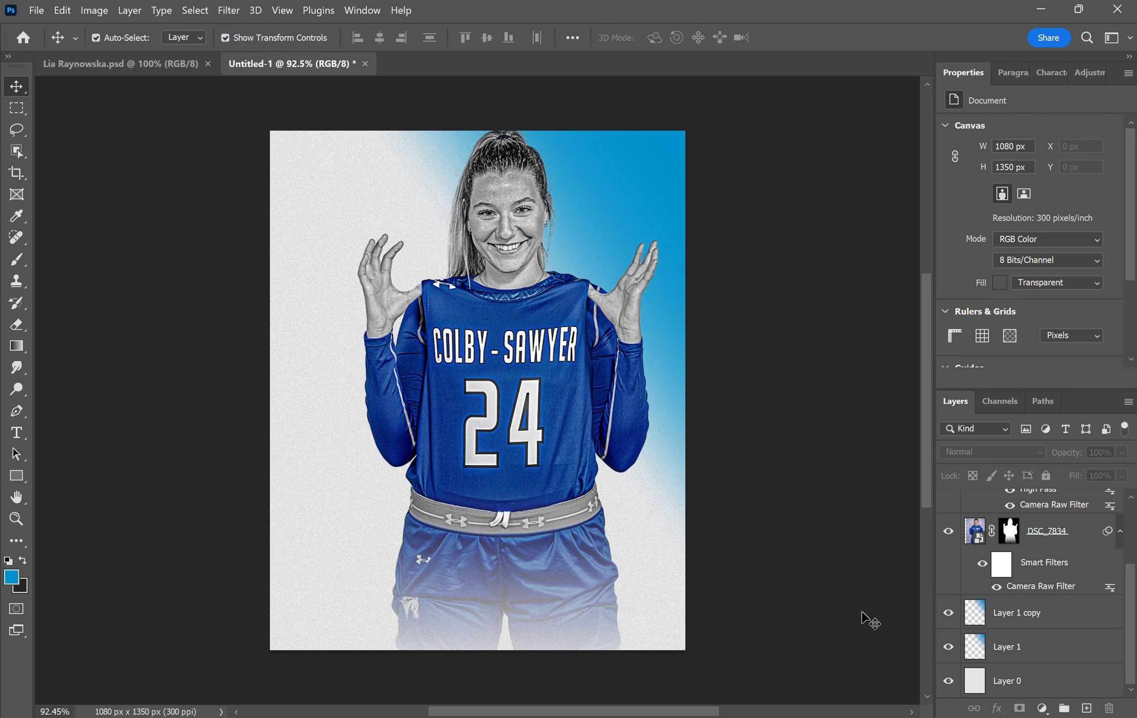
- Place the campus aerial photo above Layer 1 copy, enlarged over the upper poster
click(1032, 629)
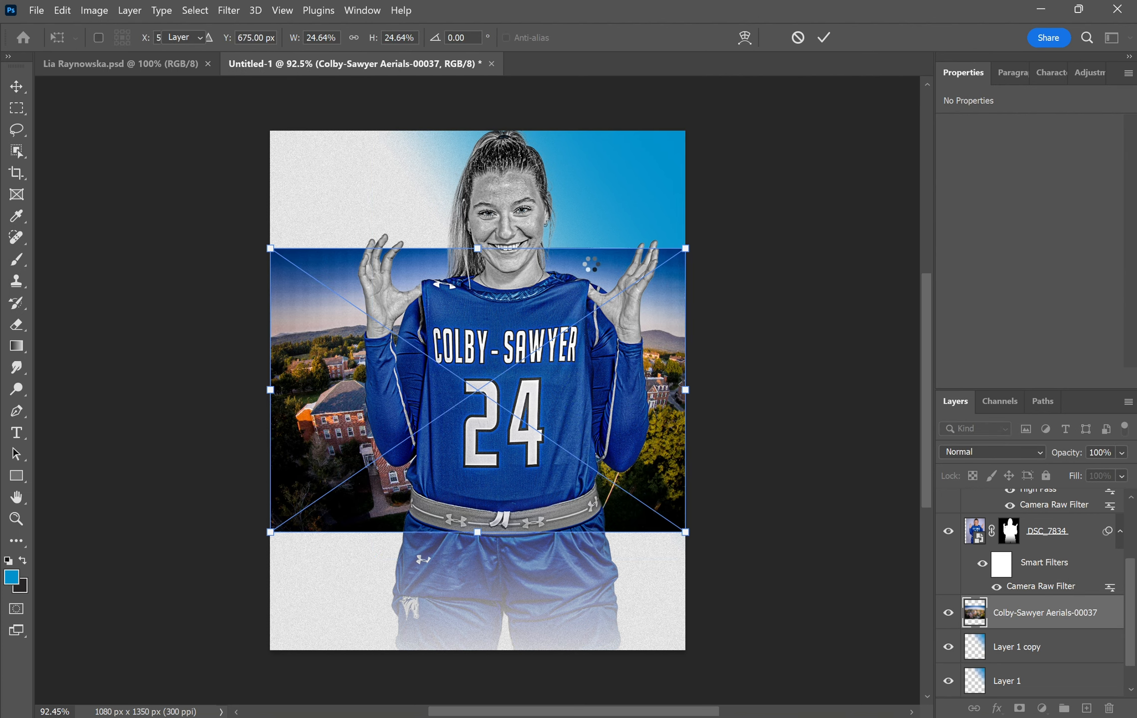
key(Return)
drag(597, 269, 680, 129)
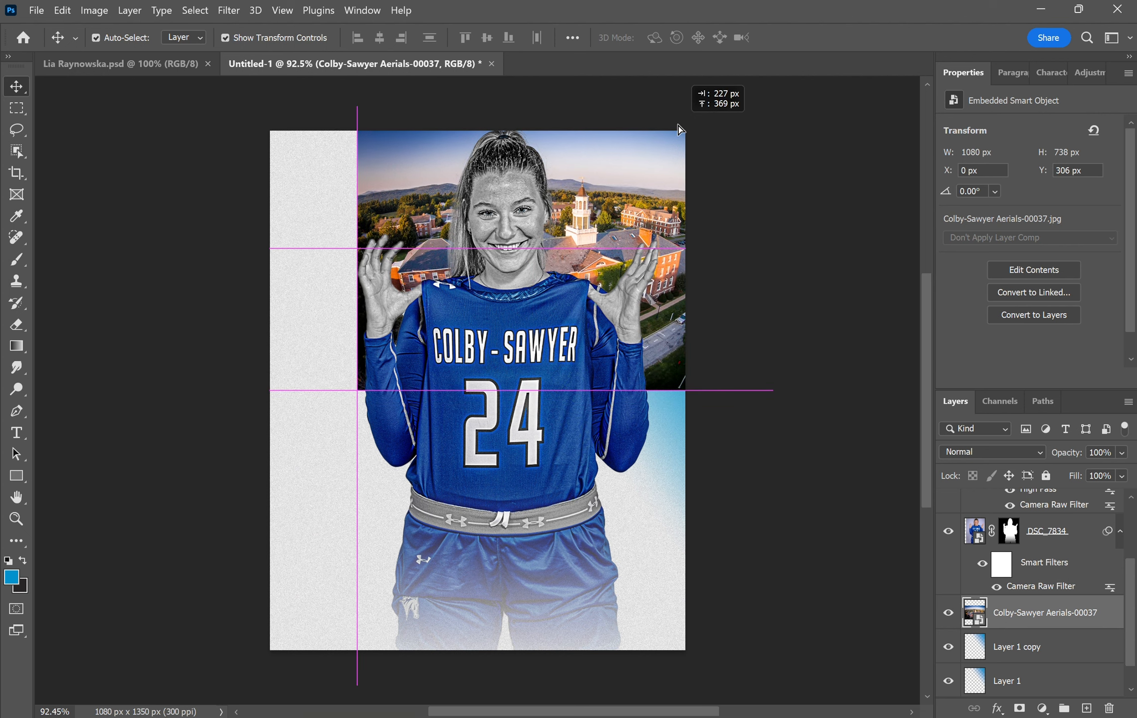
key(ctrl+t)
drag(800, 248, 870, 242)
drag(668, 219, 616, 224)
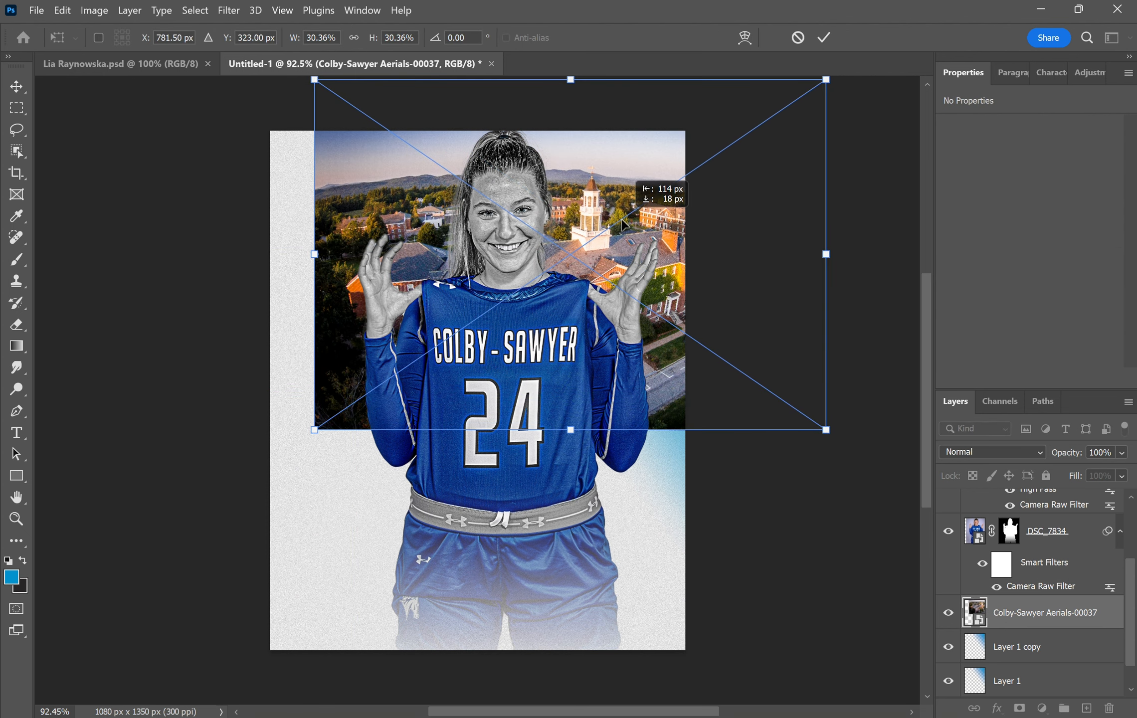
key(Return)
- Clip the aerial photo to the gradient in Luminosity at 12% opacity and nudge it up-right
right_click(1019, 623)
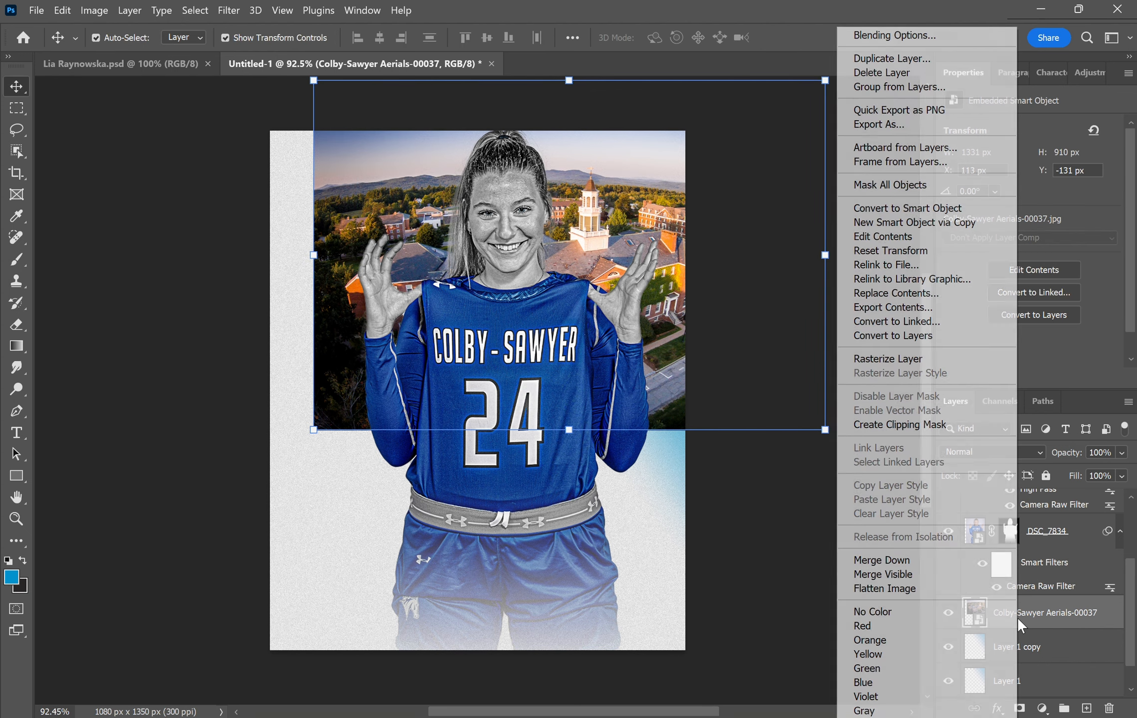
click(938, 427)
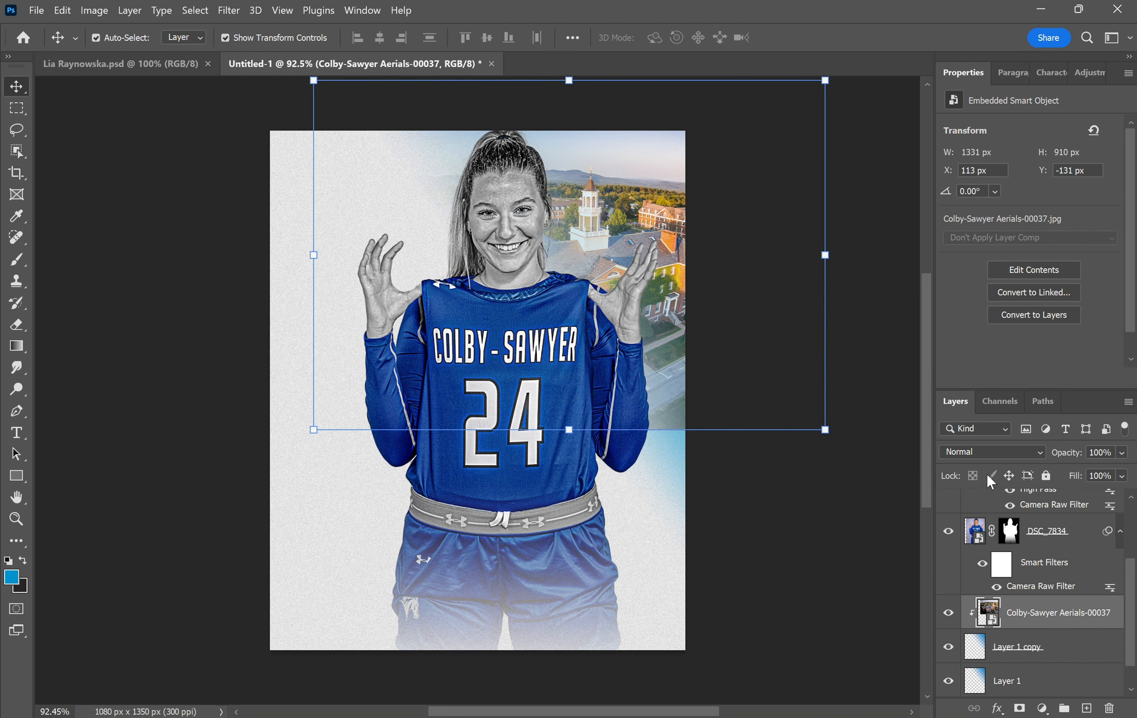
click(996, 453)
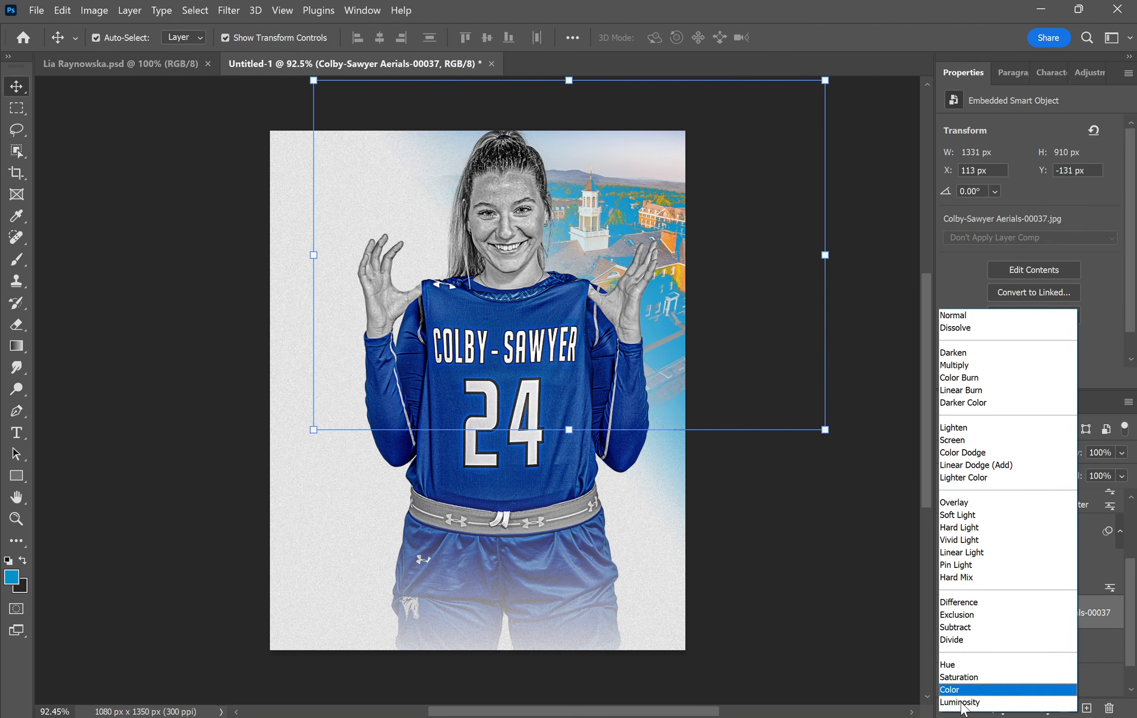
click(960, 702)
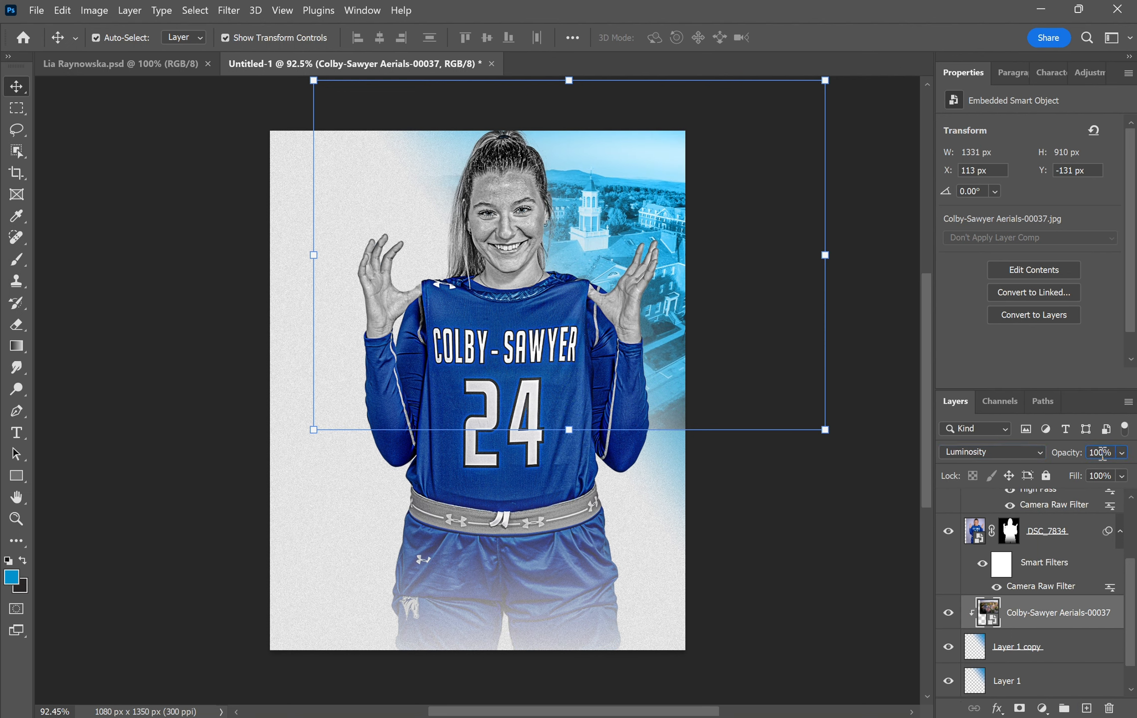
text(12)
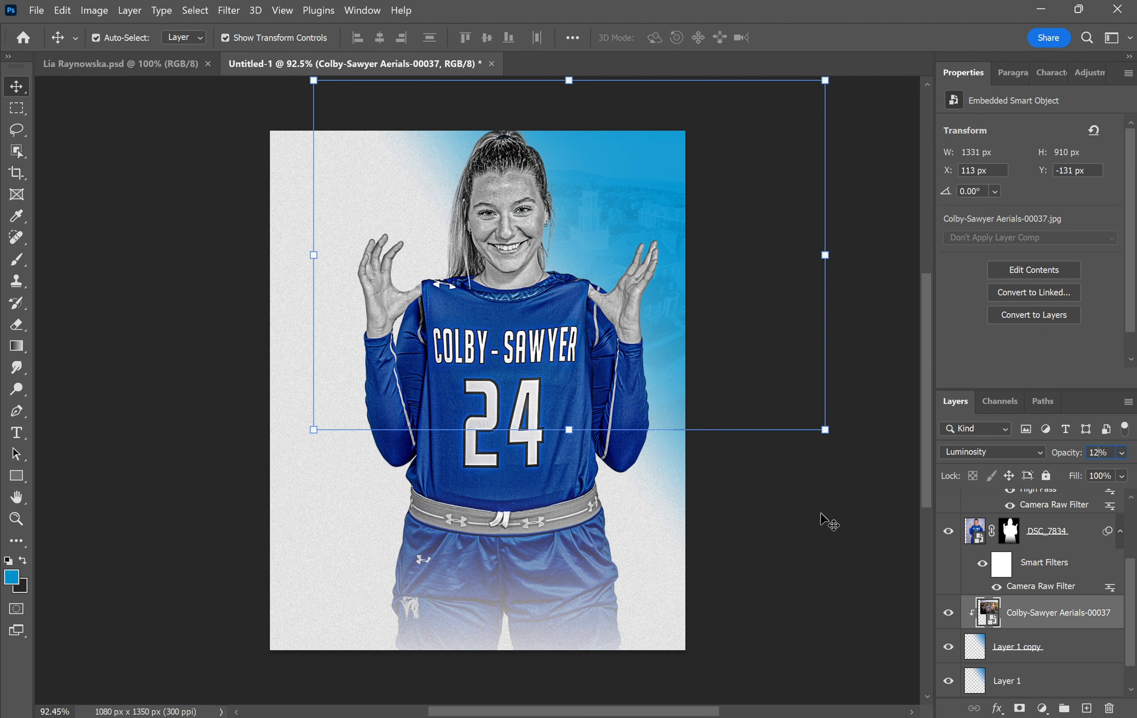
drag(586, 216, 594, 205)
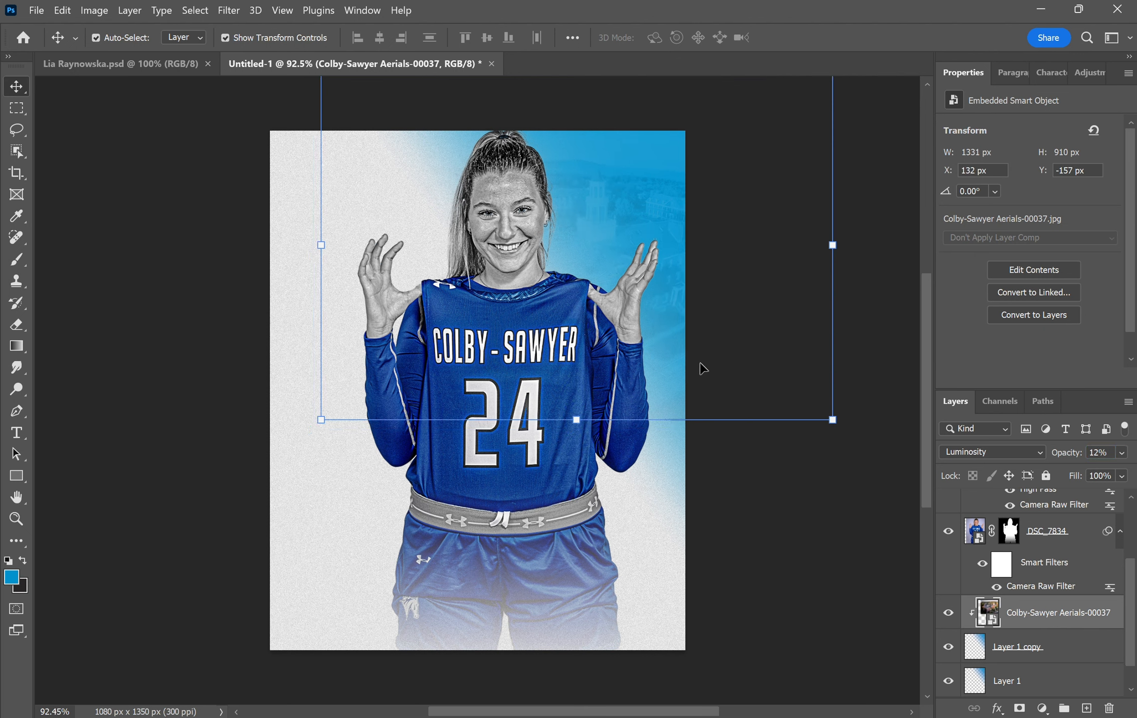
click(229, 10)
- Filter the Colby-Sawyer Aerials-00037 layer in Camera Raw: Texture +63, Clarity +42, Dehaze -17
click(246, 121)
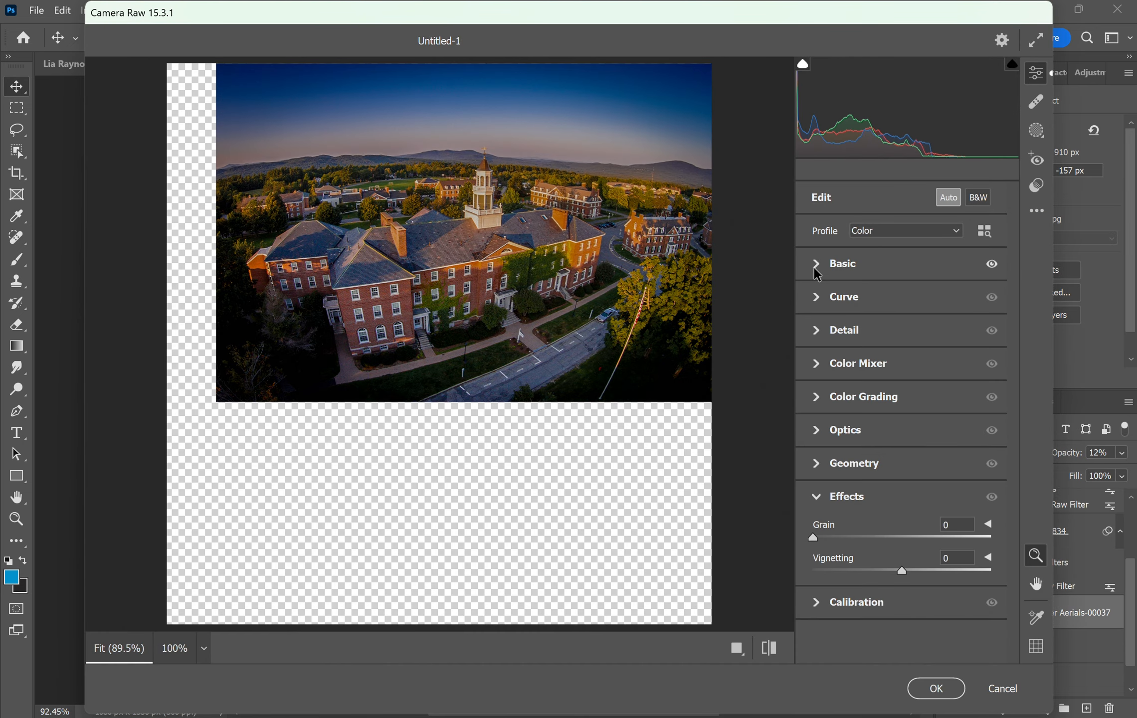
click(816, 264)
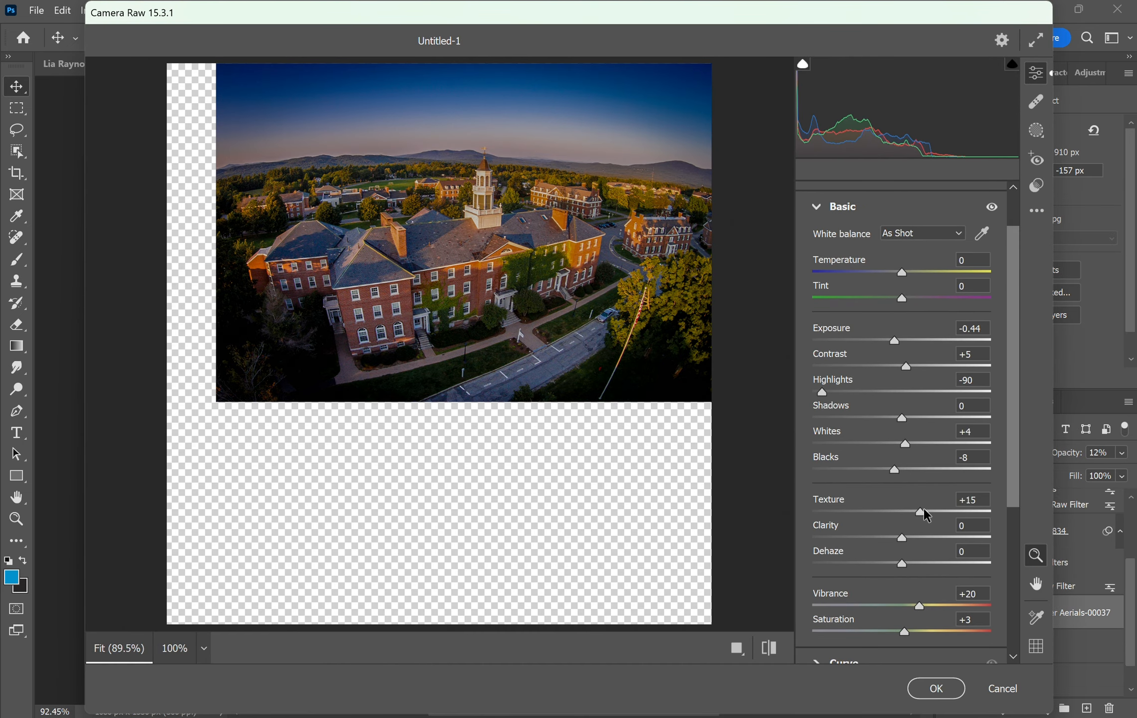
drag(921, 512, 957, 512)
drag(901, 538, 887, 563)
scroll(890, 568, down, 4)
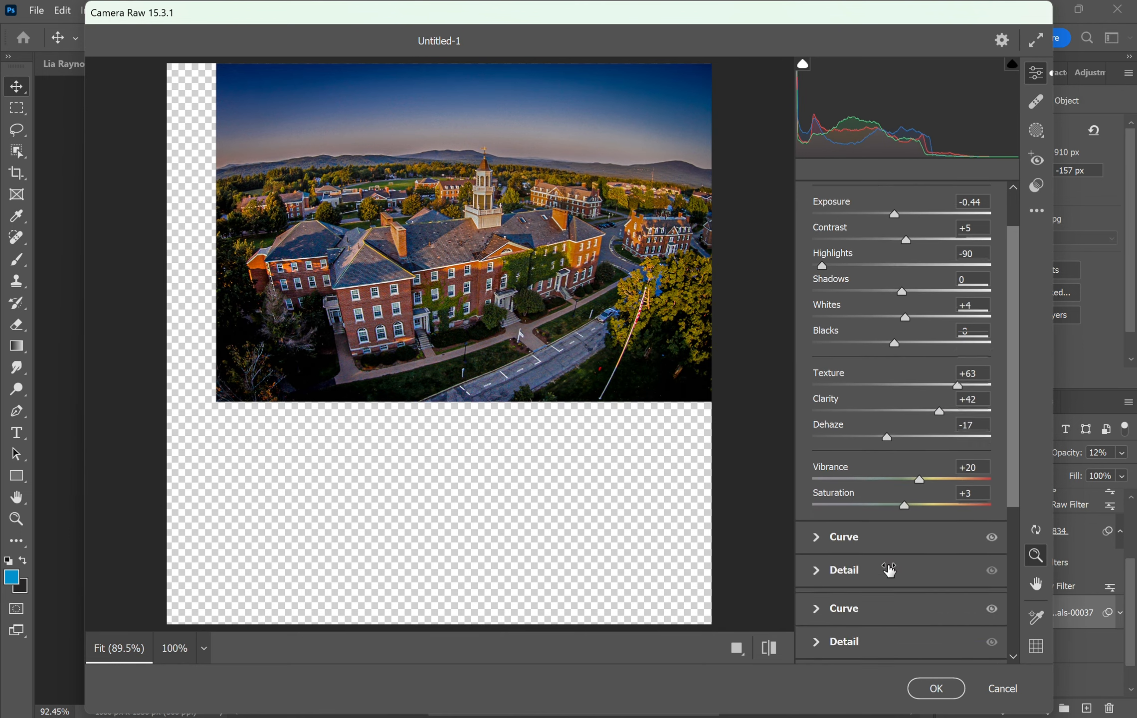
click(920, 694)
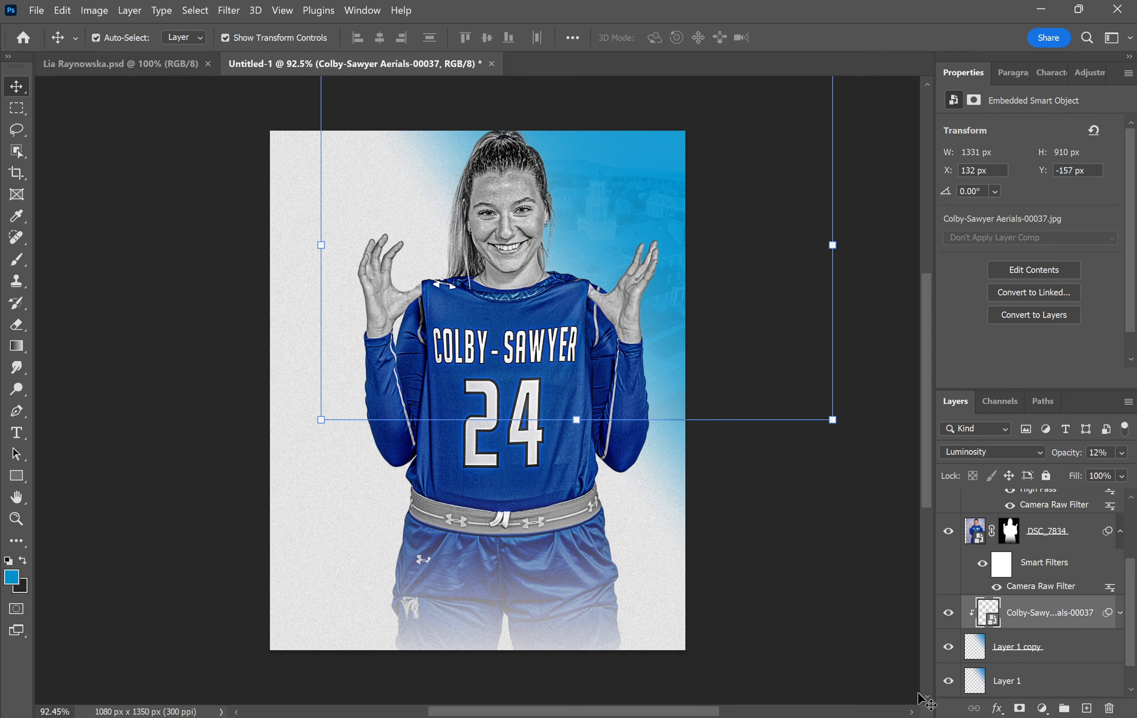
- Deselect the aerial photo layer and switch to the finished 'I'M BACK' reference poster
click(806, 562)
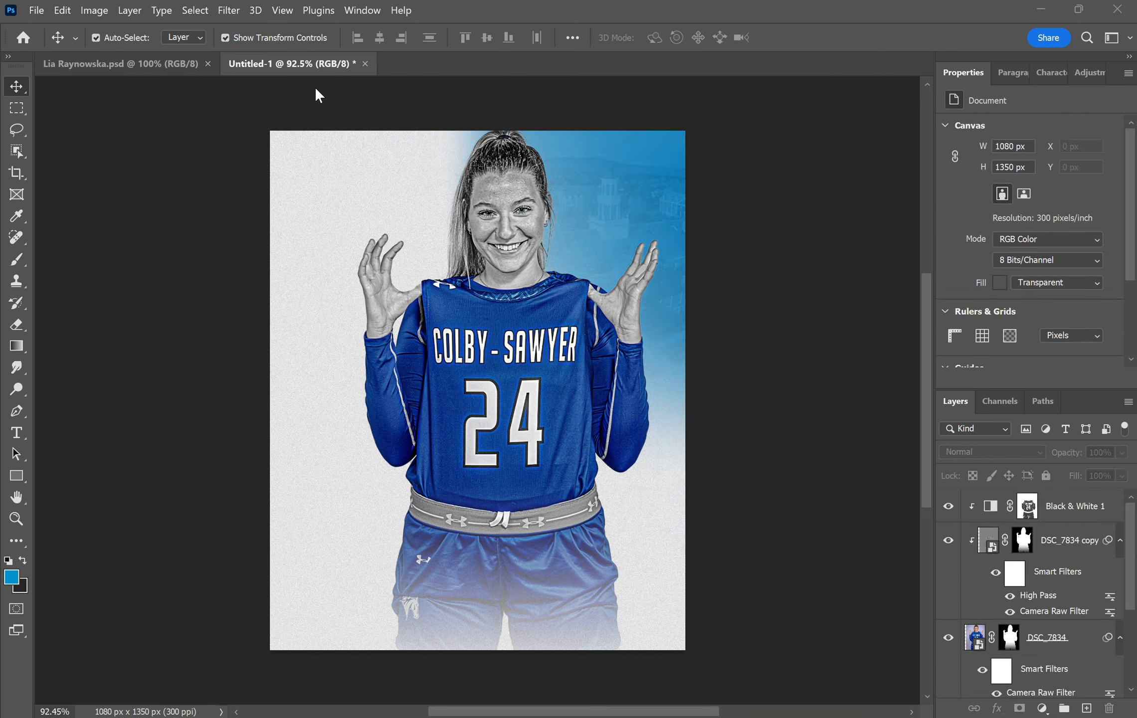
click(131, 61)
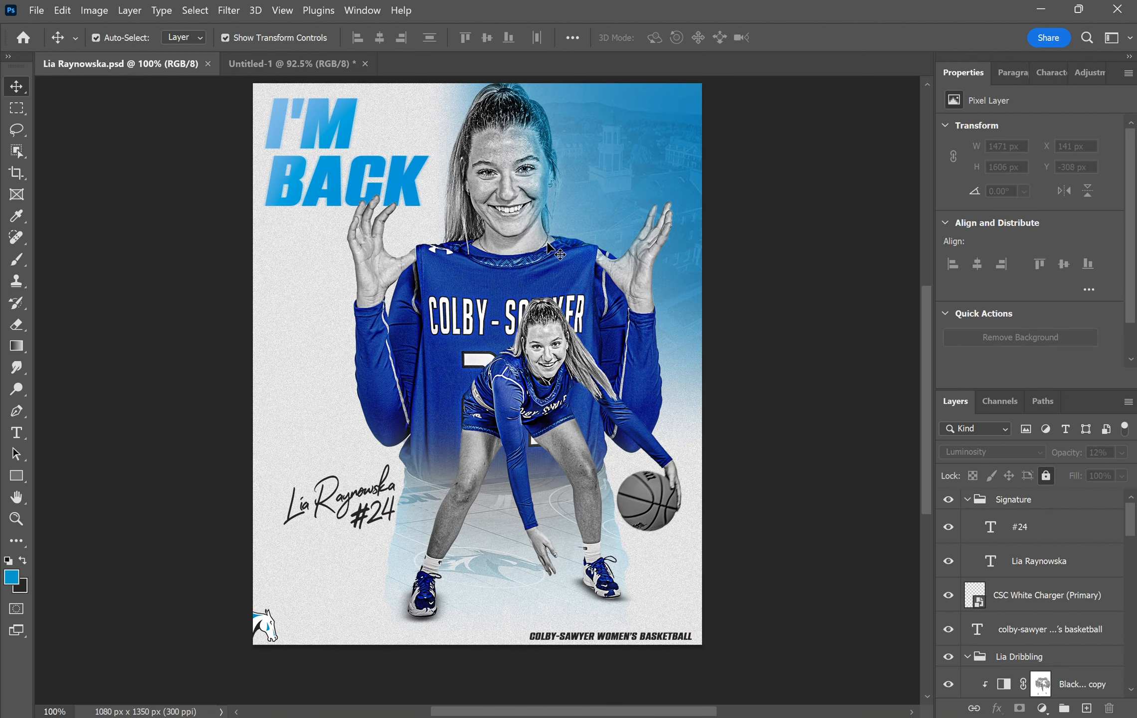
- Back in Untitled-1, add Layer 3 above Black & White 1 as a clipping mask
click(286, 64)
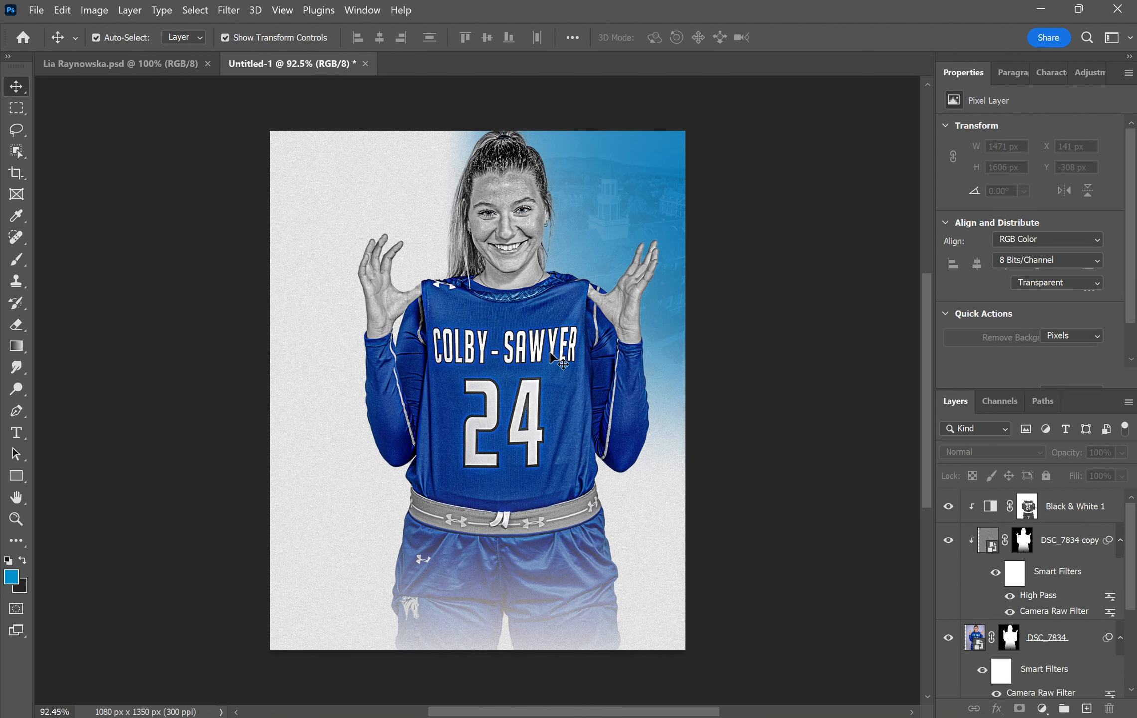
click(1081, 506)
click(1087, 708)
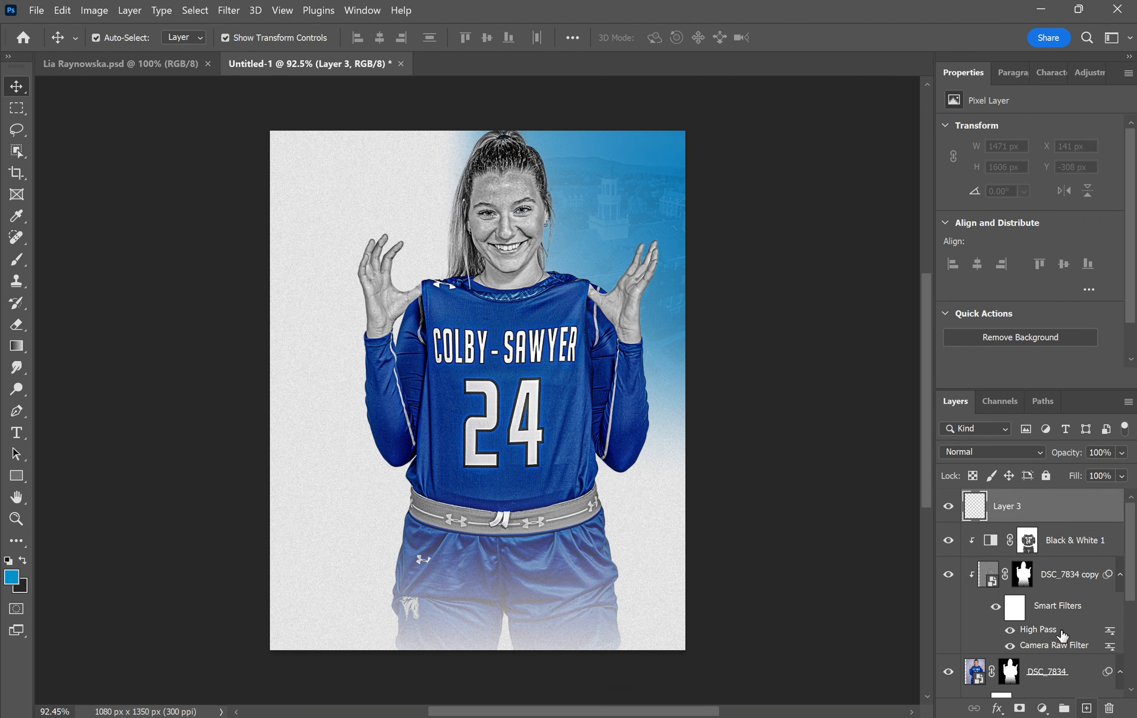
right_click(1041, 511)
click(1037, 387)
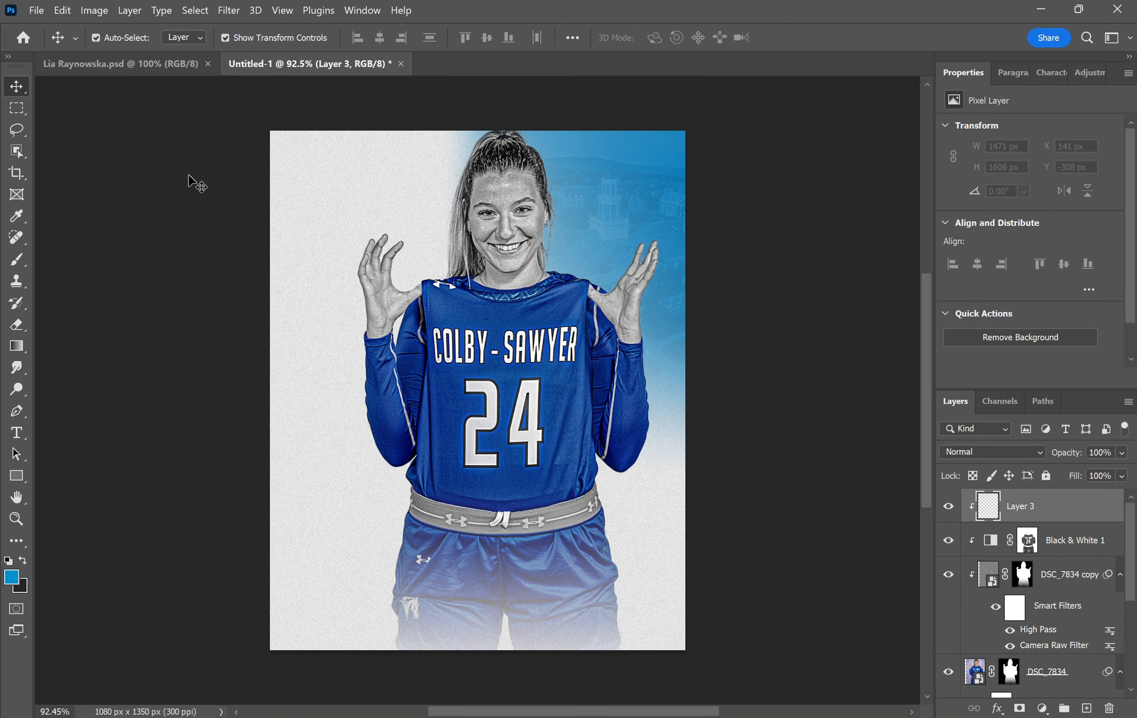
- Set up a soft round brush at 130 px with 10% flow
click(16, 259)
click(109, 44)
click(35, 191)
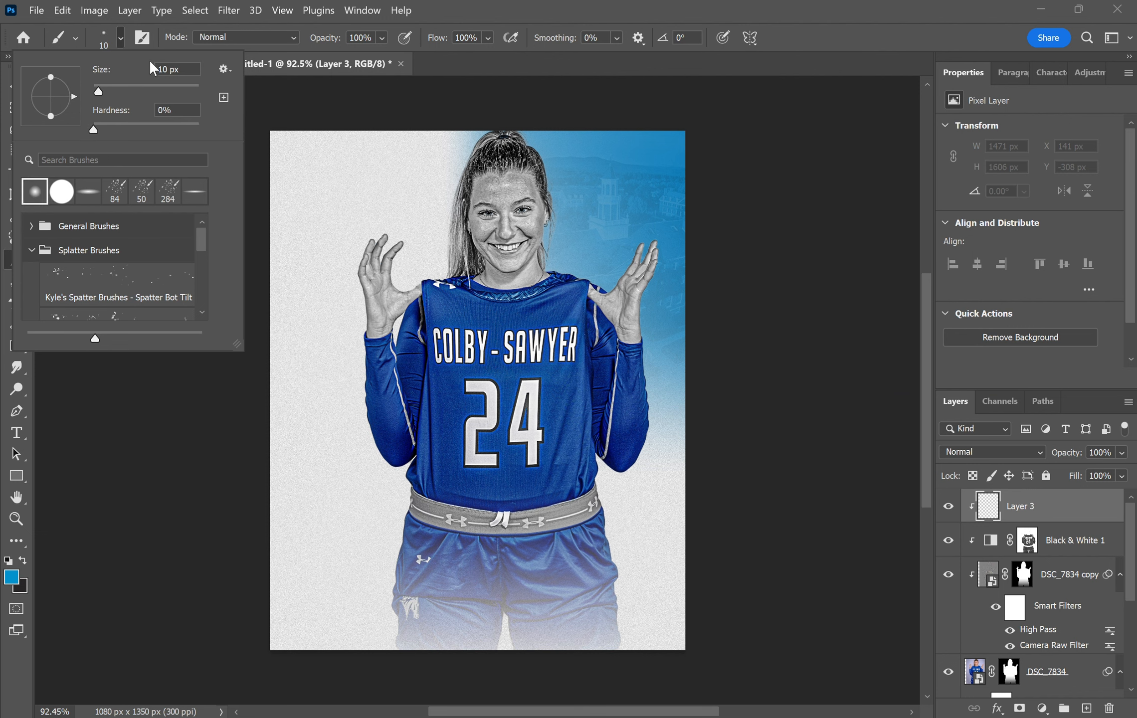
drag(99, 92, 138, 94)
click(466, 38)
key(BackSpace)
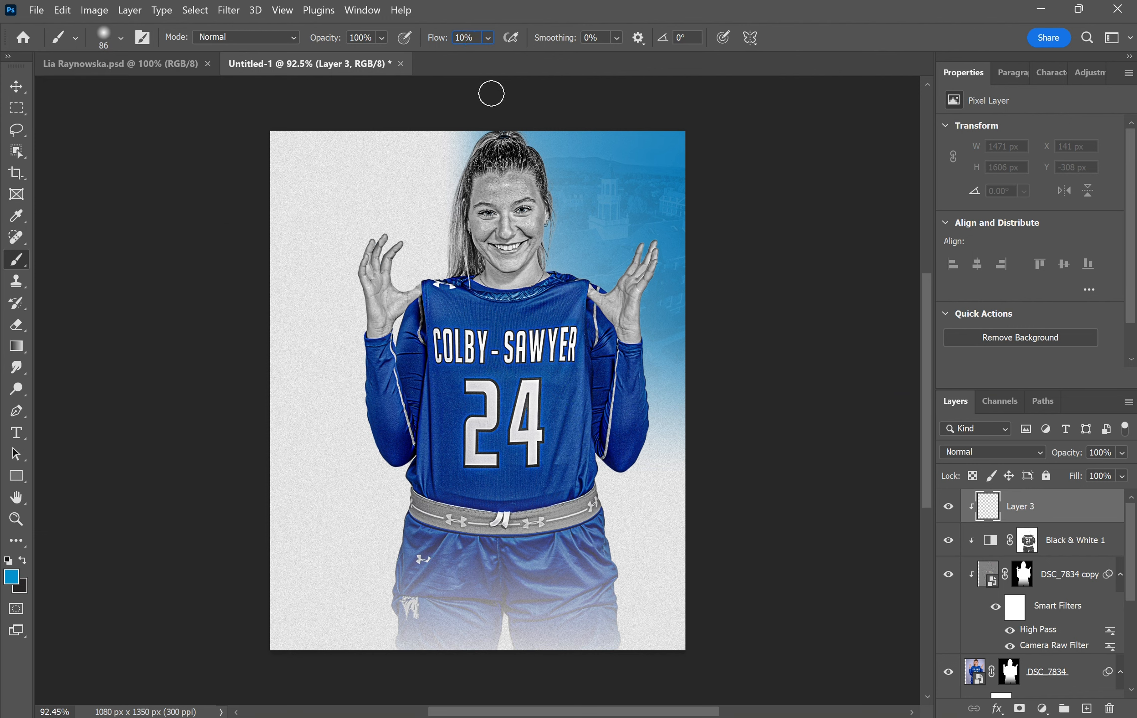
click(110, 46)
drag(138, 91, 154, 91)
key(Return)
- Paint blue over the player's right hair, face, neck and shoulder, with Layer 3 at Overlay 70%
mouse_move(555, 243)
mouse_down()
mouse_move(520, 122)
mouse_move(561, 279)
mouse_move(517, 122)
mouse_move(570, 276)
mouse_move(558, 199)
mouse_move(517, 116)
mouse_up()
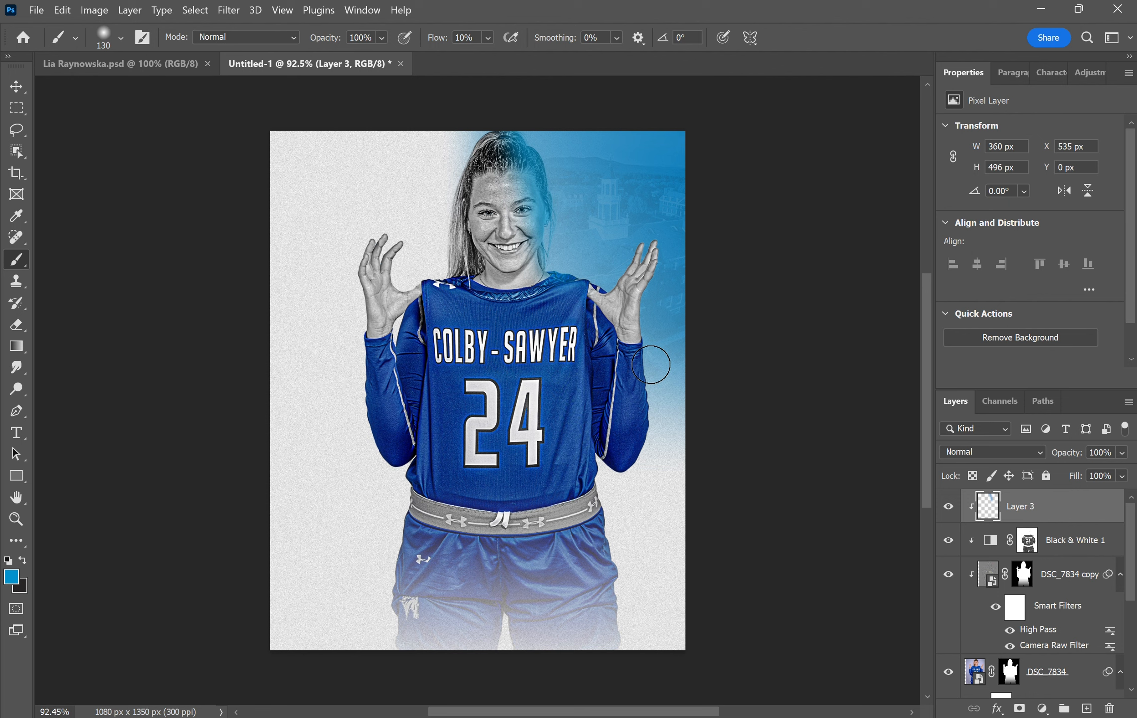
click(1018, 455)
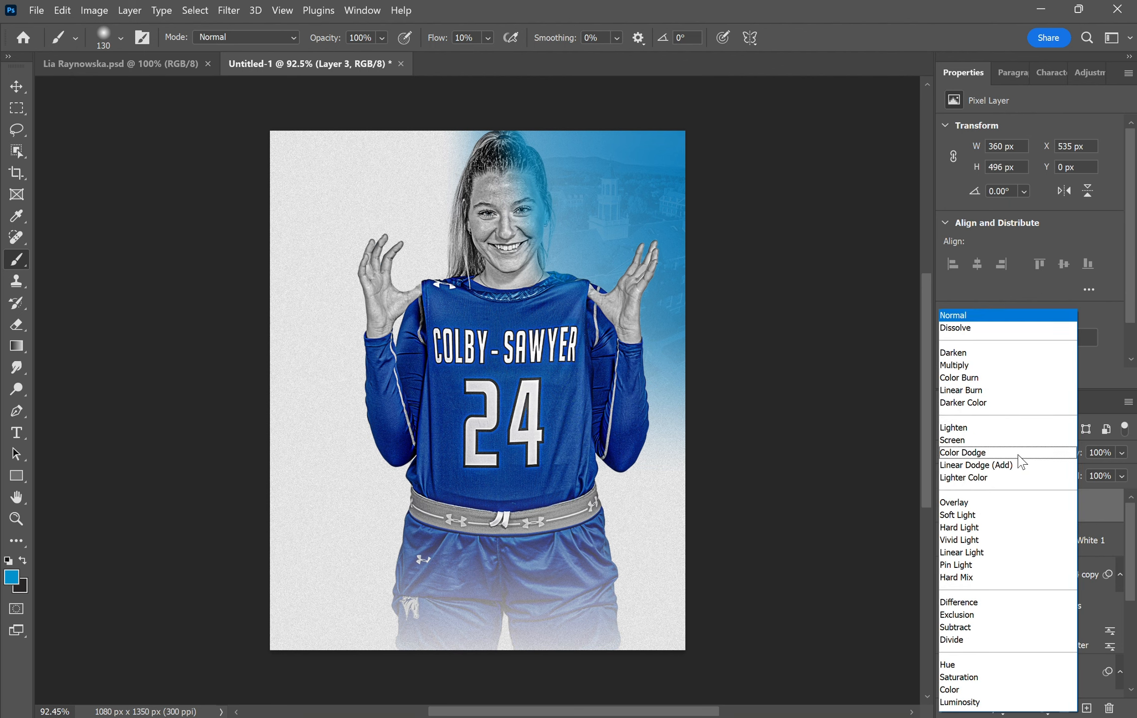
click(995, 503)
click(1099, 451)
text(70)
key(Return)
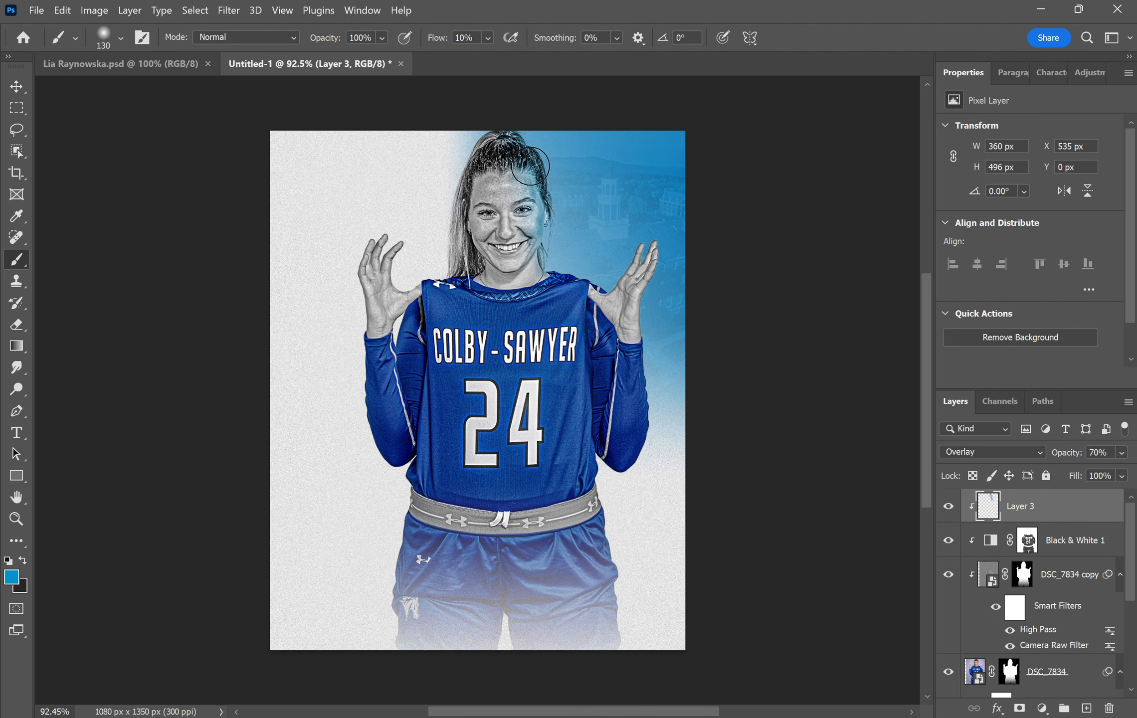
drag(552, 260, 556, 266)
drag(606, 281, 574, 278)
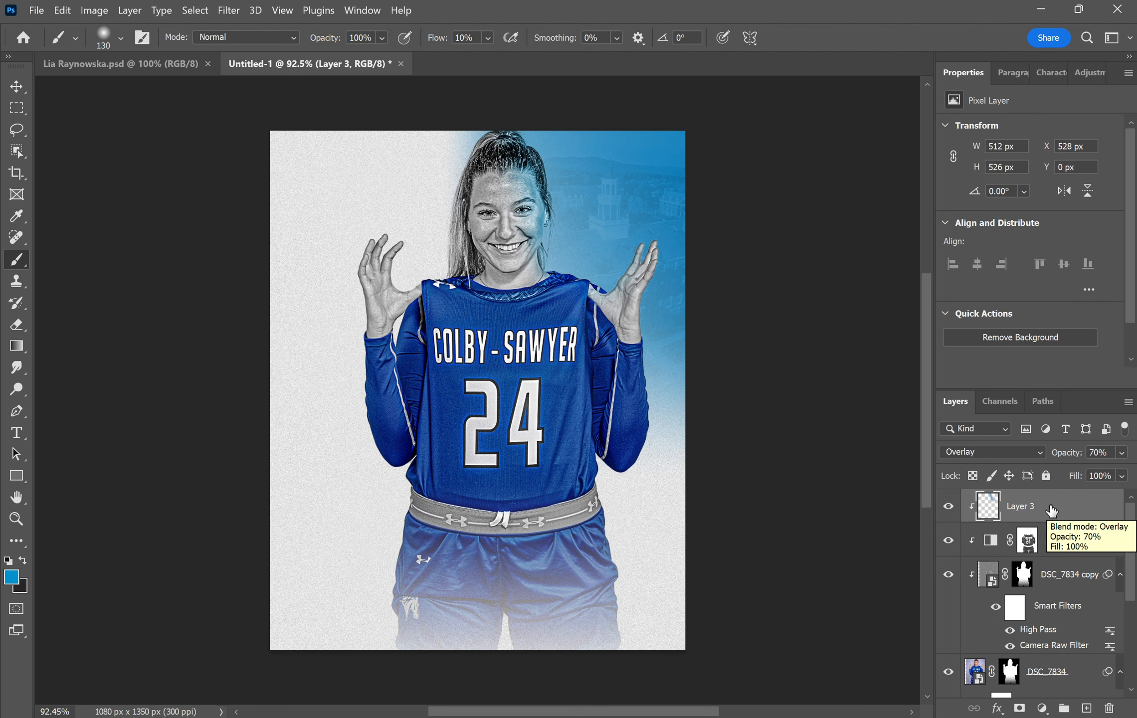
- Add Layer 4 beneath Layer 3 and paint soft blue along the right of the hair and face
click(1085, 708)
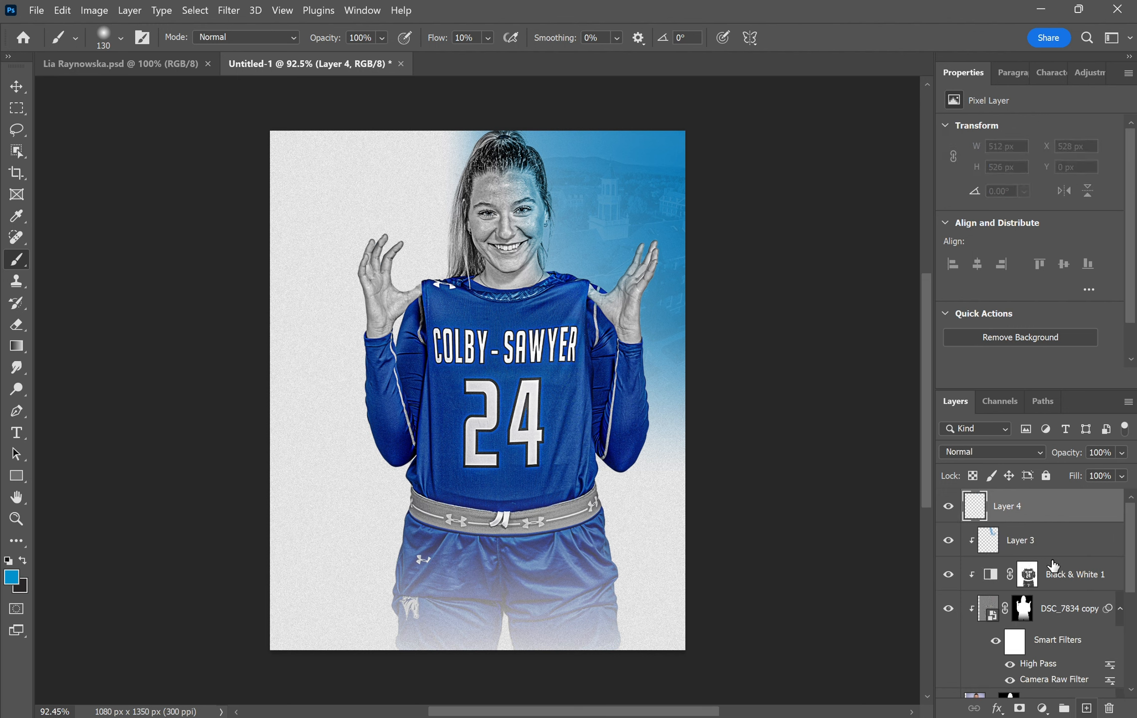
drag(1046, 508, 1040, 547)
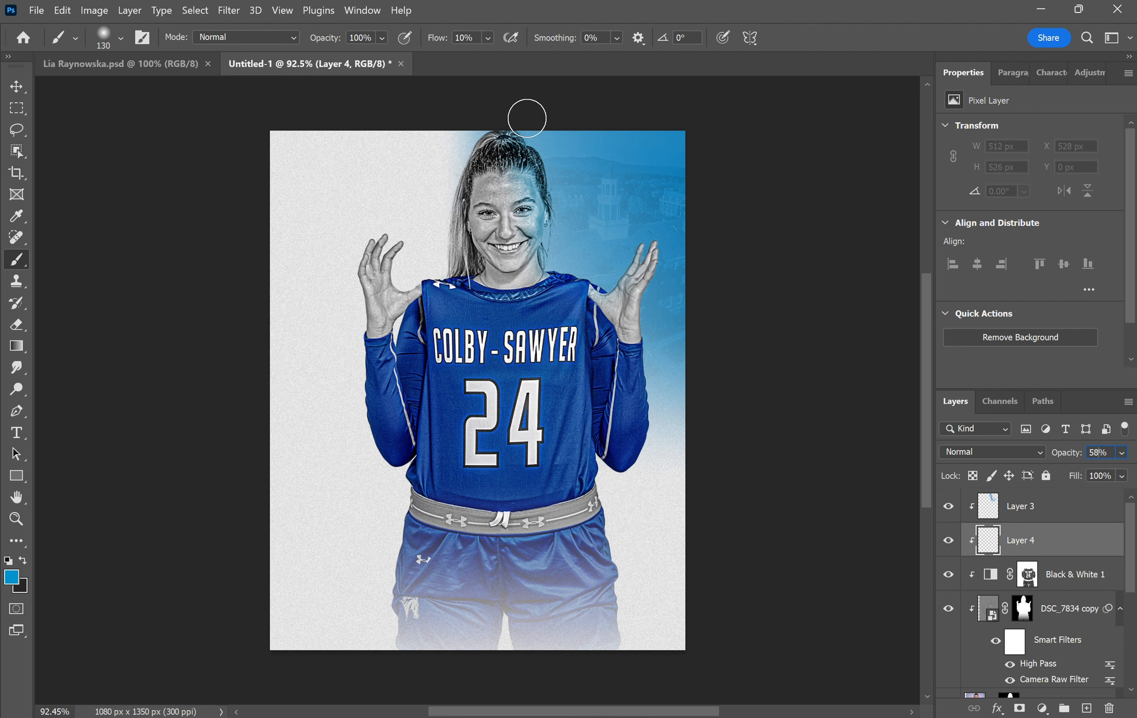
mouse_move(523, 129)
mouse_down()
mouse_move(561, 185)
mouse_move(517, 126)
mouse_move(561, 260)
mouse_move(524, 130)
mouse_move(561, 198)
mouse_move(553, 264)
mouse_move(607, 290)
mouse_move(634, 220)
mouse_up()
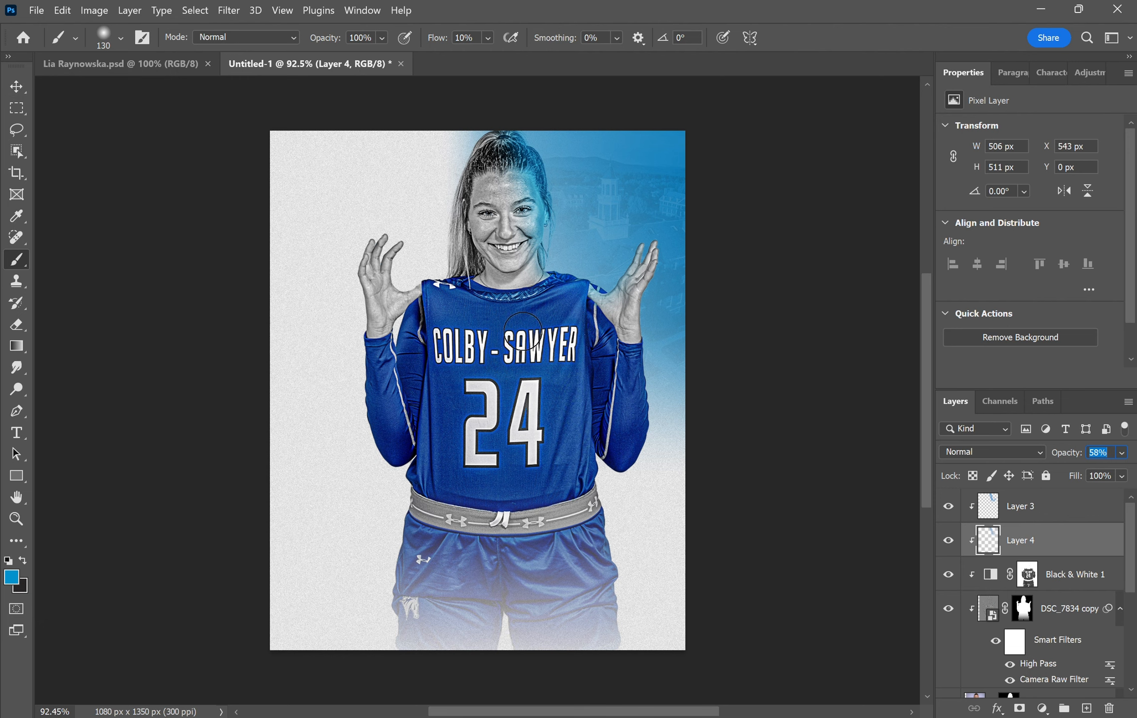
- Add a layer mask to Layer 4 and paint part of the blue away over the face
key(ctrl+shift+m)
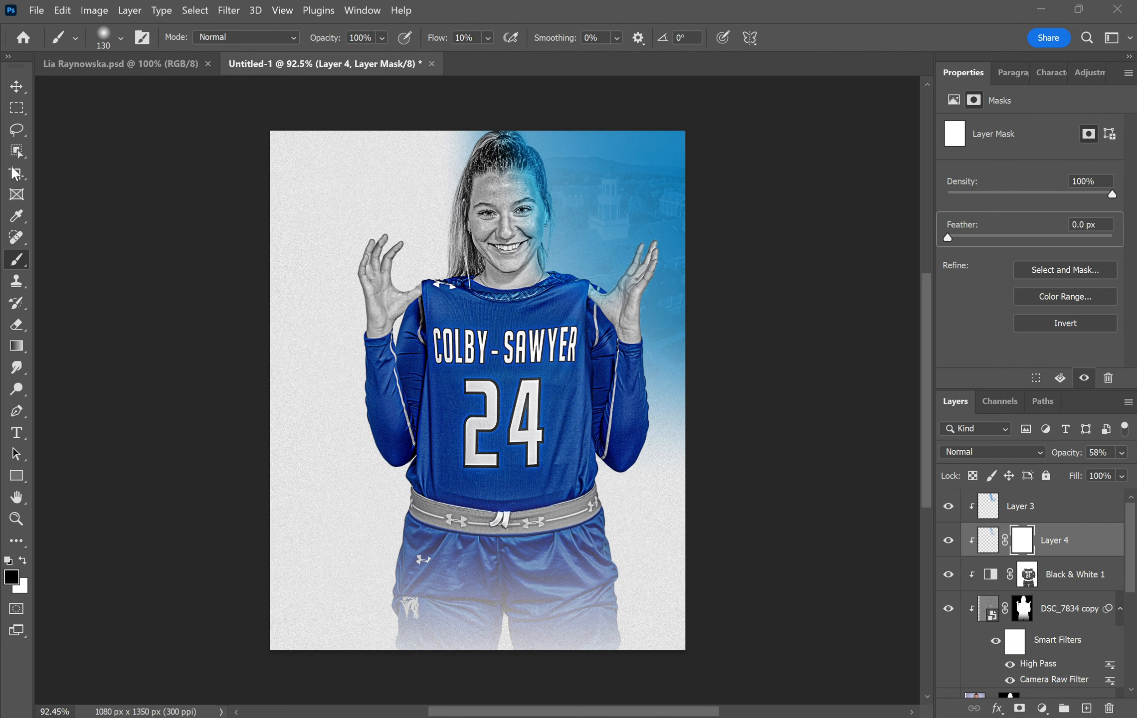
scroll(532, 214, up, 5)
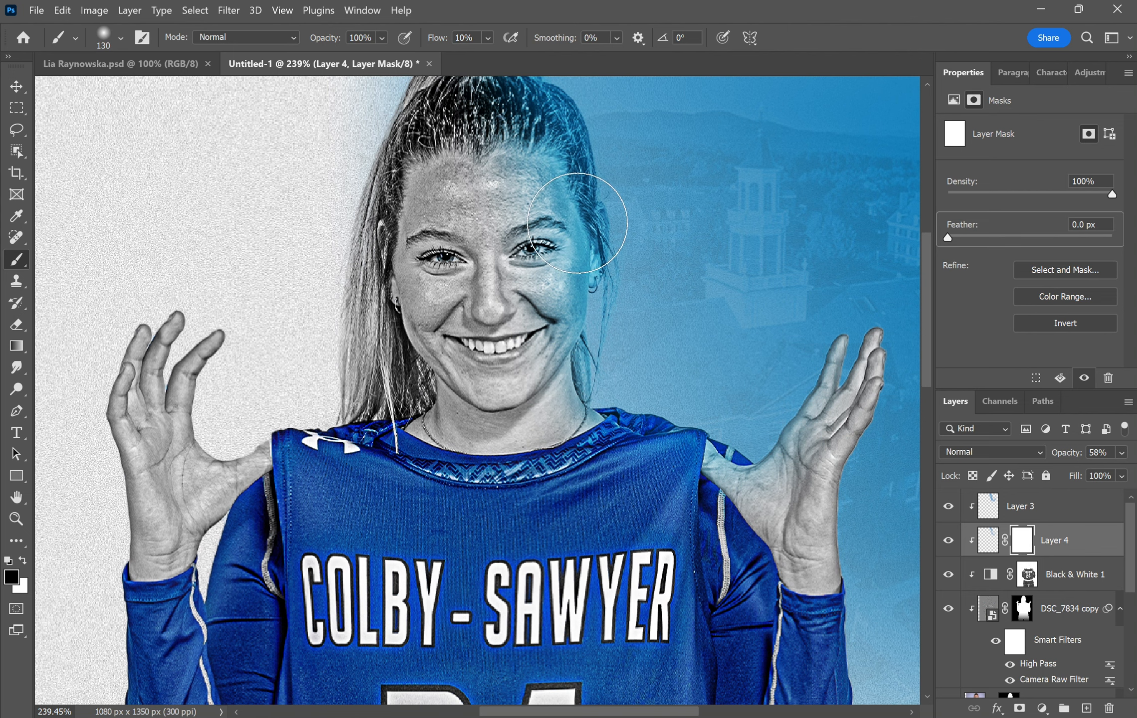
mouse_move(554, 332)
mouse_down()
mouse_move(566, 360)
mouse_move(494, 123)
mouse_move(600, 351)
mouse_up()
scroll(600, 351, down, 4)
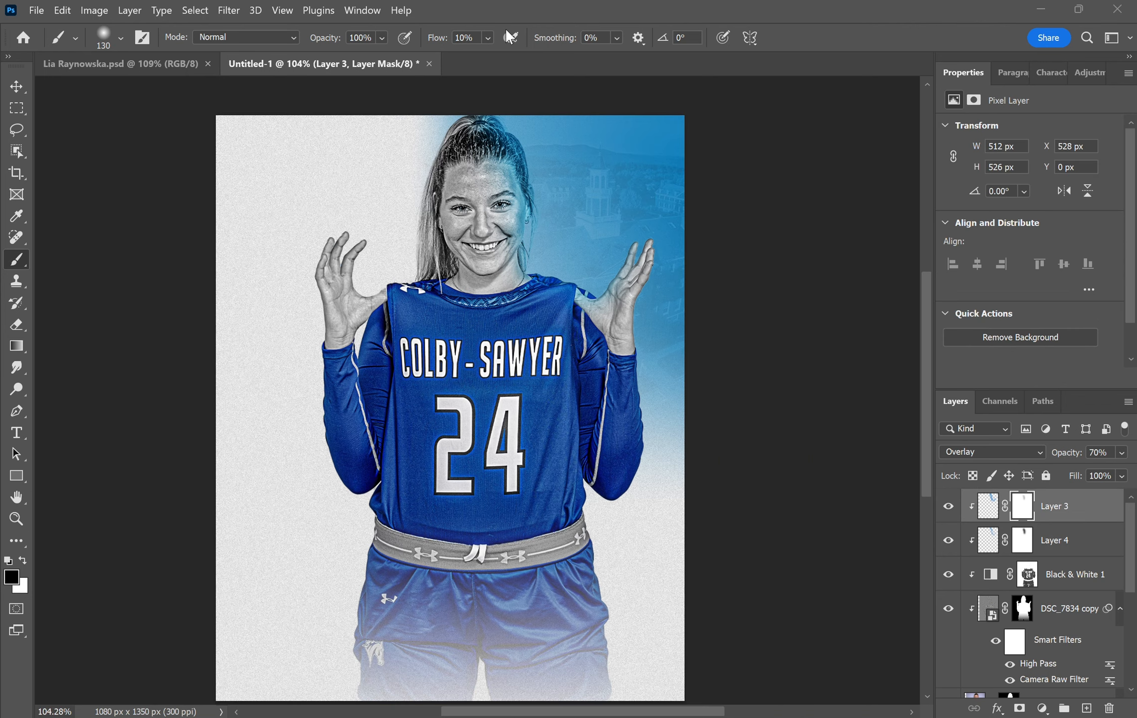
- Lock Layers 3 and 4 completely, then group Layer 3 through DSC_7834
shift+click(1085, 547)
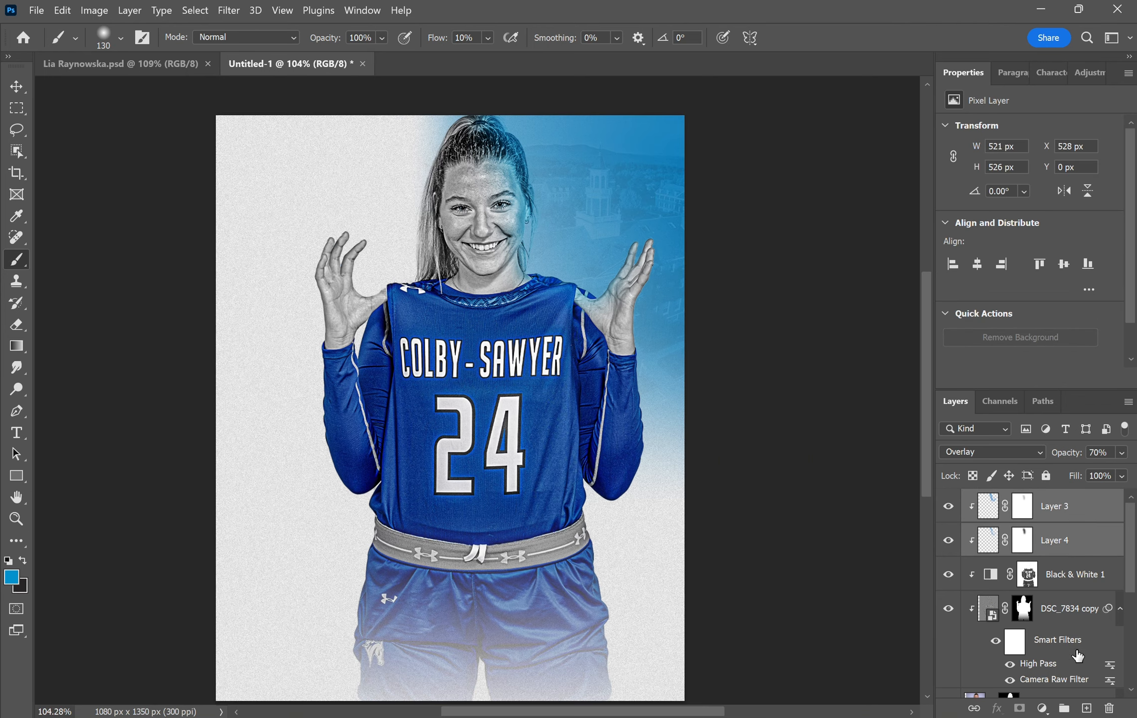
click(1046, 476)
scroll(1034, 574, down, 2)
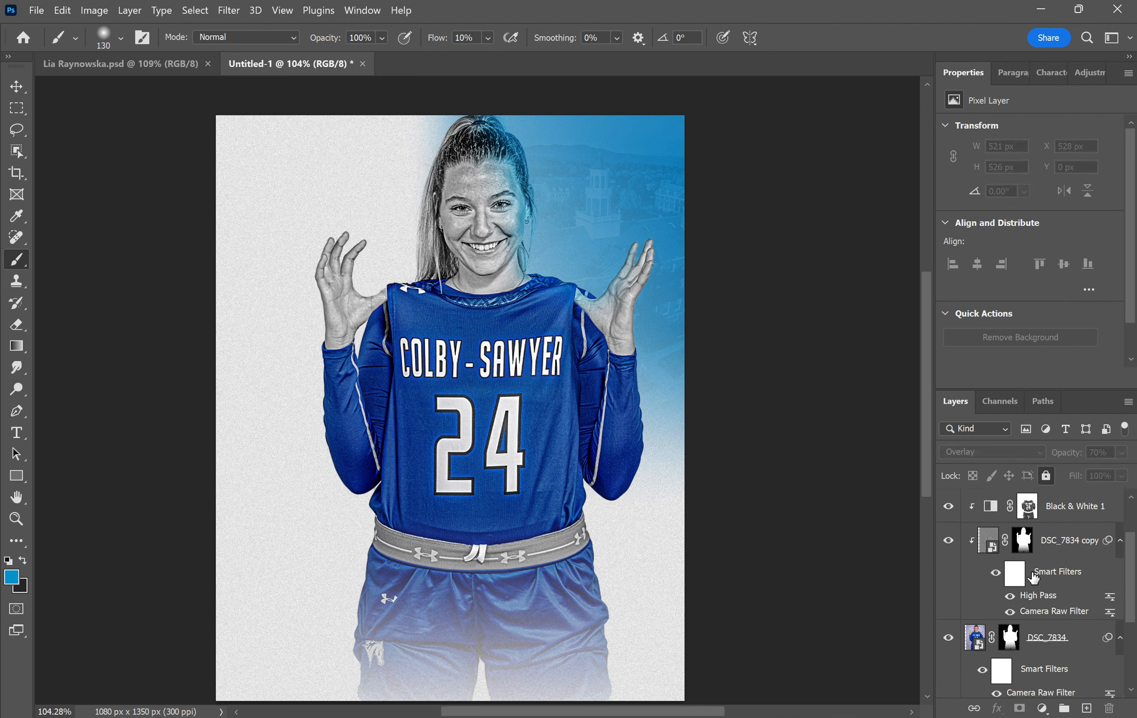
click(1050, 636)
scroll(1050, 634, up, 2)
shift+click(1068, 517)
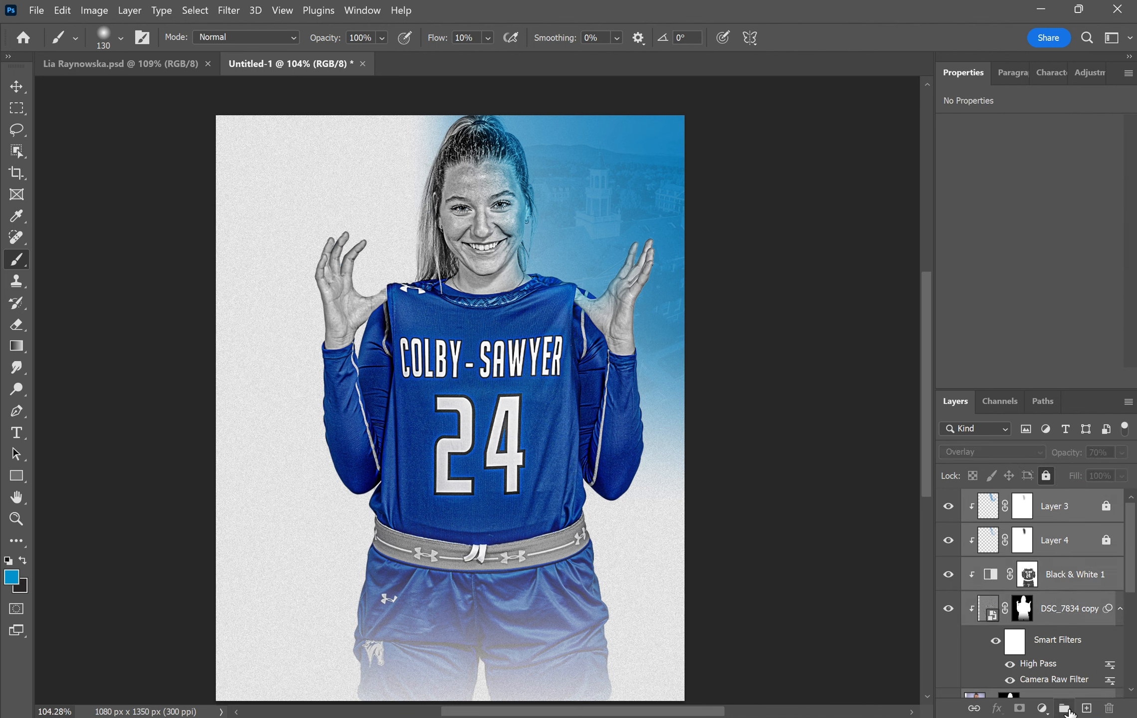
key(ctrl+g)
- Rename the new group as the player's cutout and duplicate it
double_click(1018, 499)
text(Lia Cutout)
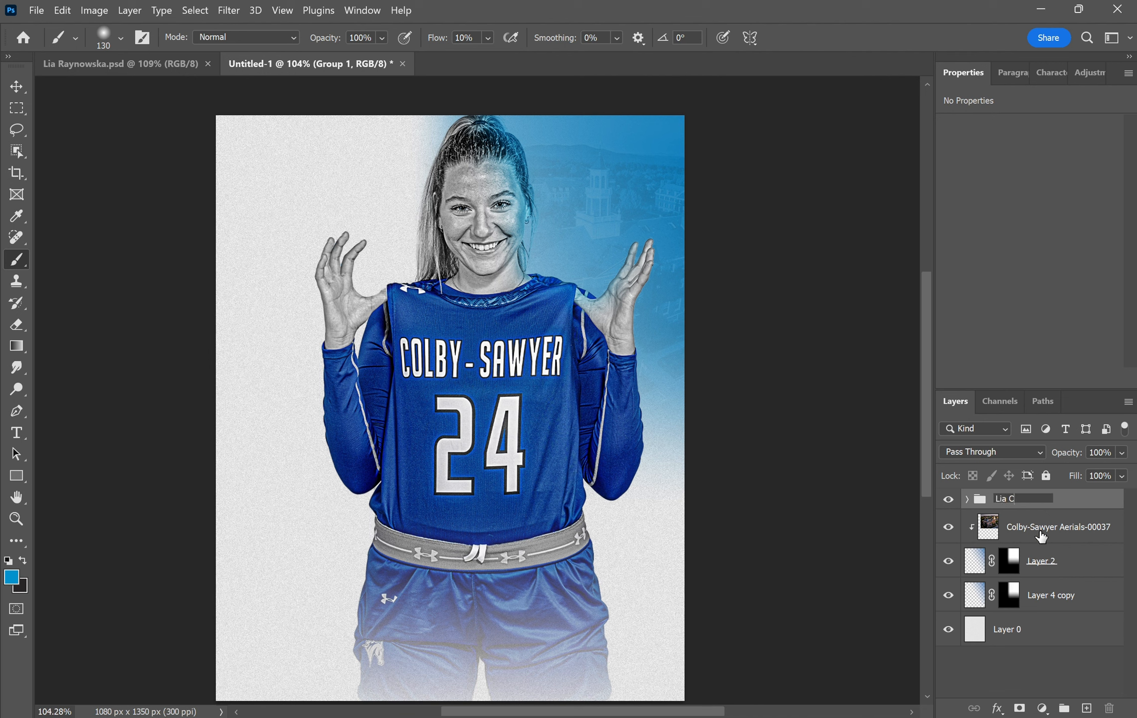
click(1089, 507)
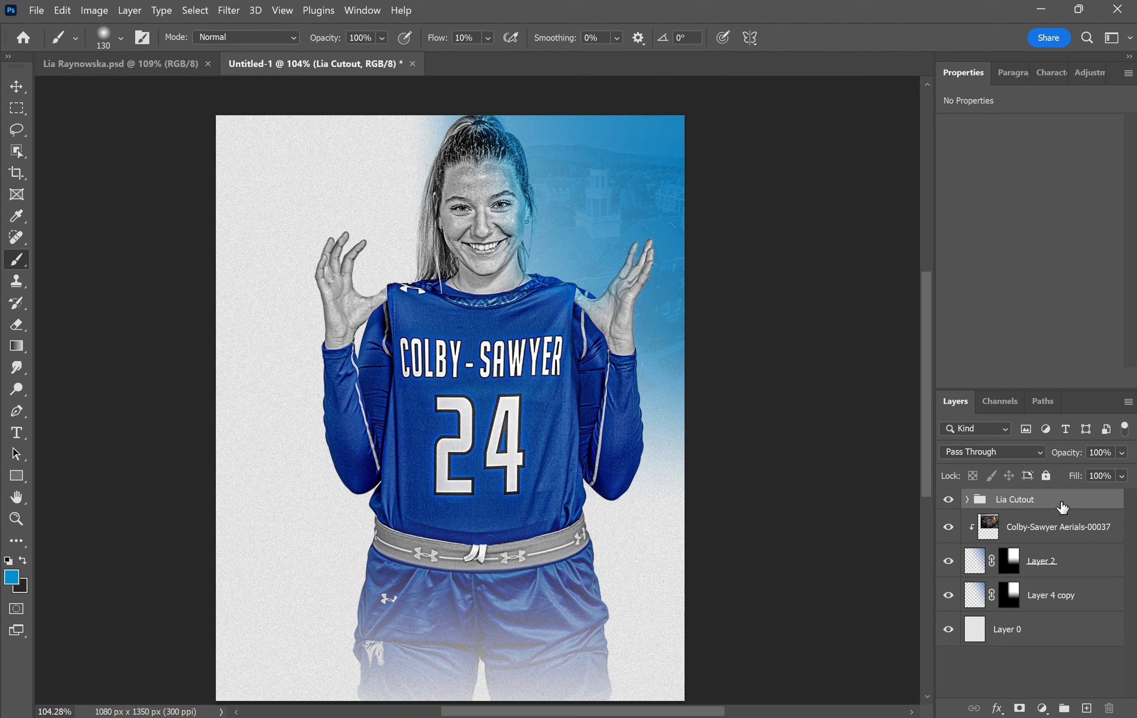
key(ctrl+j)
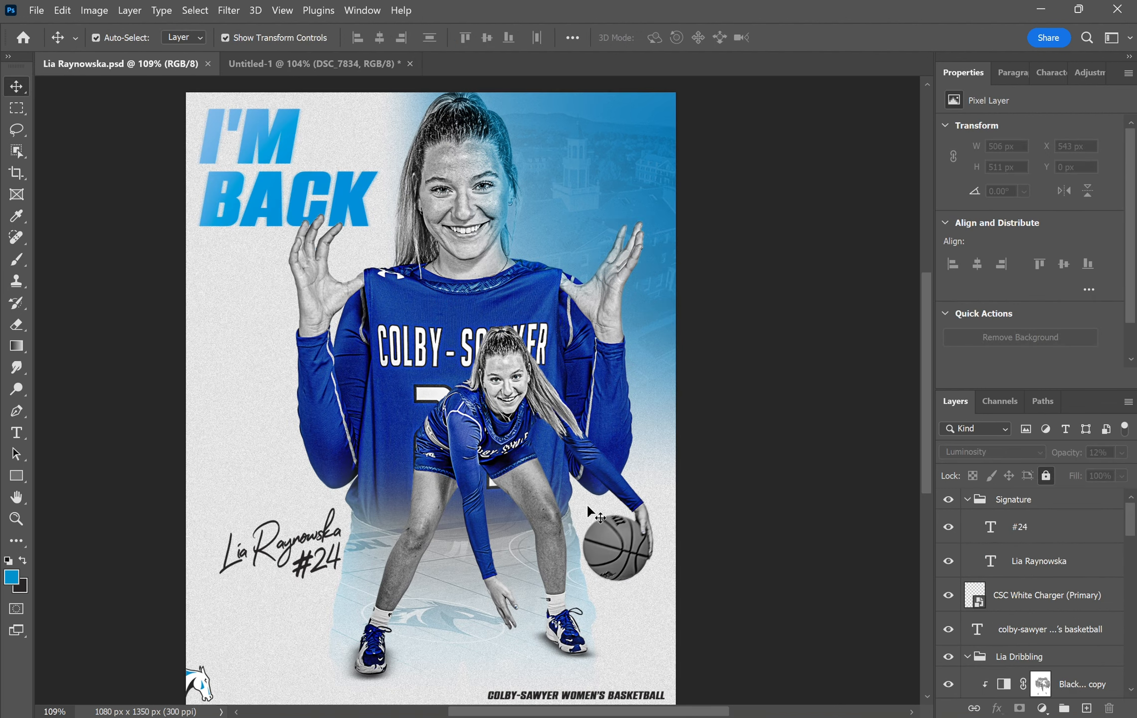
- In Untitled-1, delete Layer 3, Layer 4 and the DSC_7834 copy, and hide the duplicate group
click(298, 67)
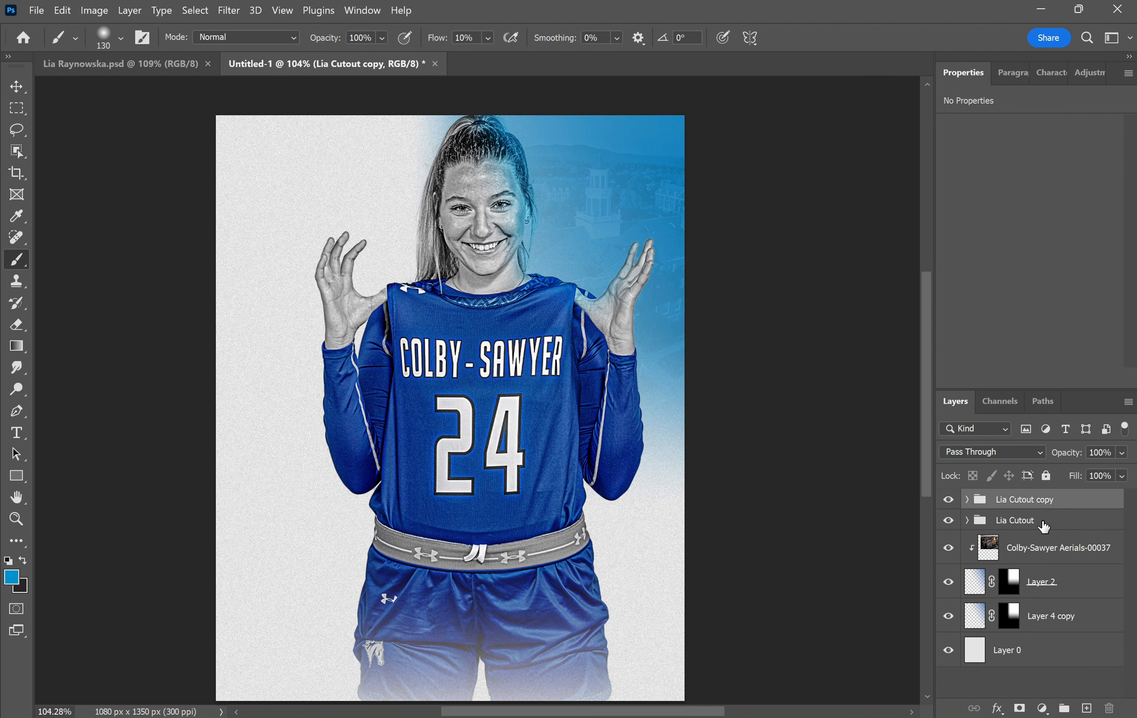
click(1048, 521)
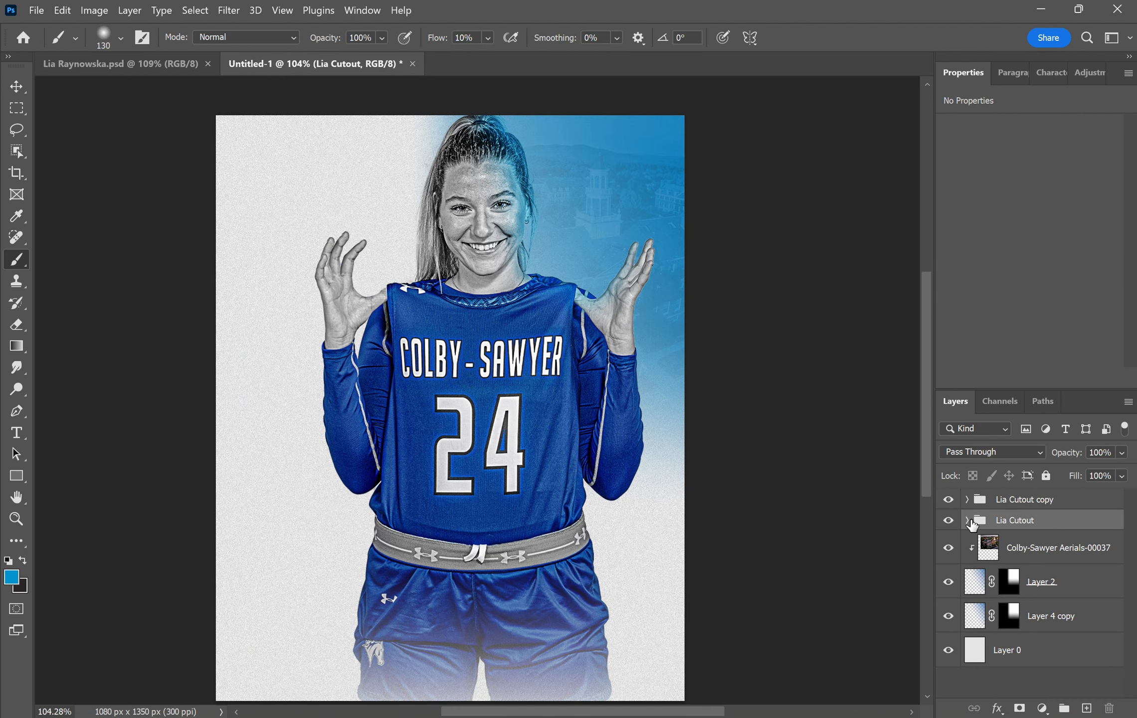
click(969, 521)
click(1097, 551)
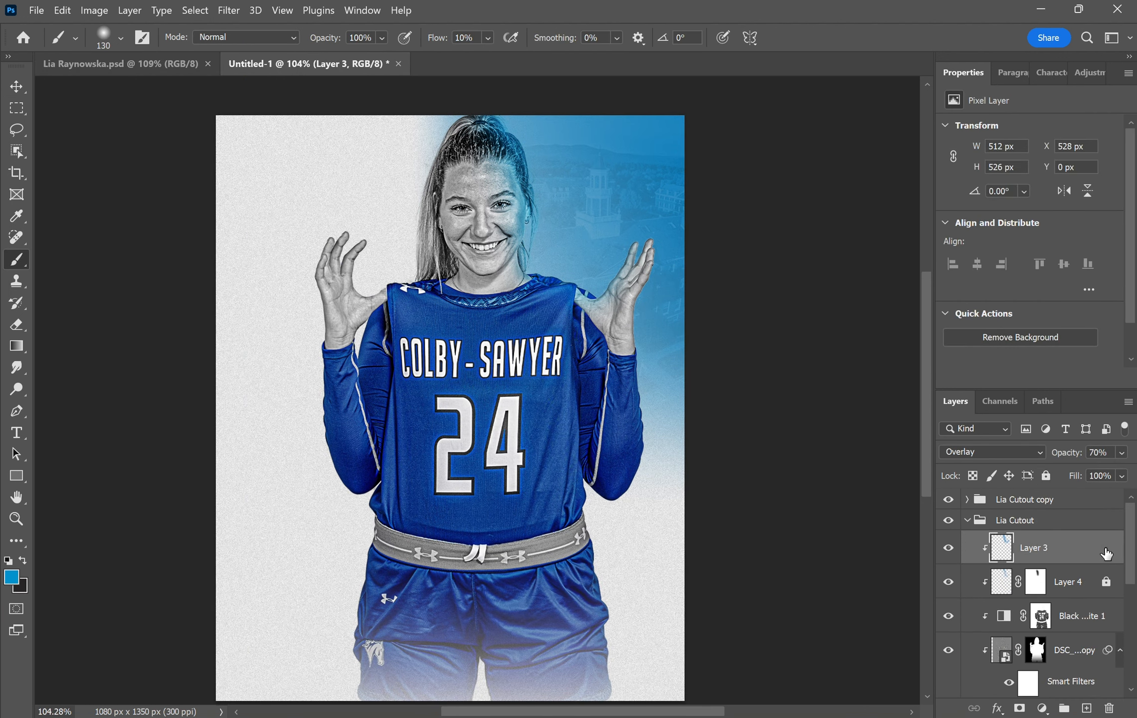
key(Delete)
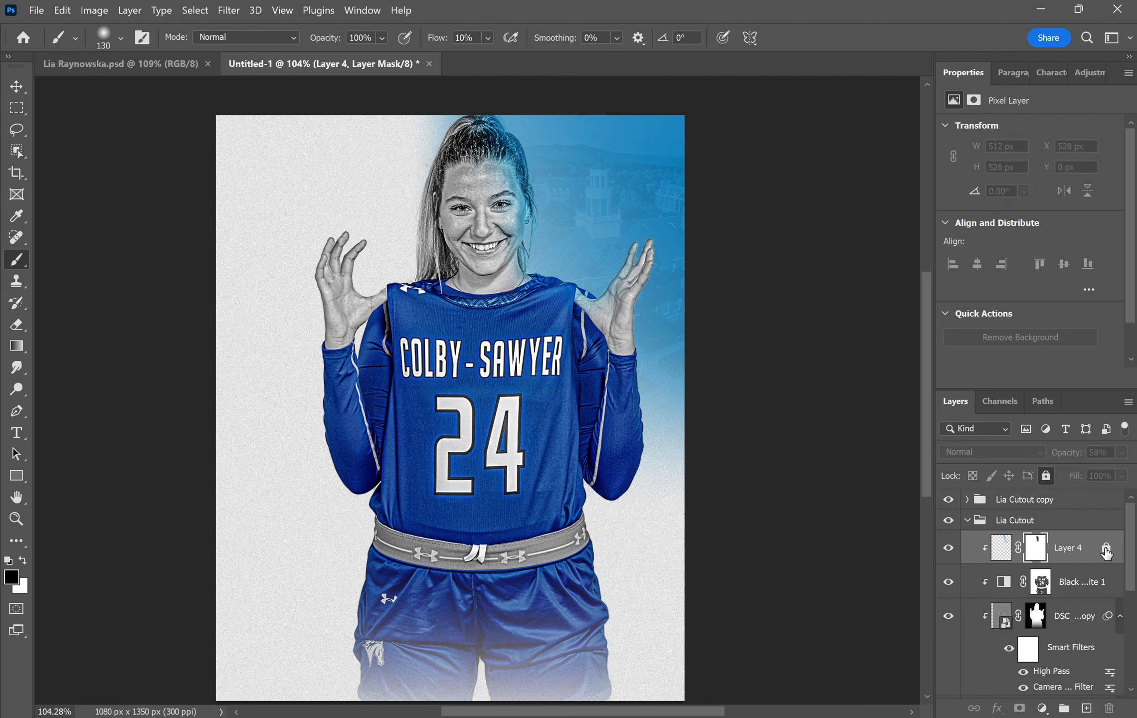
key(Delete)
key(Delete)
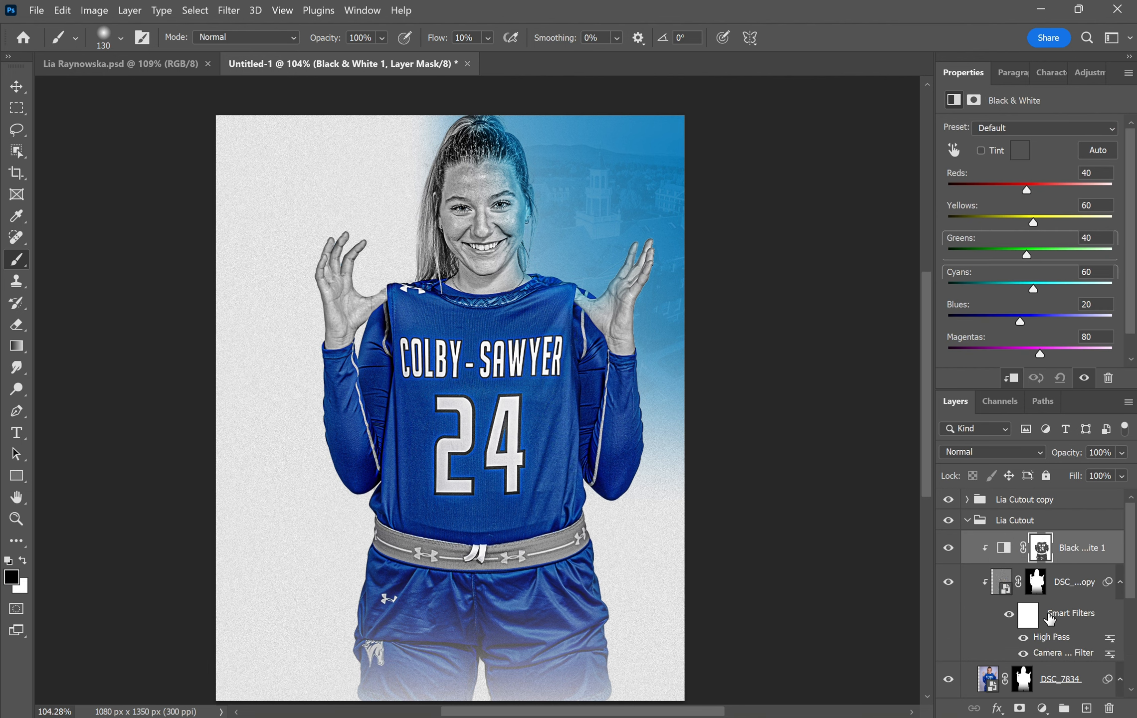
click(1072, 598)
key(Delete)
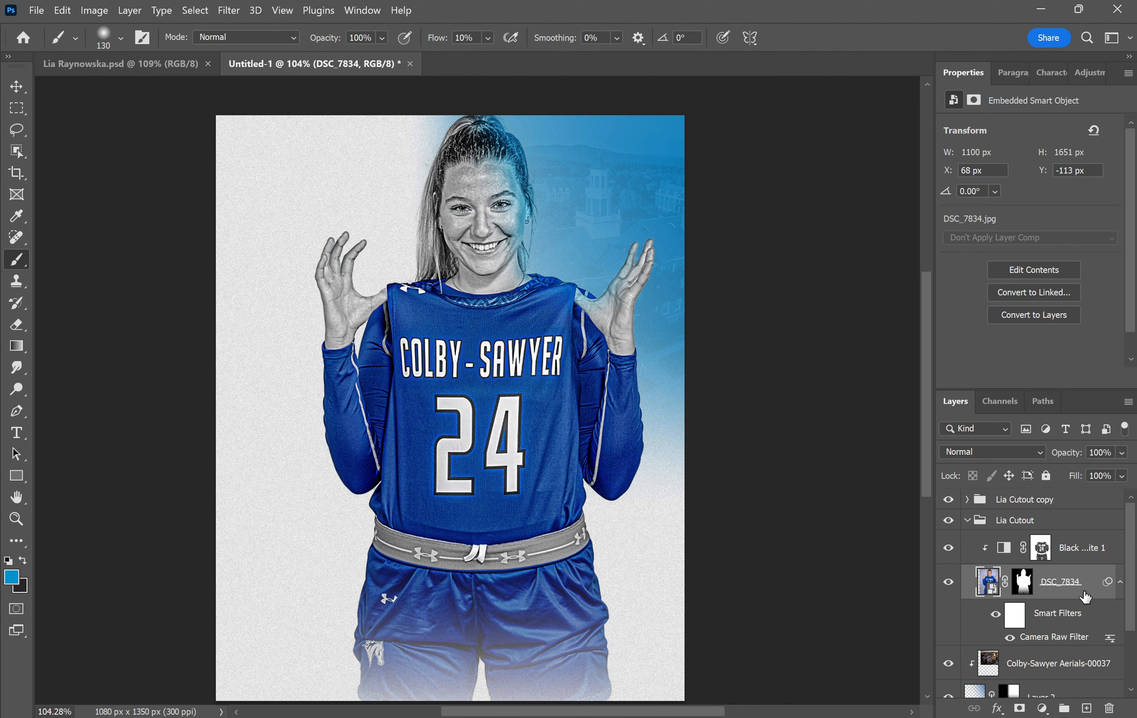
click(948, 499)
- Set DSC_7834 to 52% opacity and give it an Inner Glow layer style
key(v)
click(1103, 453)
scroll(1103, 453, down, 20)
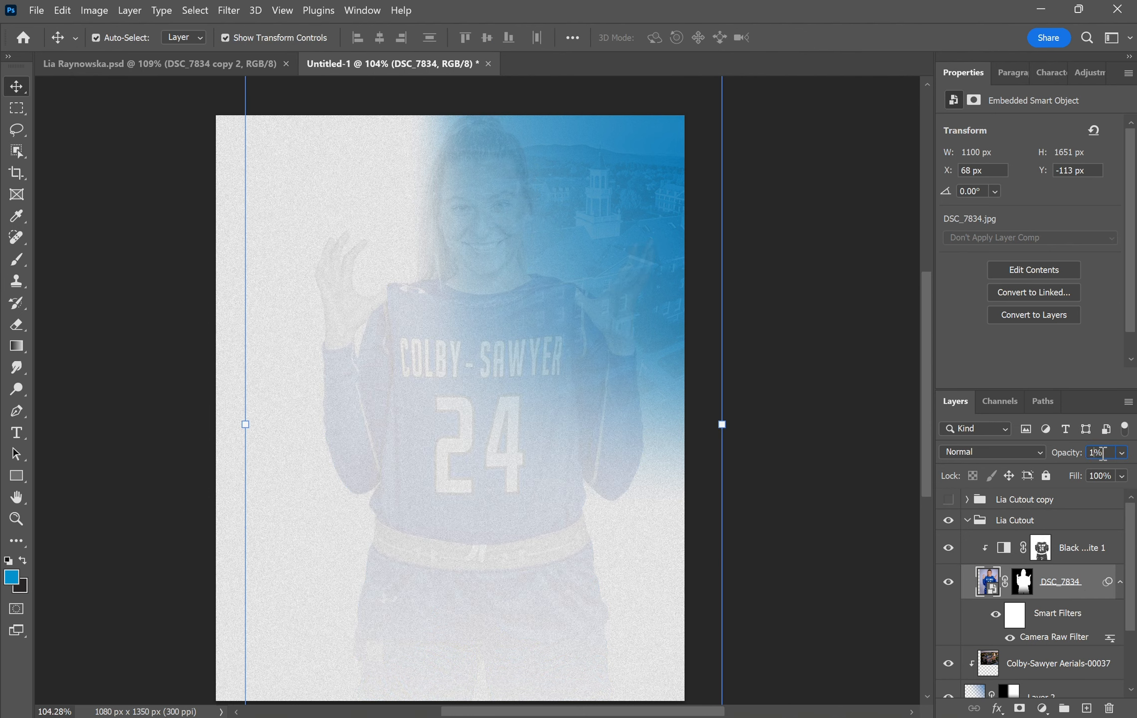
scroll(1103, 453, up, 15)
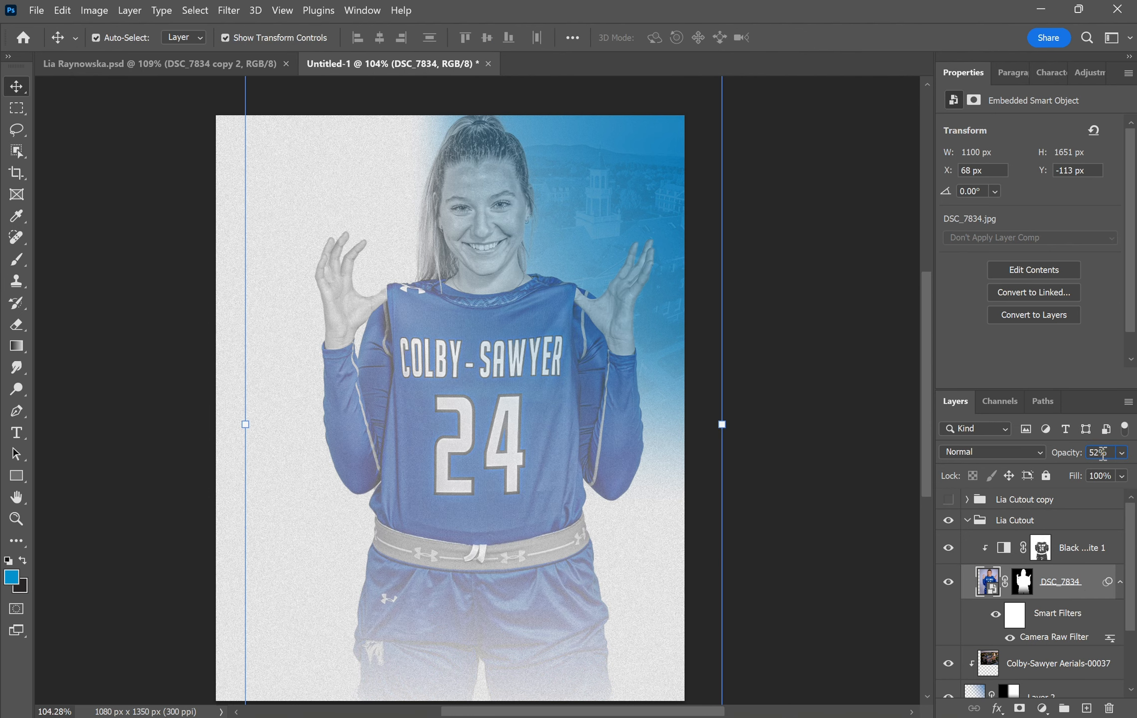
key(Return)
double_click(1080, 596)
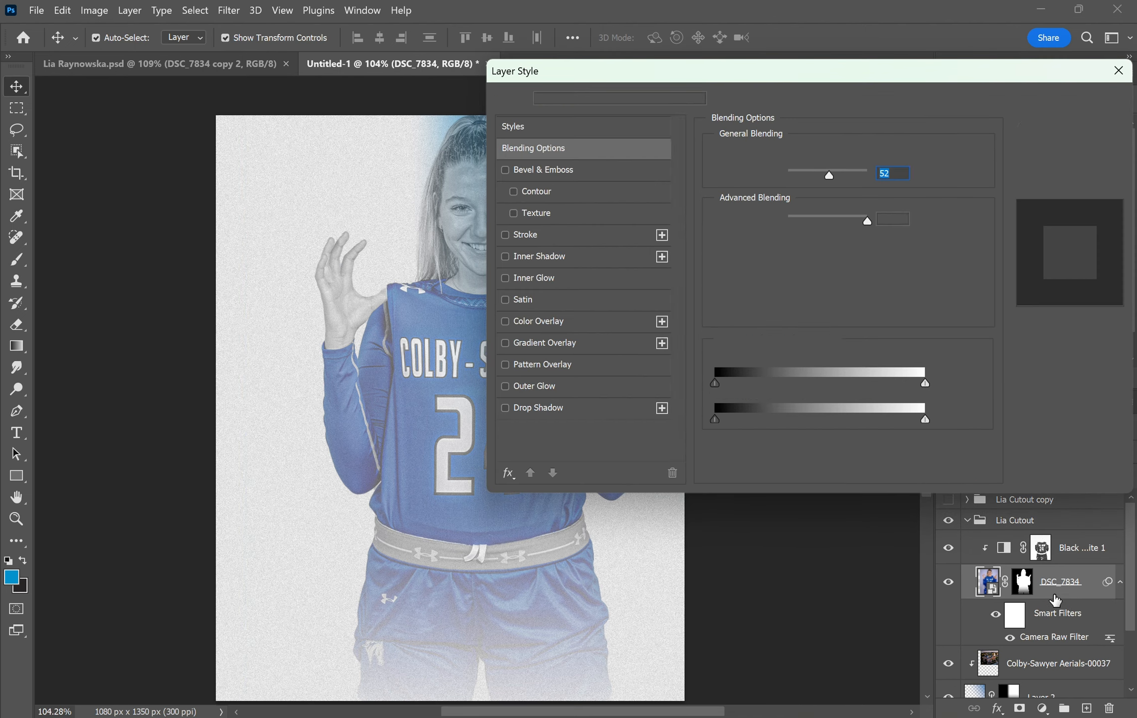
click(504, 278)
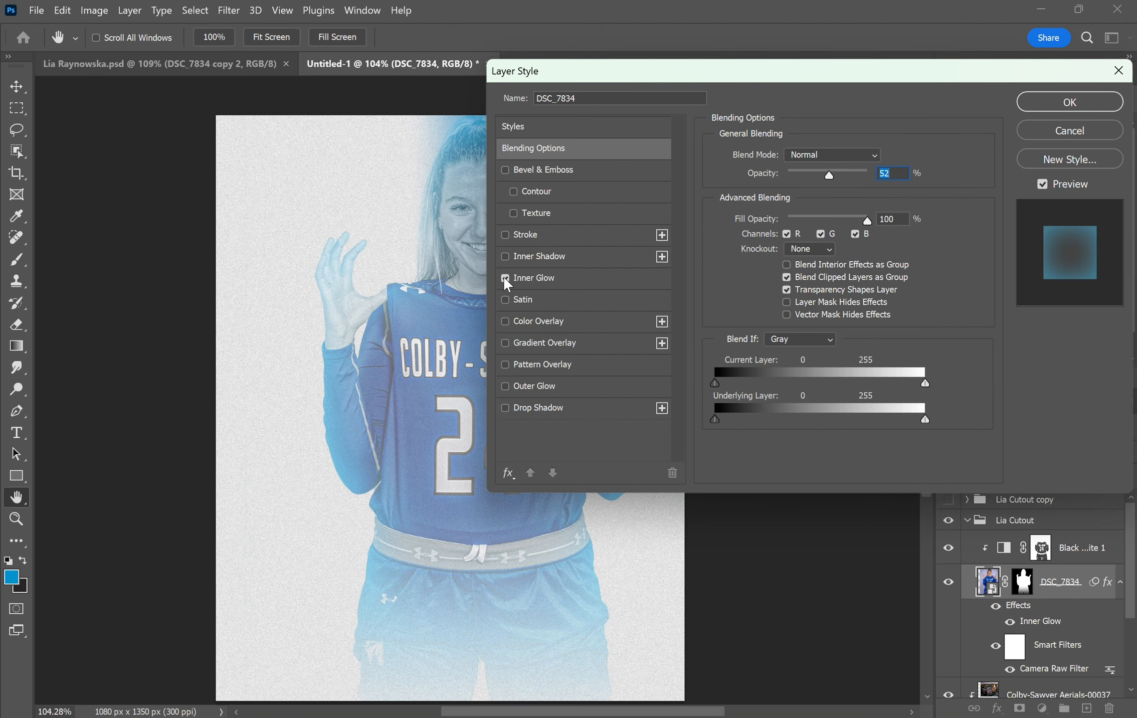
click(1082, 102)
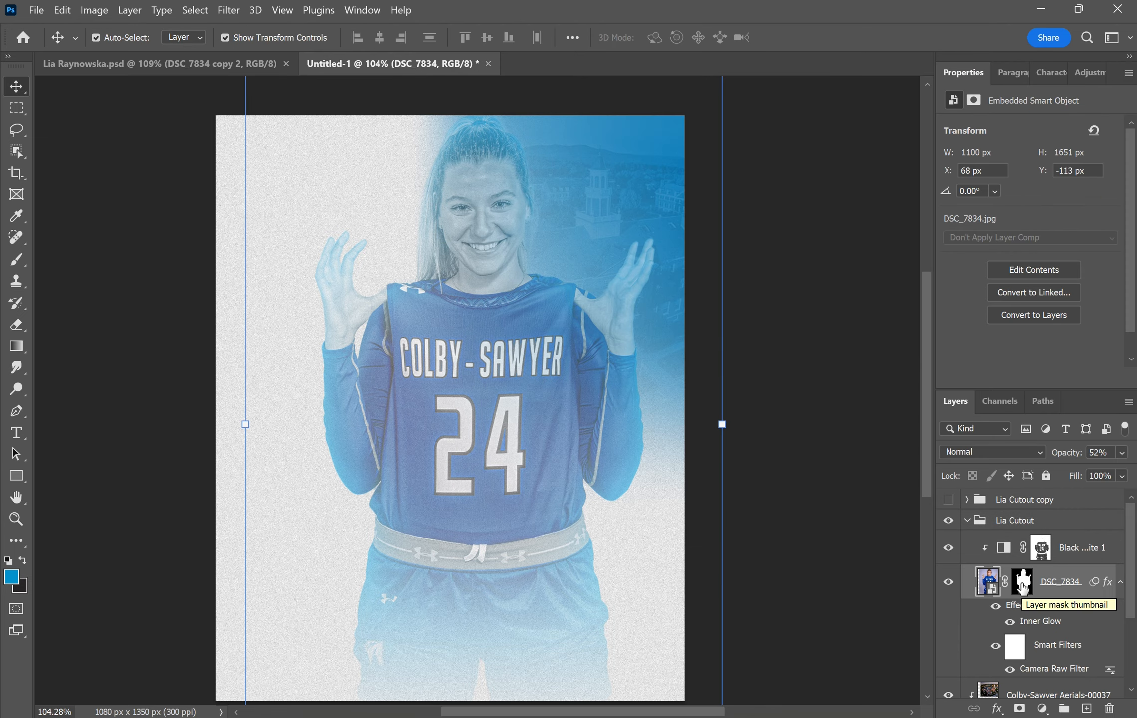
- Place gym photo IMG_20190521_144620 from Downloads and scale it well beyond the canvas
key(alt+Tab)
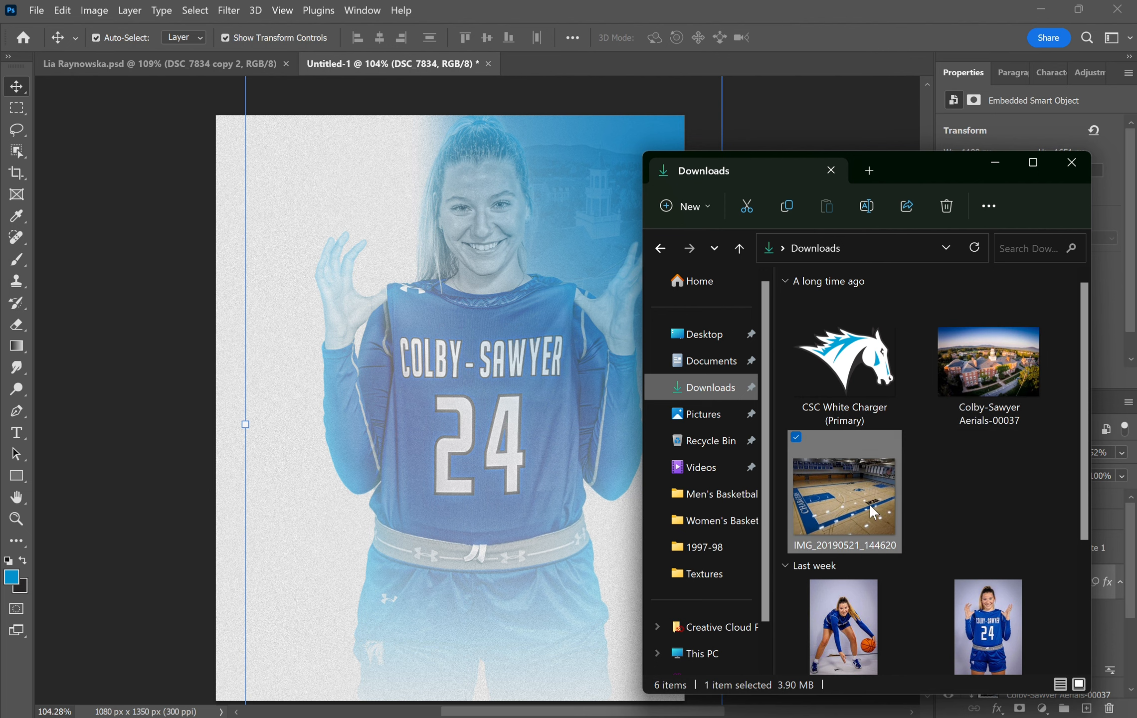
drag(851, 490, 461, 580)
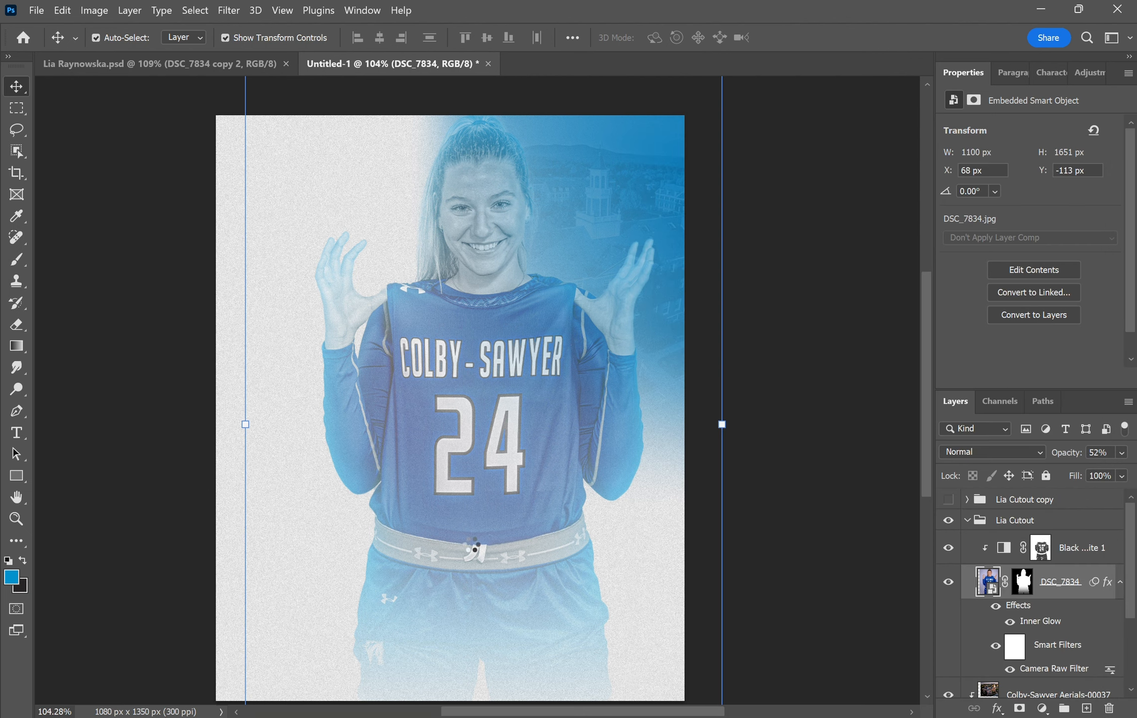
key(Return)
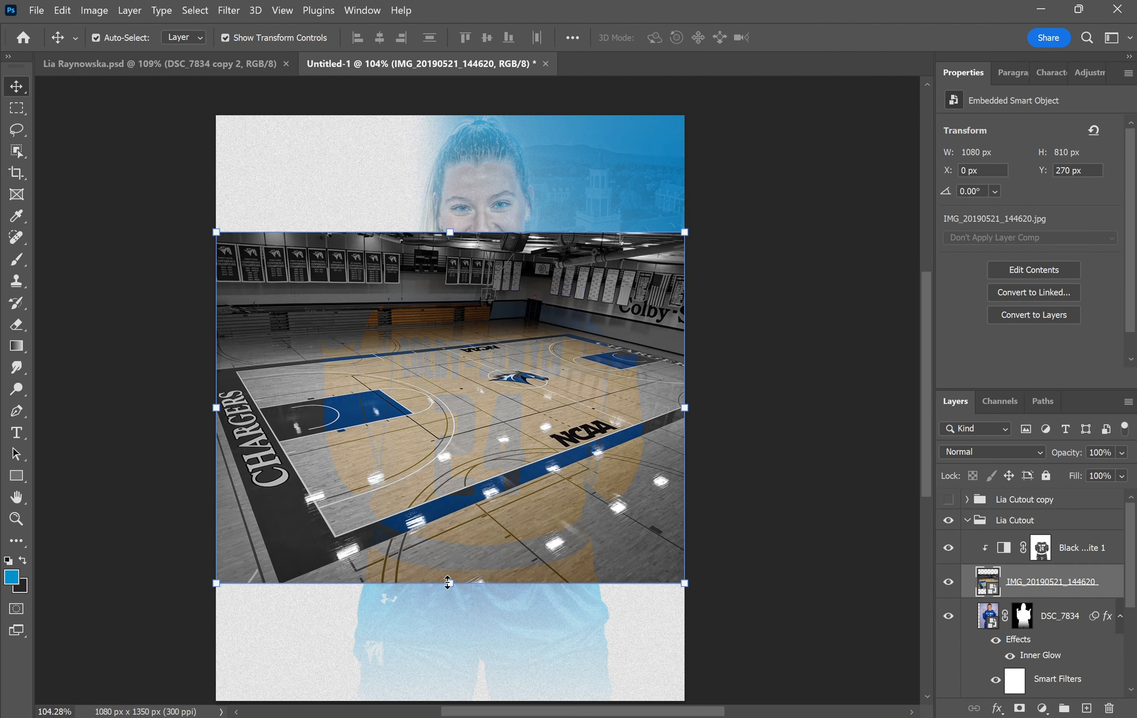
drag(447, 582, 427, 703)
key(Return)
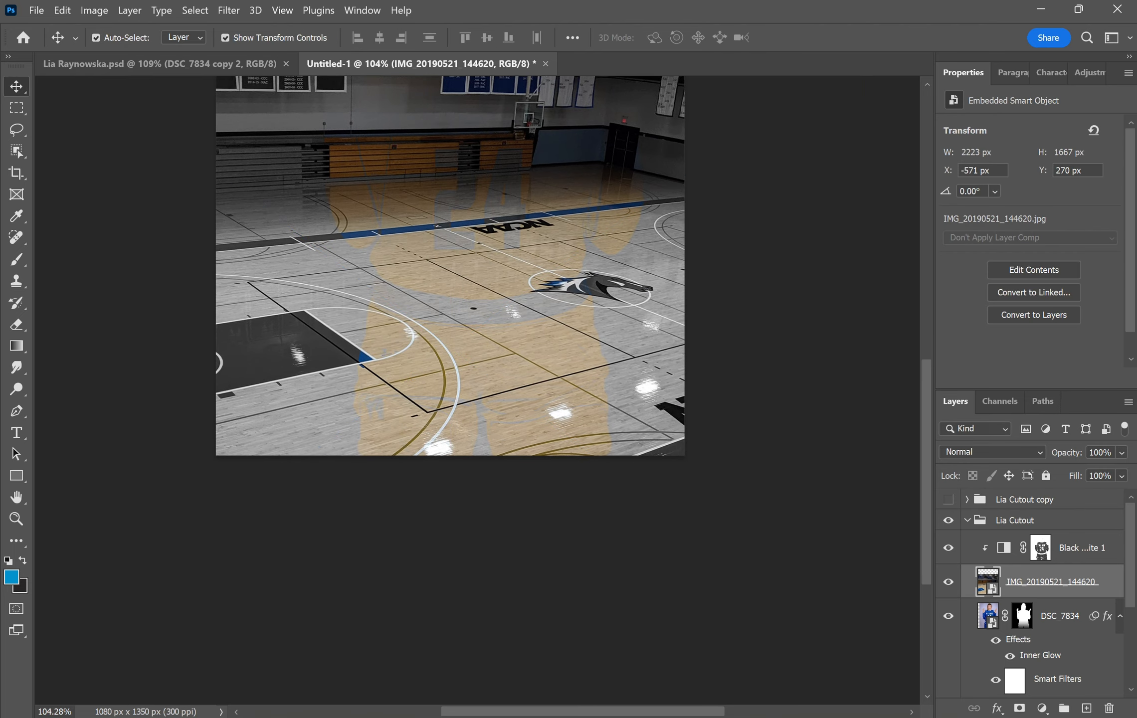
- Delete the Black & White 1 layer mask and hide the adjustment
scroll(450, 349, up, 5)
scroll(421, 568, down, 3)
click(1056, 553)
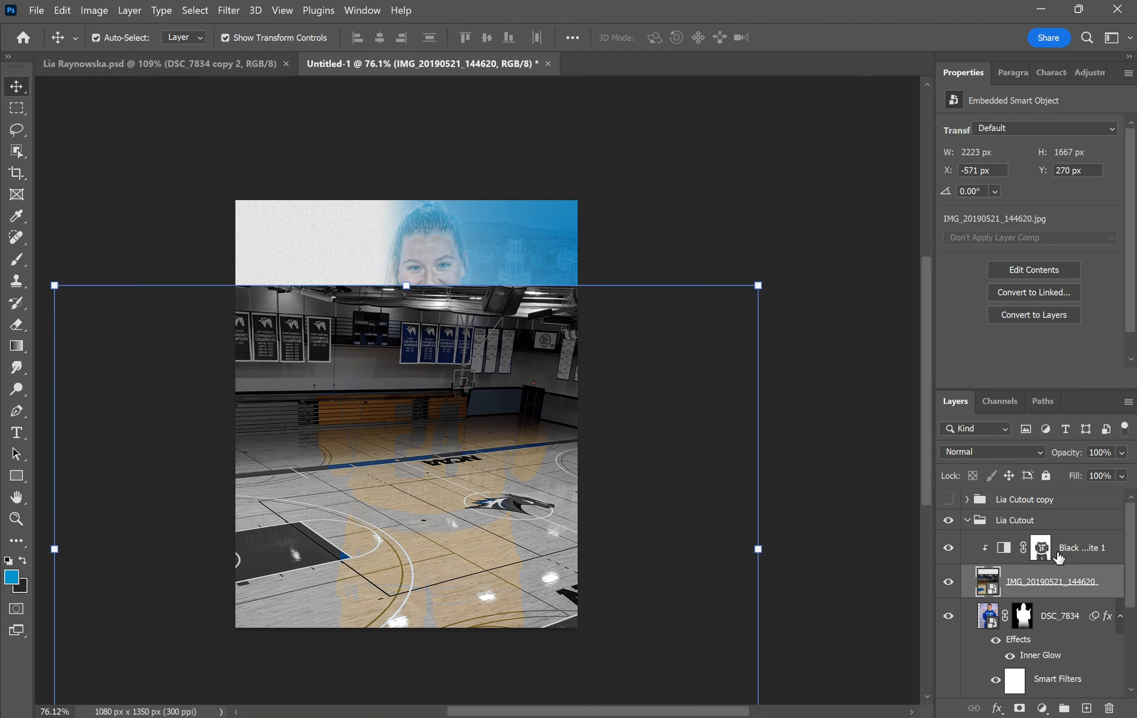
click(1058, 557)
key(Delete)
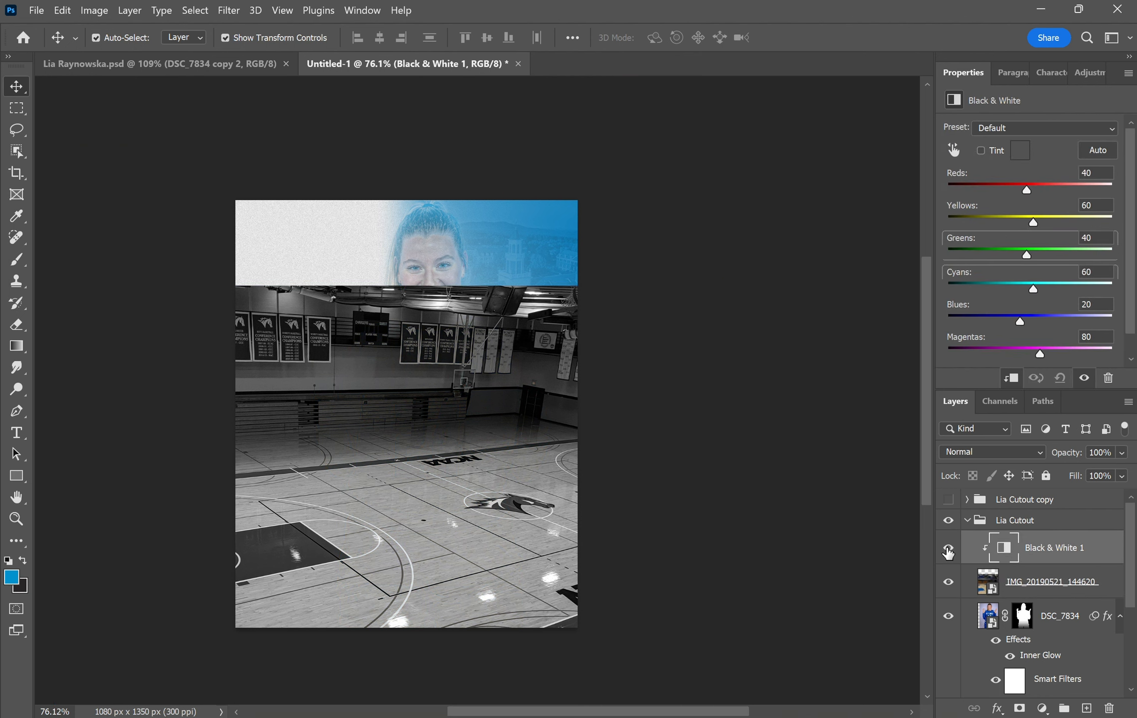
click(948, 551)
- Clip the gym photo to the player, enlarge it to 3050 × 2287 px, and move it left and down
drag(506, 436, 441, 429)
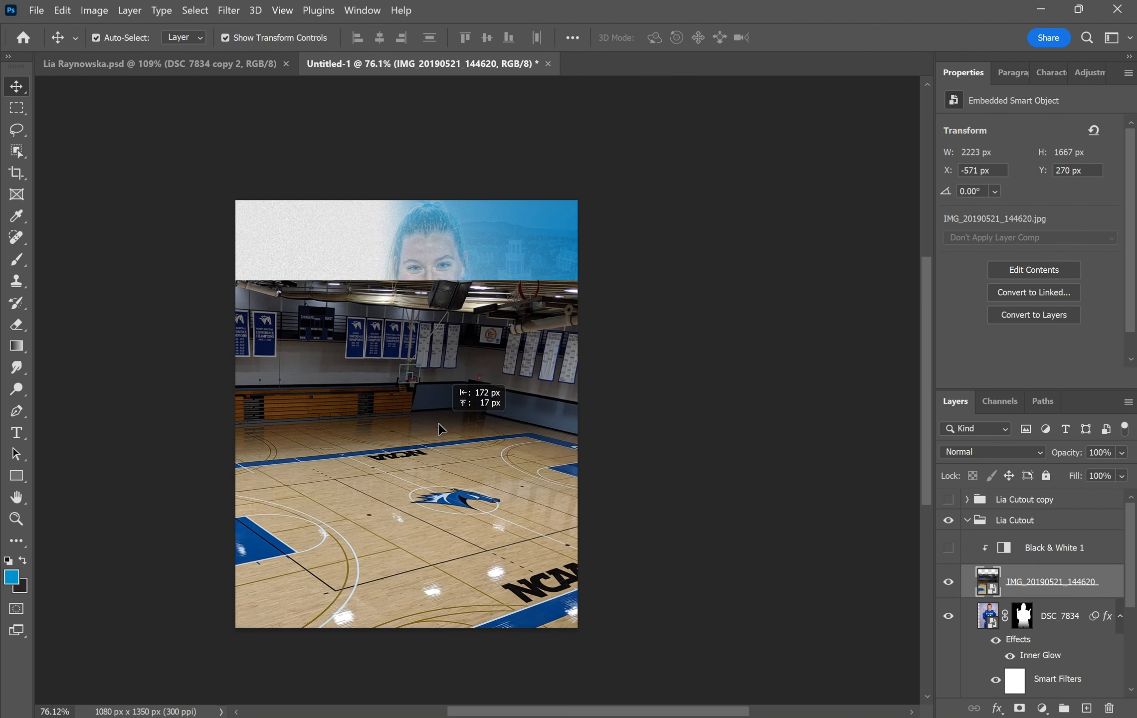
right_click(1079, 588)
click(974, 420)
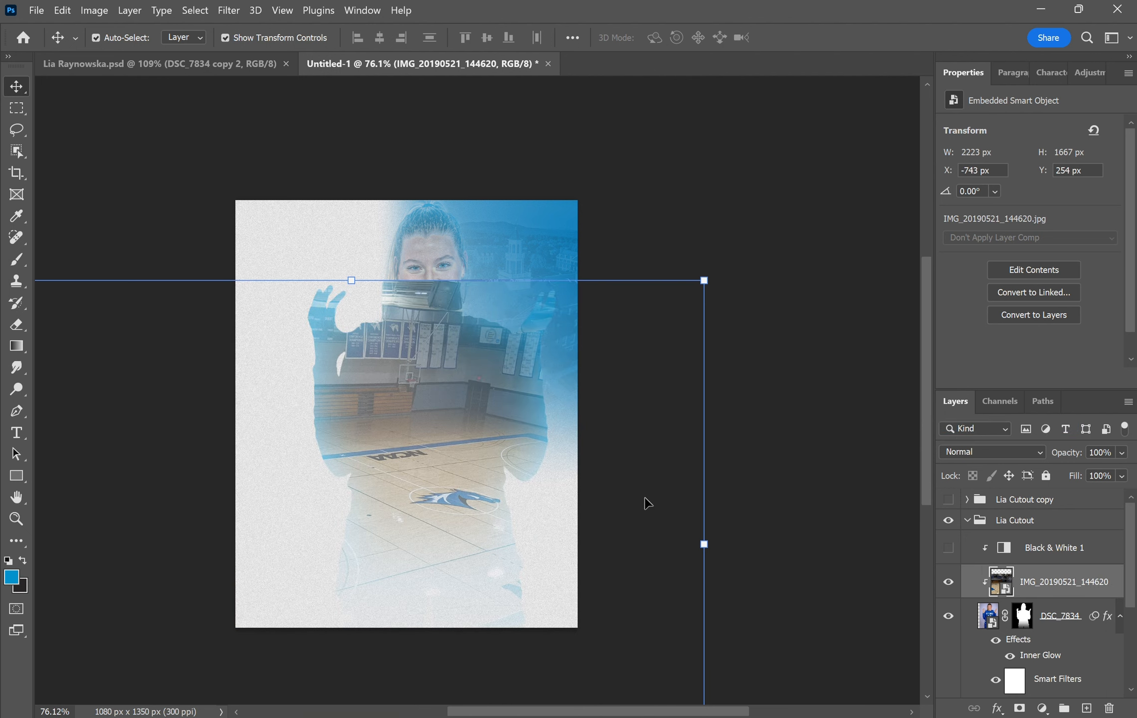
drag(467, 471, 419, 521)
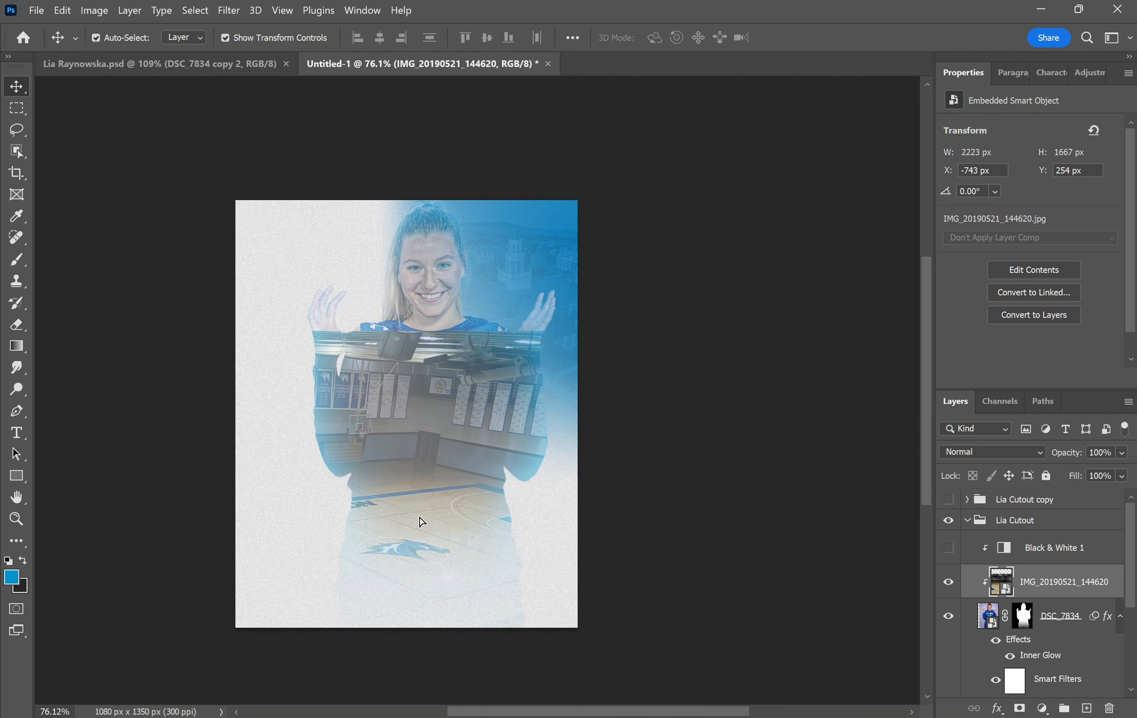
drag(655, 602, 920, 590)
key(Return)
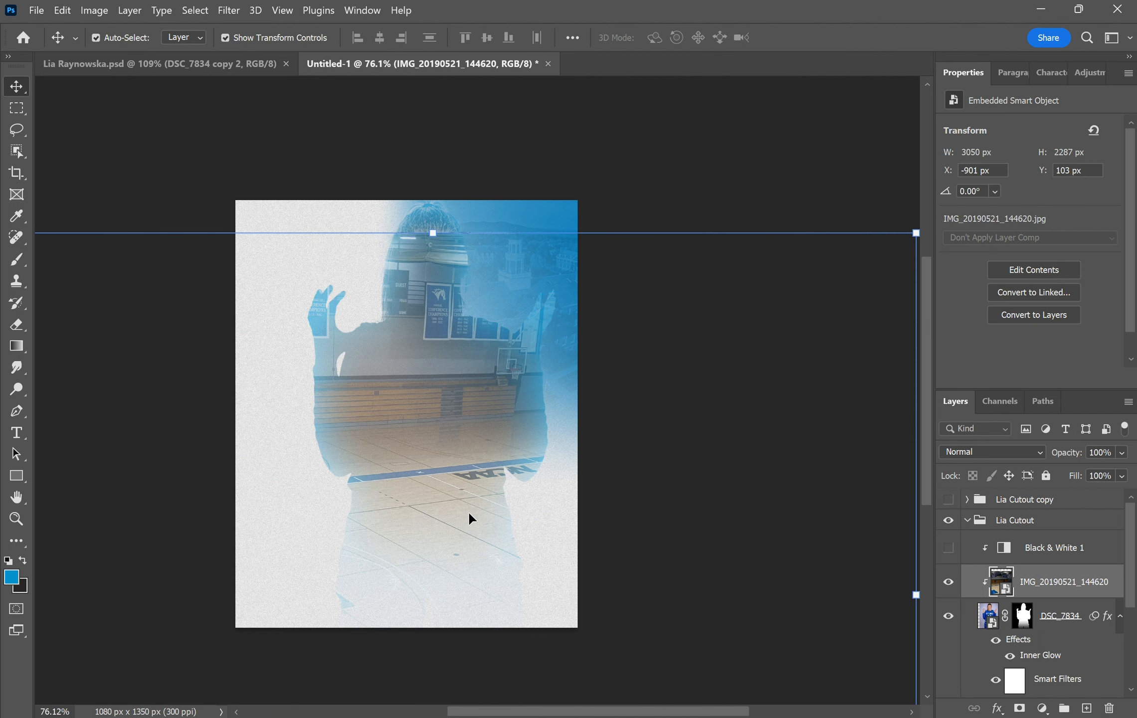
drag(464, 522, 316, 551)
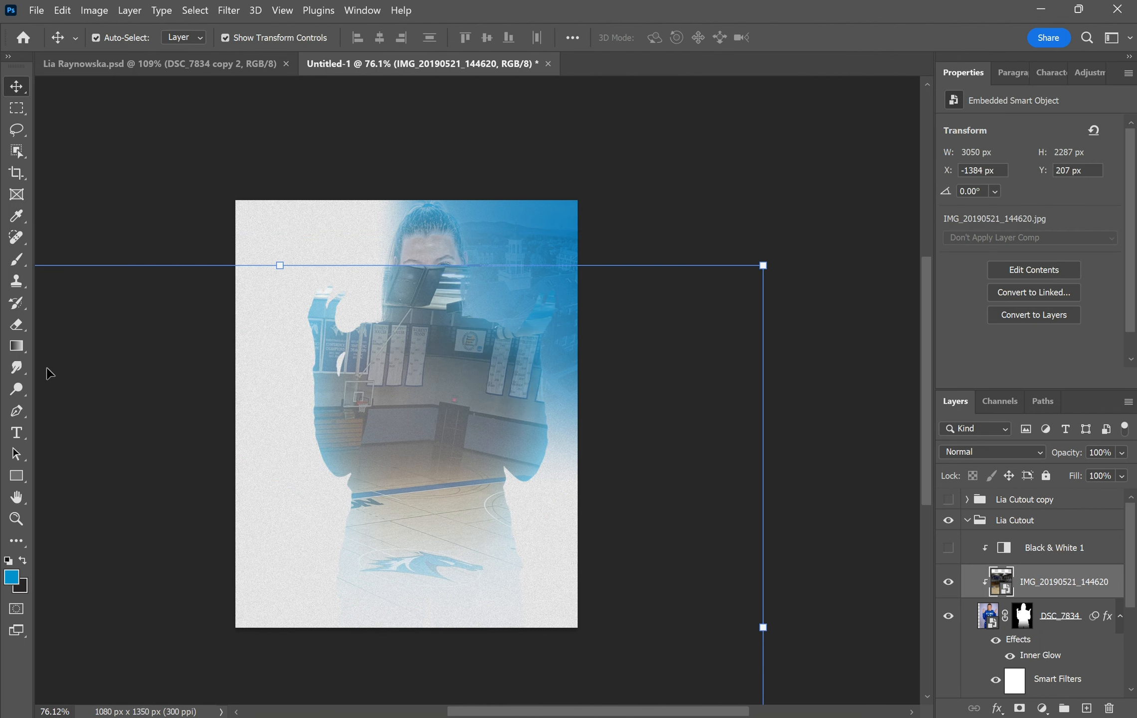
- Mask the gym photo with a gradient fading toward the top and reposition it in the cutout
click(16, 345)
click(1020, 708)
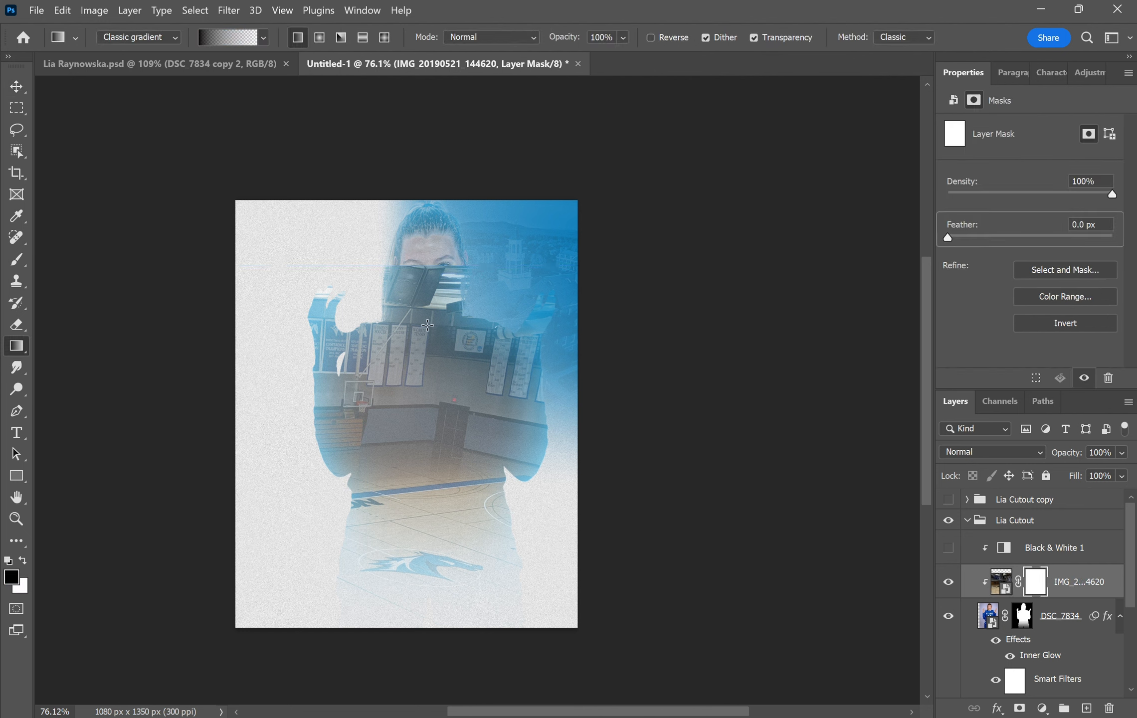
drag(429, 326, 430, 533)
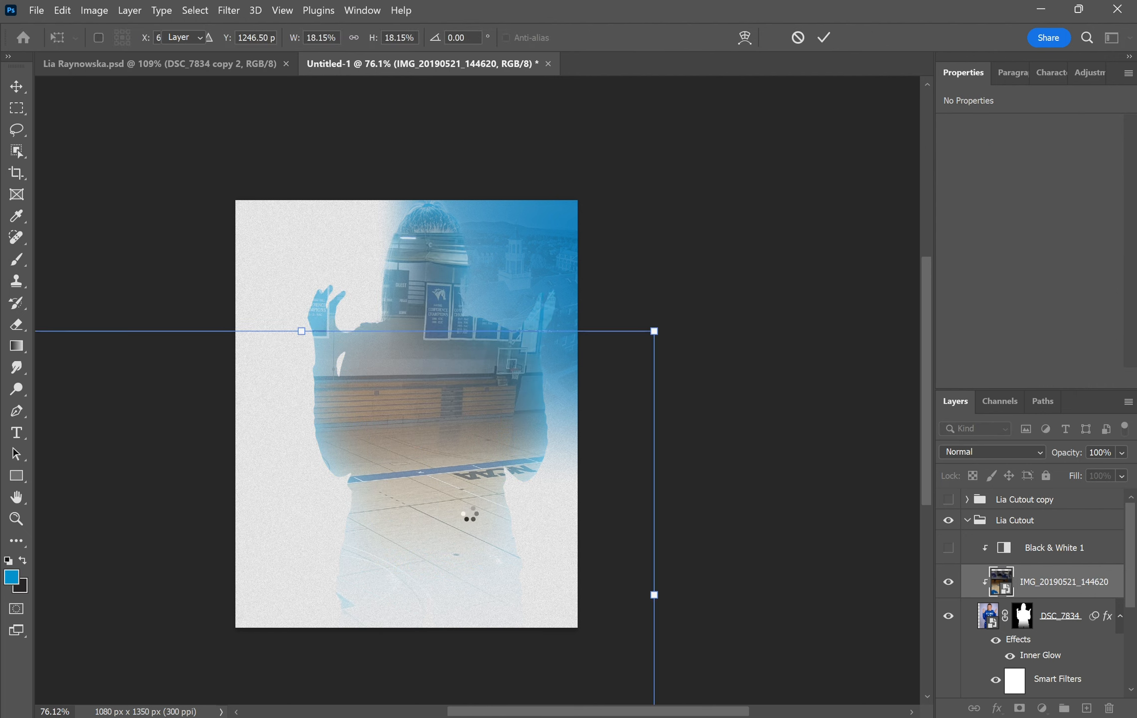
drag(471, 519, 316, 553)
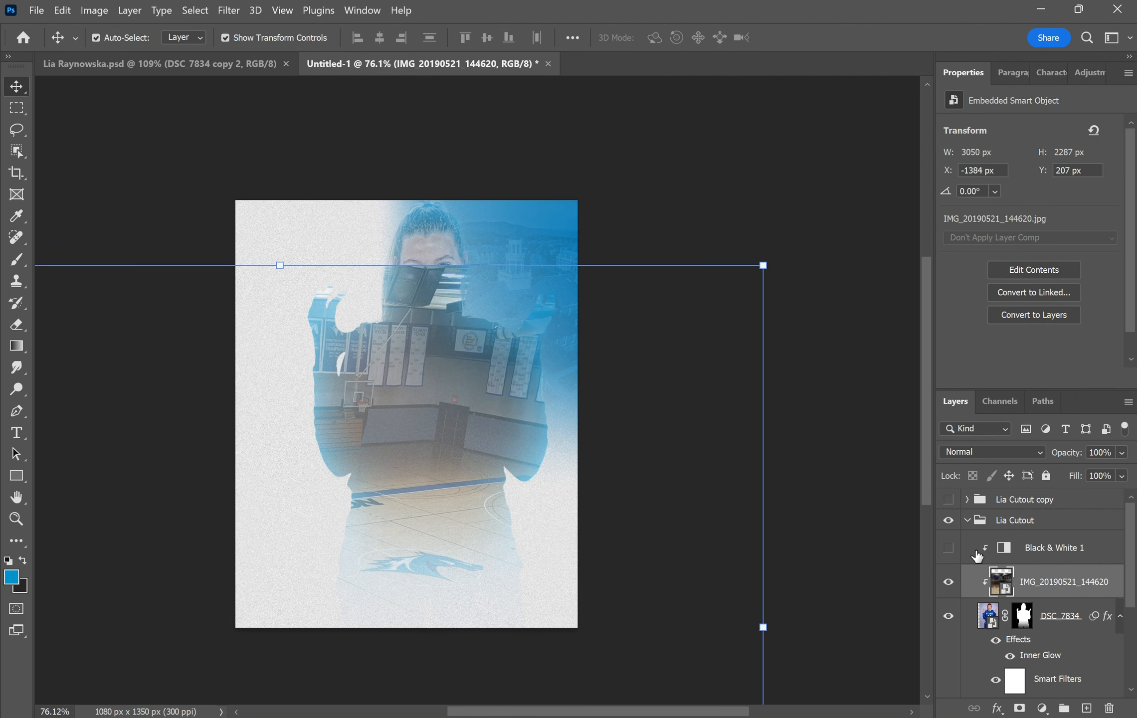
- Redraw the gradient mask to reveal the face and jersey, and show Black & White 1 again
click(16, 346)
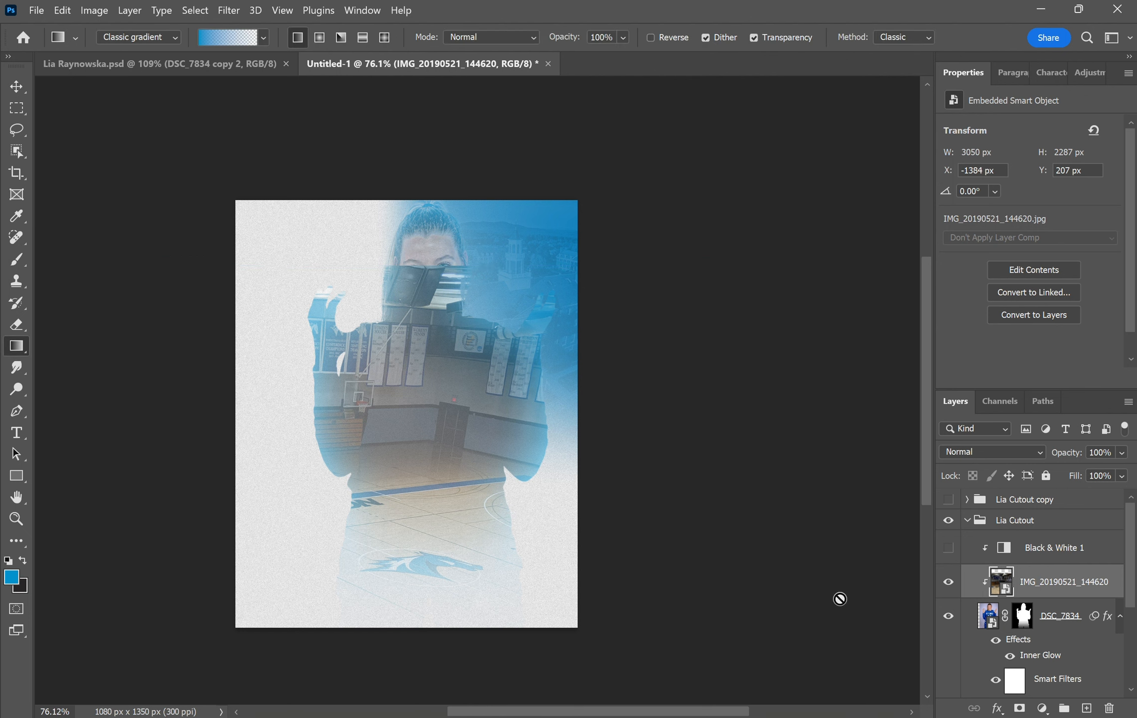
click(1019, 709)
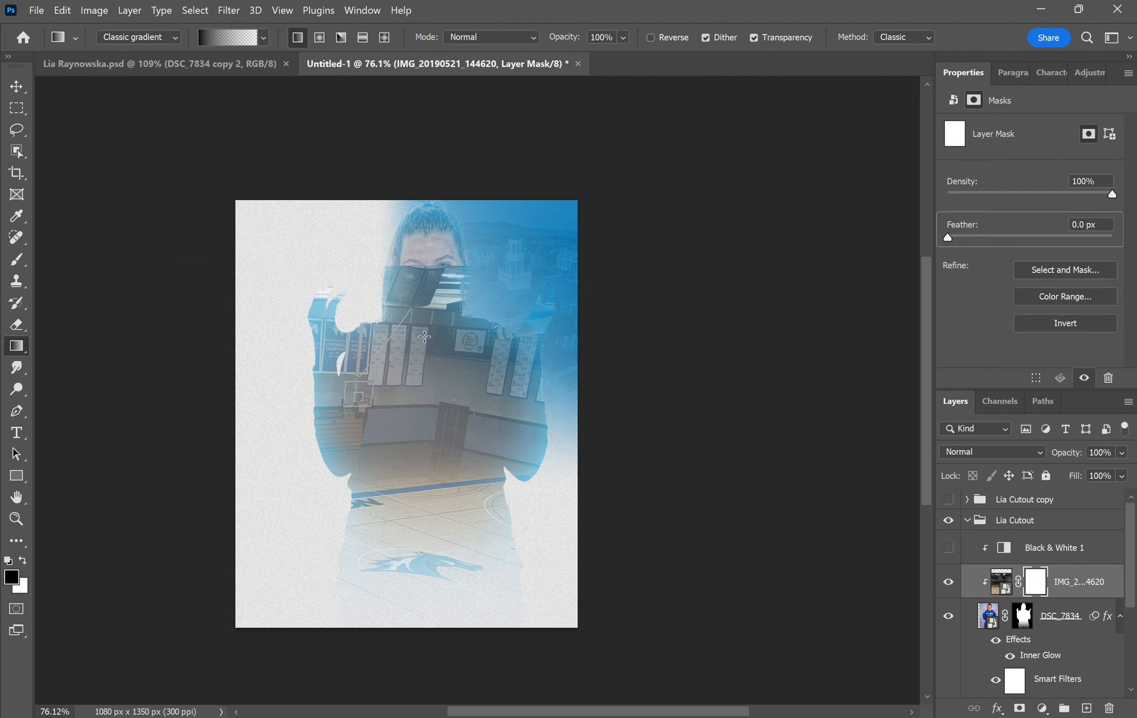
drag(429, 532, 448, 476)
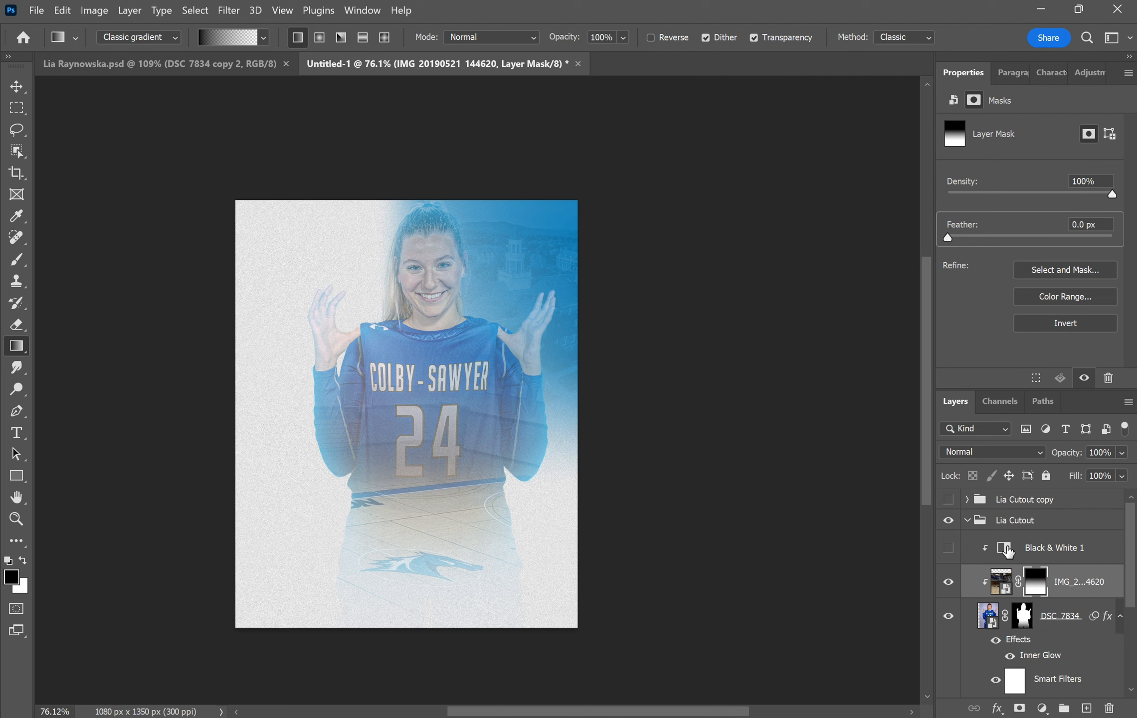
click(949, 548)
click(1082, 548)
- Give Black & White 1 a mask from an inverted Blues Color Range, then collapse the cutout group
click(1020, 709)
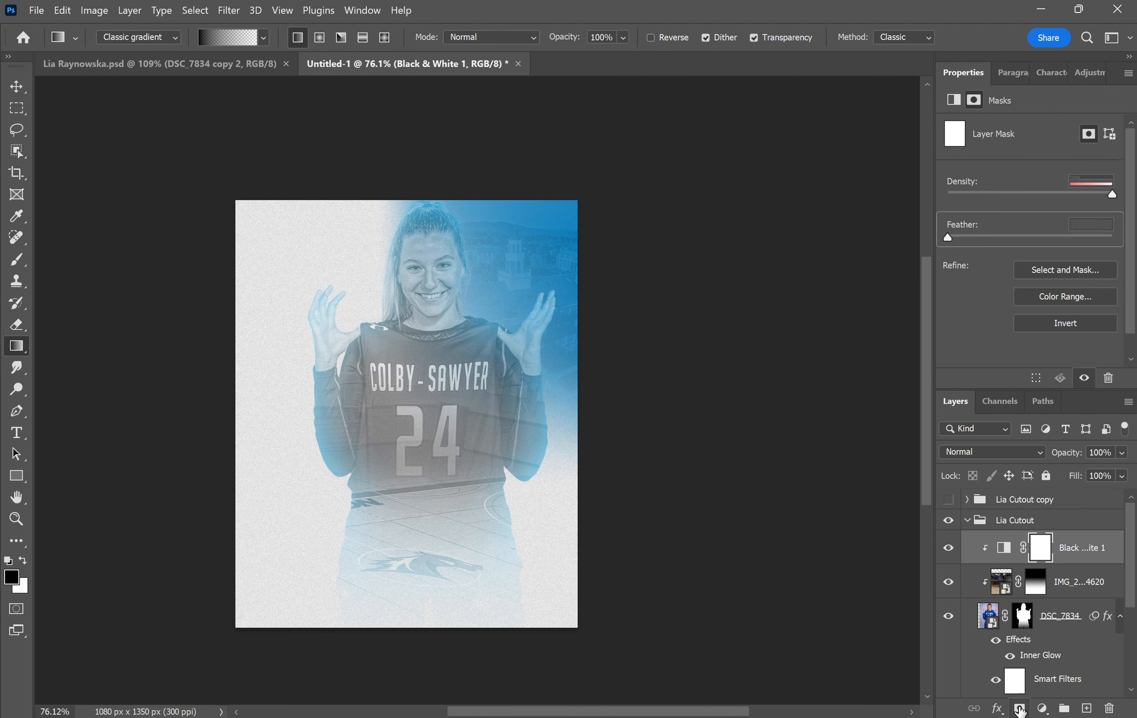
click(1061, 296)
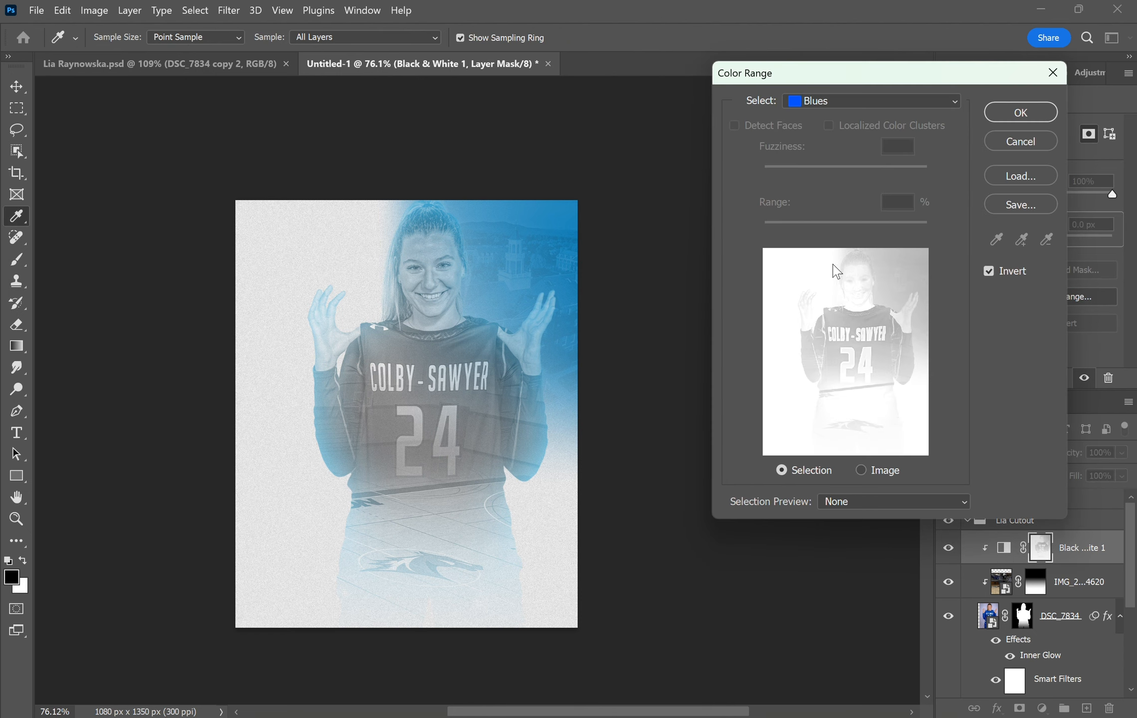
click(1036, 111)
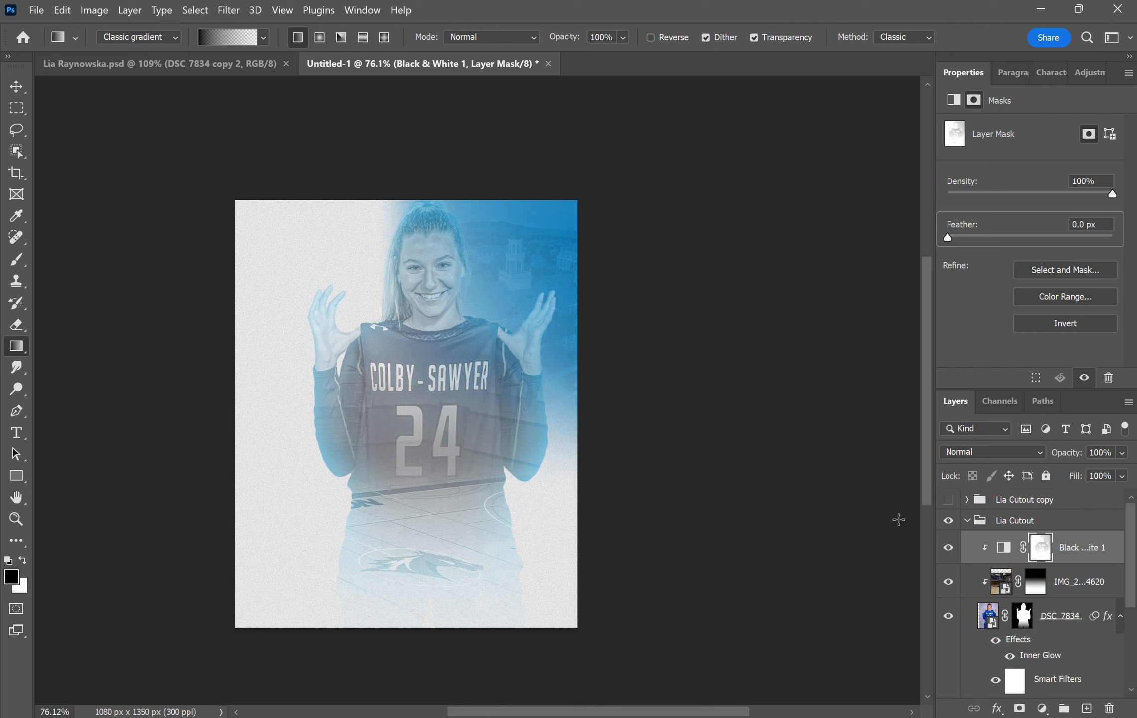
click(968, 522)
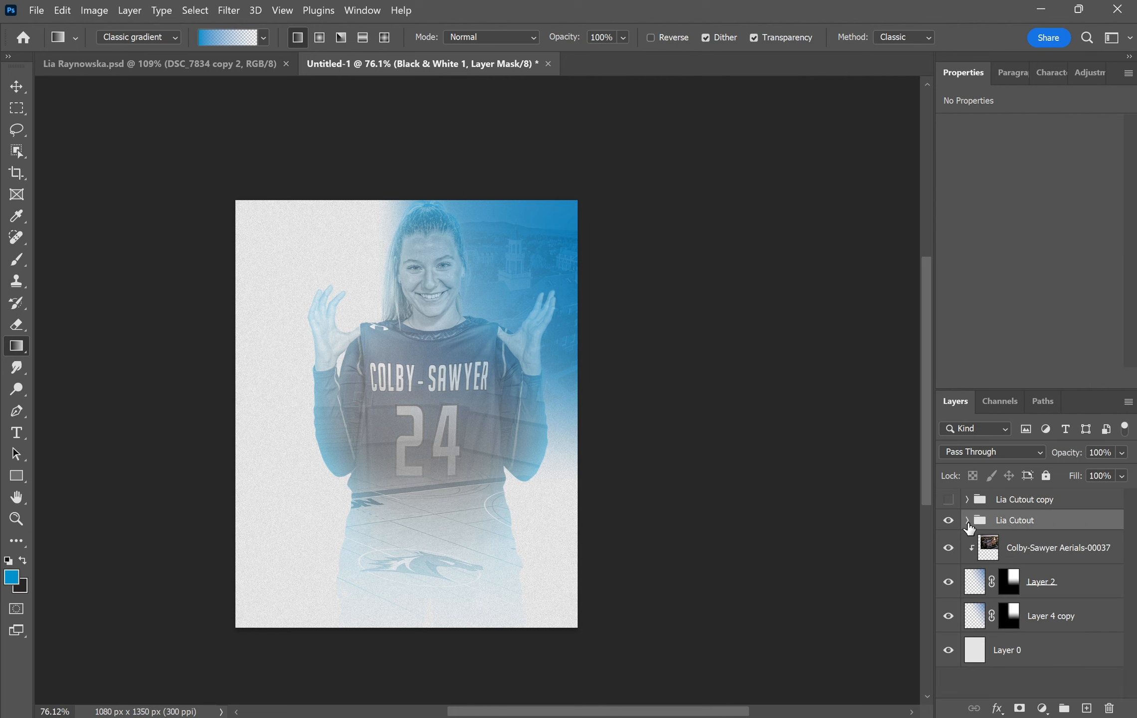
- Show the cutout copy group and mask it with a gradient from the shorts up to the jersey number
click(968, 521)
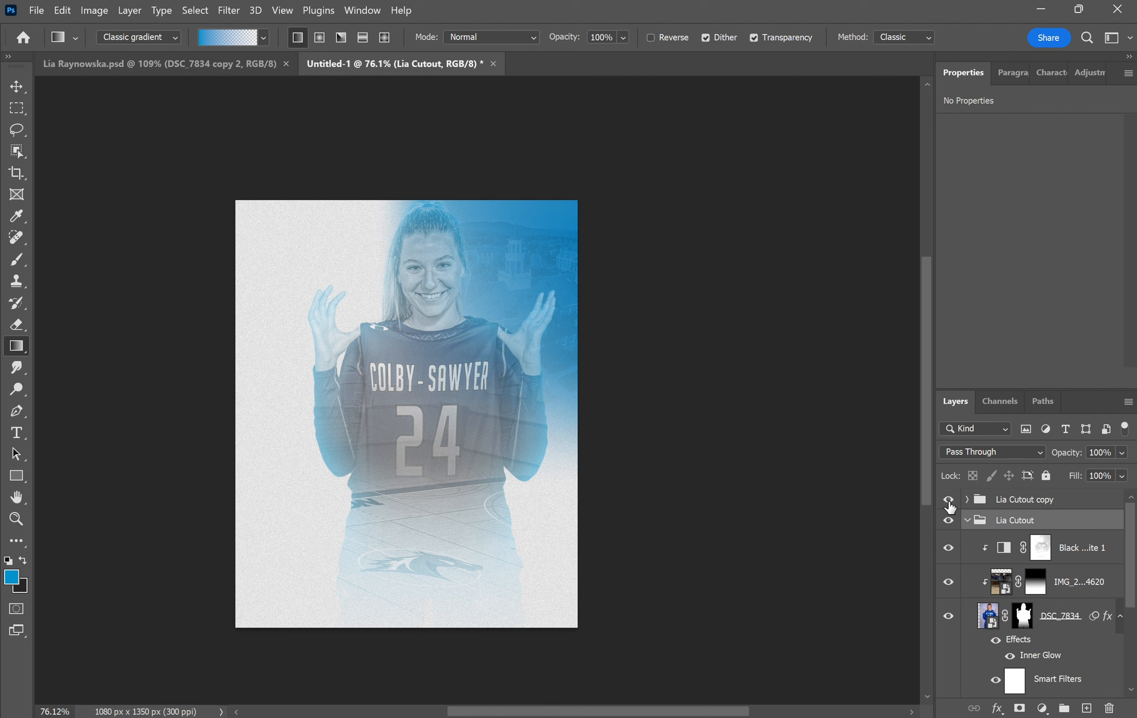
click(949, 500)
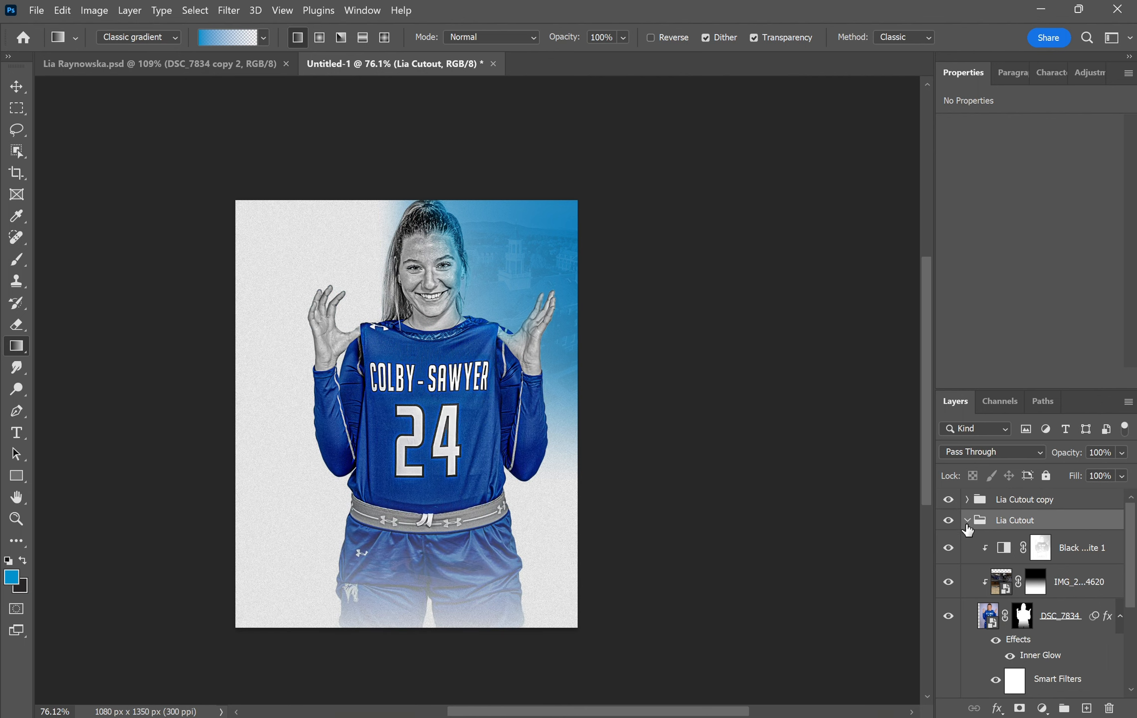
click(967, 521)
click(1010, 501)
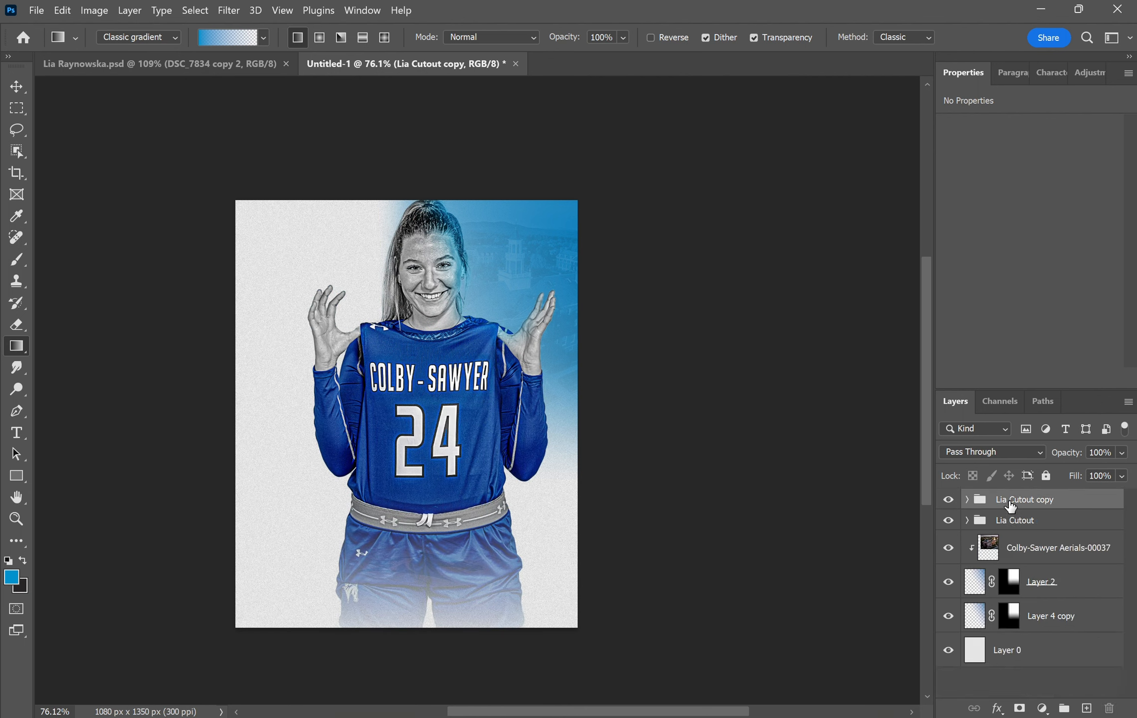
click(1019, 708)
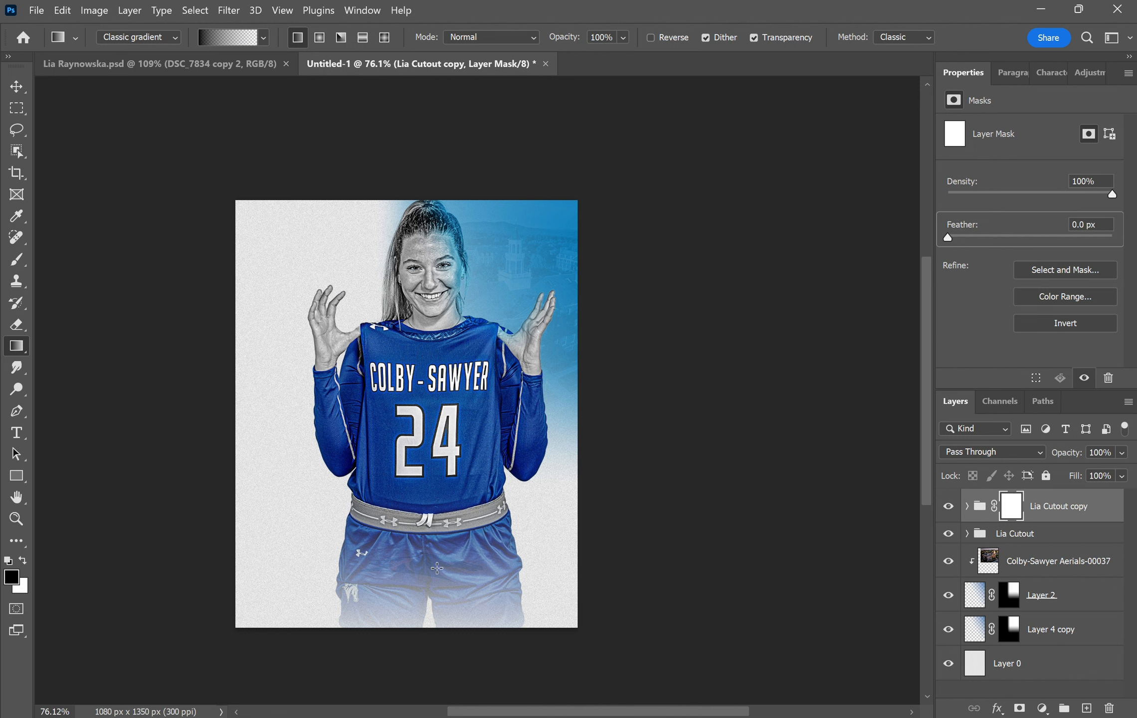
drag(437, 442, 437, 441)
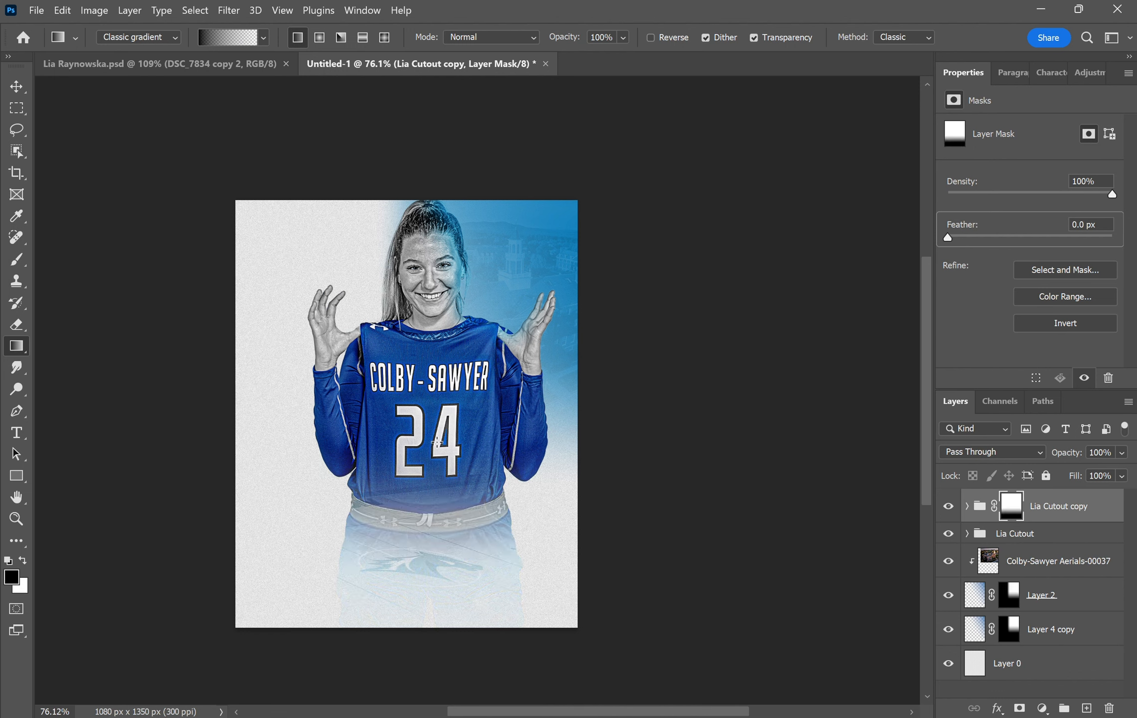
drag(435, 546, 434, 438)
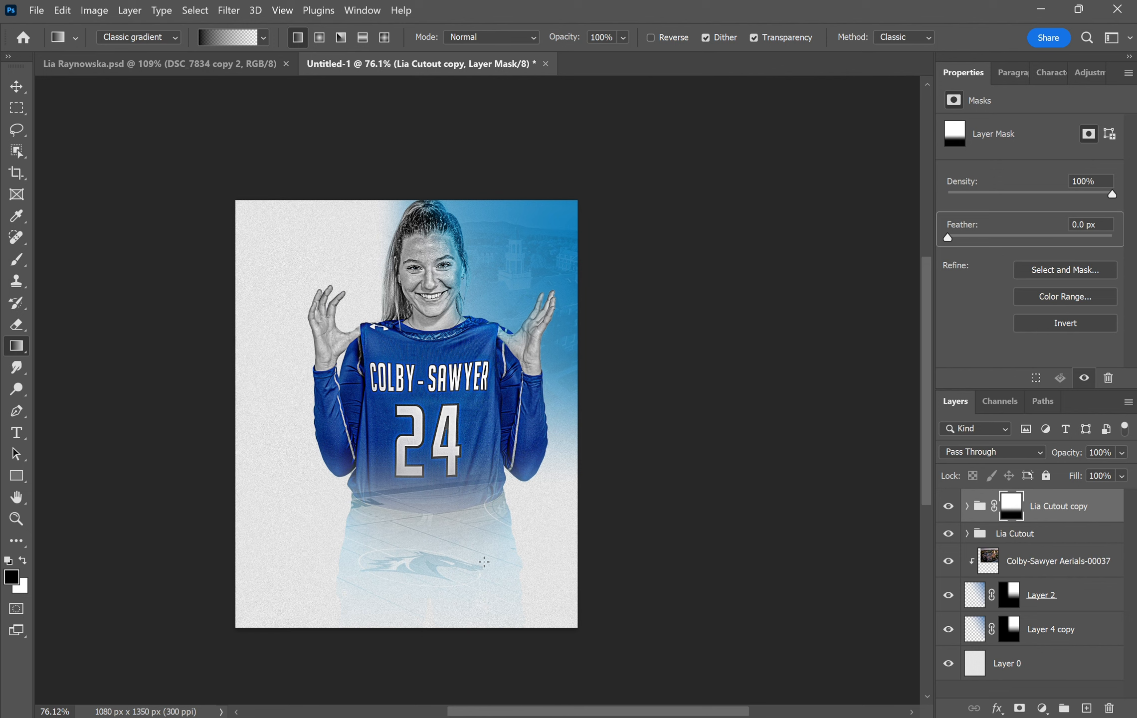
click(17, 87)
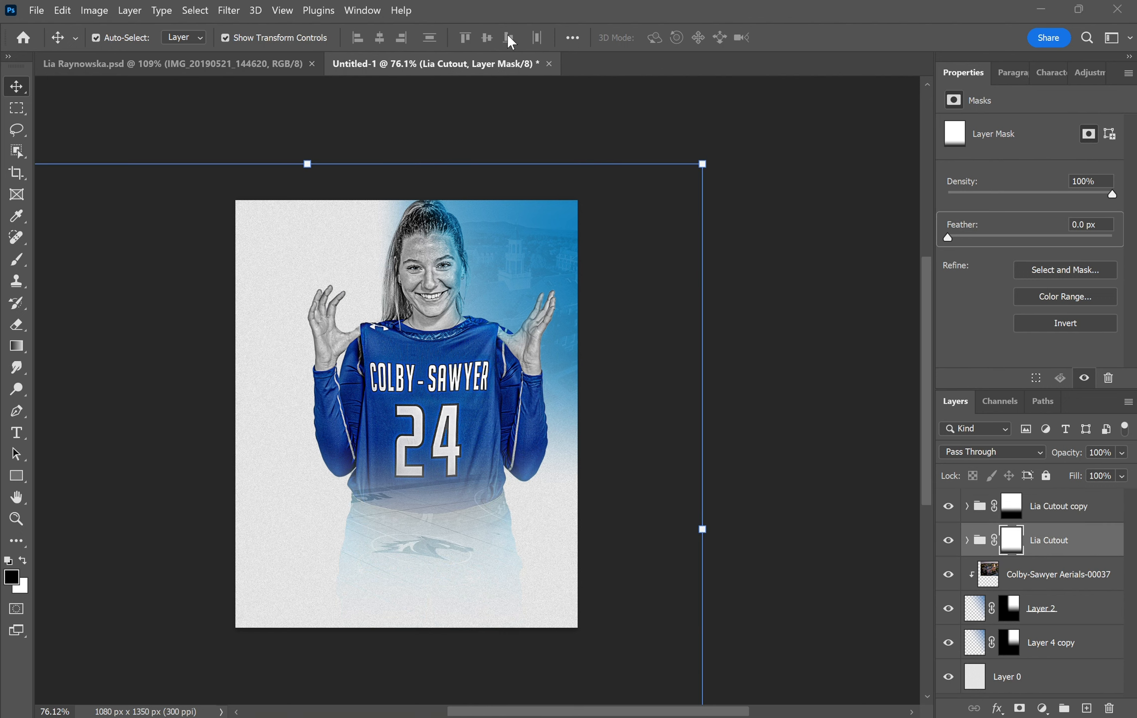
- Place DSC_7840 from Downloads onto the poster and move its layer above Lia Cutout copy
key(alt+Tab)
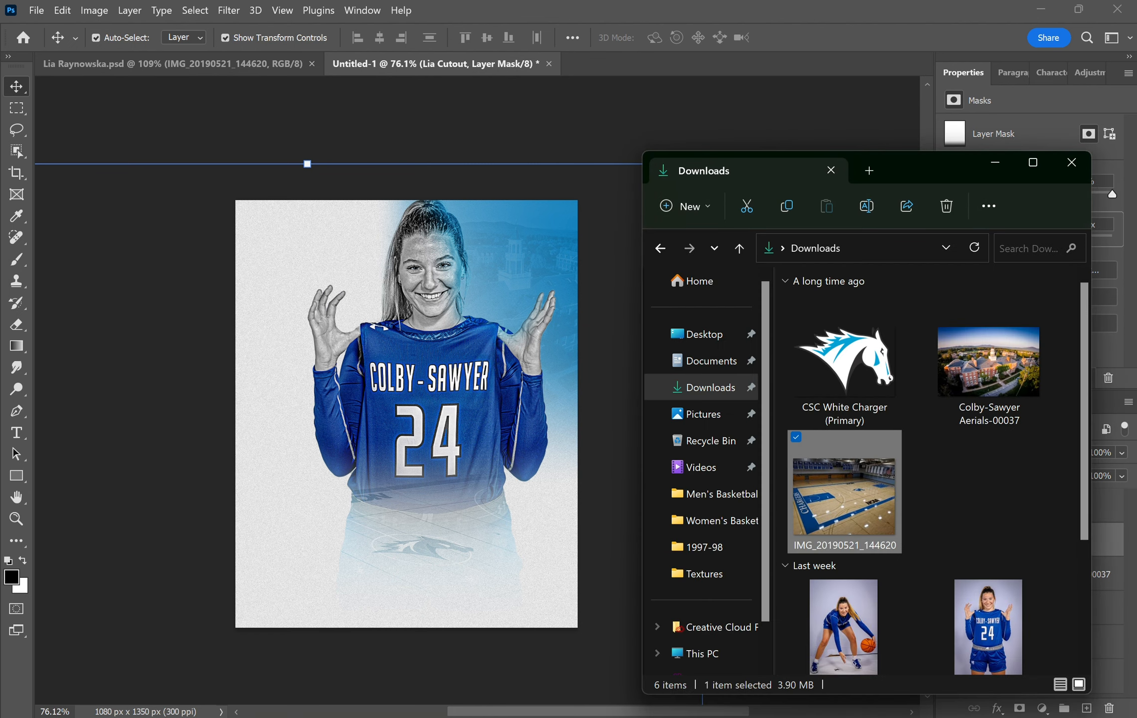
scroll(985, 611, down, 1)
drag(849, 614, 435, 549)
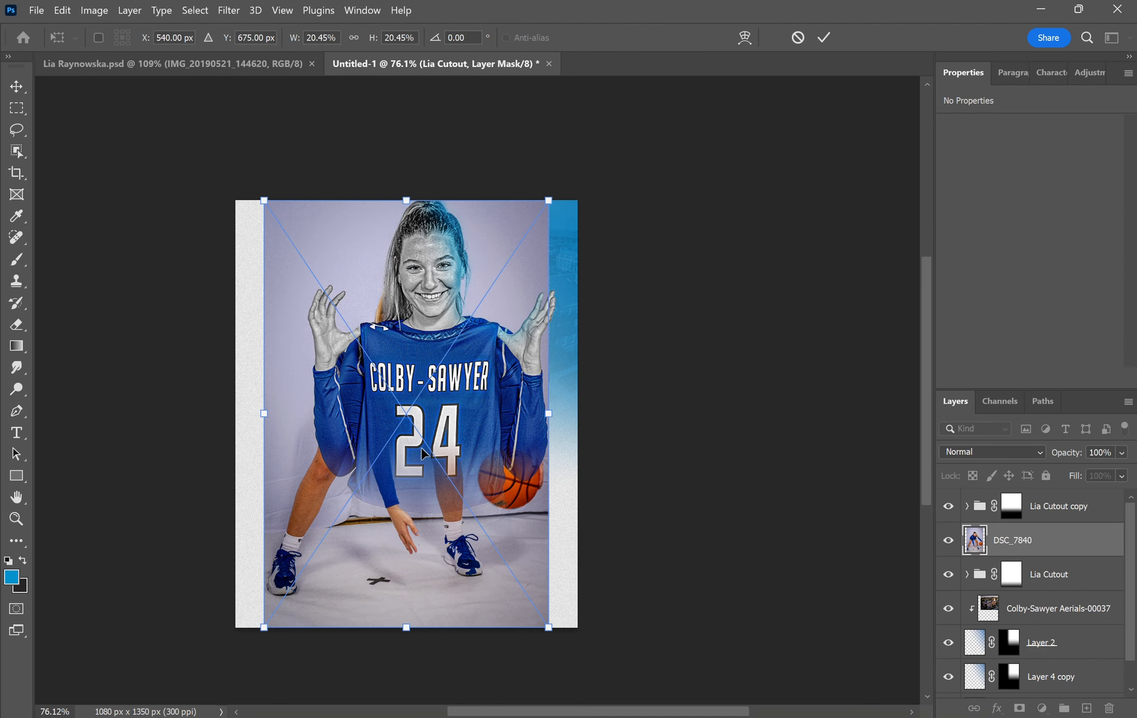
key(Return)
drag(978, 540, 1027, 490)
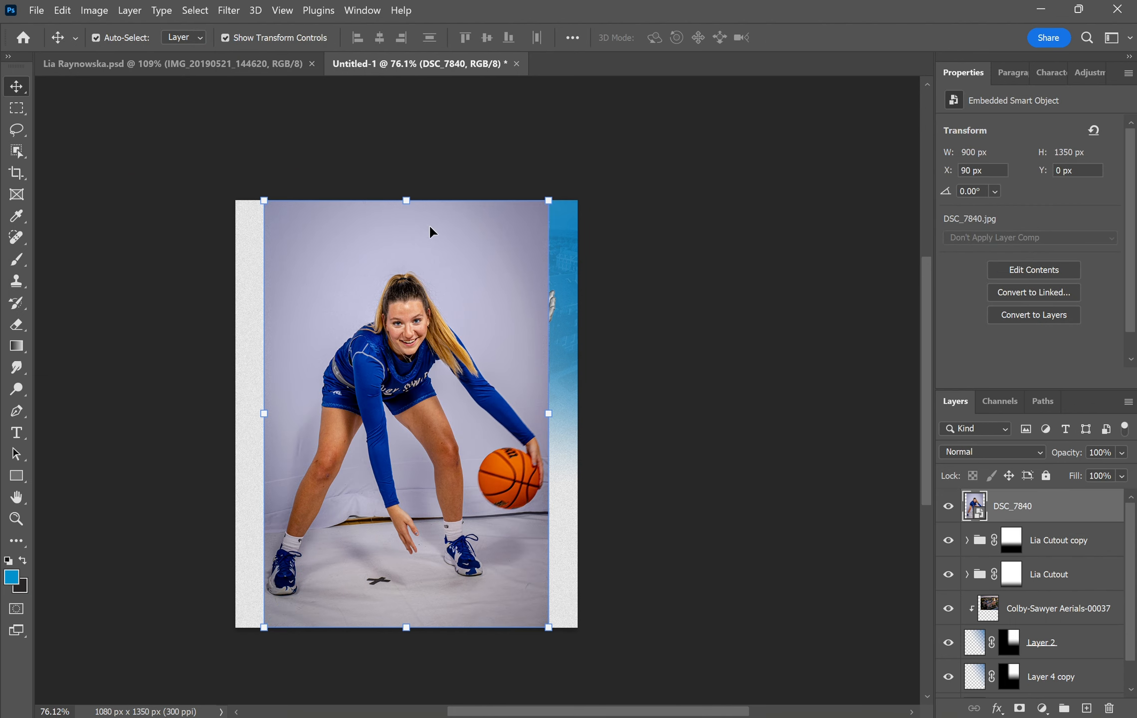
click(17, 150)
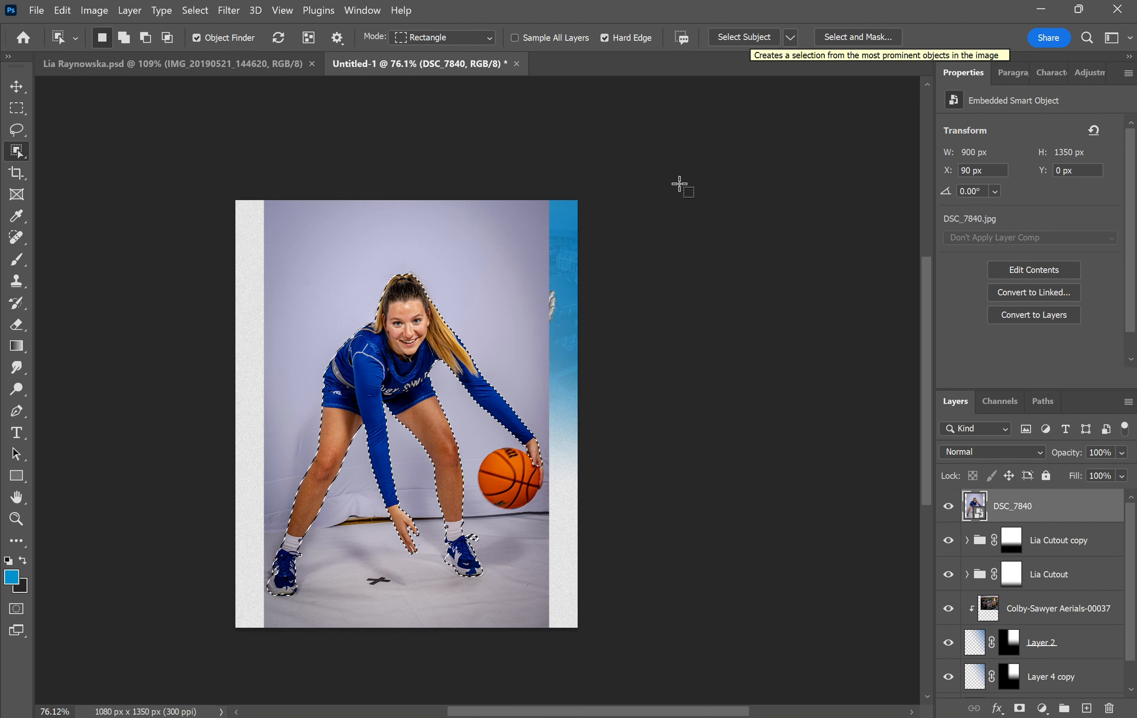
- Add the basketball to the player selection in Select and Mask, then mask DSC_7840 to it
click(848, 36)
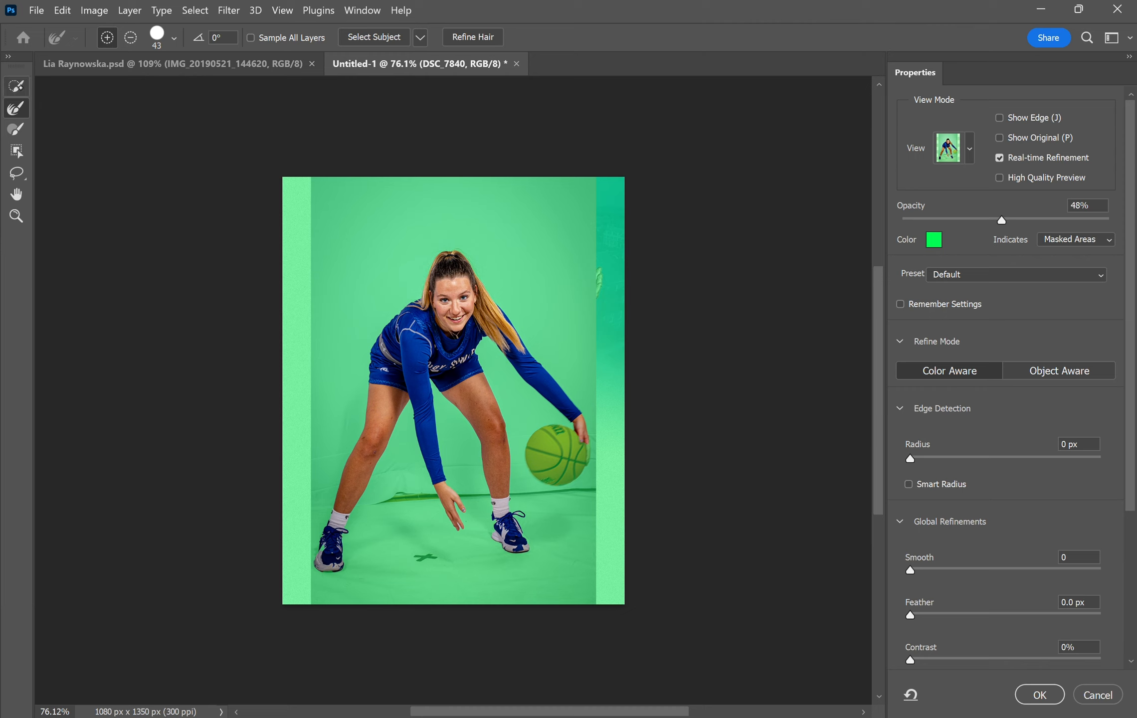
click(16, 87)
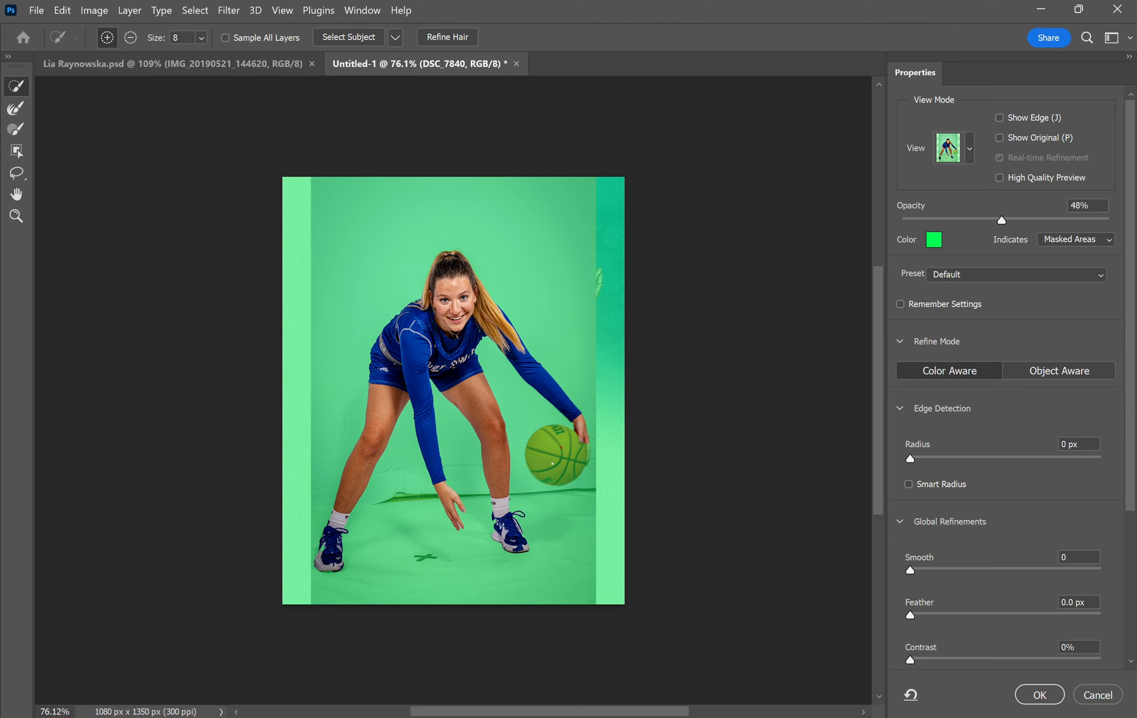
mouse_move(553, 465)
mouse_down()
mouse_move(577, 449)
mouse_move(585, 423)
mouse_move(569, 475)
mouse_up()
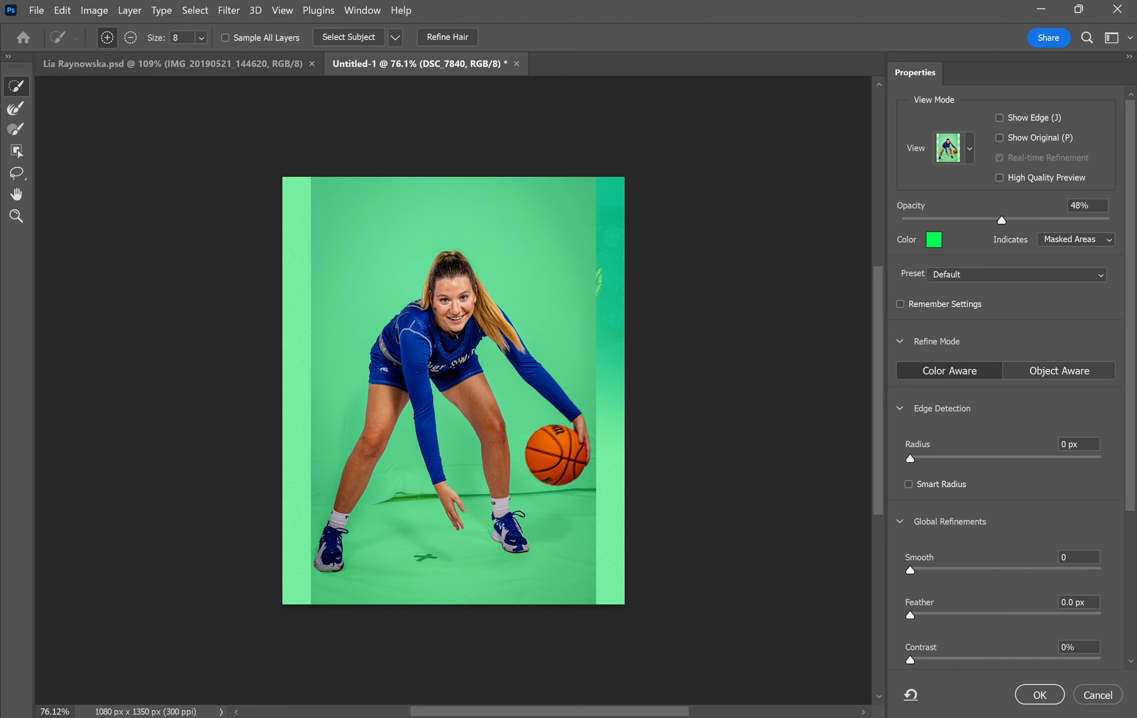
key(Return)
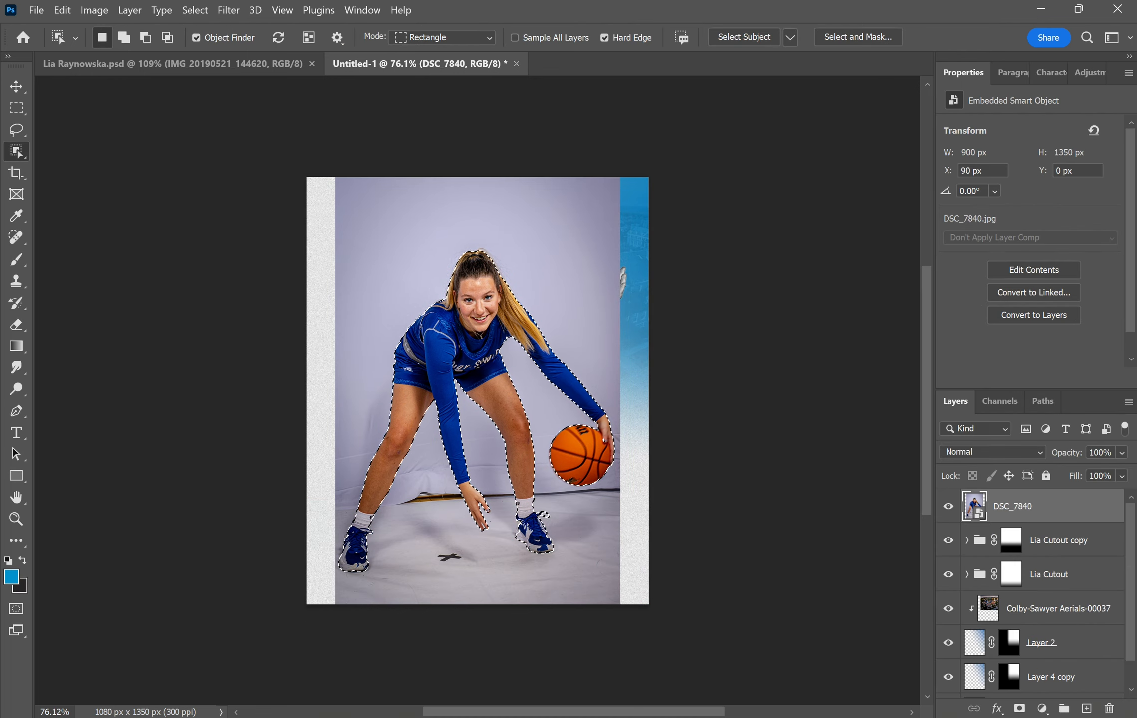
click(1019, 708)
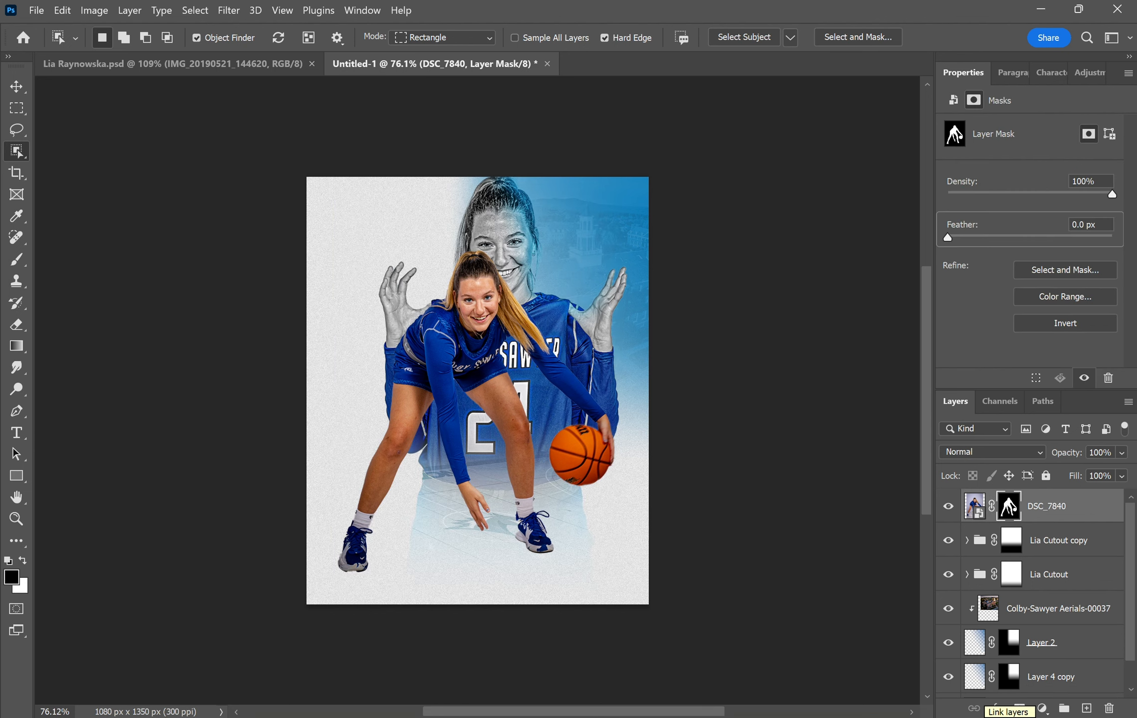
- Set up a 7 px brush at 100% flow for painting the DSC_7840 mask
scroll(519, 549, up, 10)
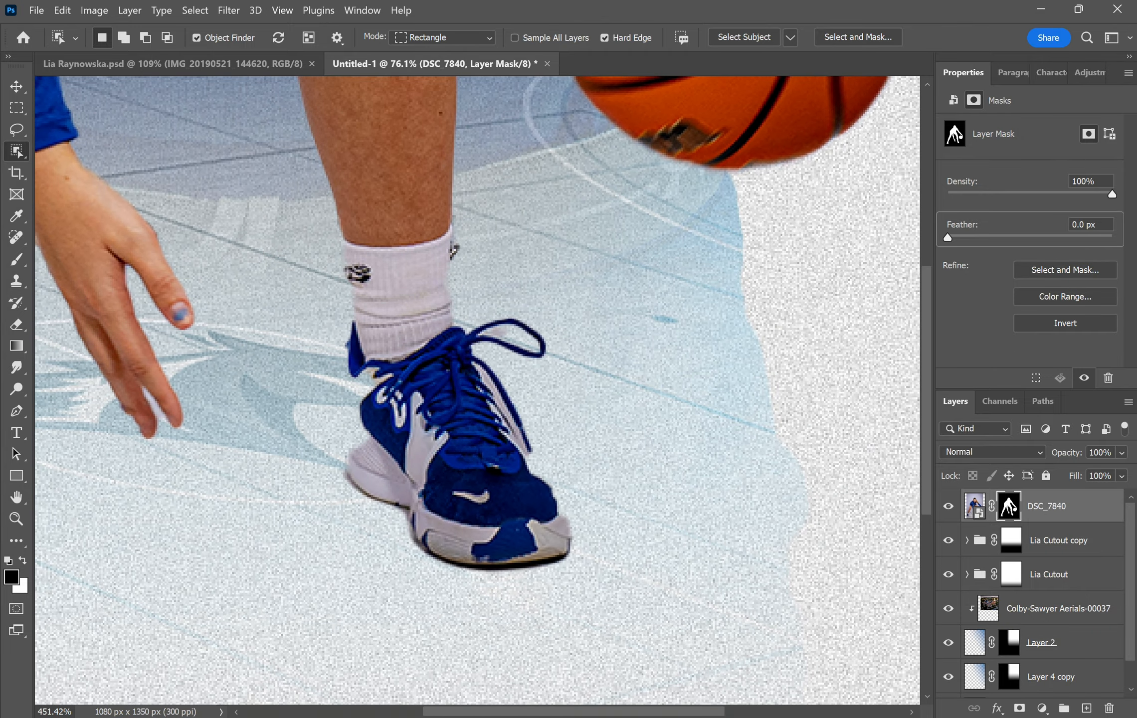
key(b)
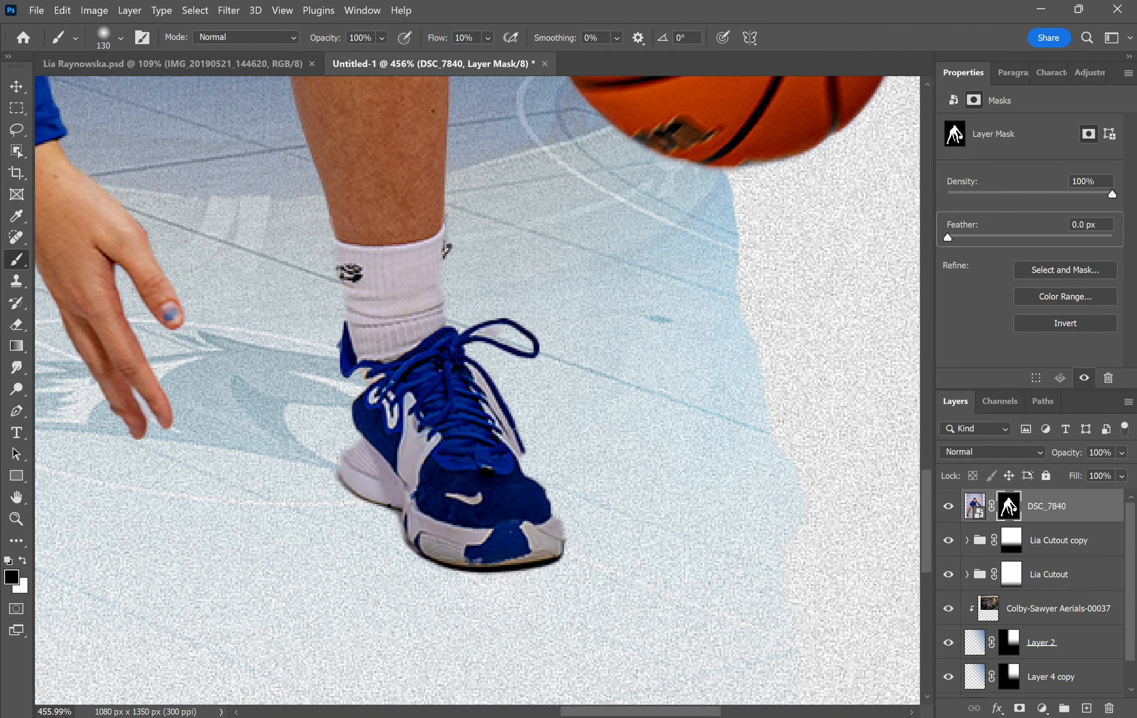
key(x)
click(120, 37)
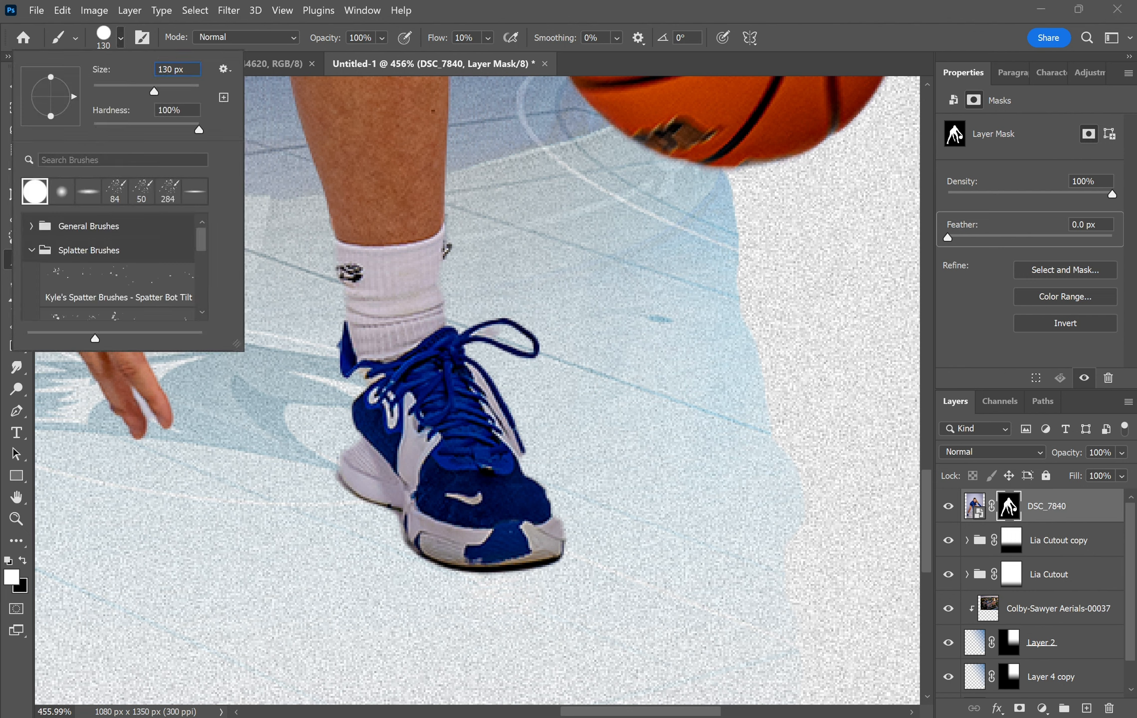
key(BackSpace)
key(BackSpace)
key(BackSpace)
text(7)
key(Return)
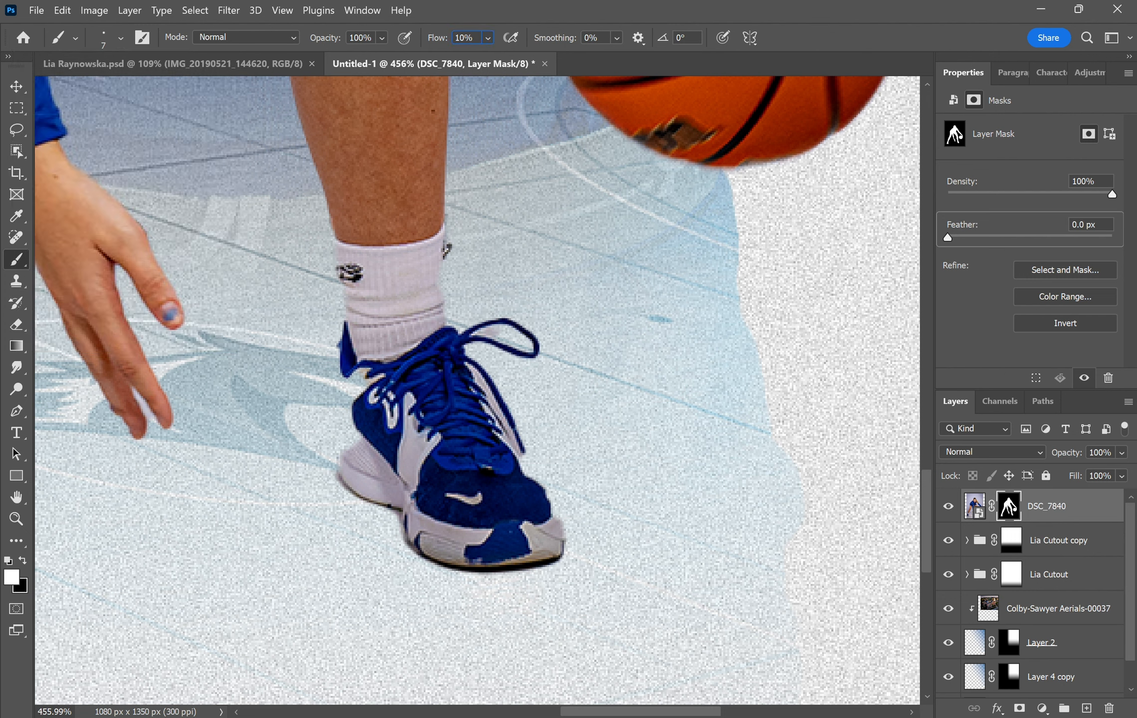
text(0)
scroll(393, 476, up, 5)
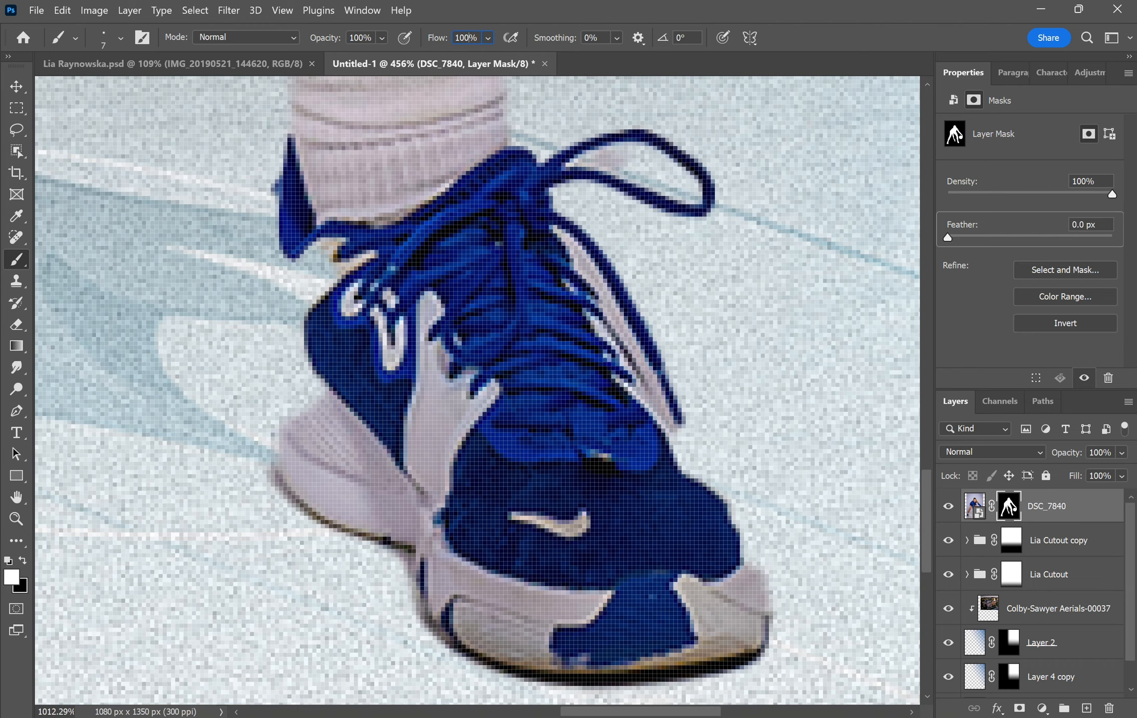
- Restore the shoe's heel edge and mask out the pale strips beside the sock and heel
mouse_move(305, 264)
mouse_down()
mouse_move(306, 415)
mouse_move(316, 264)
mouse_move(348, 276)
mouse_move(308, 345)
mouse_move(297, 451)
mouse_move(304, 149)
mouse_move(293, 216)
mouse_move(296, 248)
mouse_move(301, 160)
mouse_move(294, 219)
mouse_move(309, 283)
mouse_up()
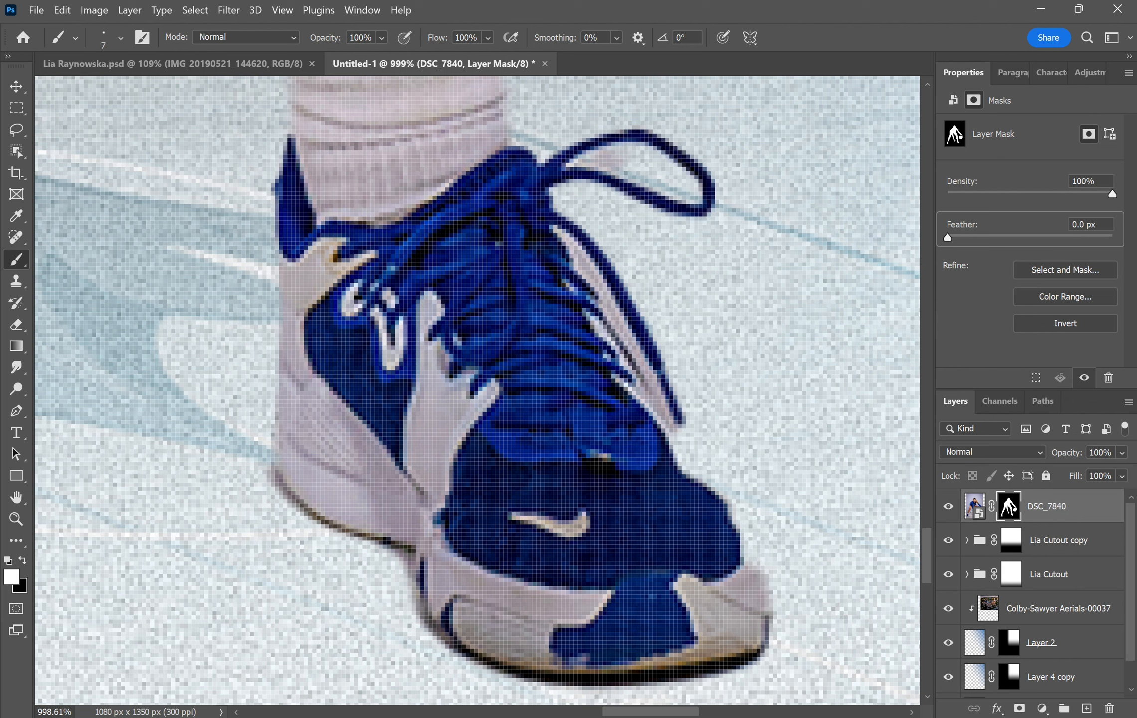
mouse_move(282, 239)
mouse_down()
mouse_move(280, 436)
mouse_move(267, 362)
mouse_move(292, 103)
mouse_move(434, 236)
mouse_move(435, 202)
mouse_move(428, 336)
mouse_move(439, 405)
mouse_up()
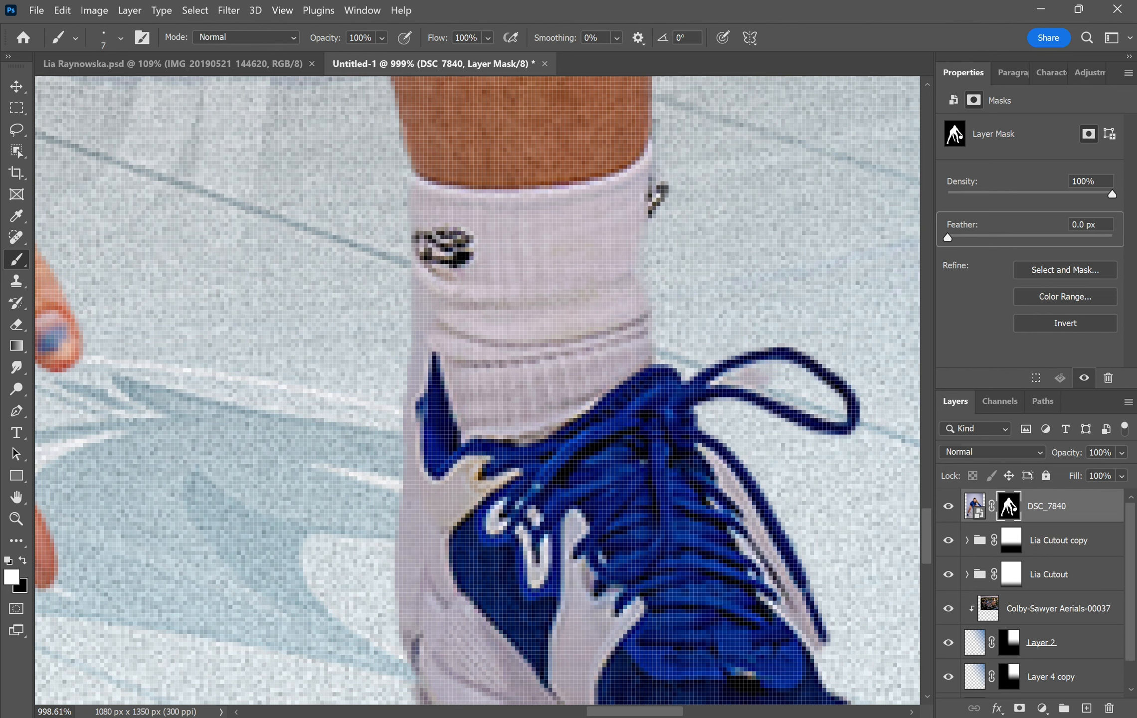
drag(441, 320, 399, 324)
drag(412, 384, 433, 280)
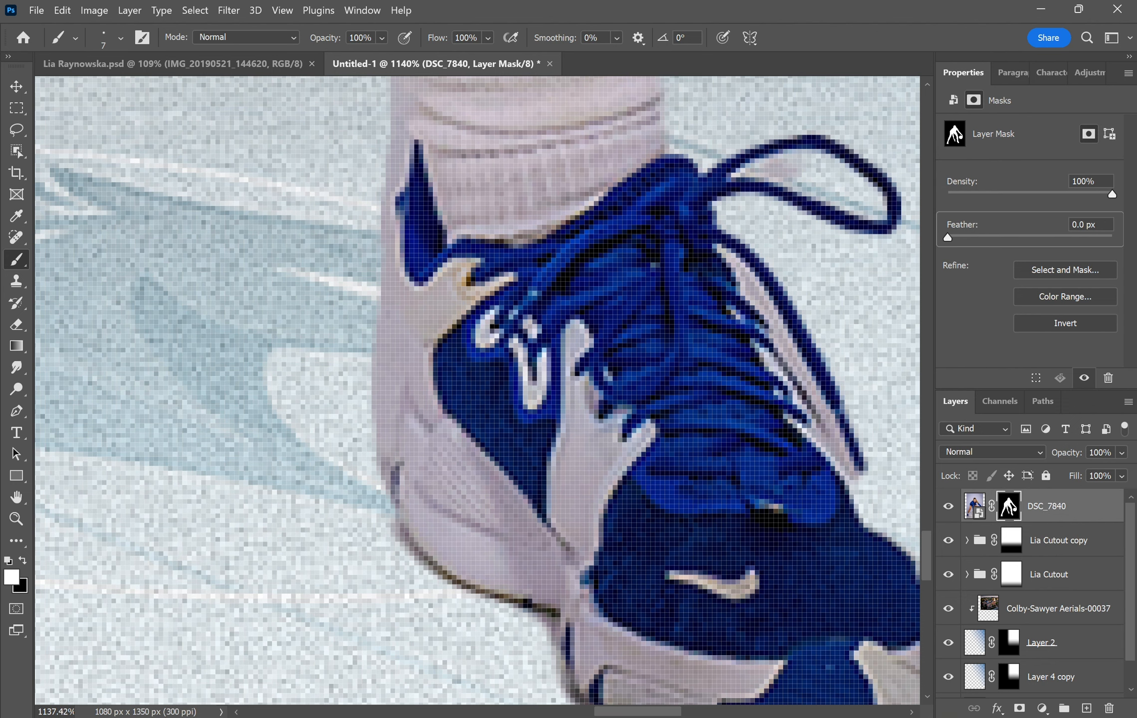
key(bracketleft)
key(bracketleft)
key(bracketleft)
key(x)
drag(399, 210, 375, 372)
mouse_move(356, 210)
mouse_down()
mouse_move(378, 280)
mouse_move(357, 444)
mouse_move(362, 367)
mouse_move(375, 542)
mouse_move(367, 629)
mouse_move(351, 451)
mouse_up()
drag(524, 424, 272, 334)
drag(499, 319, 311, 344)
drag(333, 270, 304, 284)
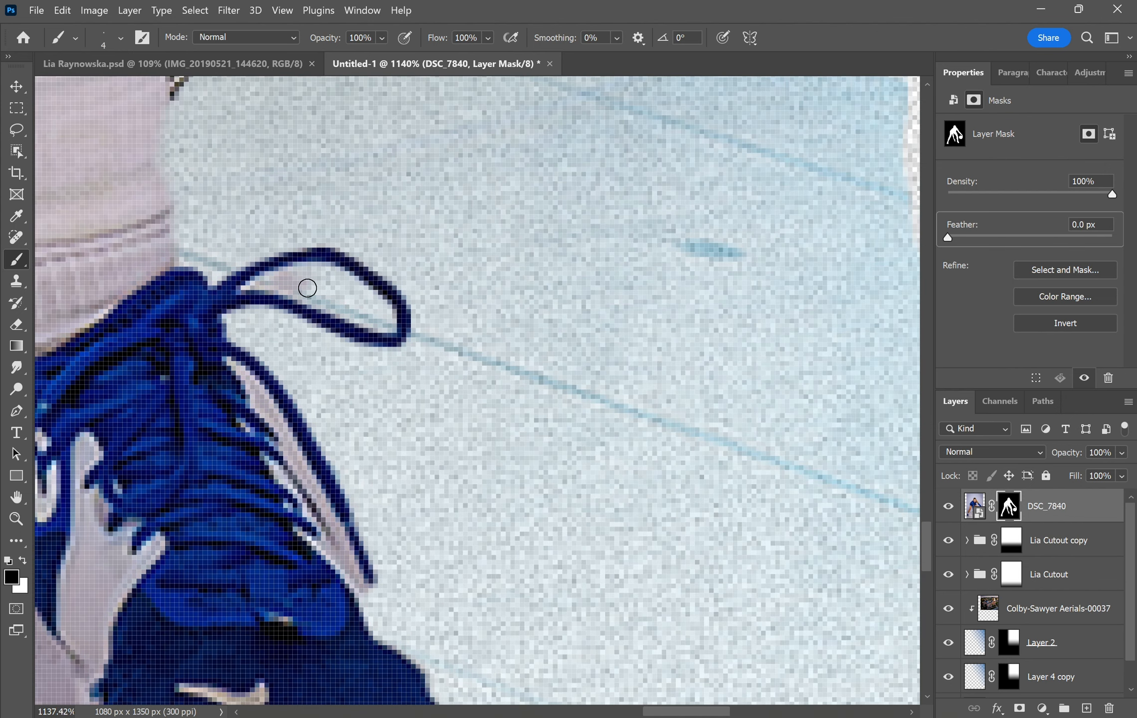
mouse_move(234, 364)
mouse_down()
mouse_move(293, 445)
mouse_move(366, 593)
mouse_move(332, 551)
mouse_move(284, 436)
mouse_move(335, 542)
mouse_up()
- Mask out the floor gaps between the player's fingers
scroll(434, 255, down, 3)
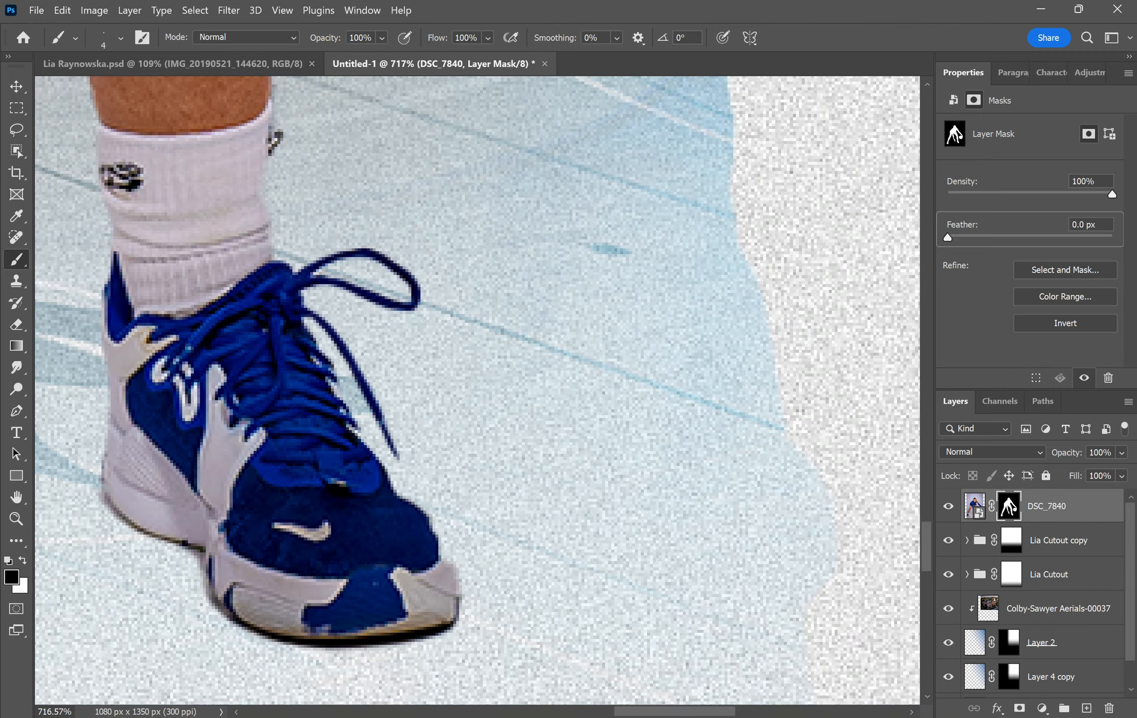
mouse_move(434, 254)
mouse_down()
mouse_move(831, 180)
mouse_move(841, 194)
mouse_up()
scroll(196, 305, up, 3)
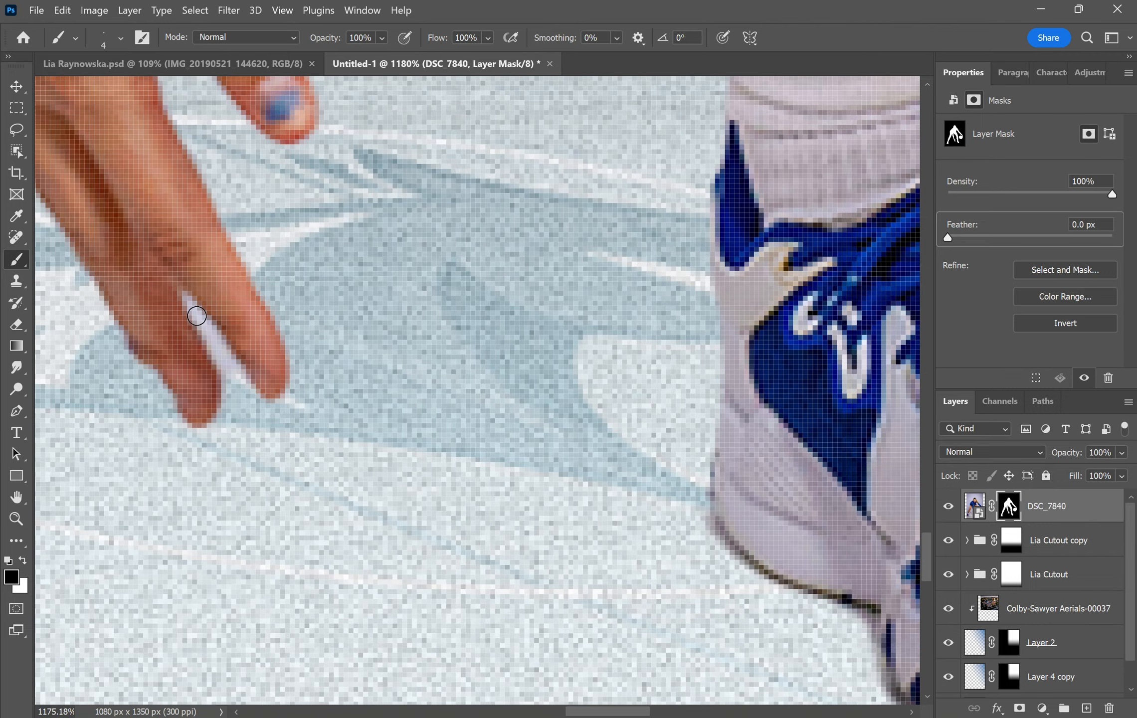
drag(187, 300, 249, 385)
scroll(374, 350, down, 4)
drag(374, 350, 723, 274)
- Remove the grey halo and dark shadow along the other shoe's heel, restoring its upper edge
drag(374, 320, 718, 202)
drag(359, 239, 729, 290)
mouse_move(282, 428)
mouse_down()
mouse_move(284, 419)
mouse_move(272, 521)
mouse_up()
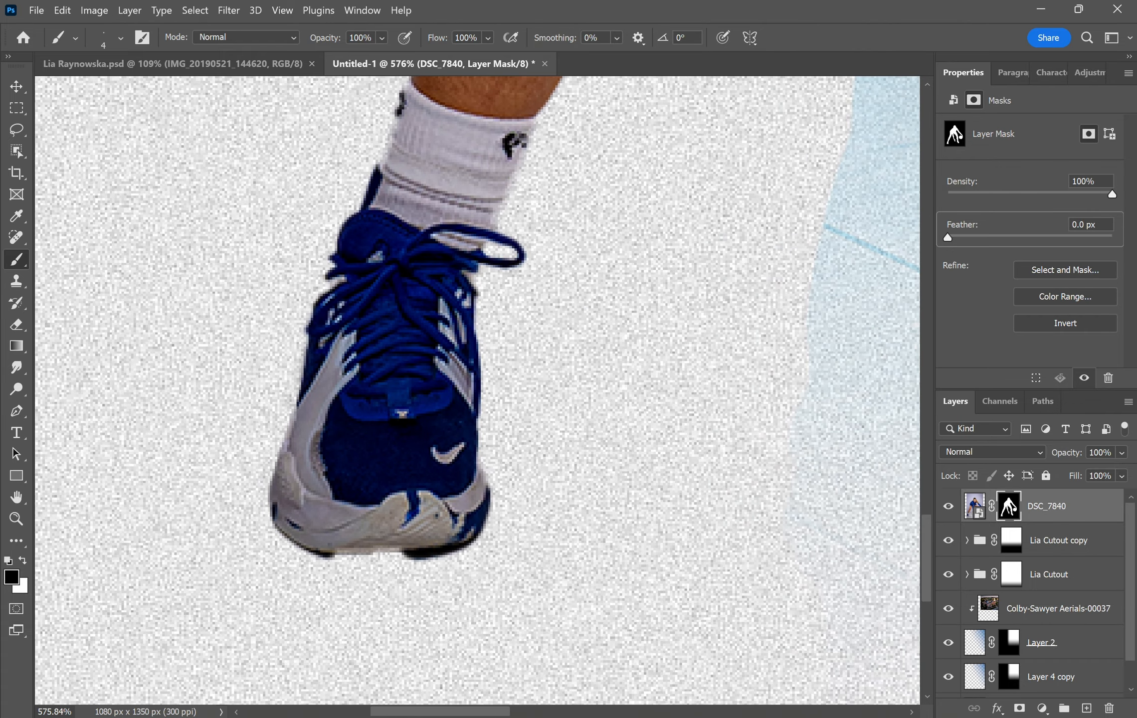
mouse_move(490, 507)
mouse_down()
mouse_move(466, 551)
mouse_move(402, 573)
mouse_move(490, 541)
mouse_move(448, 557)
mouse_move(350, 559)
mouse_move(259, 541)
mouse_up()
key(x)
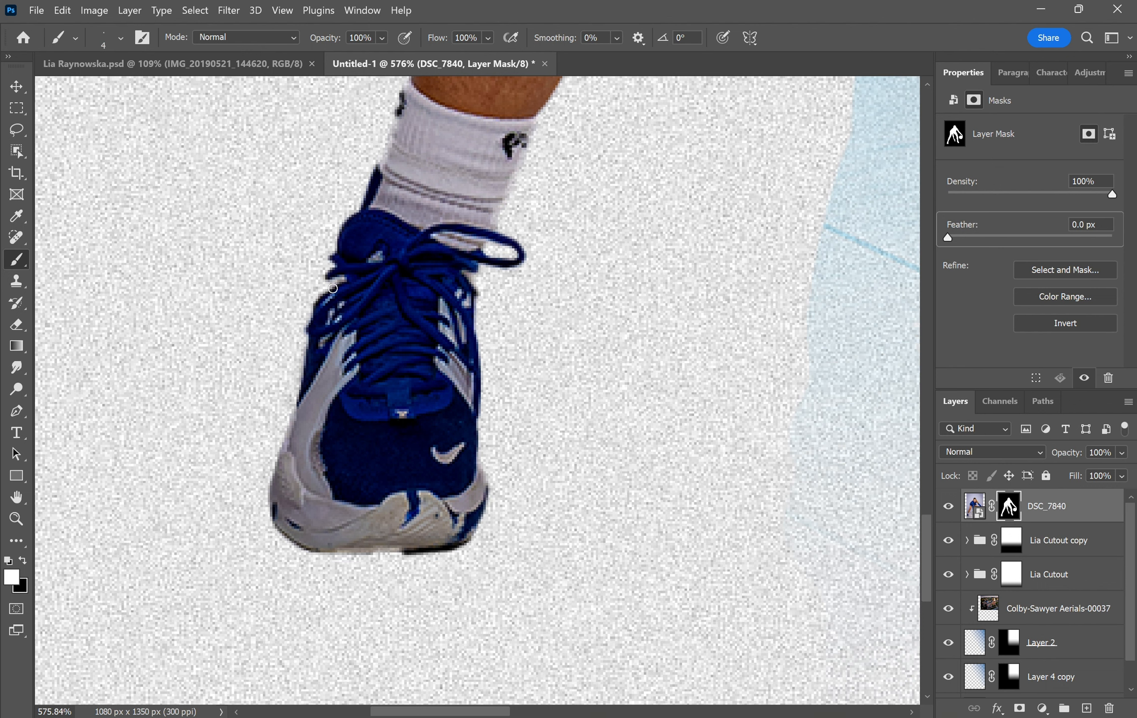
drag(341, 260, 267, 477)
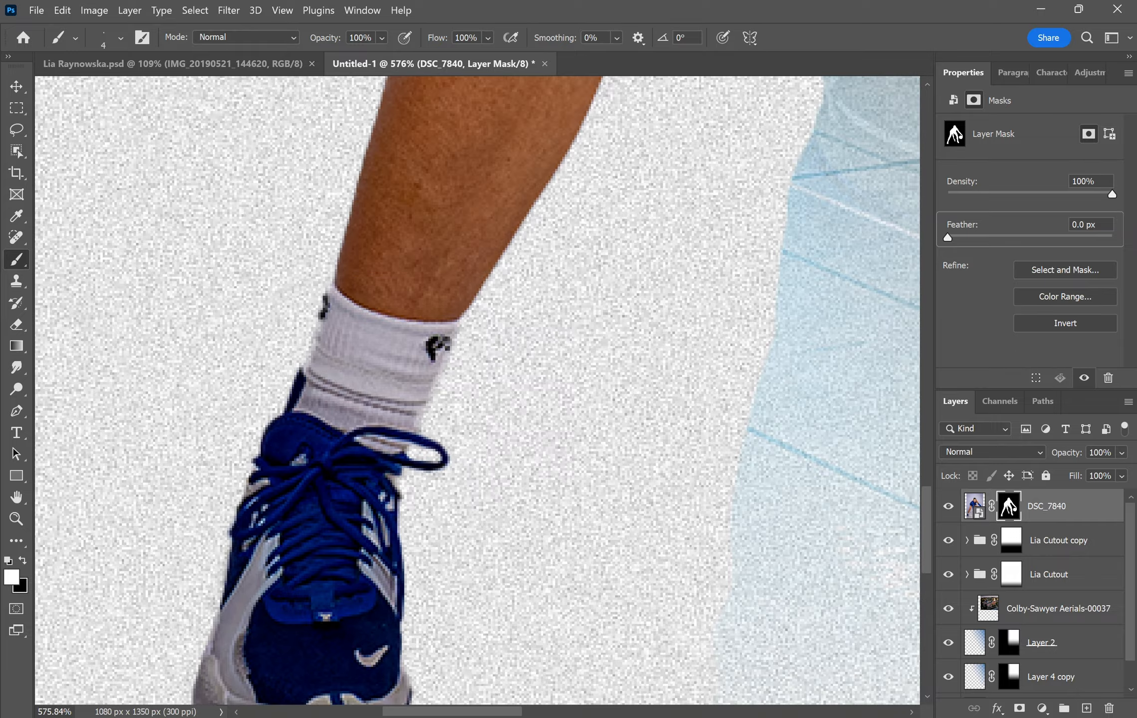
scroll(336, 390, down, 10)
drag(399, 324, 147, 525)
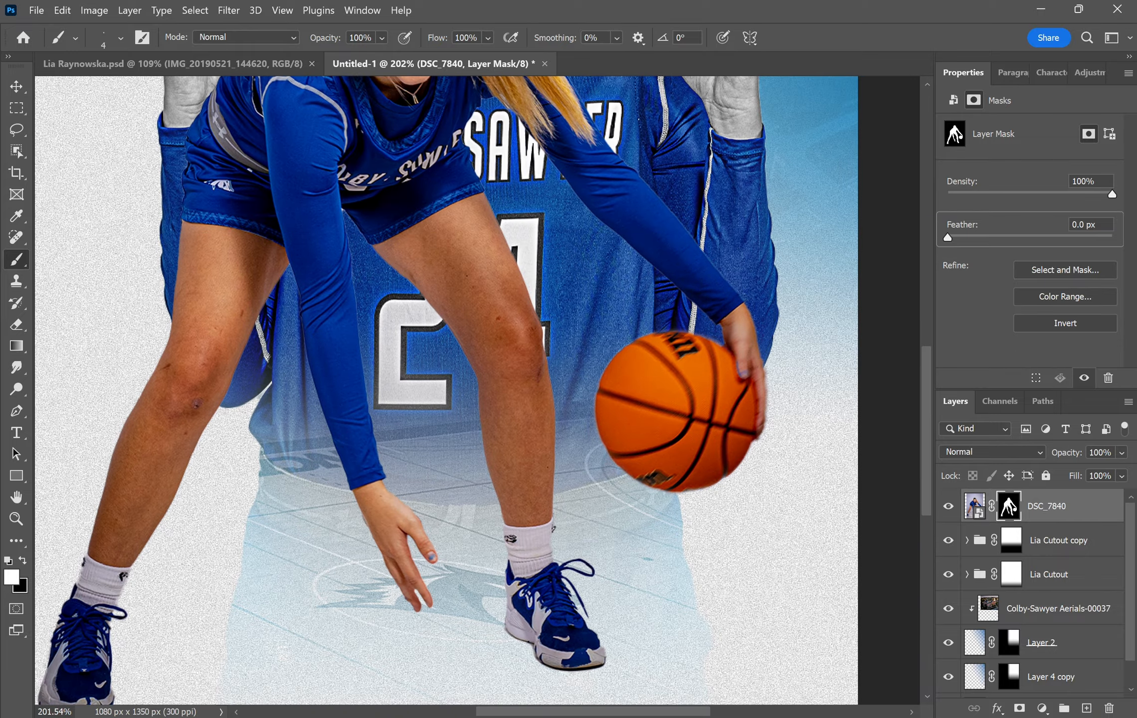
drag(349, 299, 250, 519)
scroll(402, 308, down, 4)
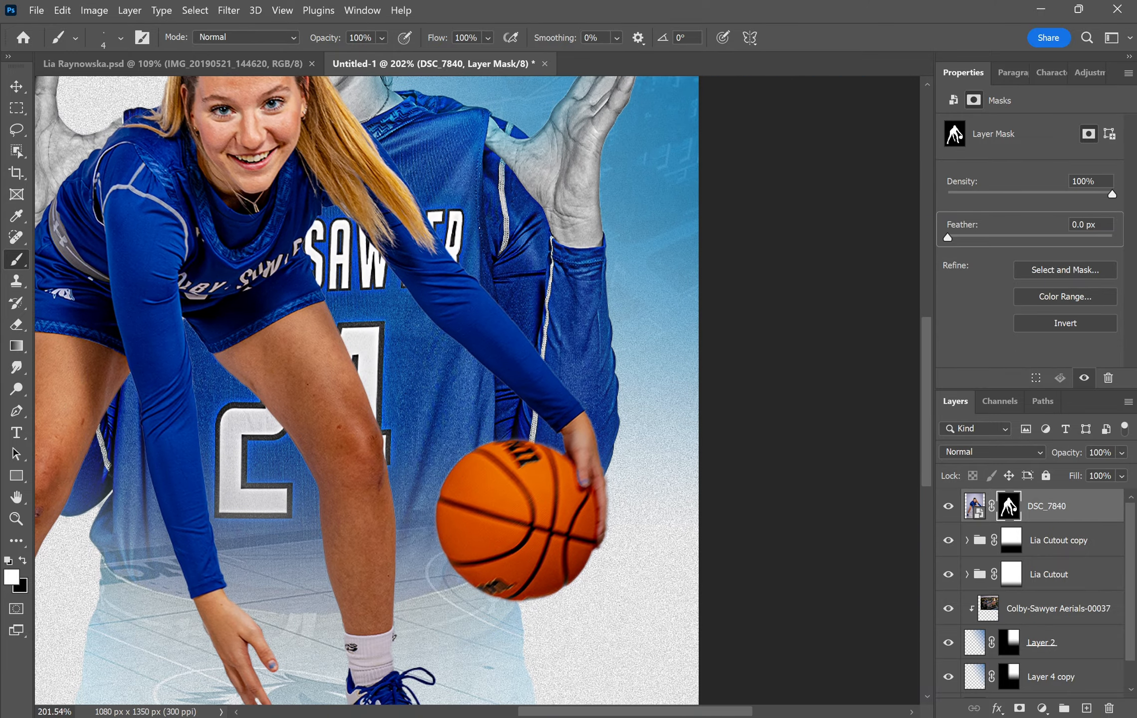
- Scale the DSC_7840 player down to 78% and shift her right and lower
scroll(345, 390, down, 2)
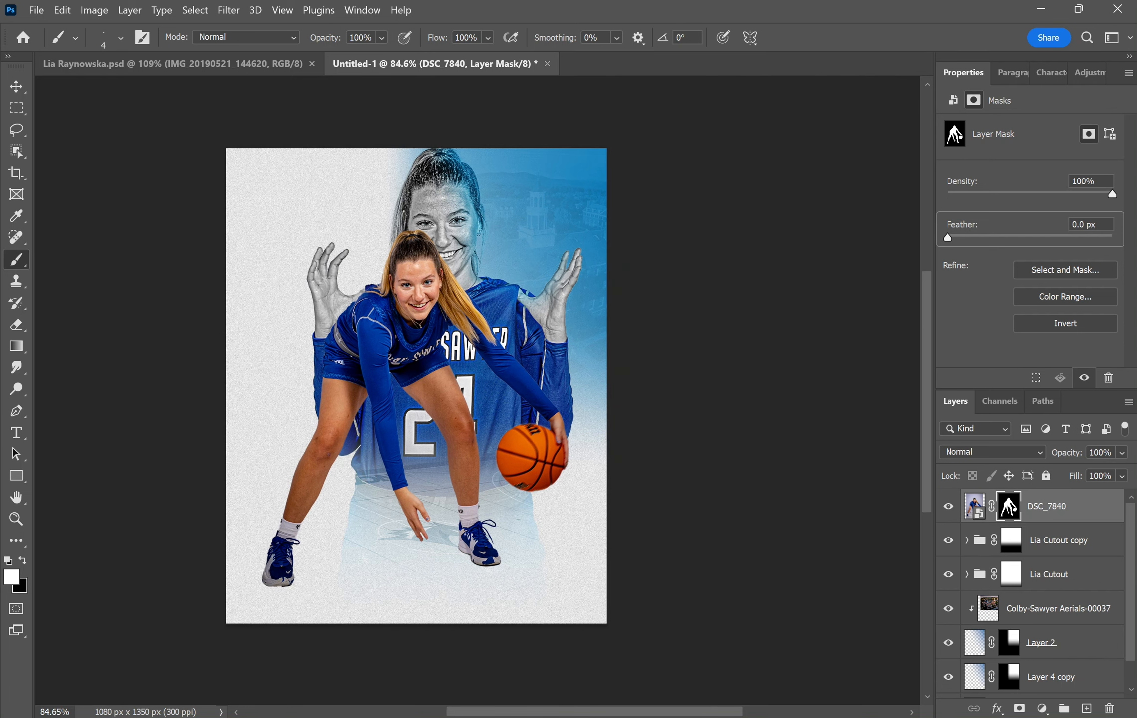
click(17, 86)
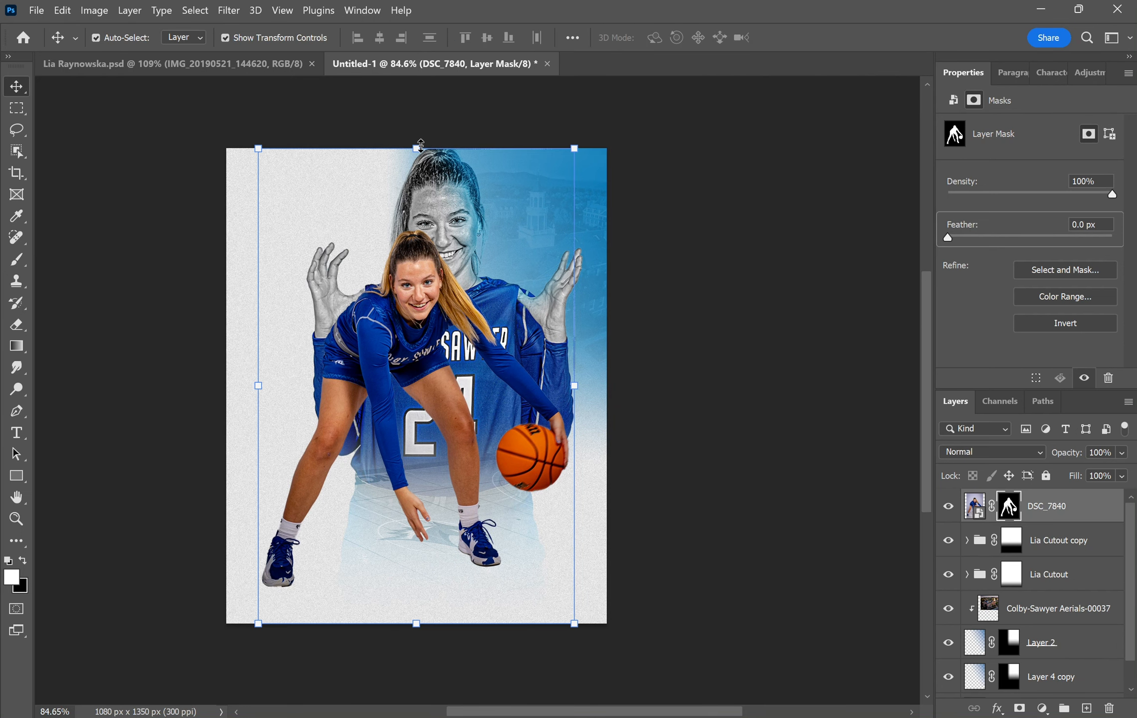
drag(420, 145, 421, 253)
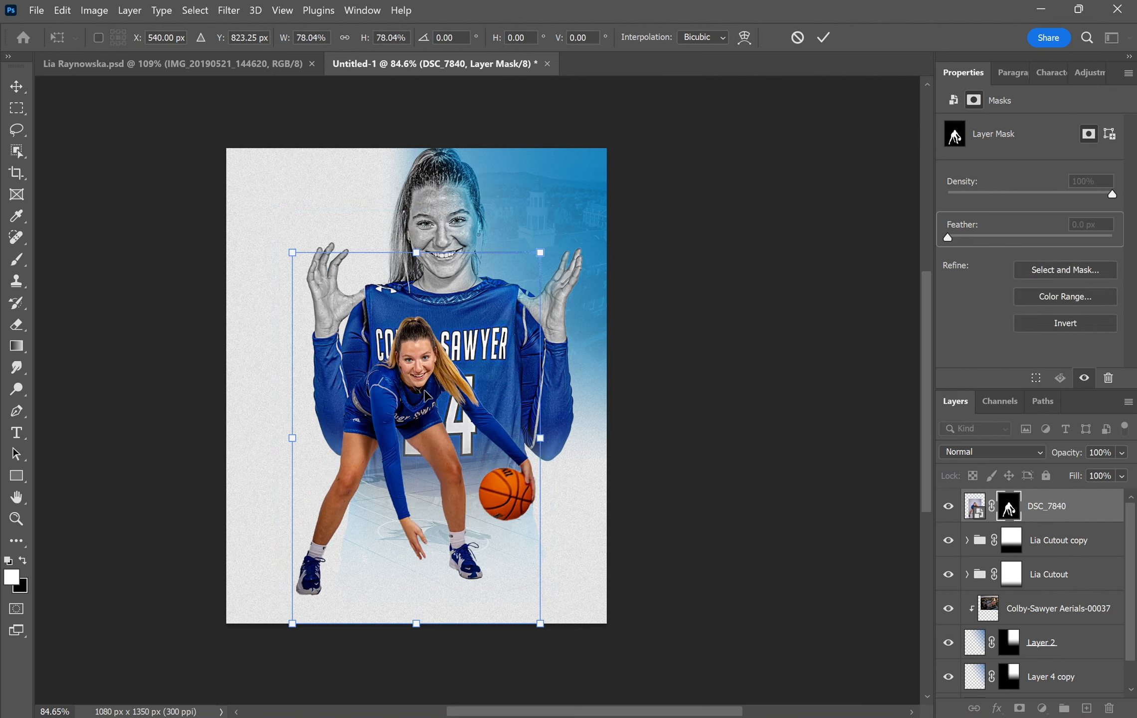
drag(415, 390, 444, 395)
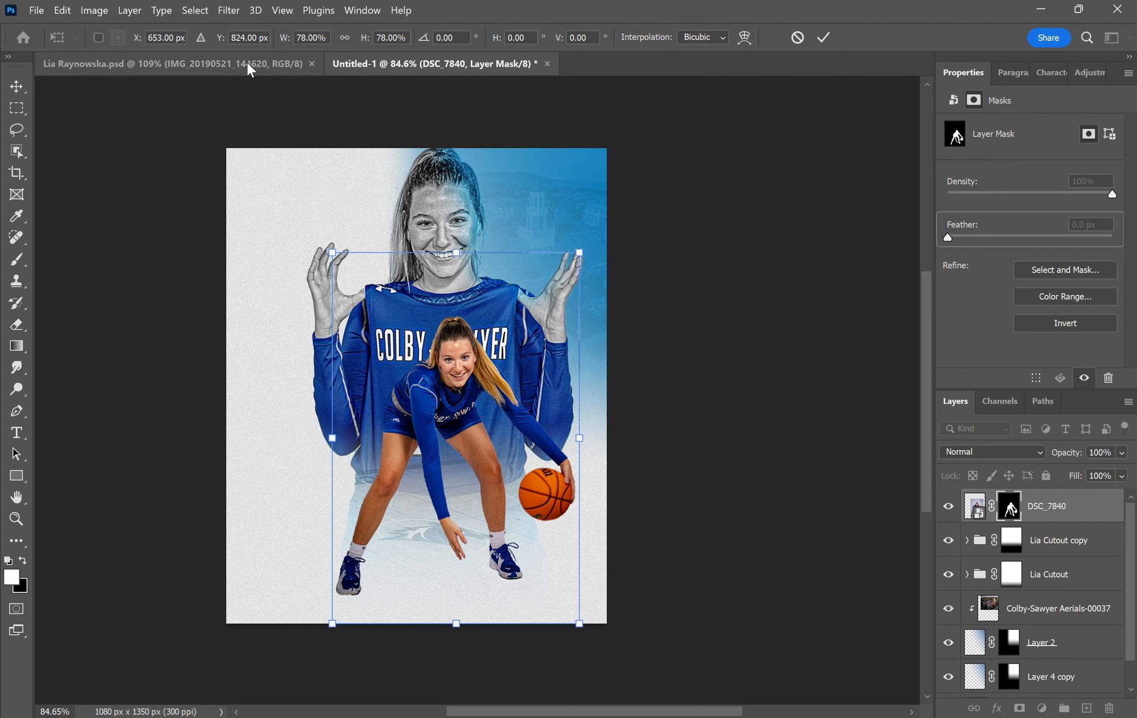
key(Return)
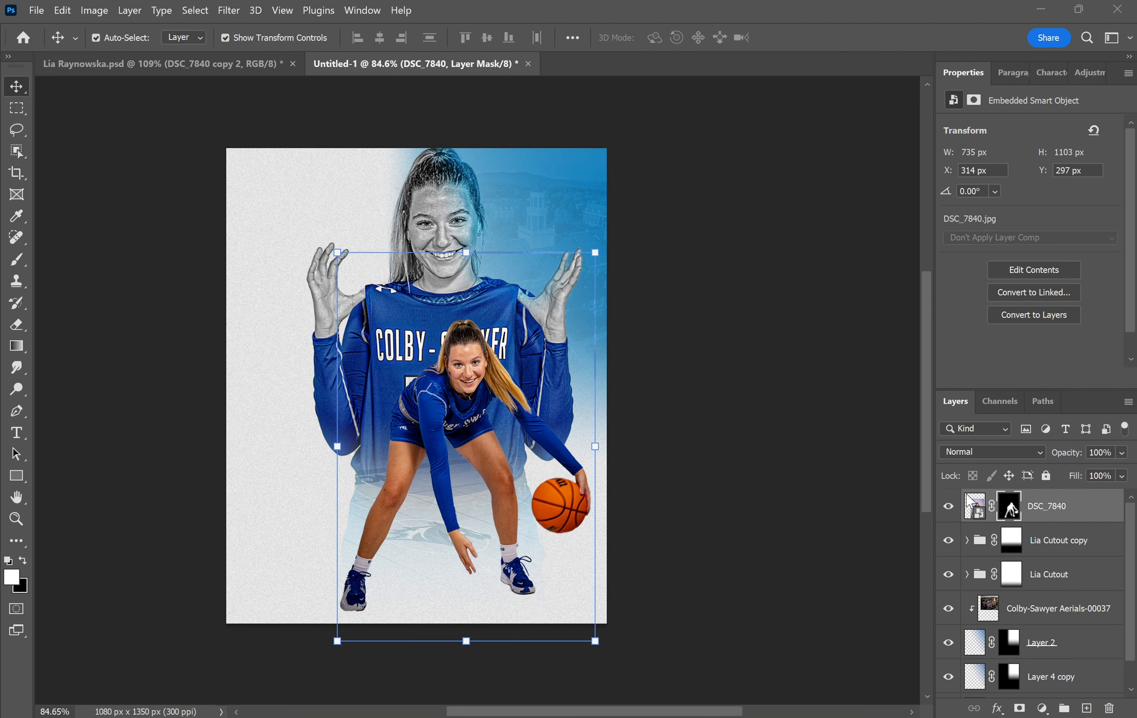
- Apply Camera Raw to DSC_7840: Auto, Exposure +1.00, Contrast −21, Texture +29, Clarity +27
click(981, 508)
click(228, 10)
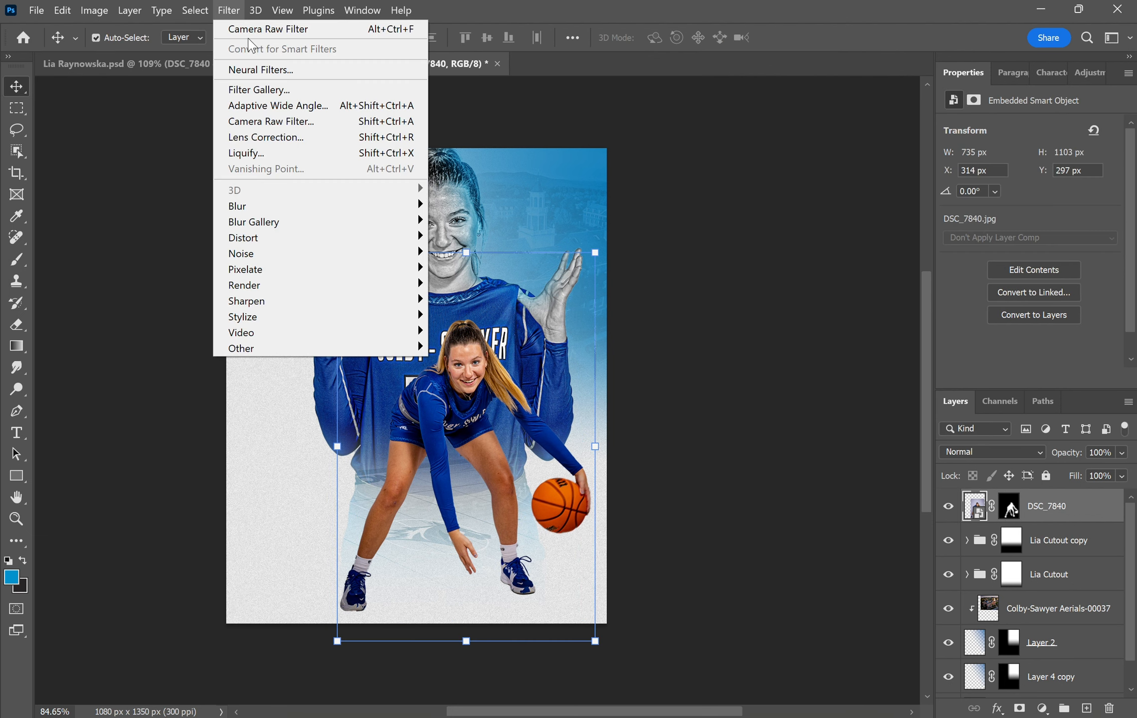
click(251, 29)
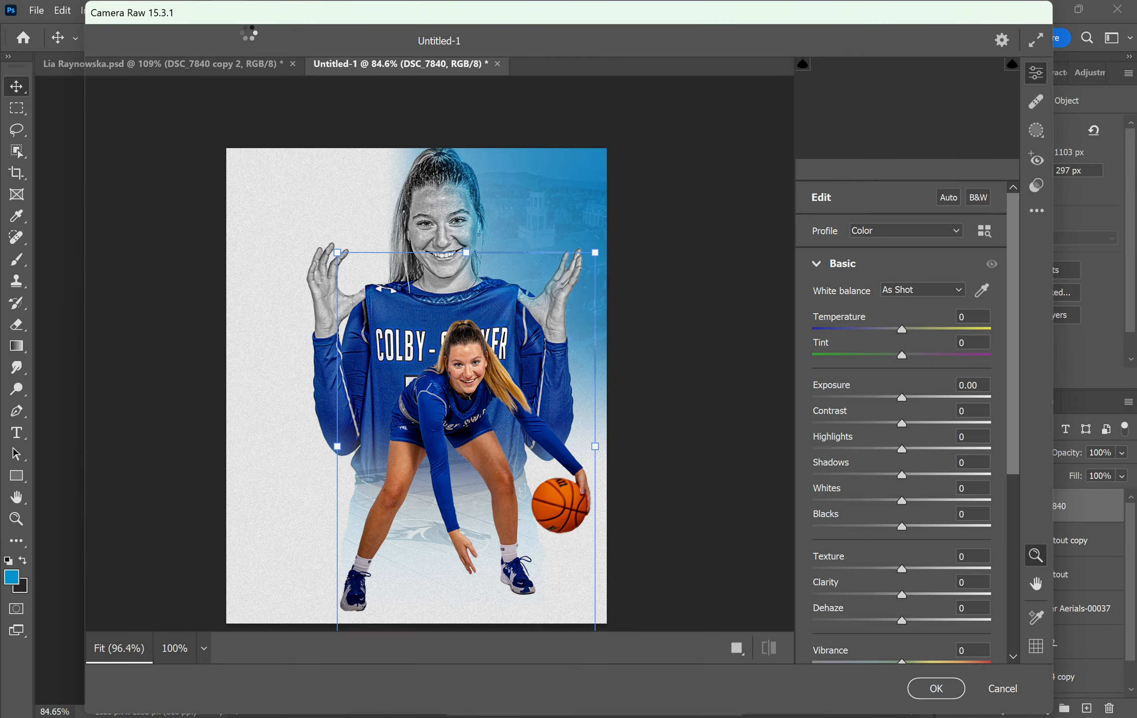
click(948, 197)
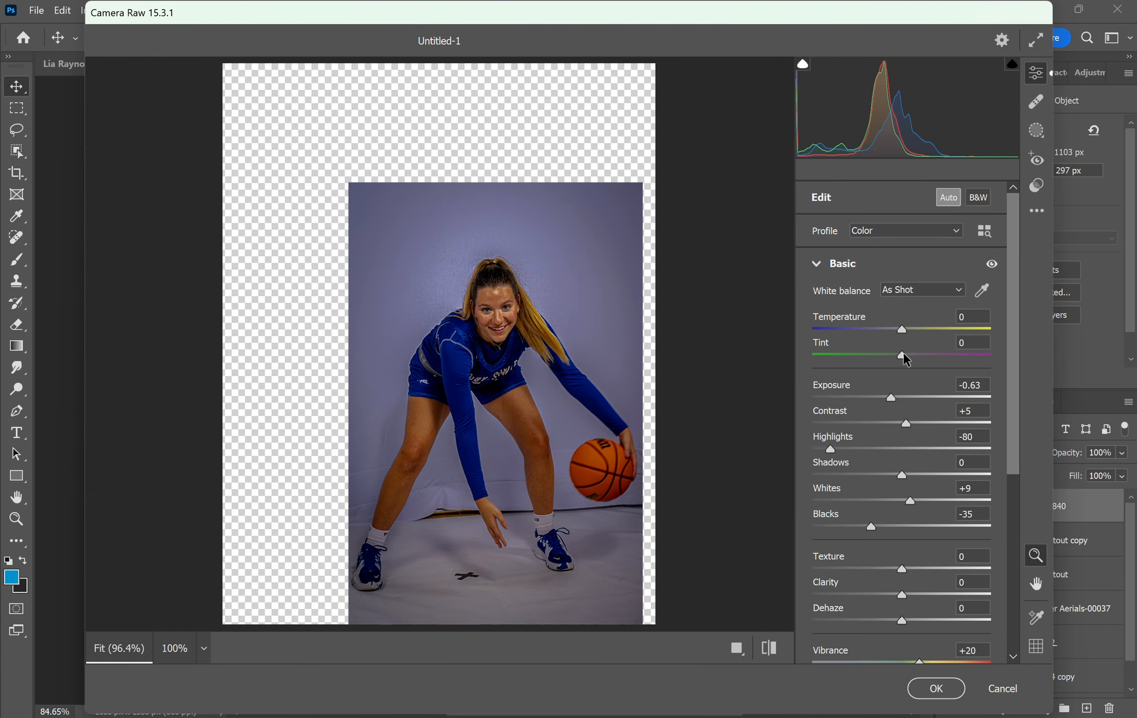
drag(892, 398, 889, 438)
drag(902, 569, 892, 622)
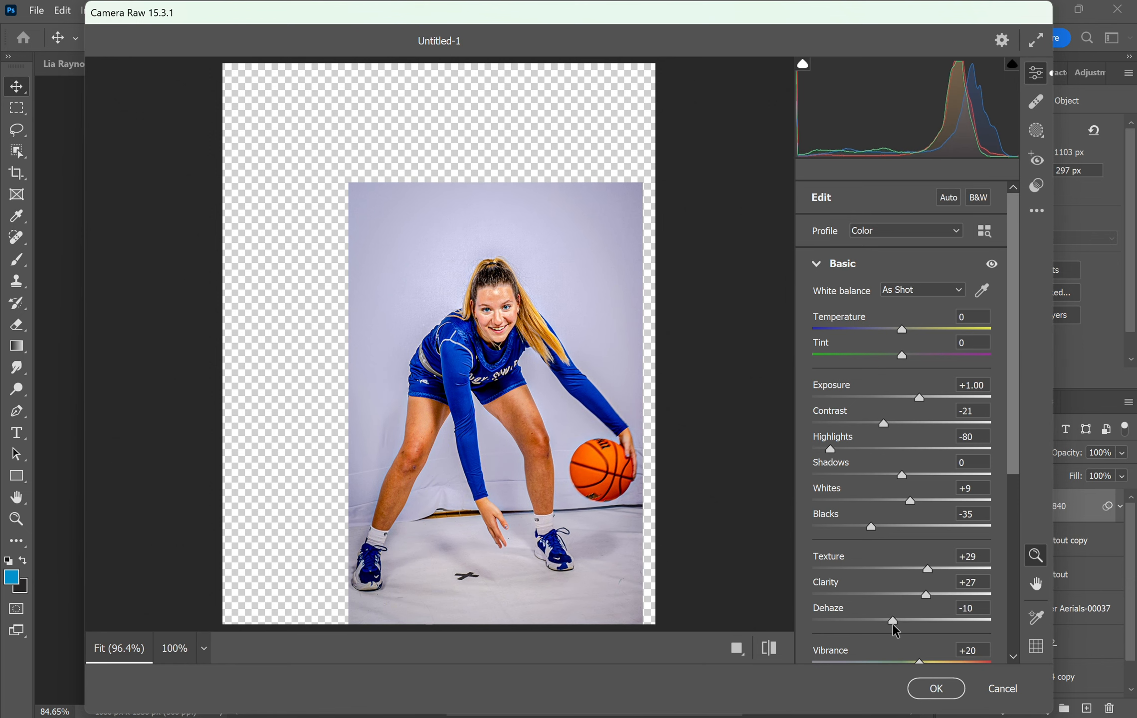
click(932, 693)
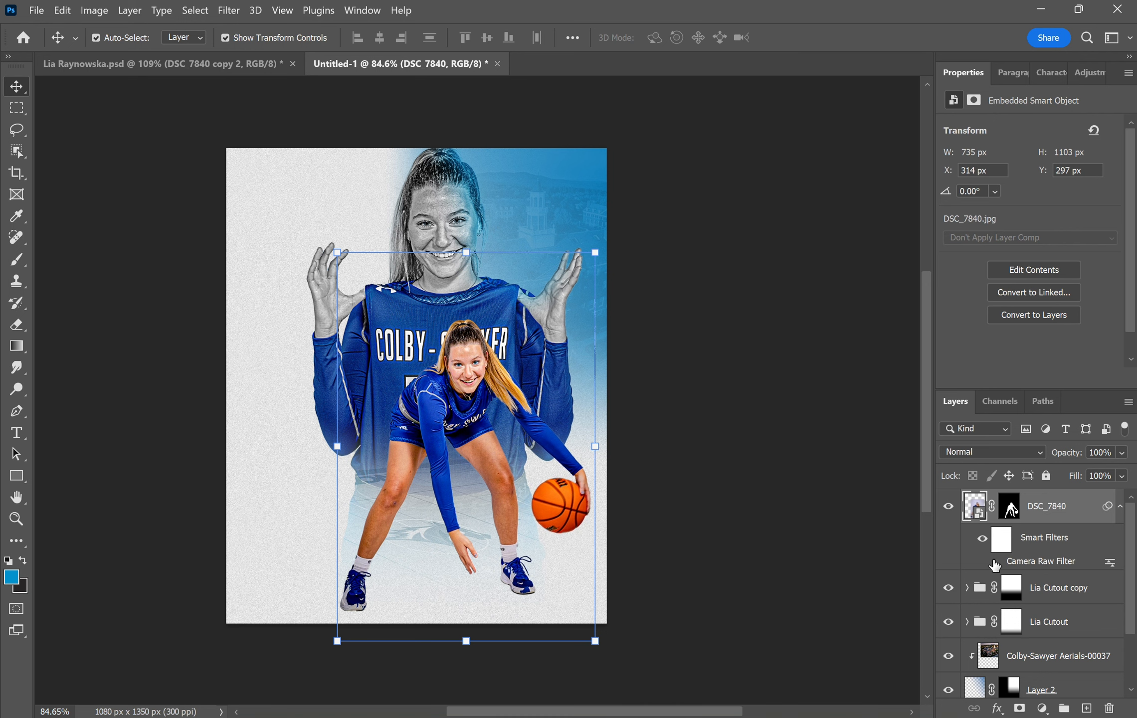
- Compare the filter on and off, then duplicate the DSC_7840 layer
click(996, 562)
click(995, 562)
key(ctrl+j)
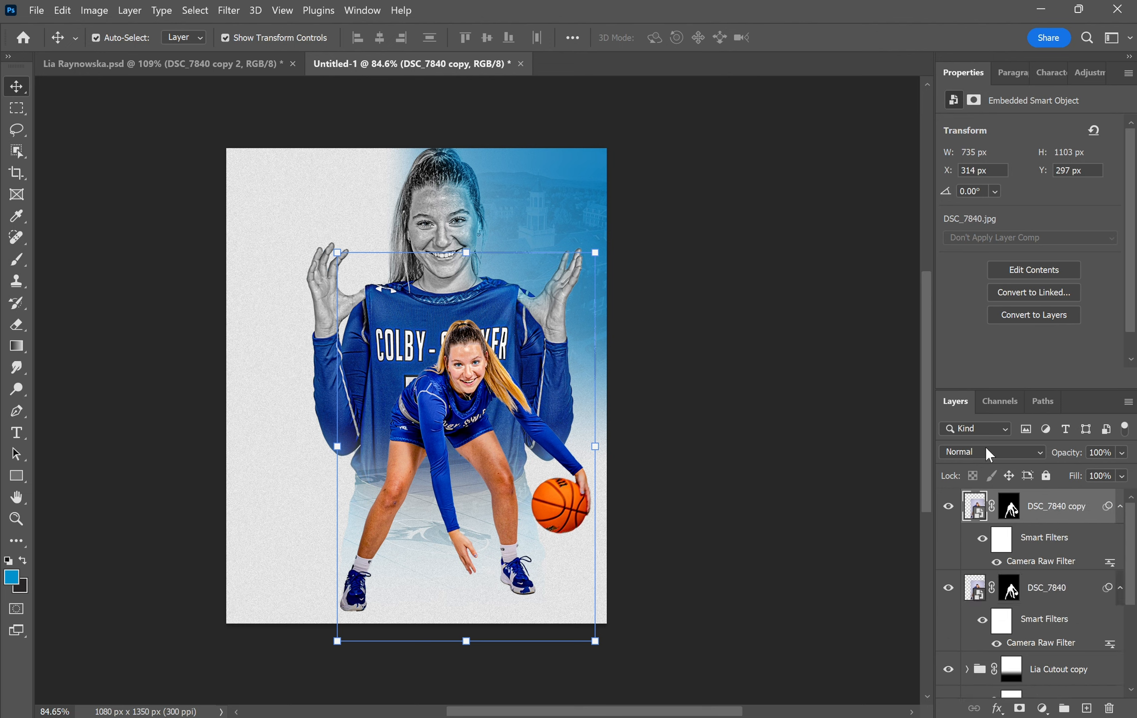
- Give DSC_7840 copy a High Pass filter in Overlay mode, clipped to the player layer
click(229, 10)
mouse_move(293, 350)
click(466, 363)
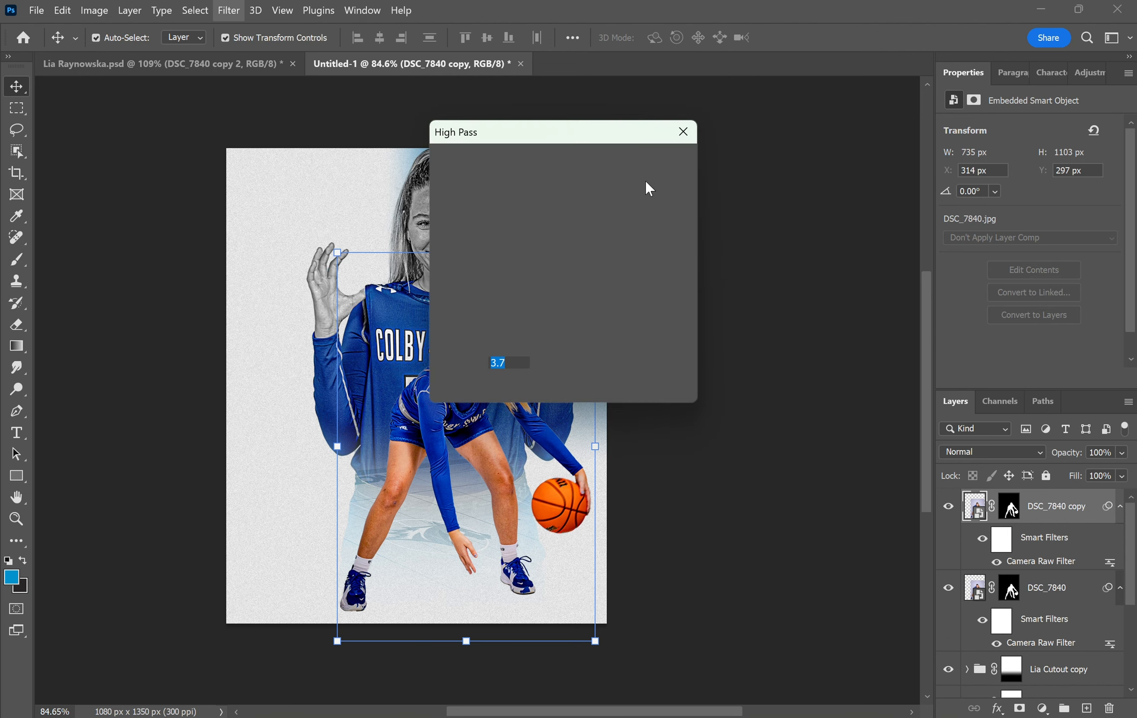
click(655, 165)
click(992, 452)
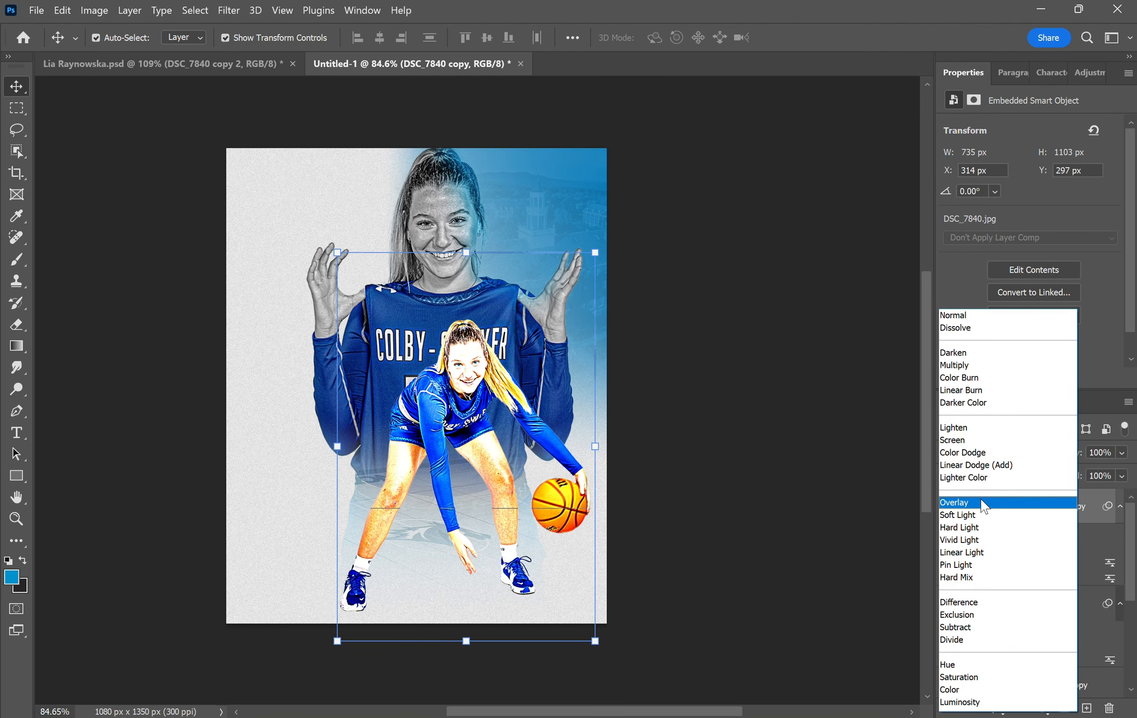
click(1051, 506)
right_click(1053, 513)
click(954, 425)
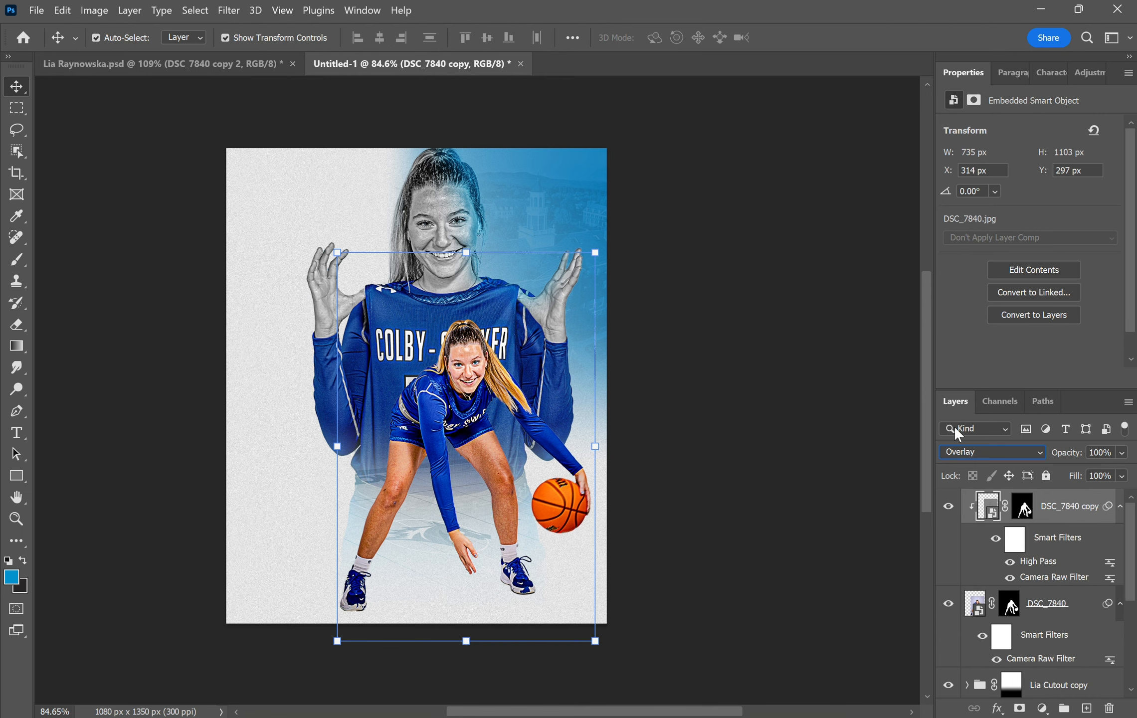
- Add a clipped Black & White adjustment masked by an inverted Blues colour range, then deselect
click(1086, 74)
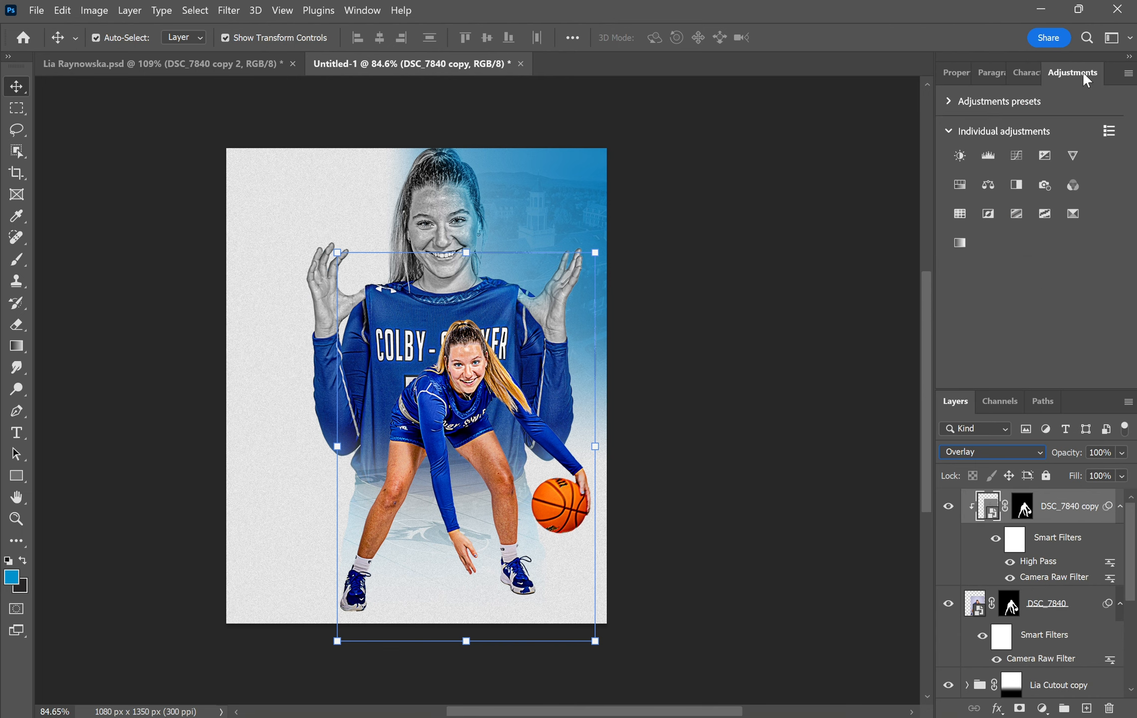
click(1017, 184)
right_click(1079, 508)
click(983, 392)
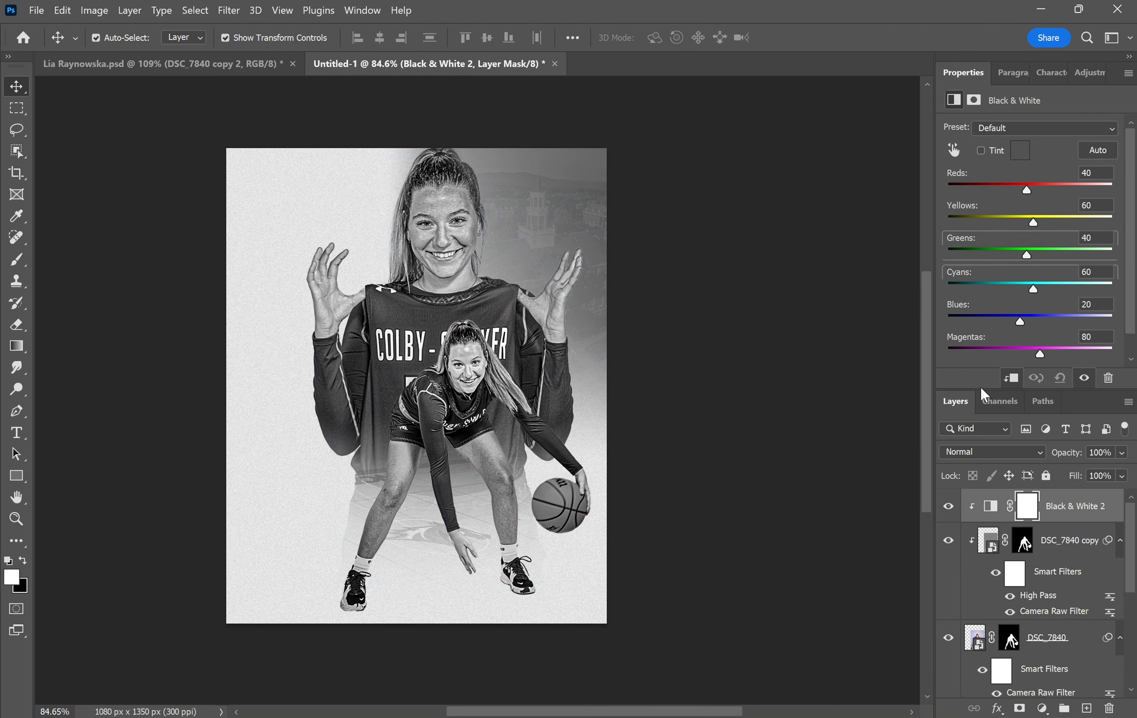
click(974, 101)
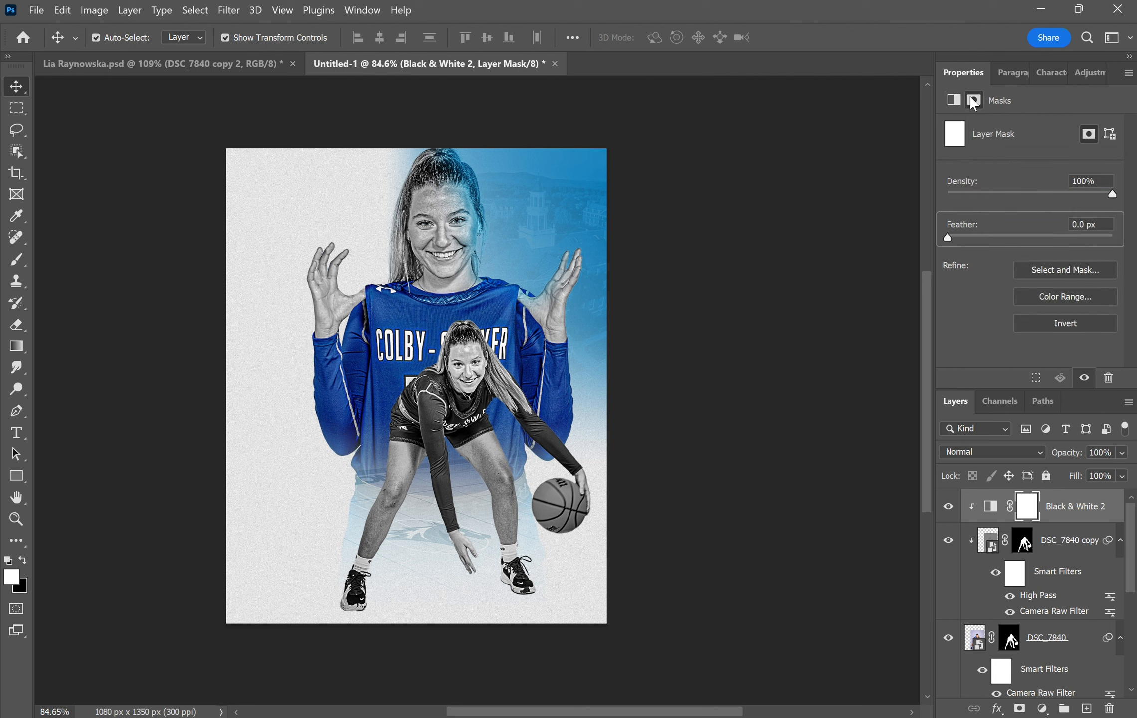
click(1060, 294)
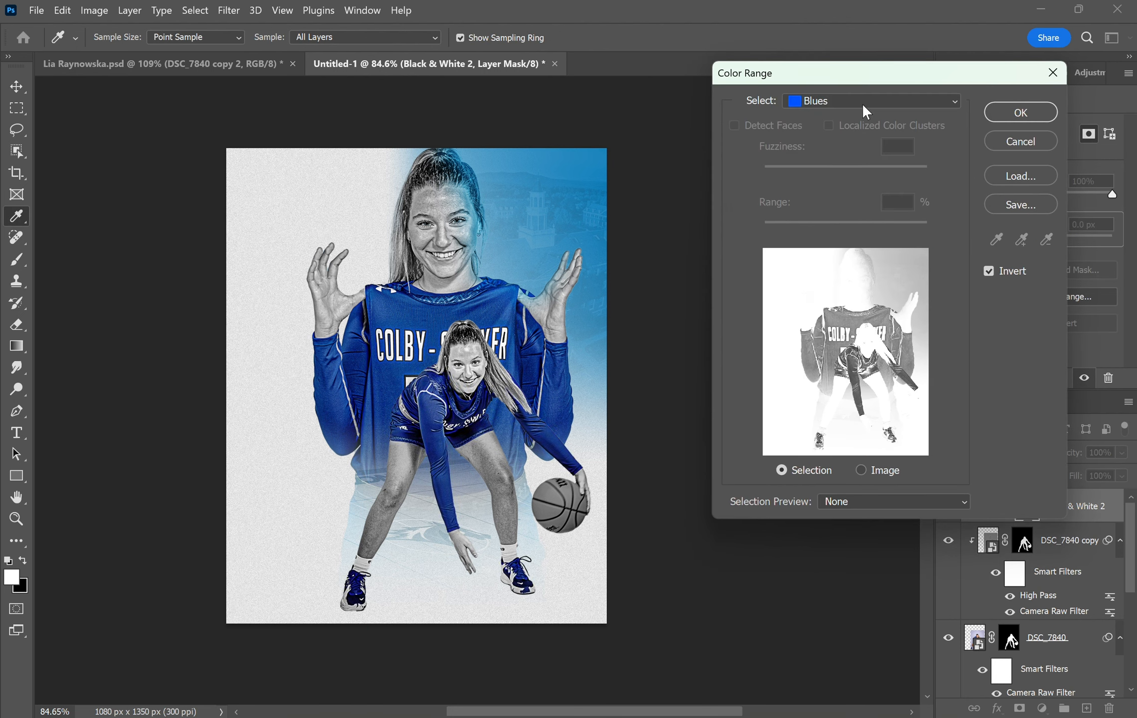
click(1021, 112)
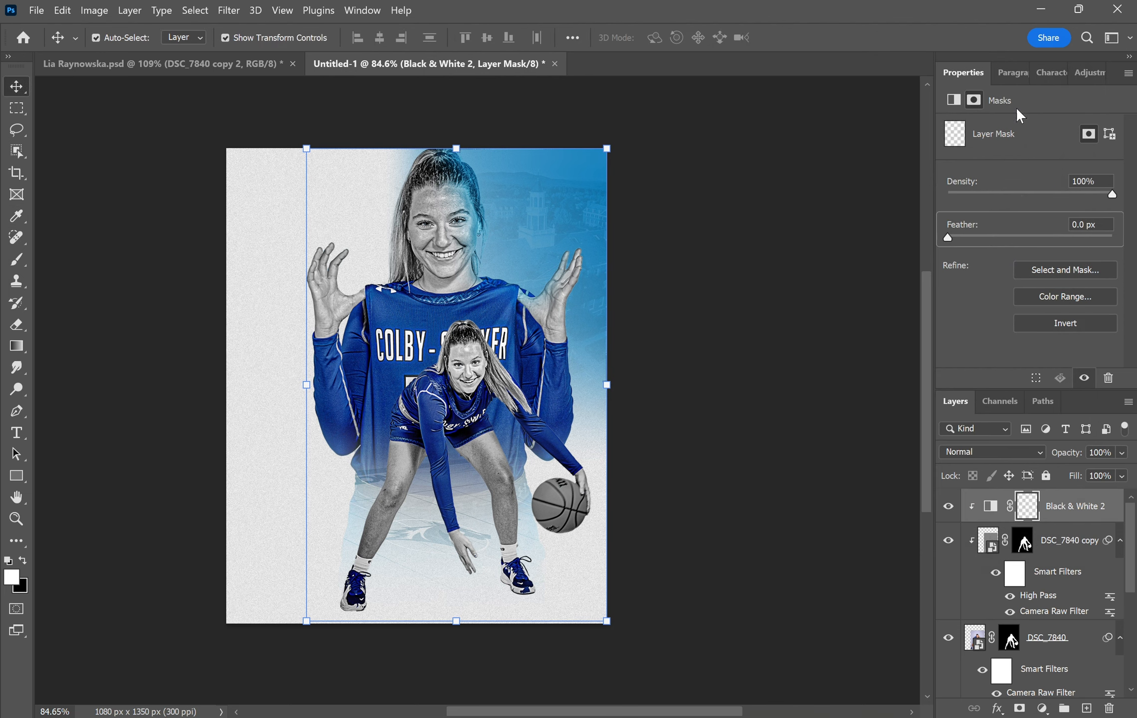
click(488, 99)
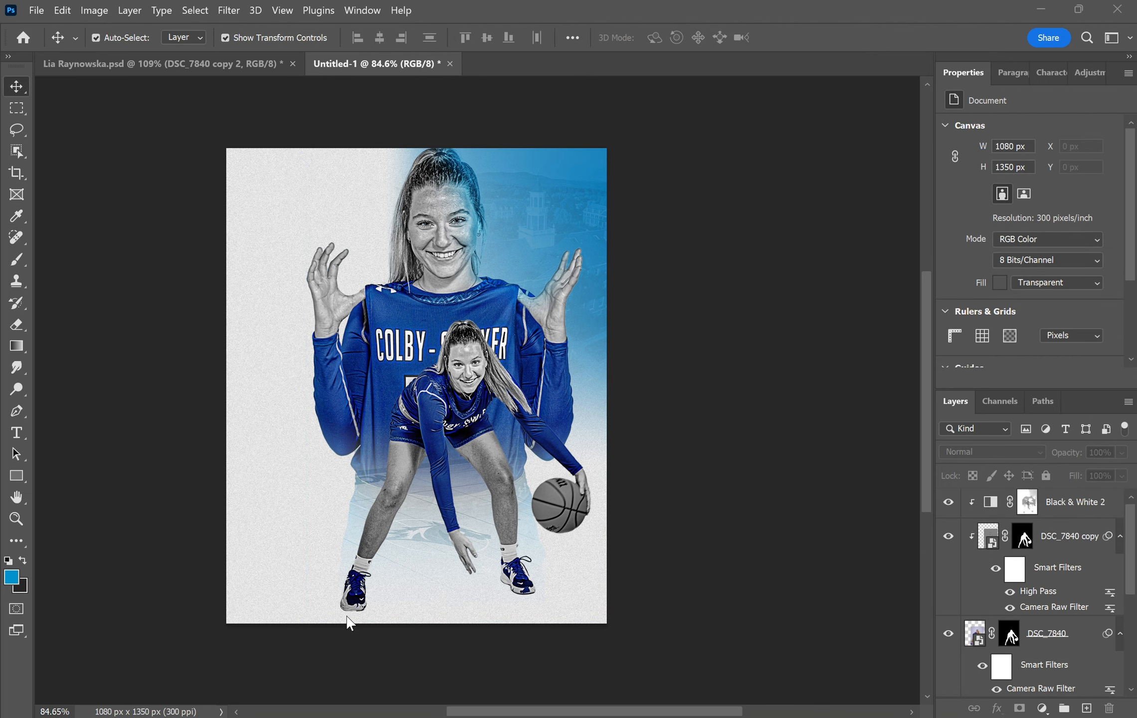
scroll(1031, 629, down, 1)
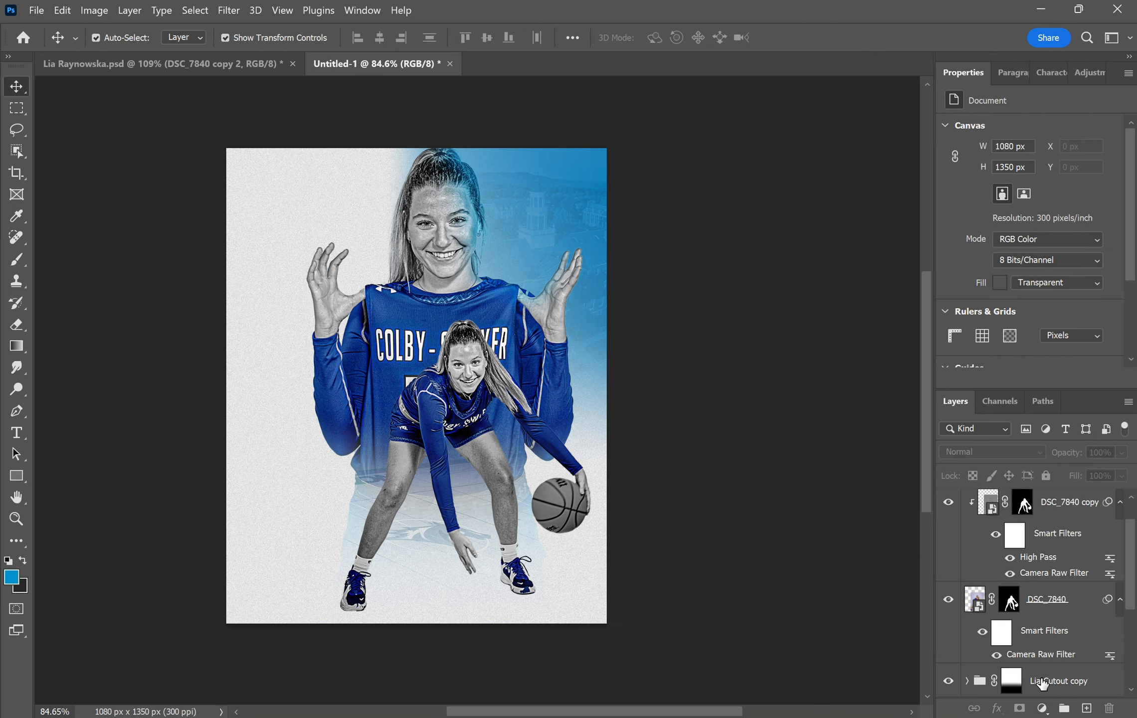
- Create a new layer above Lia Cutout copy and set a ~83 px, 0% hardness brush at 10% flow
click(1080, 683)
click(1086, 708)
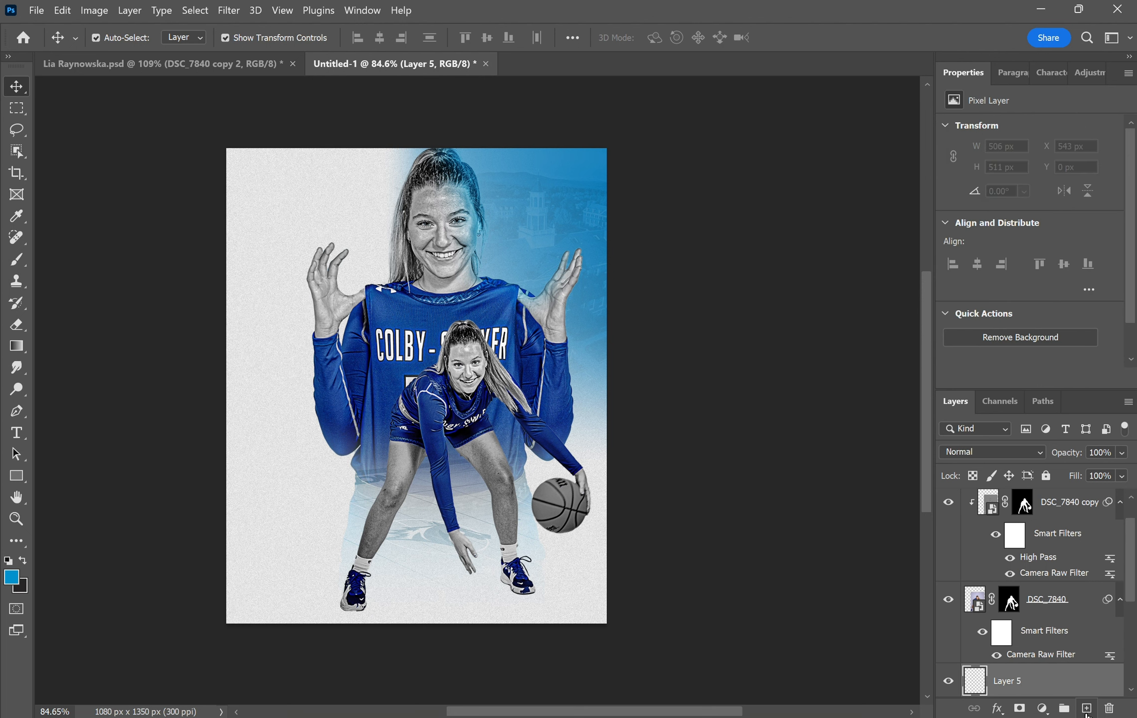
click(15, 261)
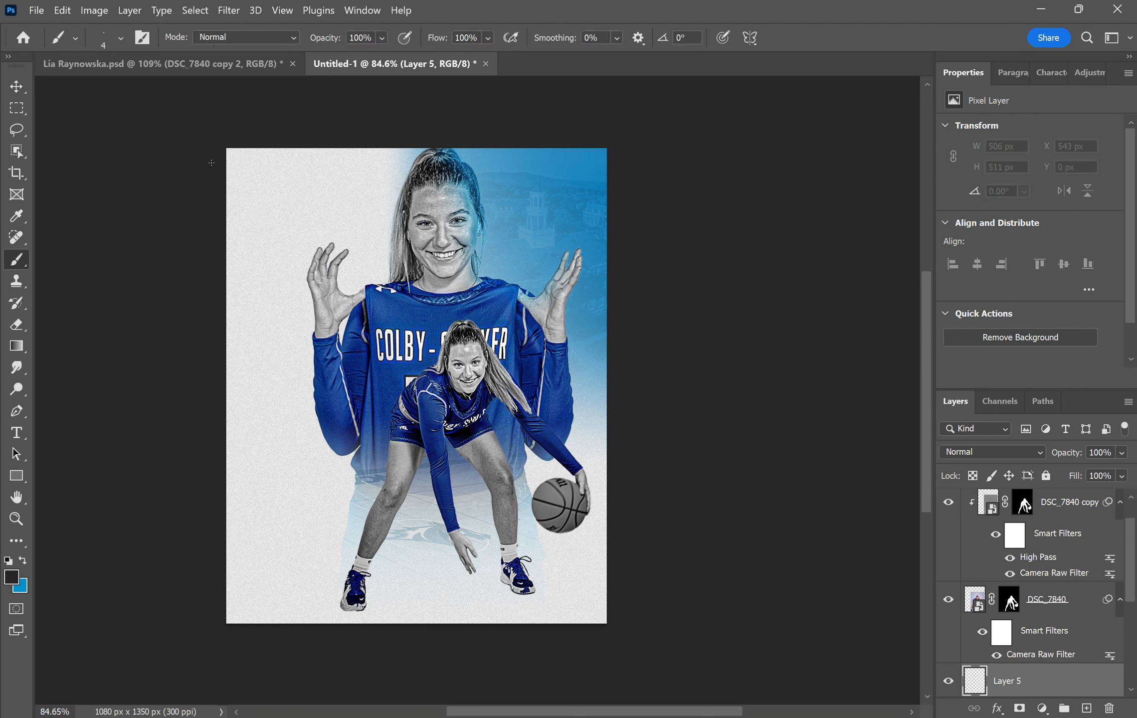
click(114, 48)
drag(99, 93, 121, 92)
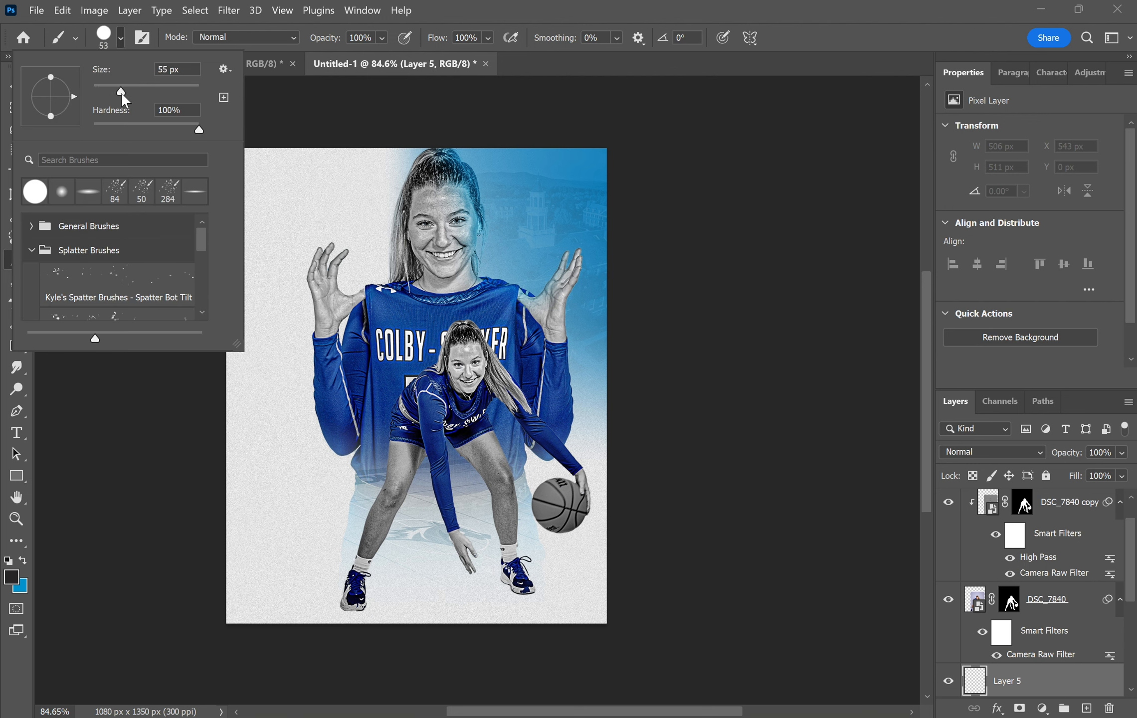
click(83, 196)
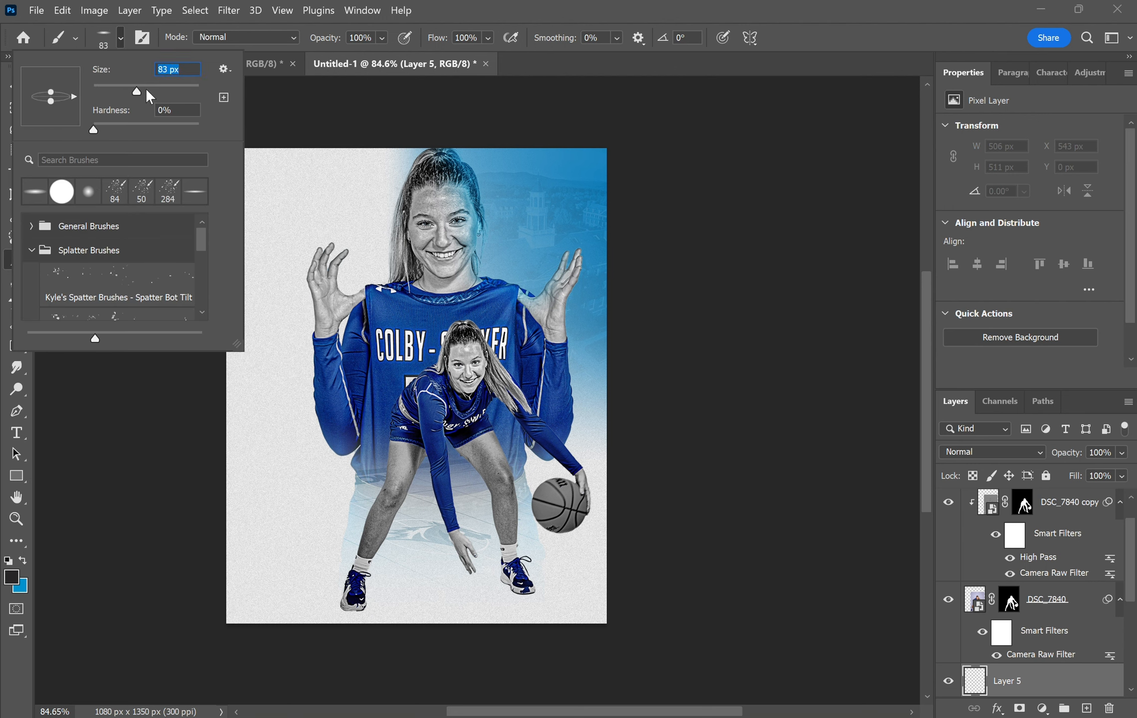
drag(146, 90, 144, 90)
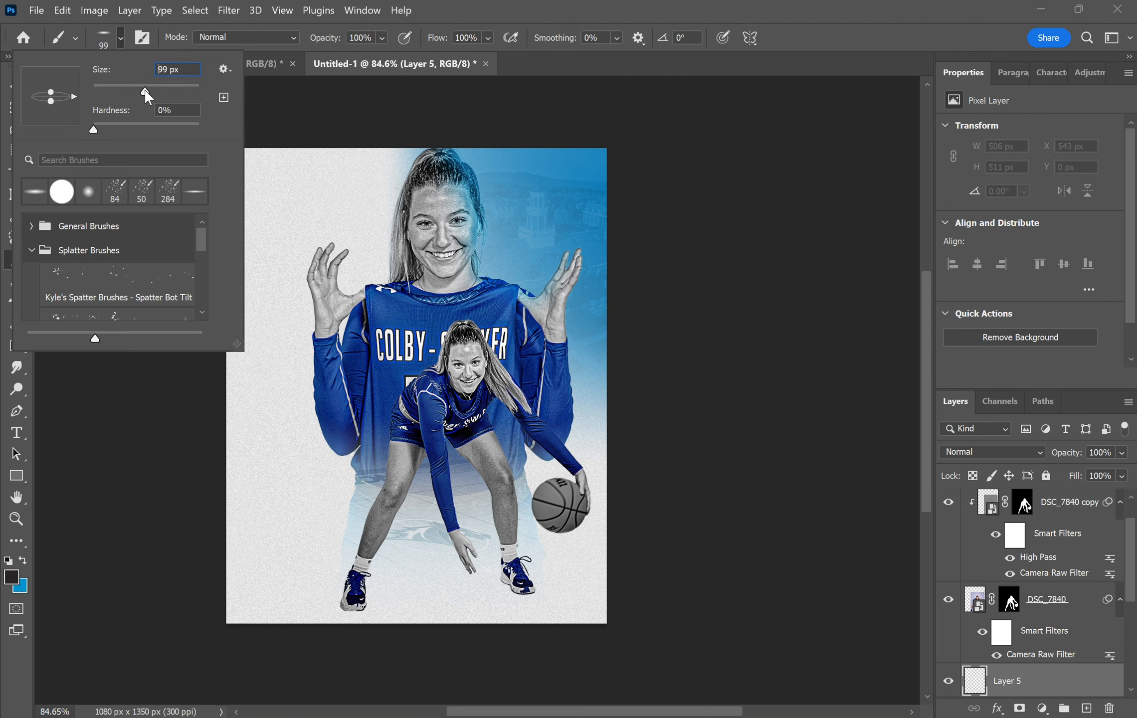
click(464, 37)
- Paint soft shadows under the left and right shoes
scroll(477, 389, up, 10)
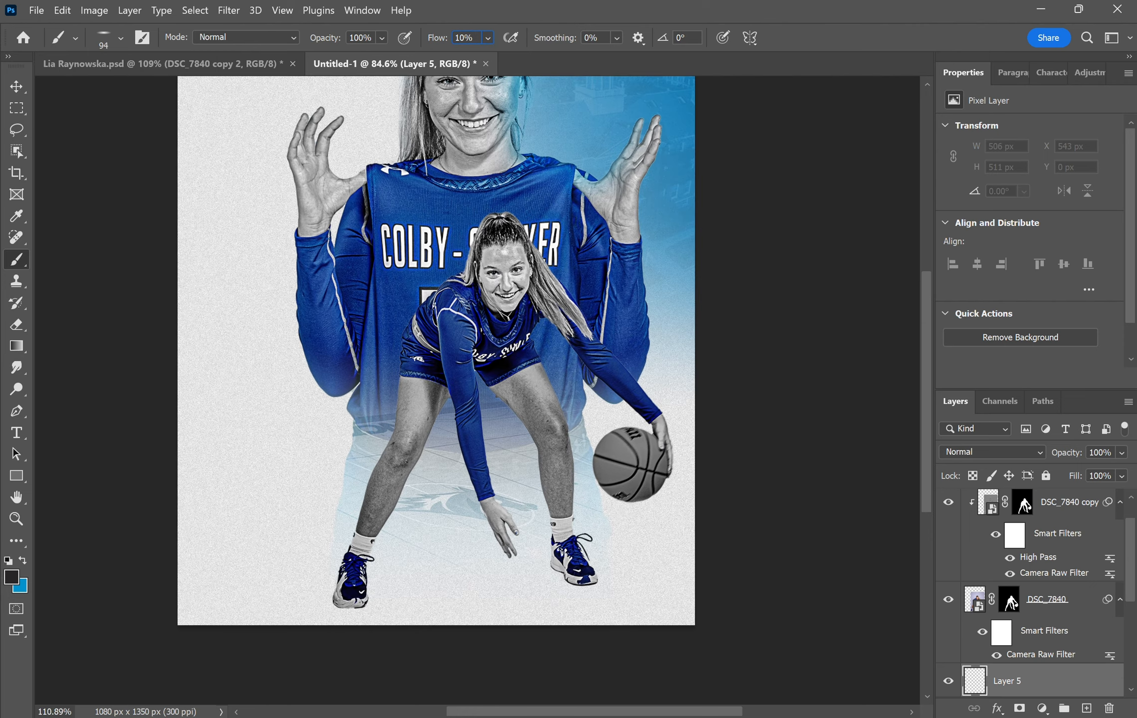
scroll(414, 624, up, 4)
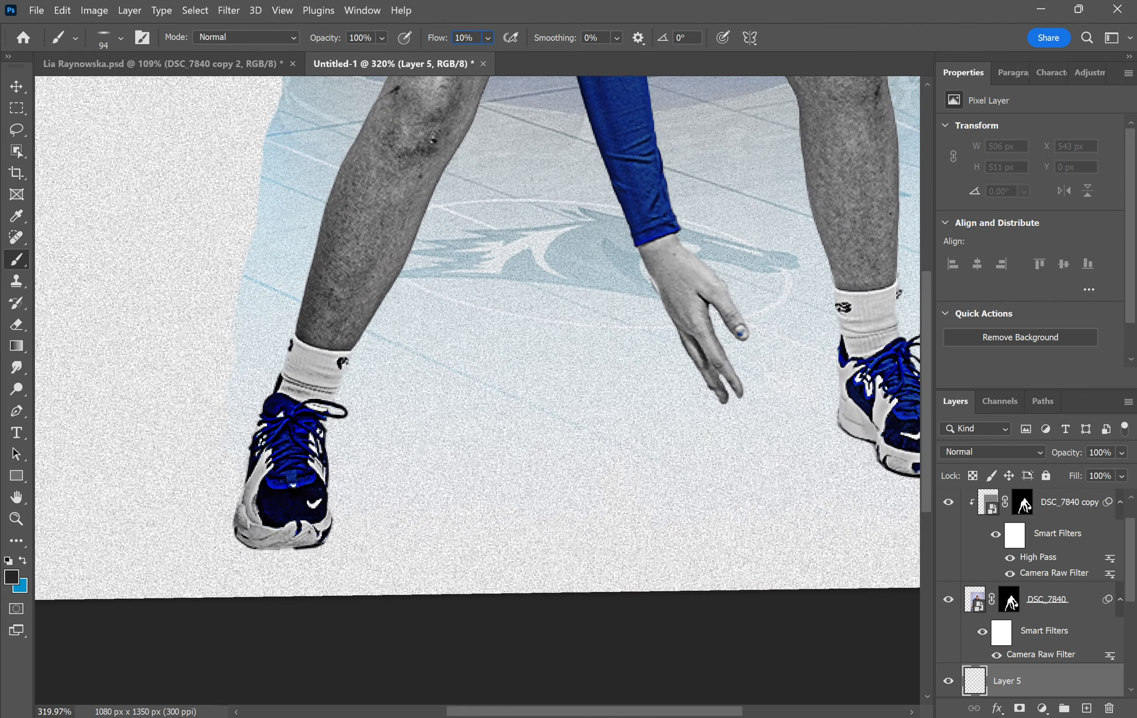
mouse_move(257, 468)
mouse_down()
mouse_move(255, 551)
mouse_move(271, 468)
mouse_move(264, 525)
mouse_move(295, 549)
mouse_move(273, 460)
mouse_up()
mouse_move(748, 424)
mouse_down()
mouse_move(674, 409)
mouse_move(432, 428)
mouse_up()
scroll(698, 437, up, 2)
scroll(764, 476, up, 1)
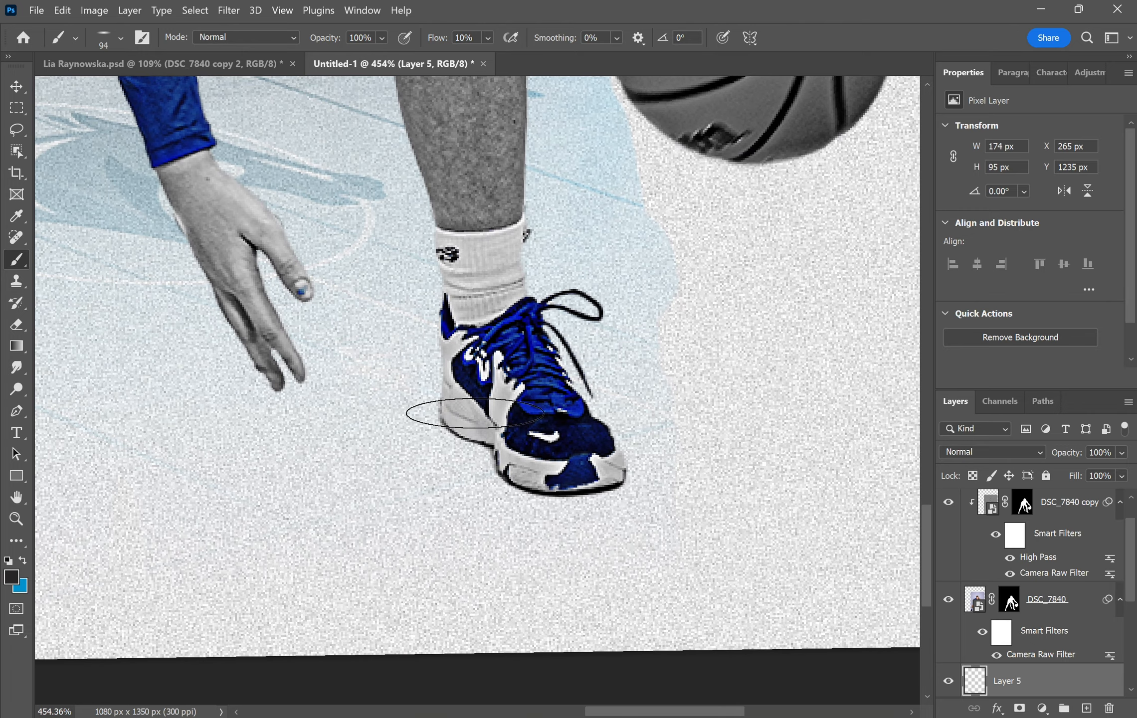
mouse_move(568, 495)
mouse_down()
mouse_move(483, 413)
mouse_move(572, 499)
mouse_move(477, 408)
mouse_up()
scroll(587, 482, down, 6)
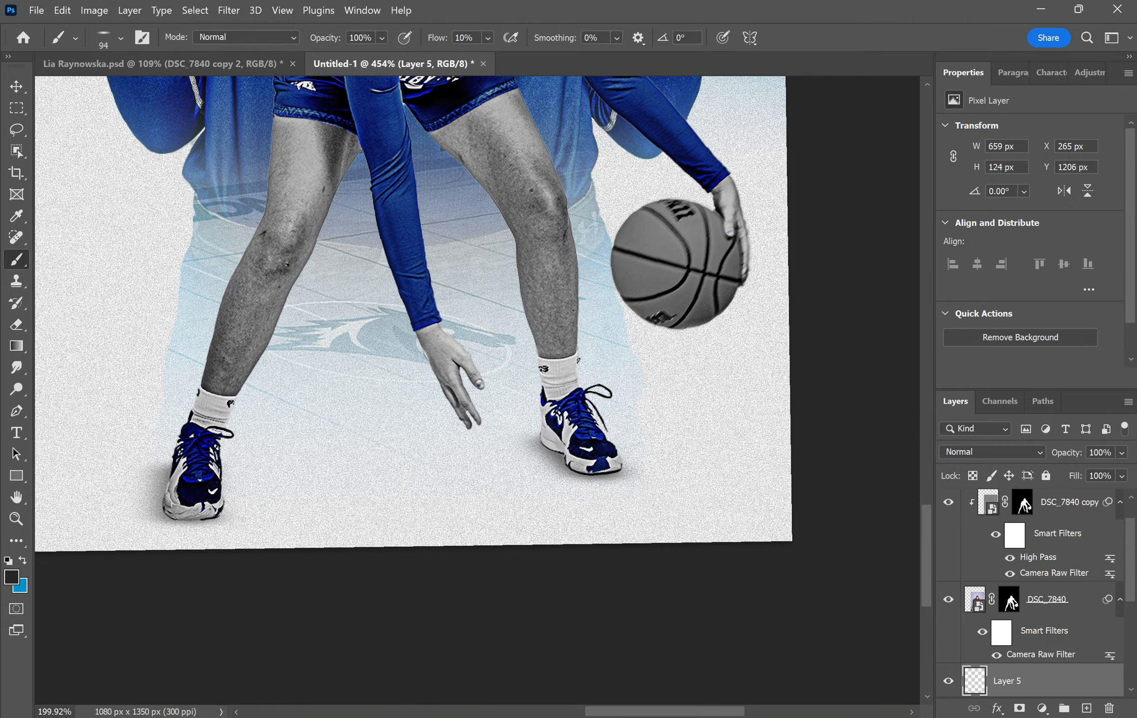
scroll(518, 549, down, 4)
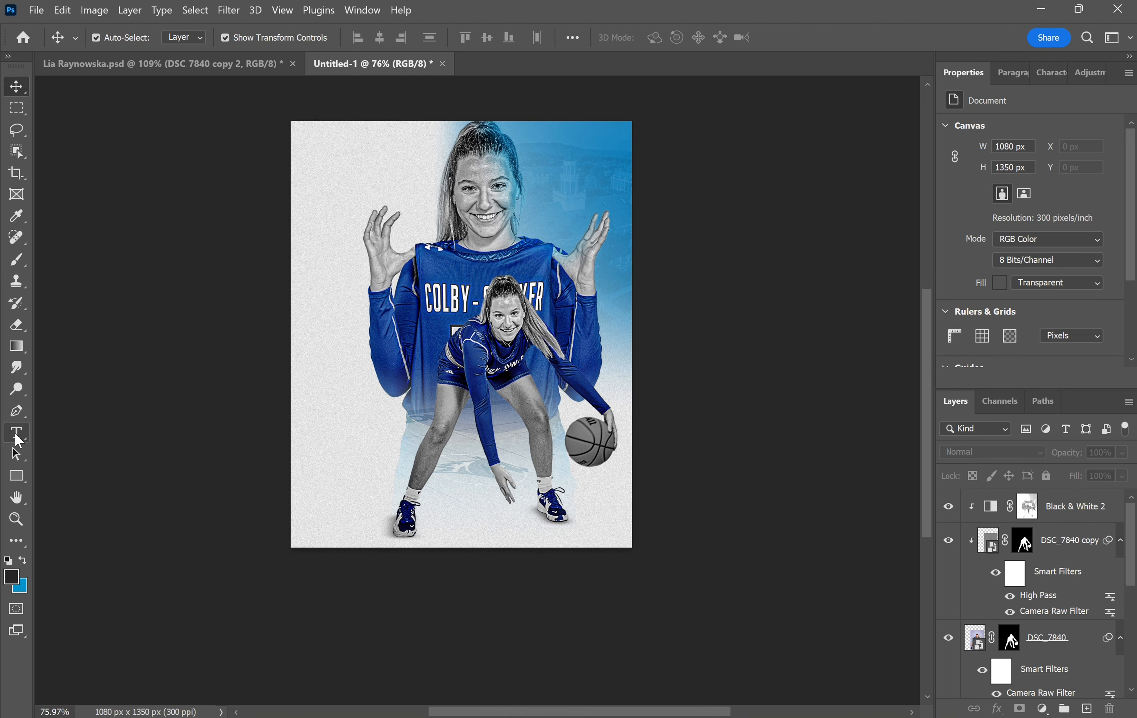
- Type a two-line I'M / BACK headline near the poster's top-left
click(19, 430)
click(332, 177)
text(J)
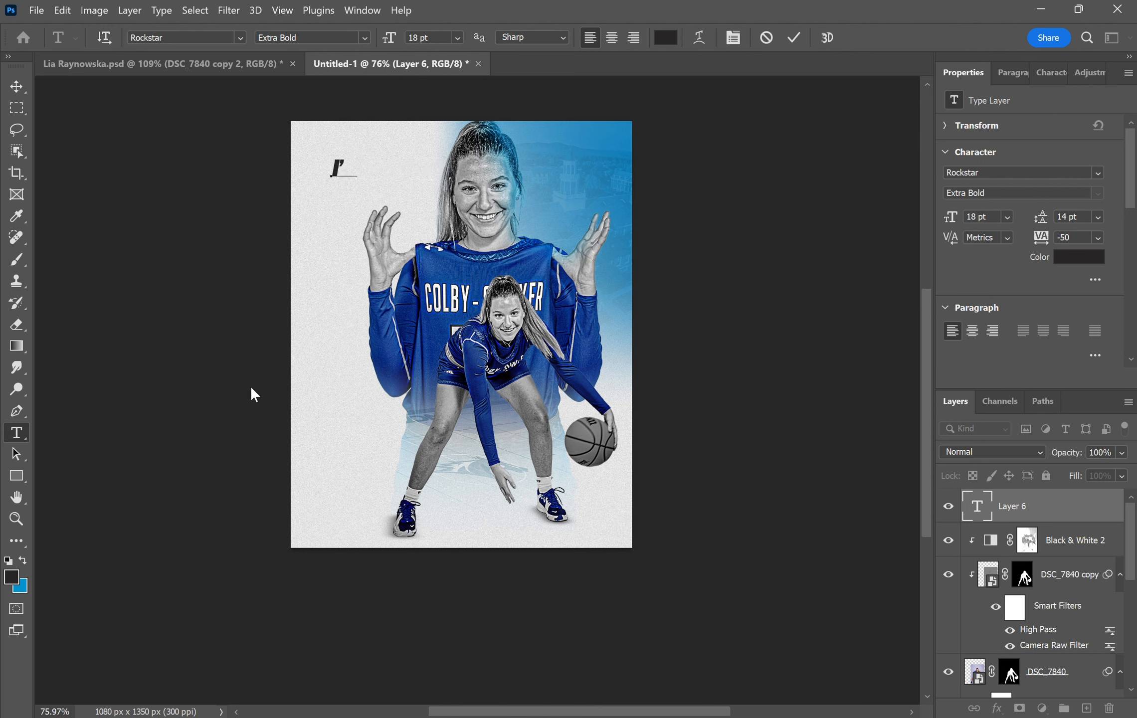
key(ctrl+Return)
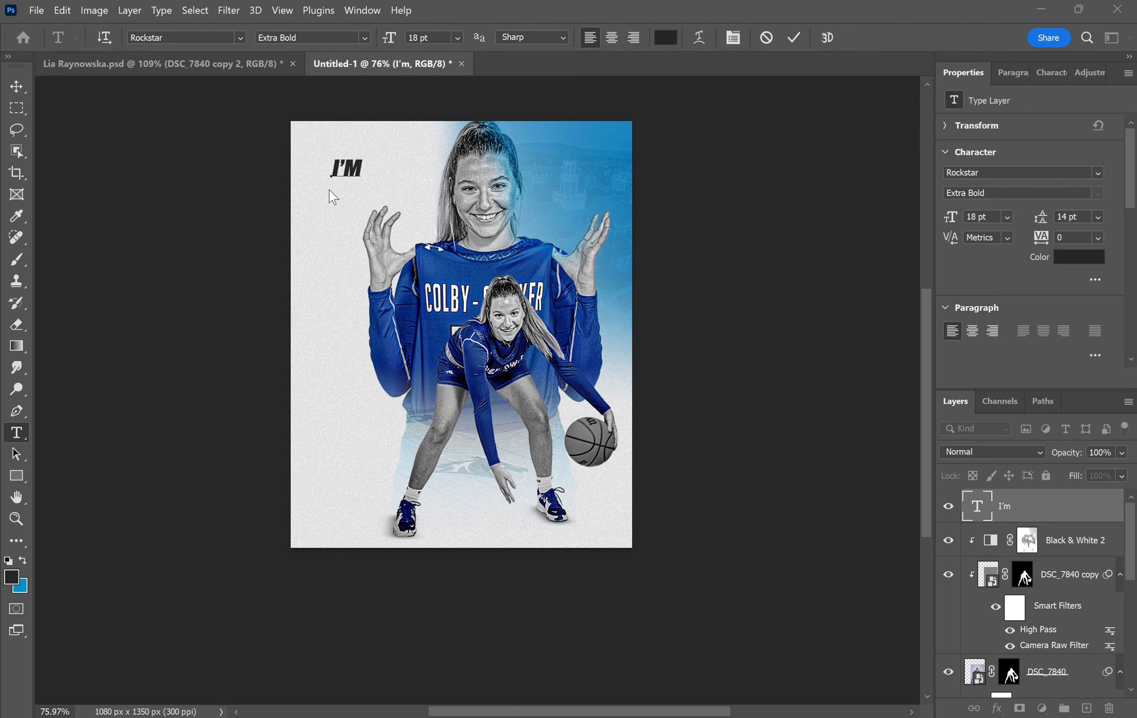
text(BACK)
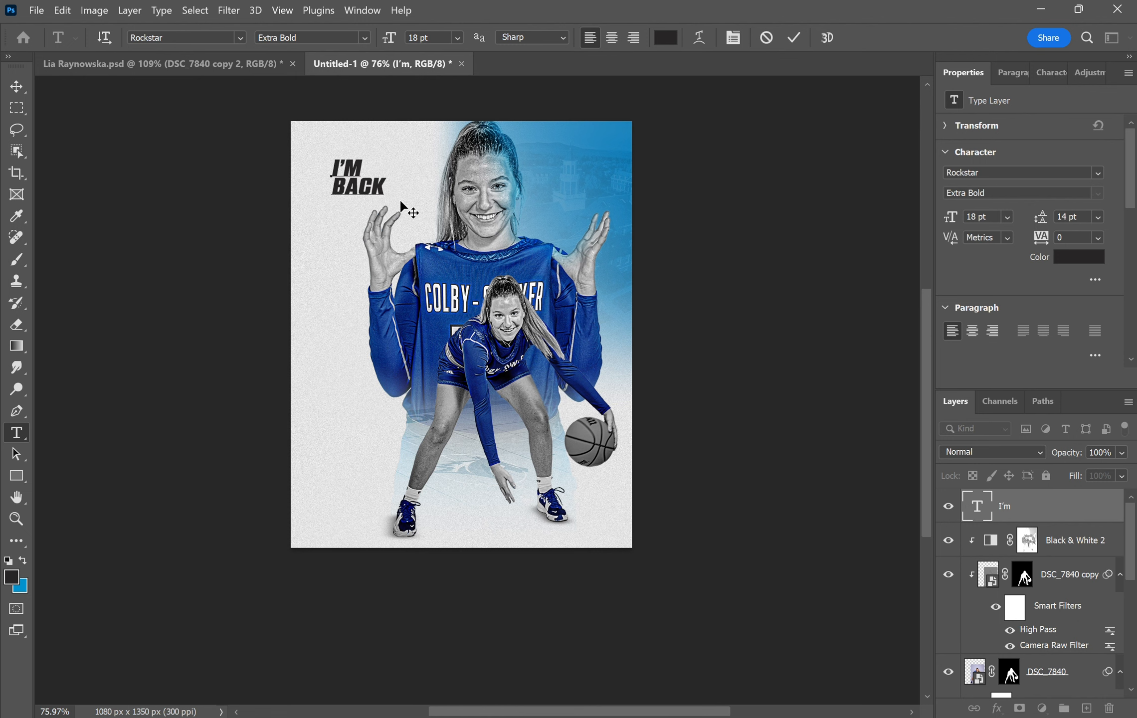
- Set the headline to 36 pt with 30 pt leading and move it into the top-left corner
key(ctrl+a)
click(457, 37)
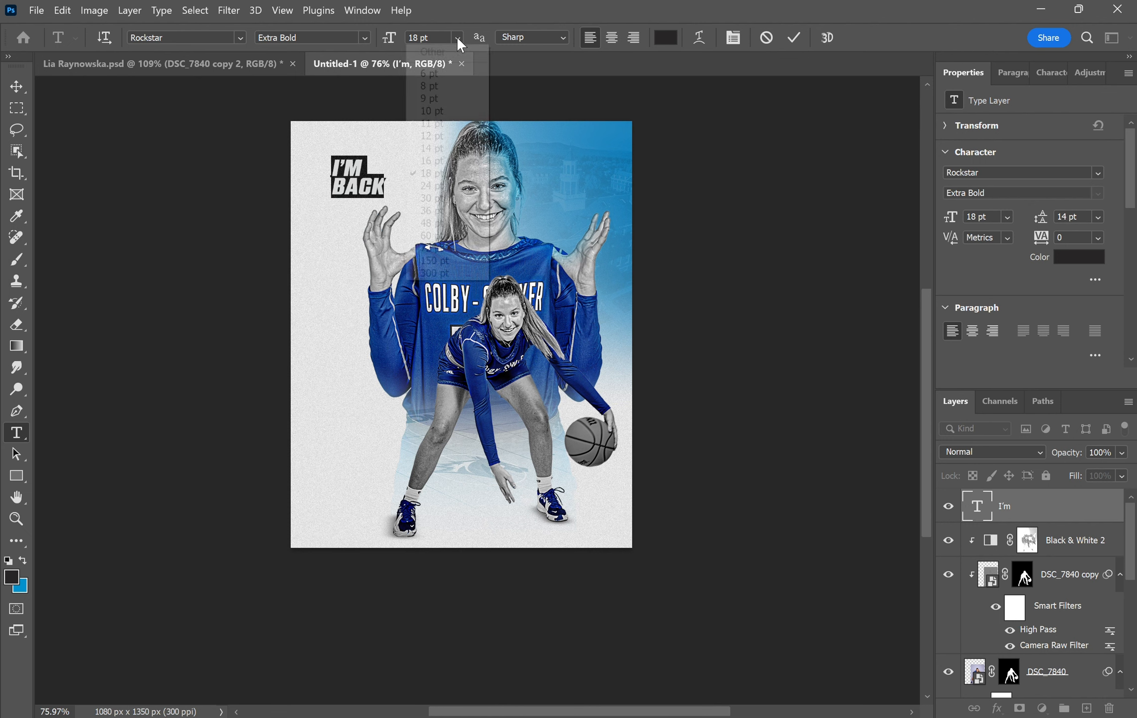
click(432, 210)
click(1097, 216)
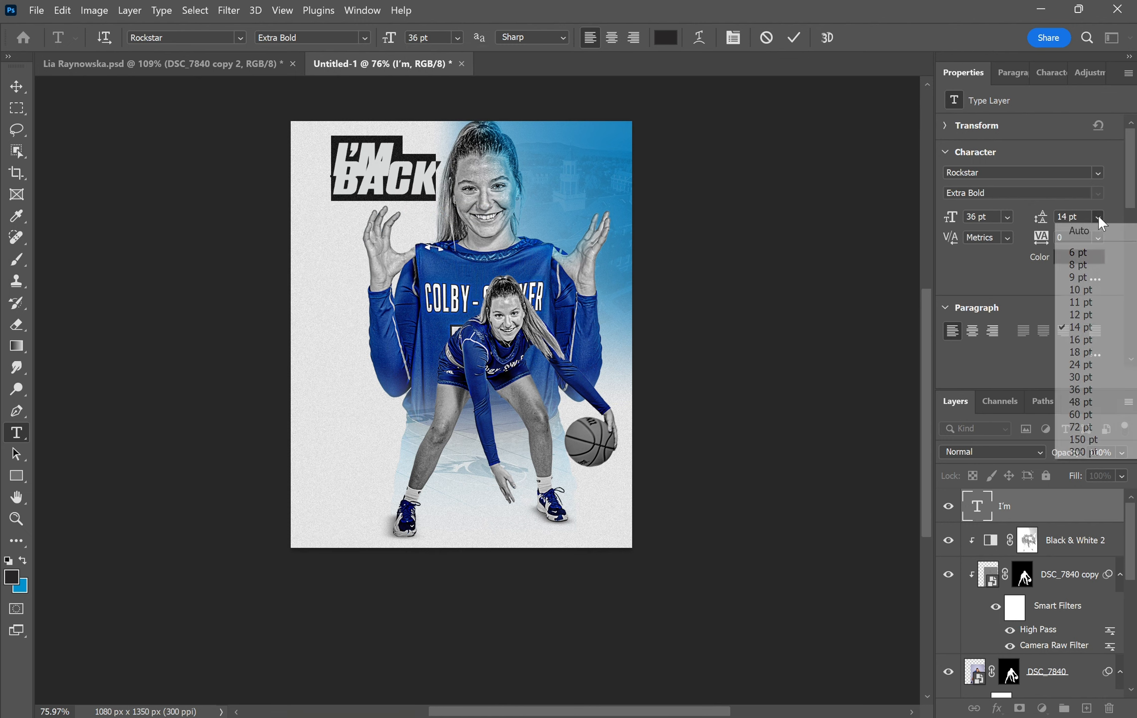
click(1089, 229)
click(1099, 216)
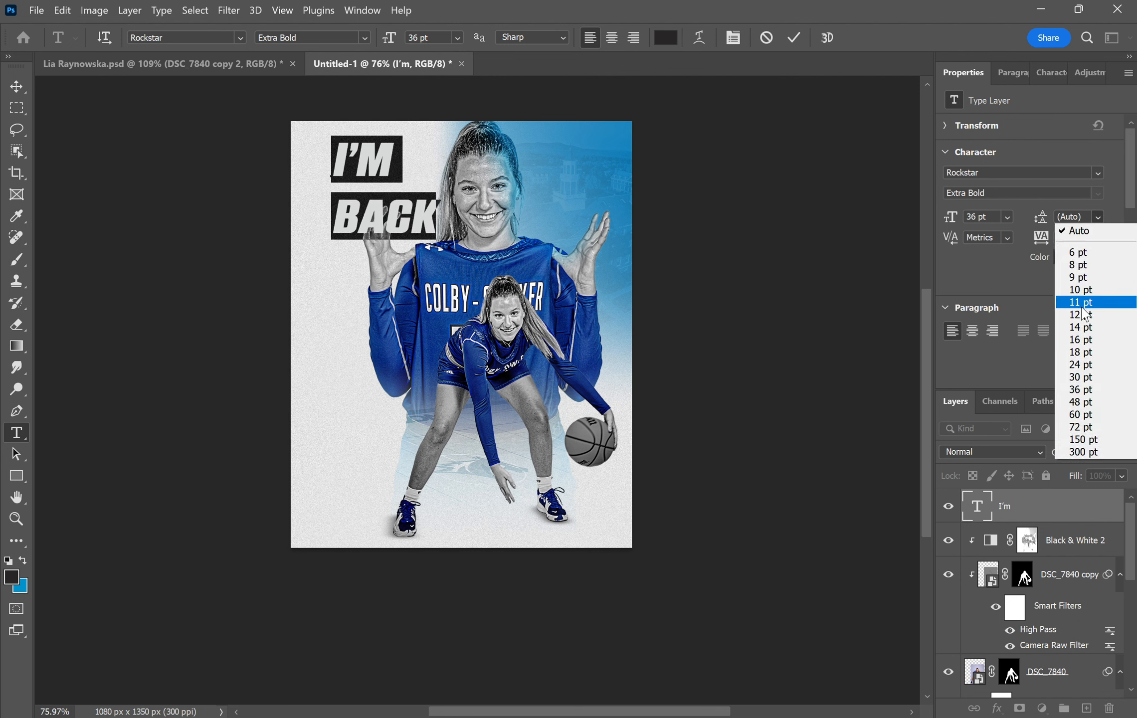
click(1072, 378)
click(16, 86)
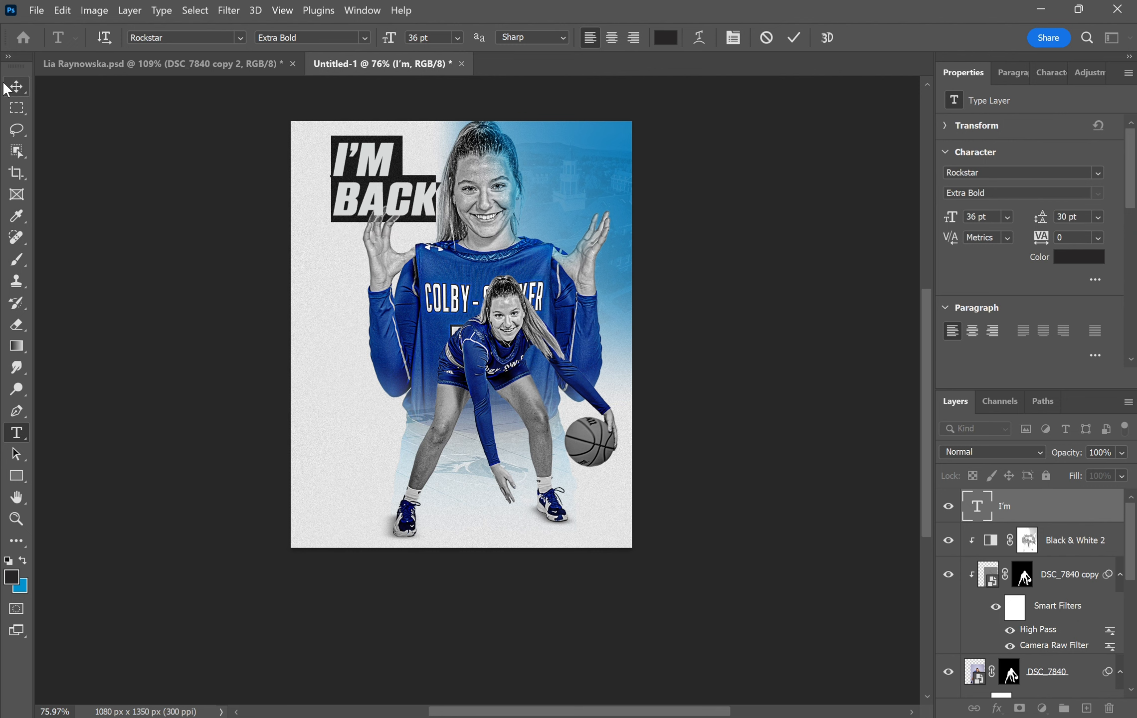
drag(384, 167, 351, 159)
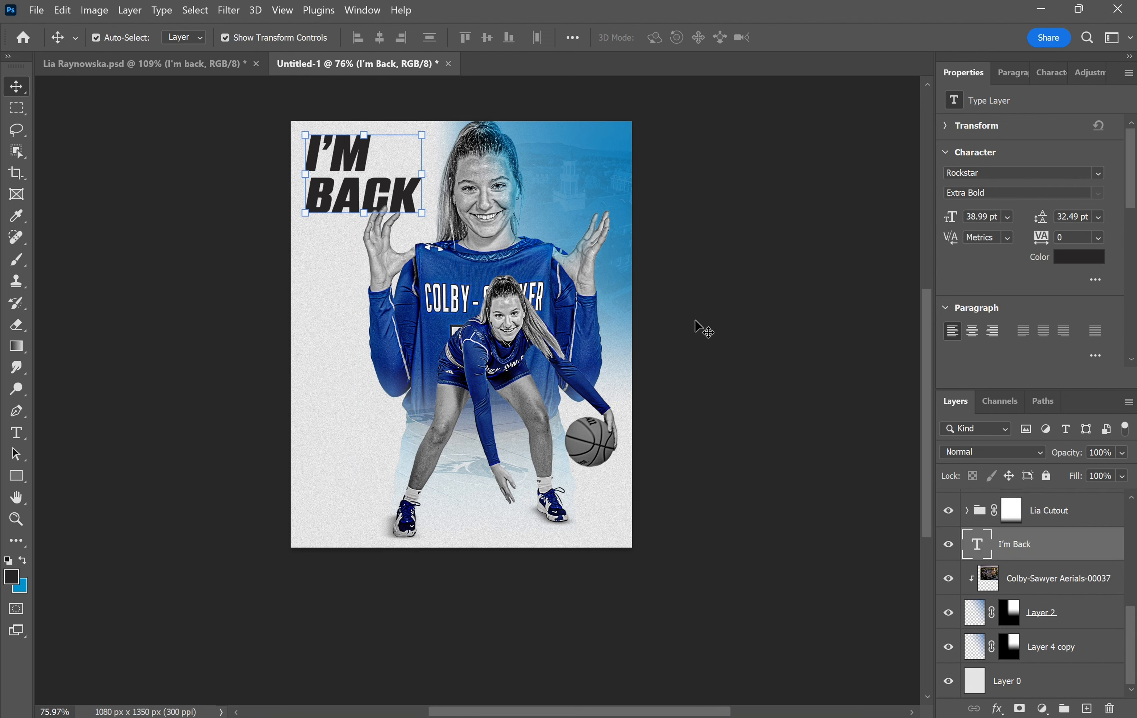
- Colour the headline text blue 0092cd
click(703, 328)
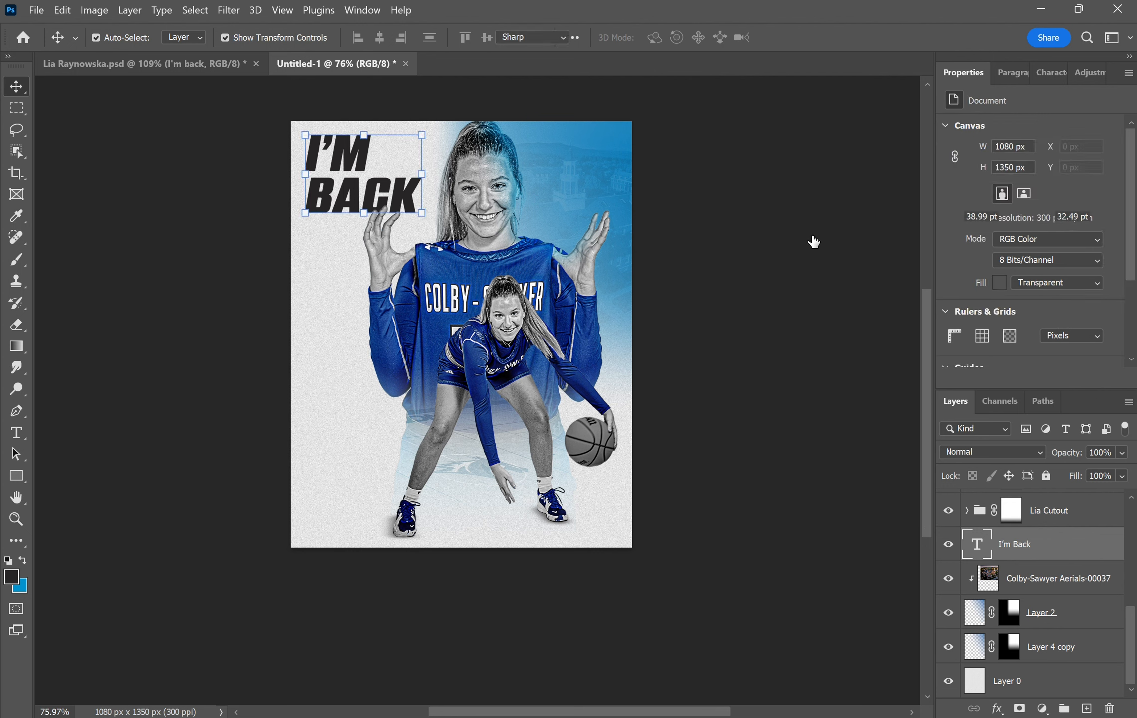
key(Return)
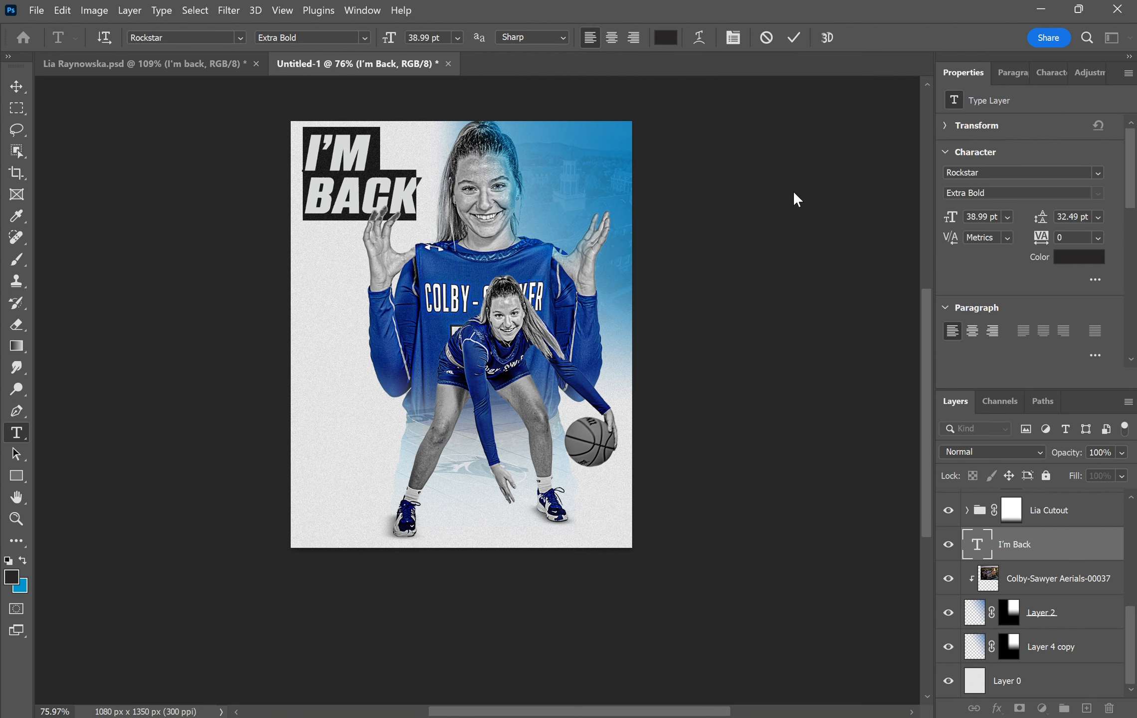
click(668, 42)
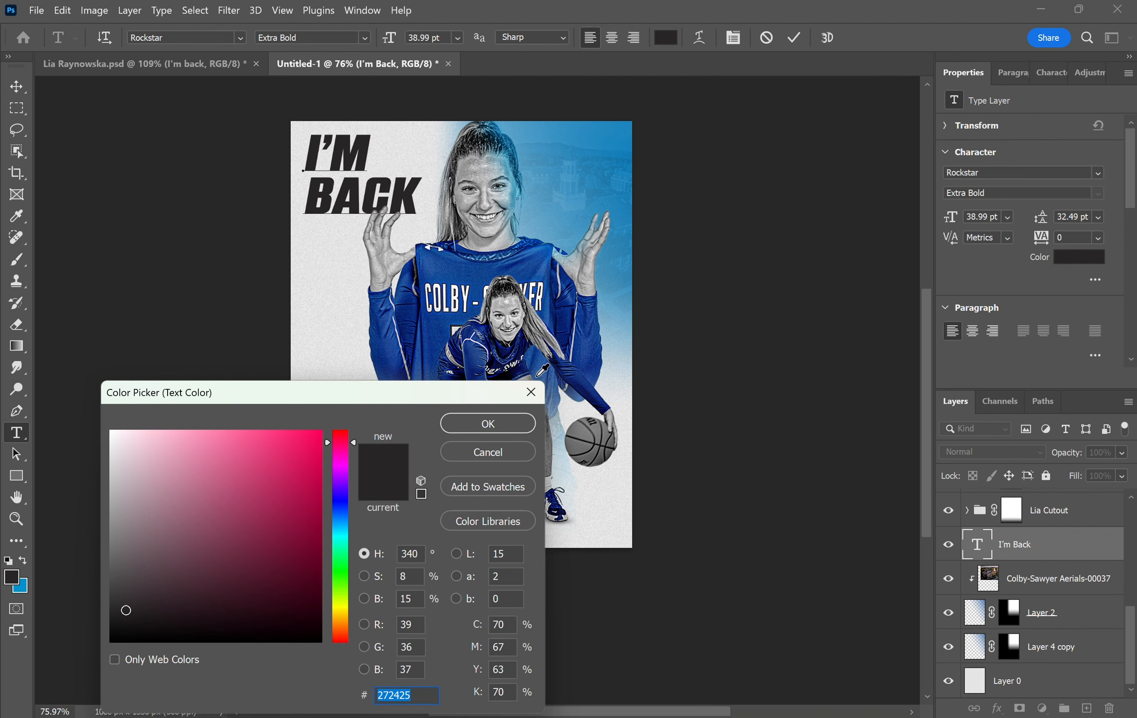
text(0092)
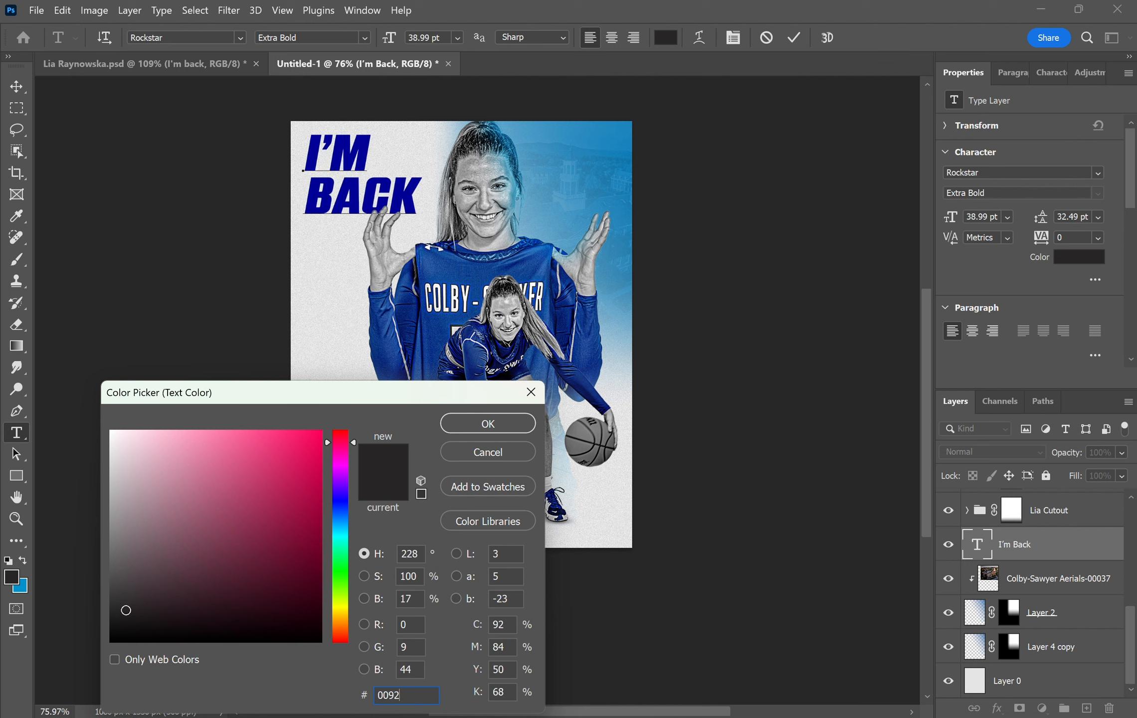
text(cd)
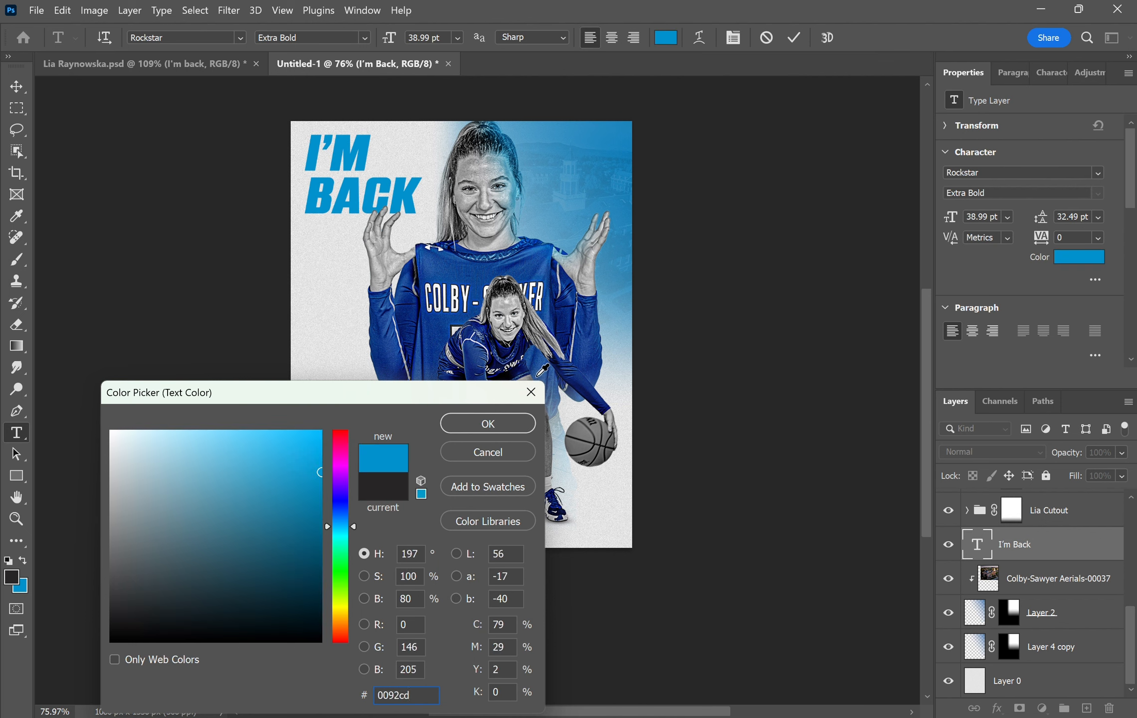
key(Return)
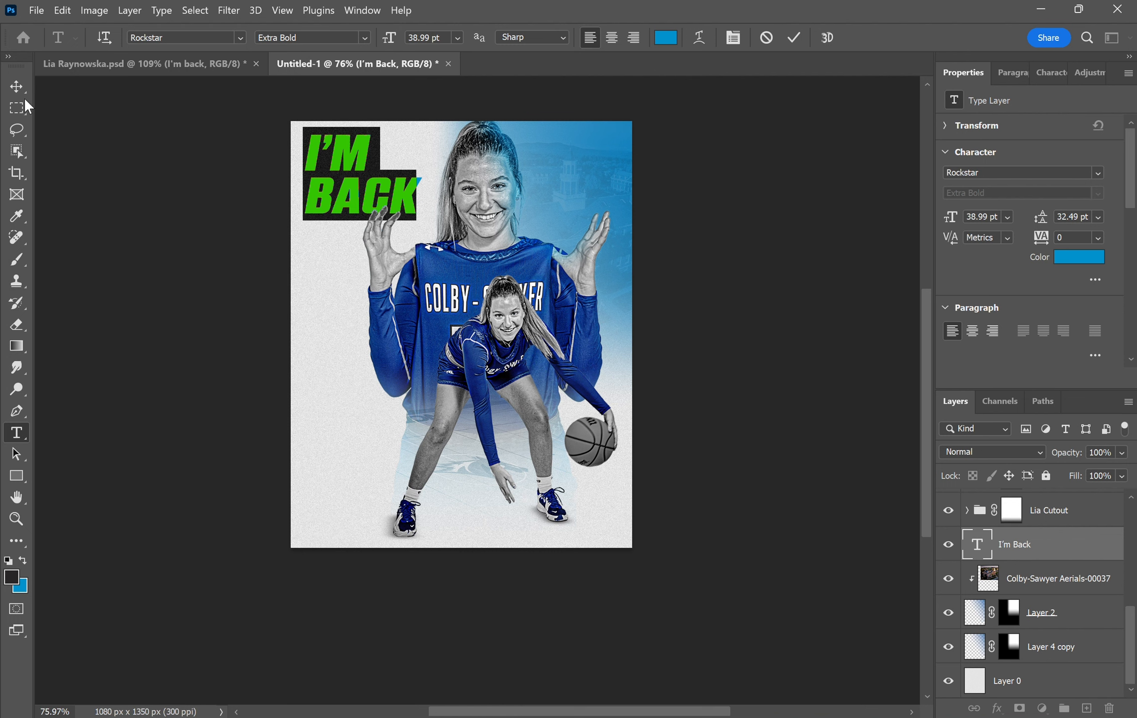
click(16, 82)
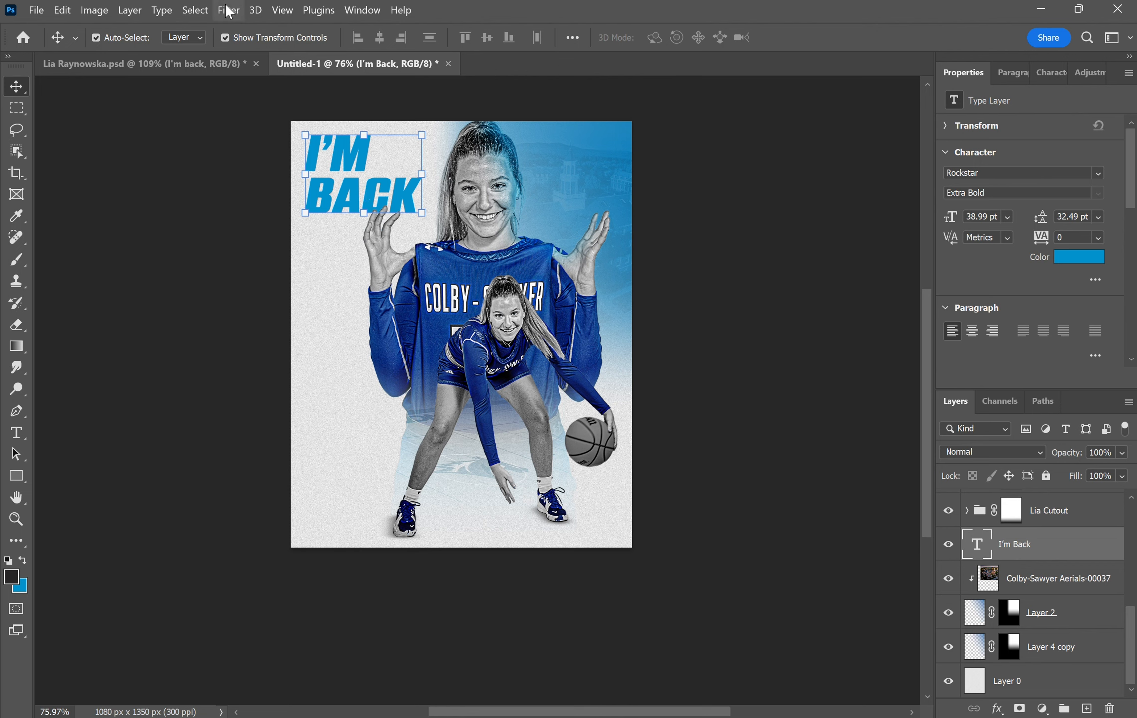
- Convert the I'M BACK headline to a smart object for smart filters
click(228, 15)
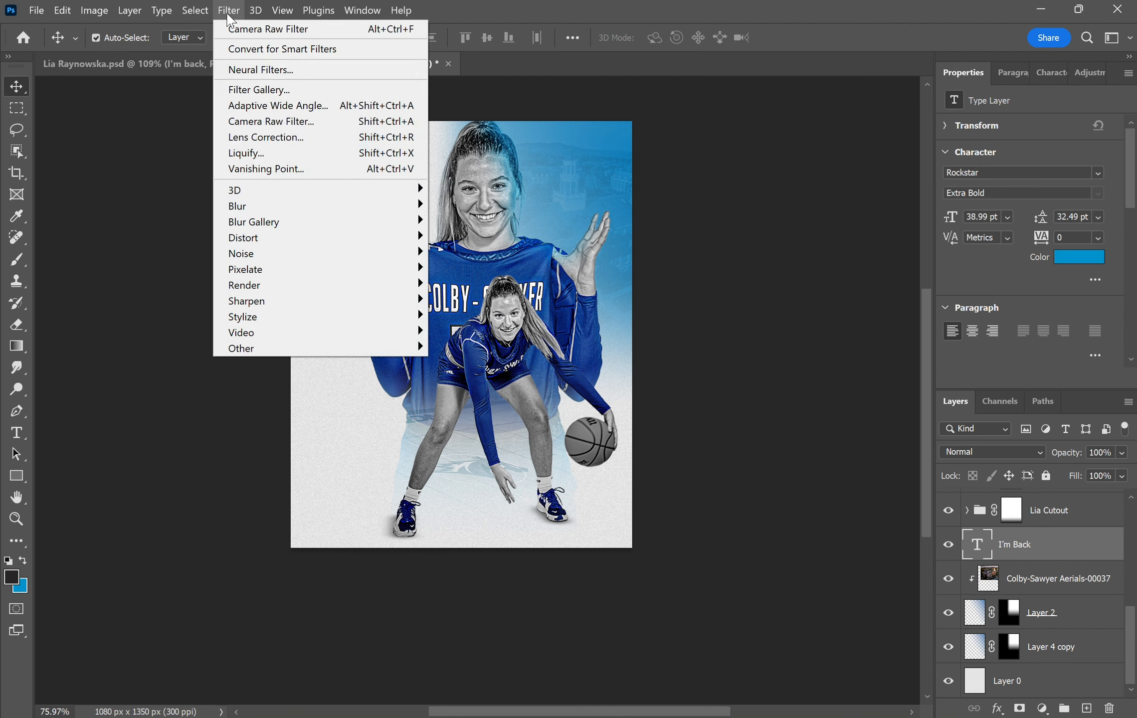
click(241, 49)
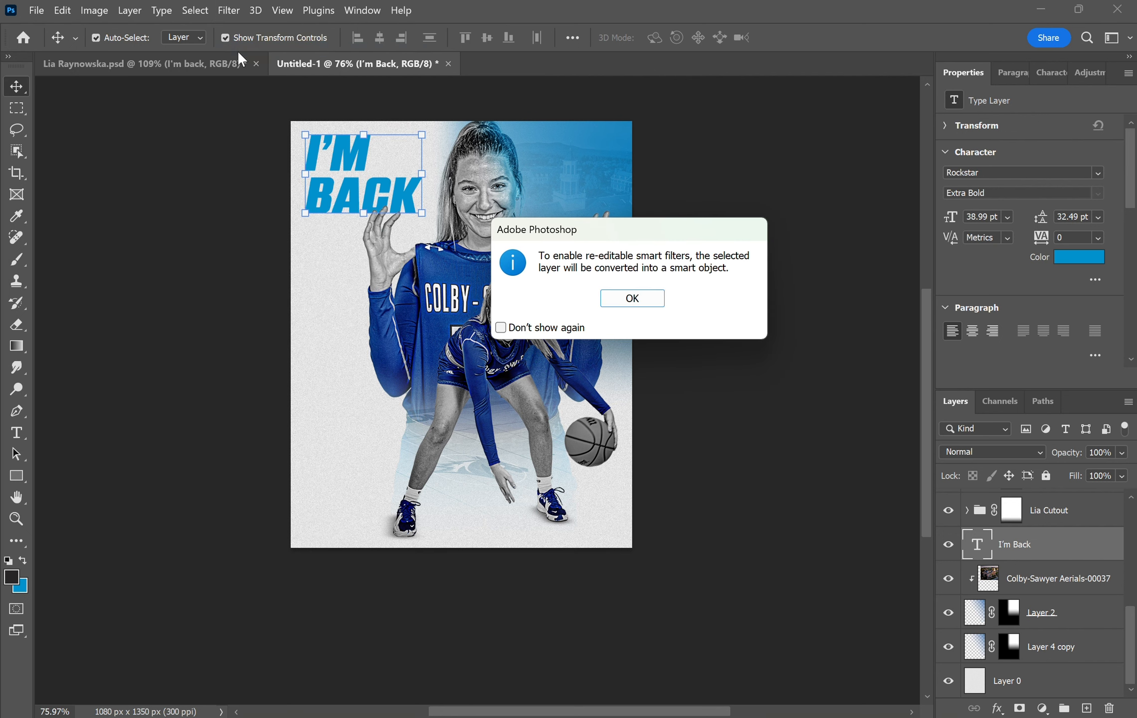
click(618, 301)
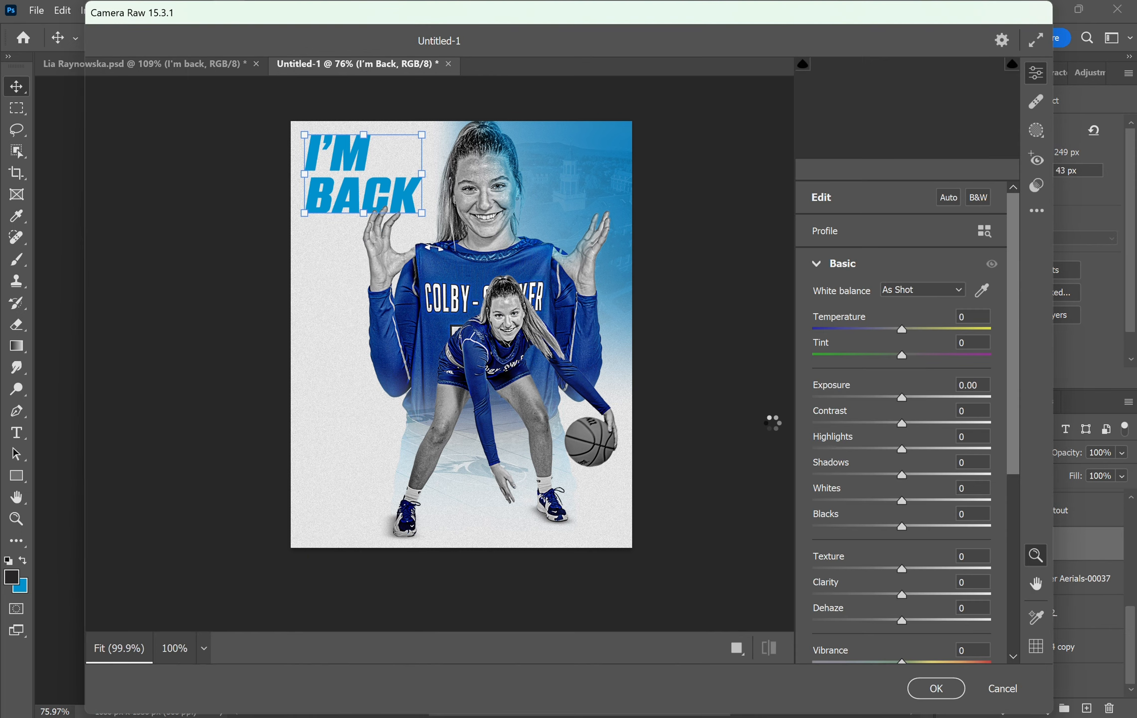
- In Camera Raw, set Texture 36, Clarity 26, Dehaze 17 and Vignetting 32
text(36)
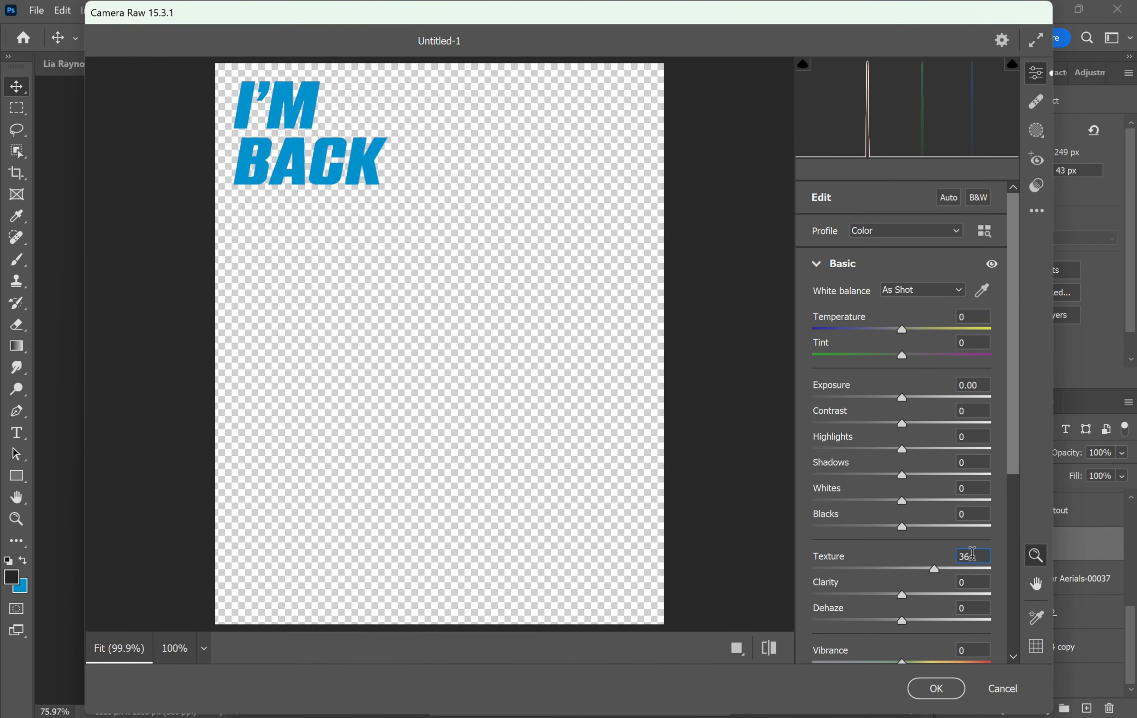
text(17)
key(Return)
scroll(1012, 467, down, 5)
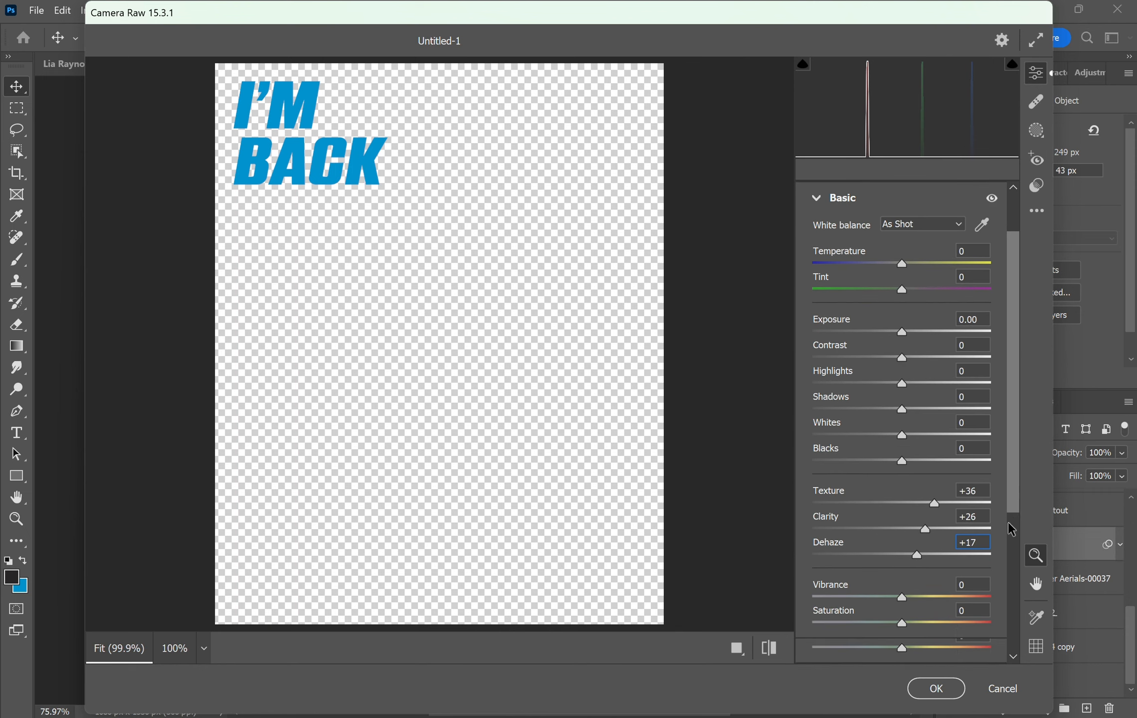
scroll(947, 588, down, 5)
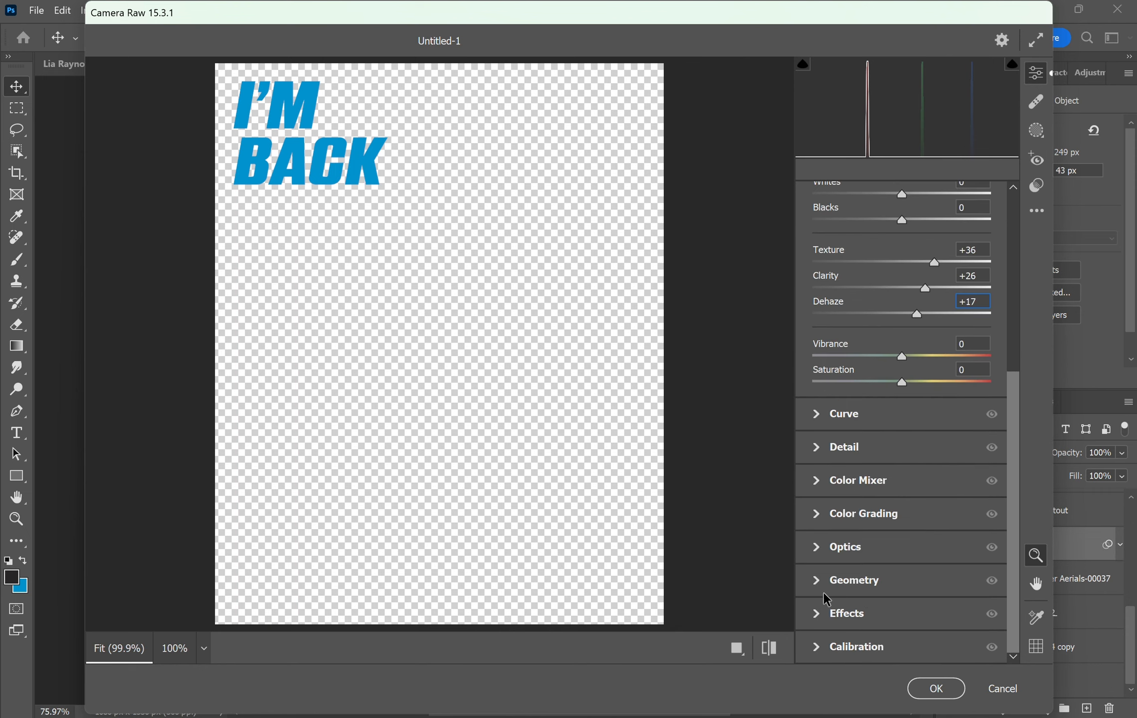
click(955, 612)
text(32)
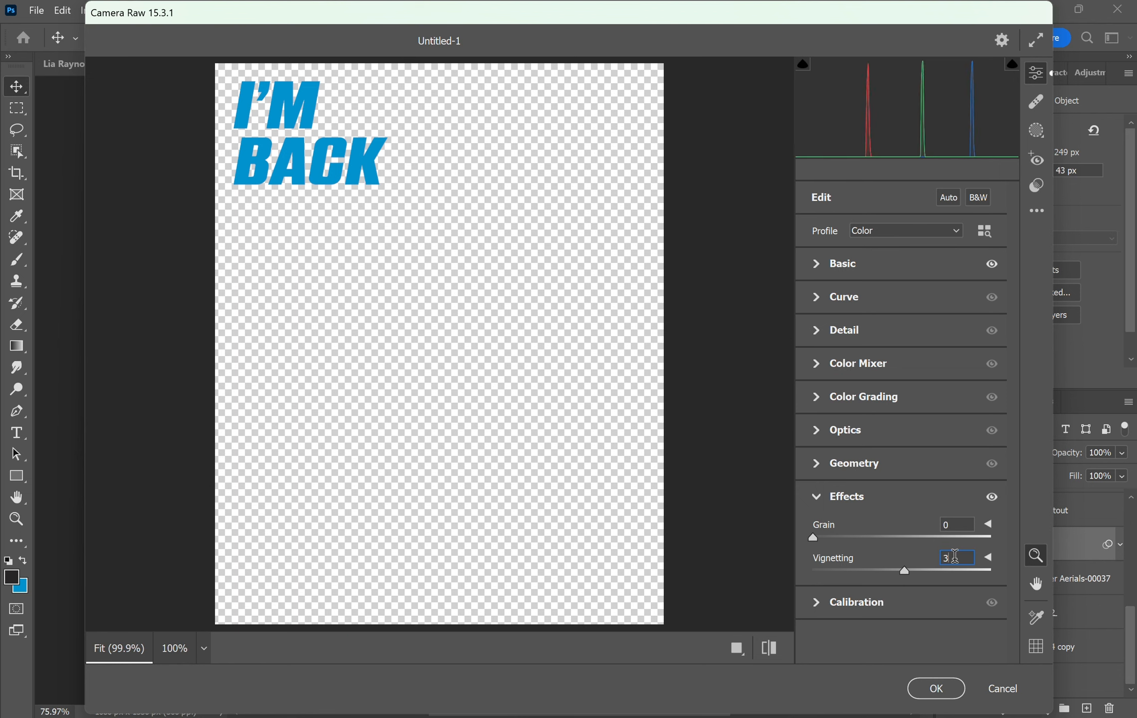
click(941, 675)
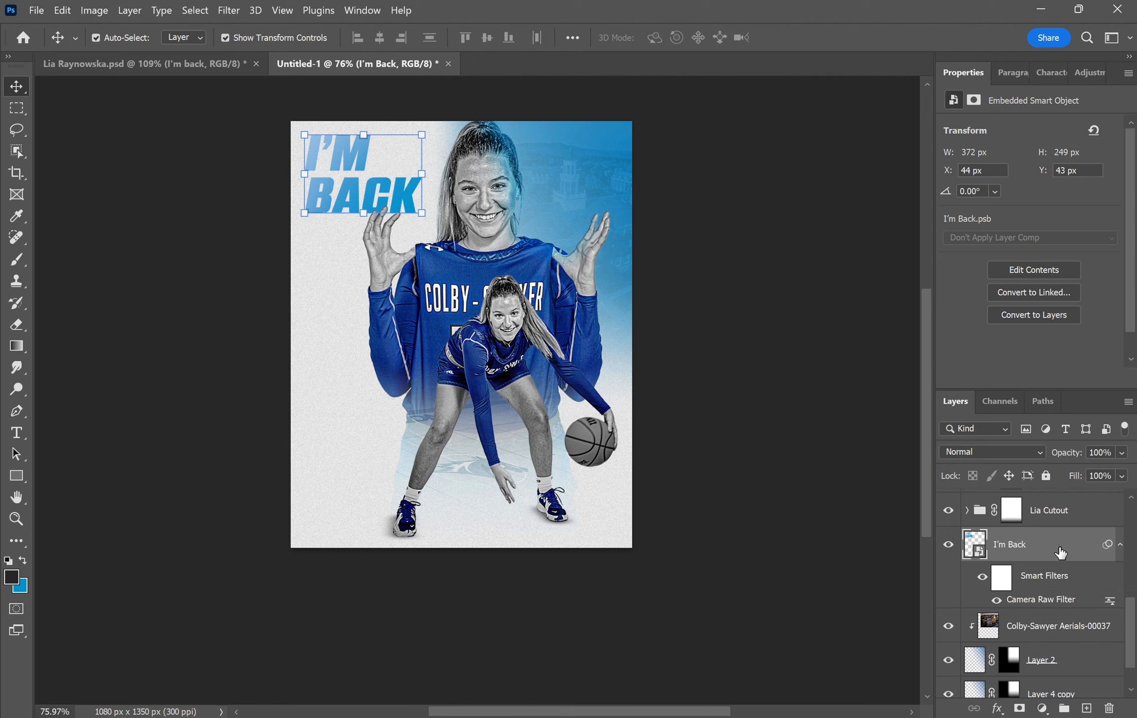
- Duplicate the I'm Back layer and apply a 0° Motion Blur to the copy
key(ctrl+j)
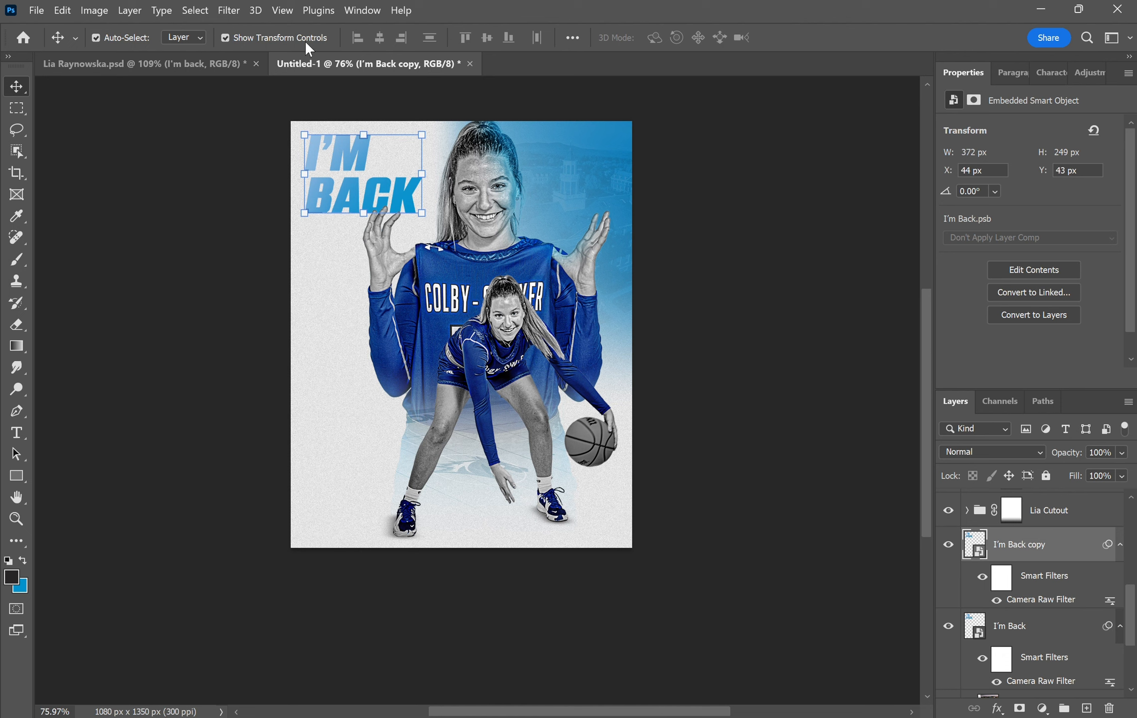
click(227, 11)
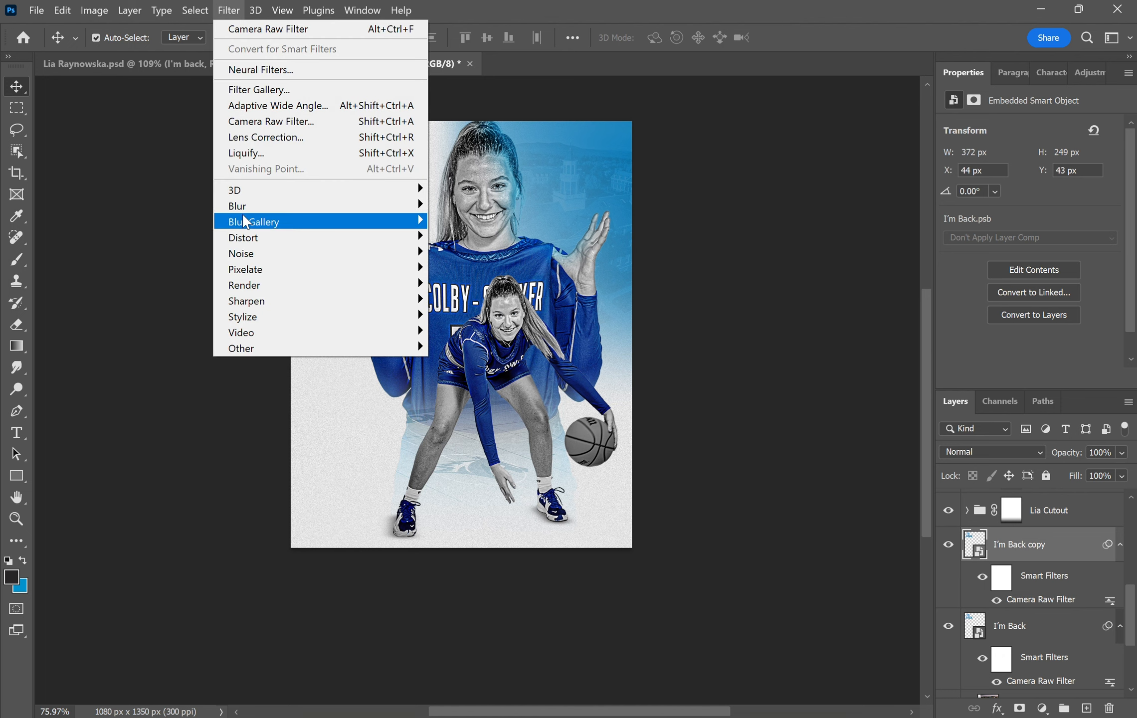
mouse_move(406, 209)
click(471, 299)
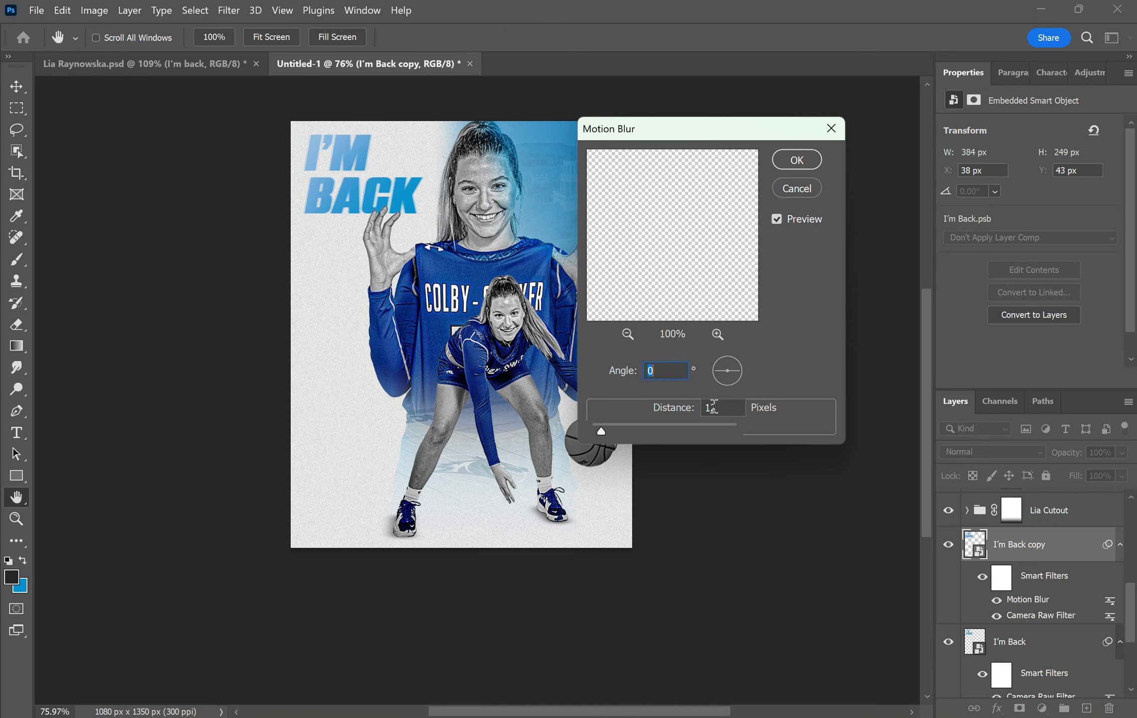
click(797, 160)
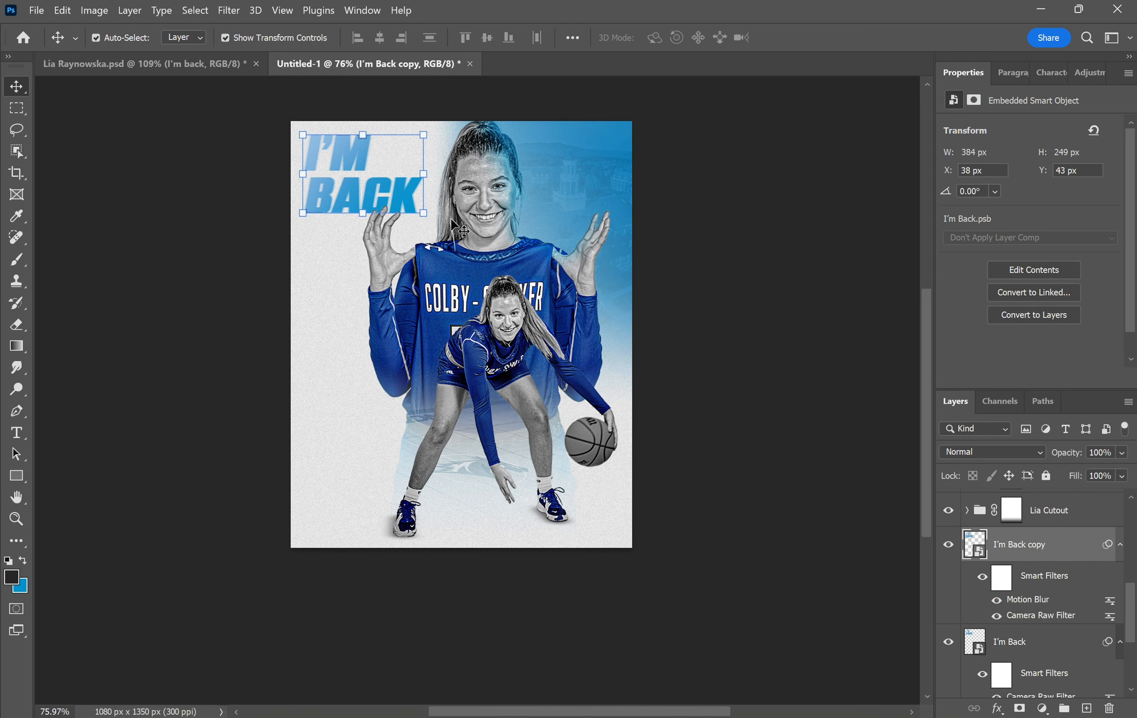
key(ctrl+u)
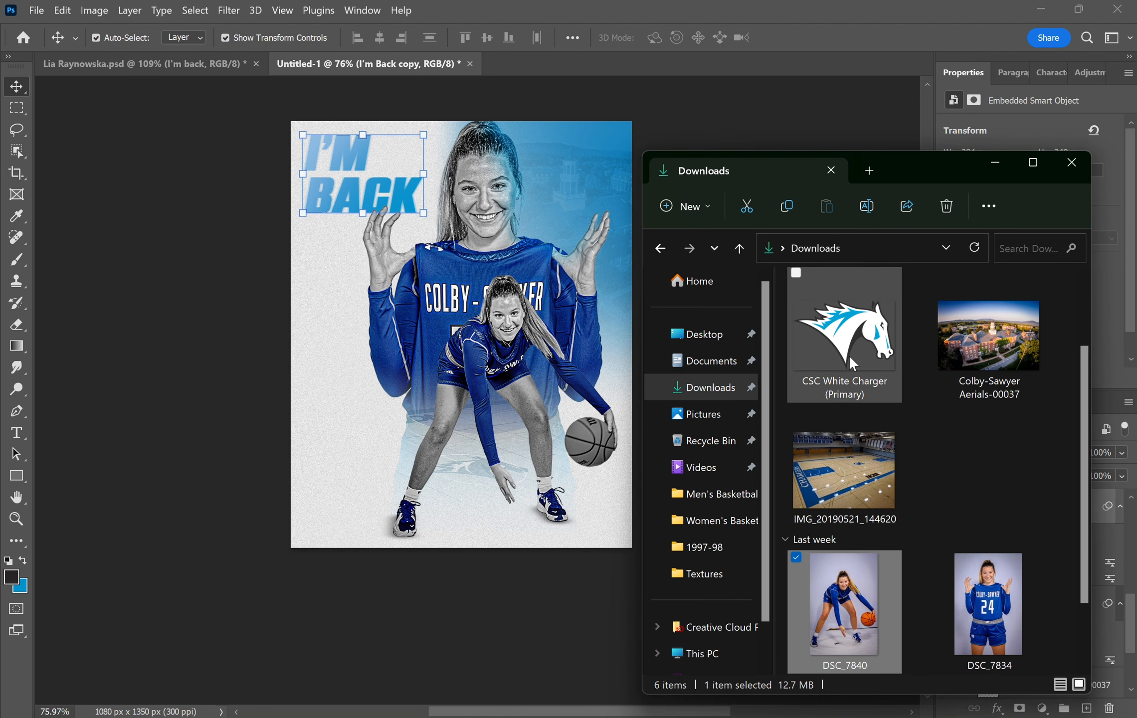
- Place the CSC White Charger logo, scale it to about 164×112 px in the bottom-left corner
drag(850, 355, 497, 419)
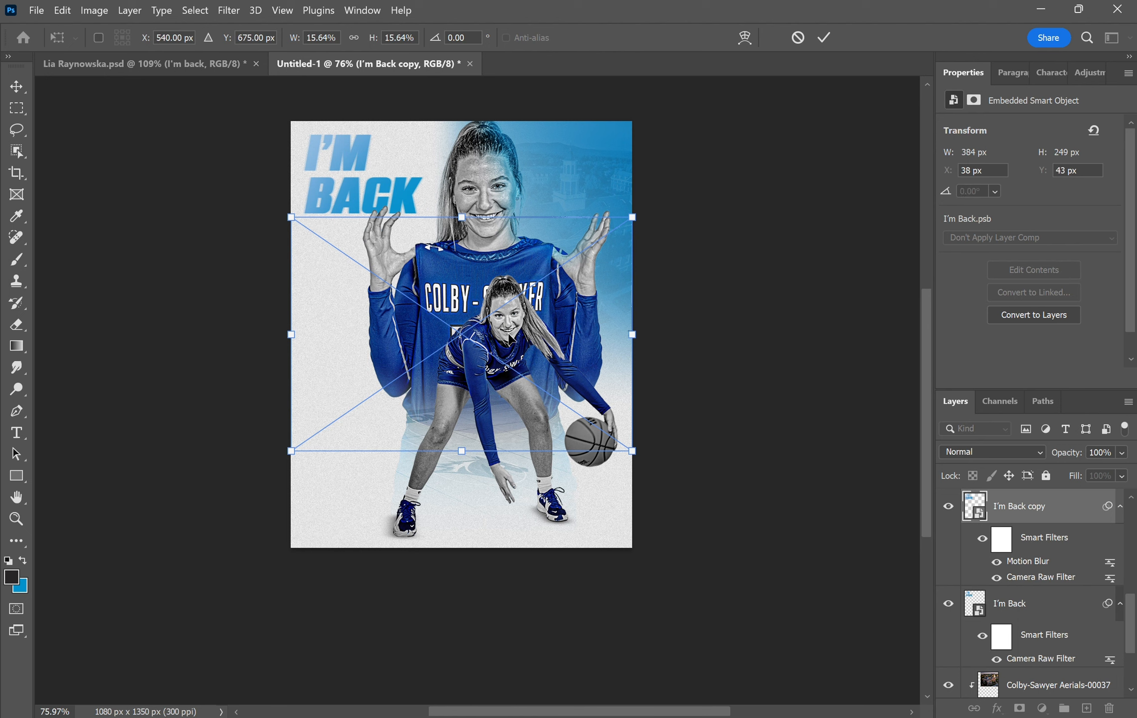
key(Return)
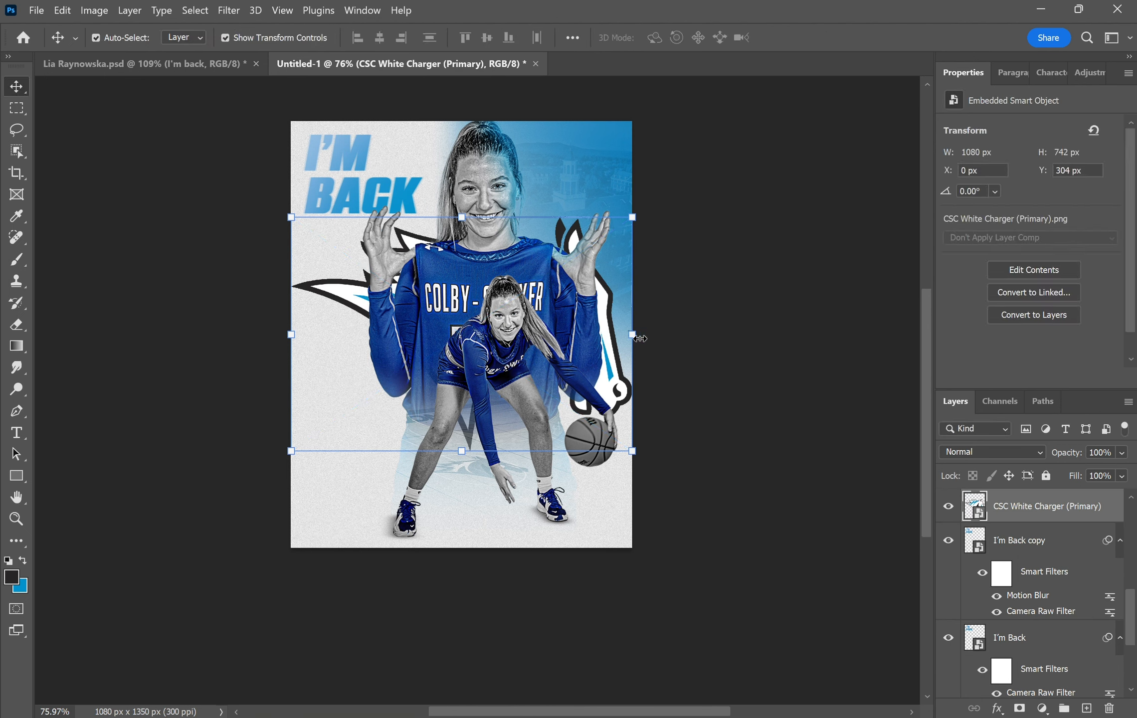
drag(634, 332, 283, 510)
key(Return)
key(Return)
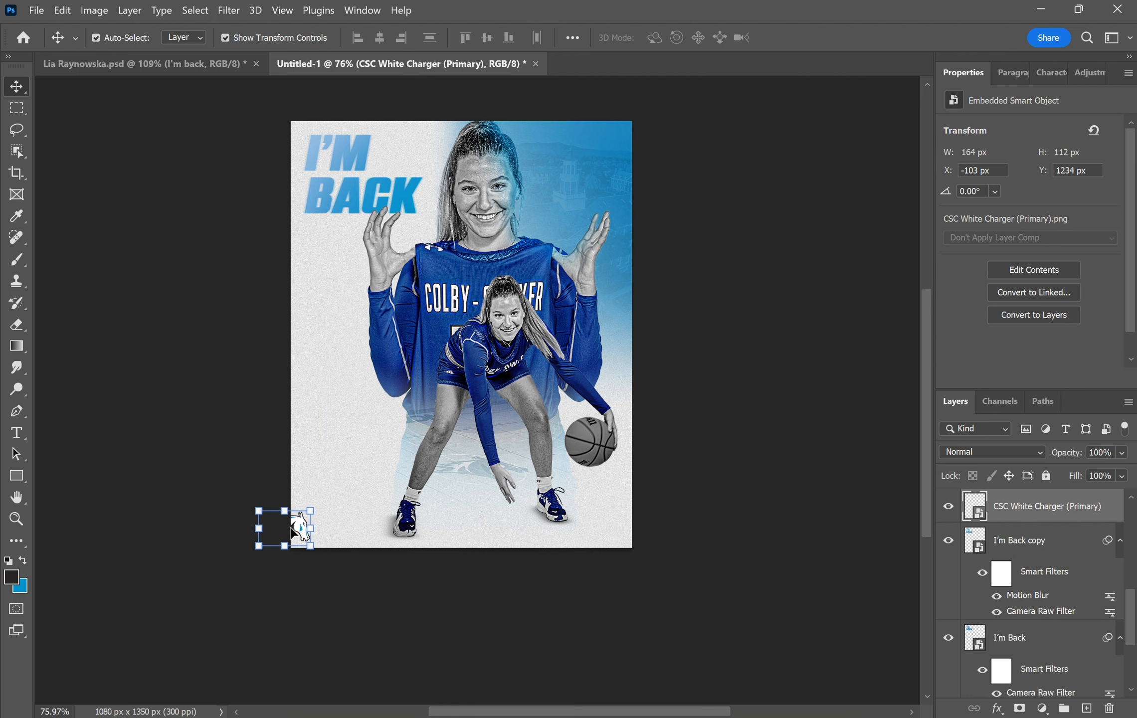
- Draw a text box near the poster's bottom with 6 pt type in colour #272425
click(98, 390)
key(t)
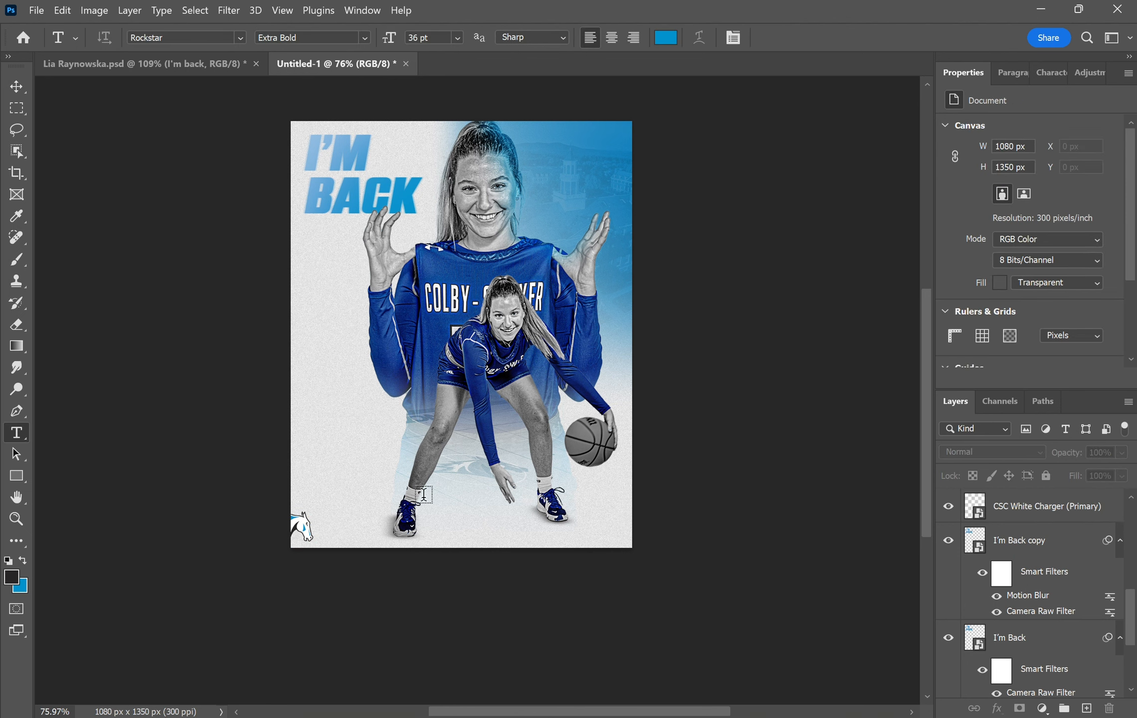
drag(475, 547, 744, 499)
click(457, 38)
click(443, 74)
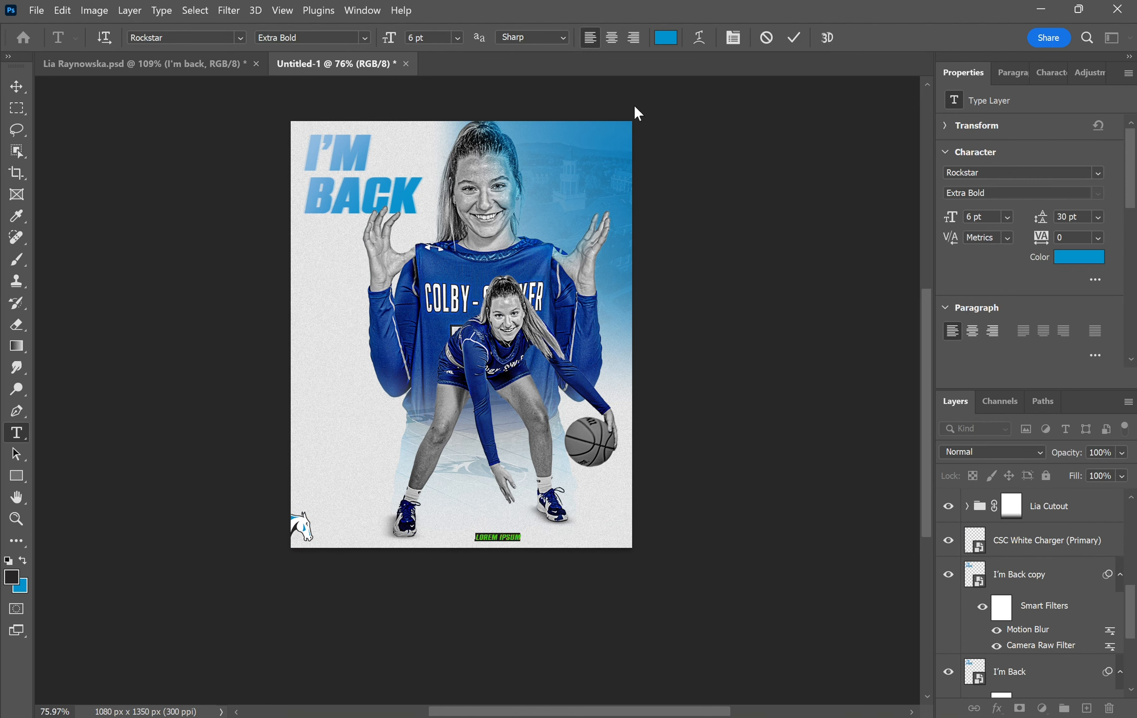
click(666, 37)
text(272425)
key(Return)
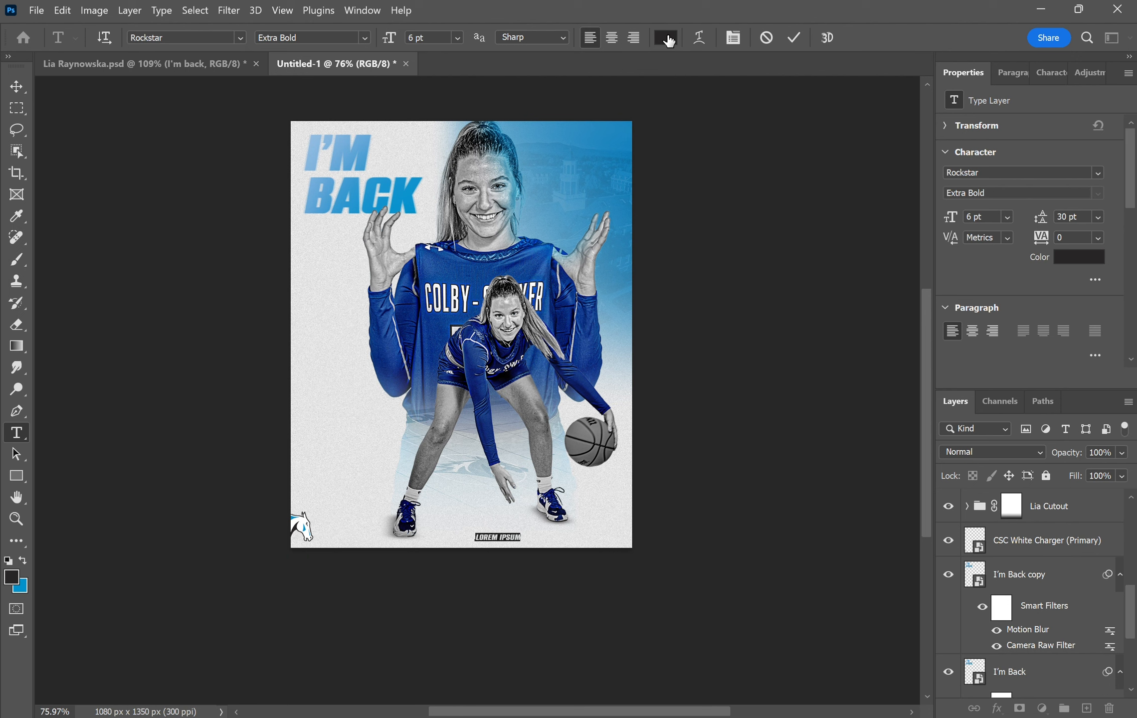
- Enter the COLBY-SAWYER WOMEN'S BASKETBALL caption at 8 pt and move it to the bottom-right edge
text(COLBY-SAWYER WOMEN'S BASKETBALL)
drag(601, 535, 473, 538)
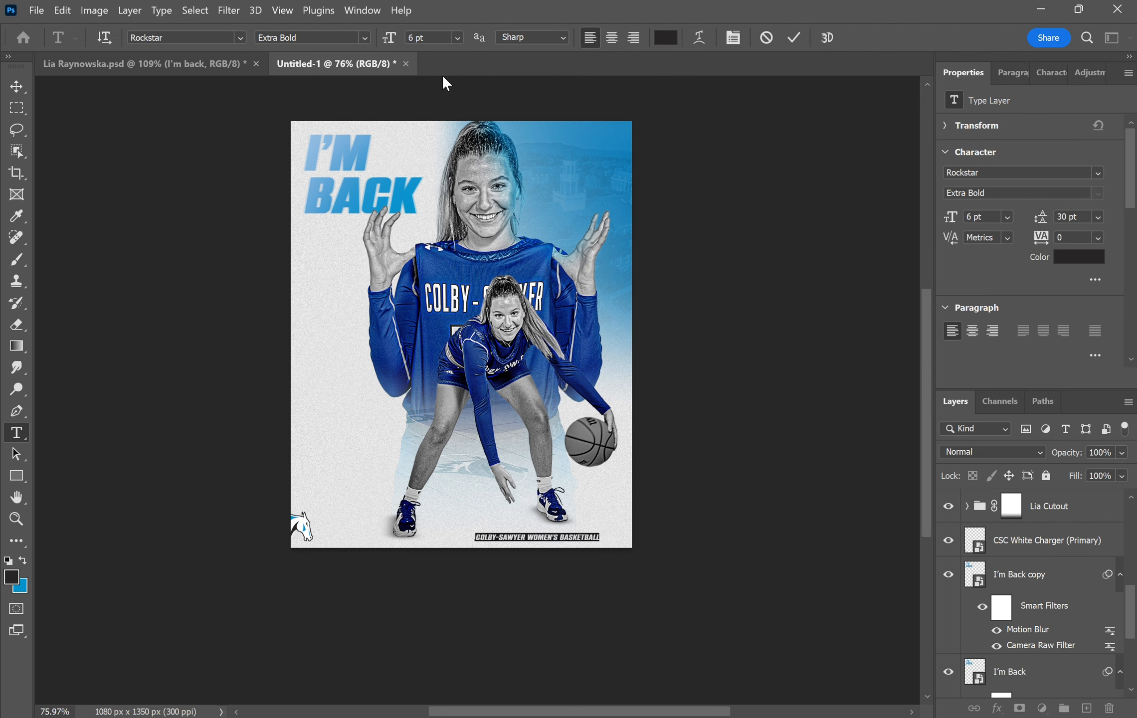
click(457, 38)
click(438, 70)
click(16, 86)
drag(606, 539, 592, 542)
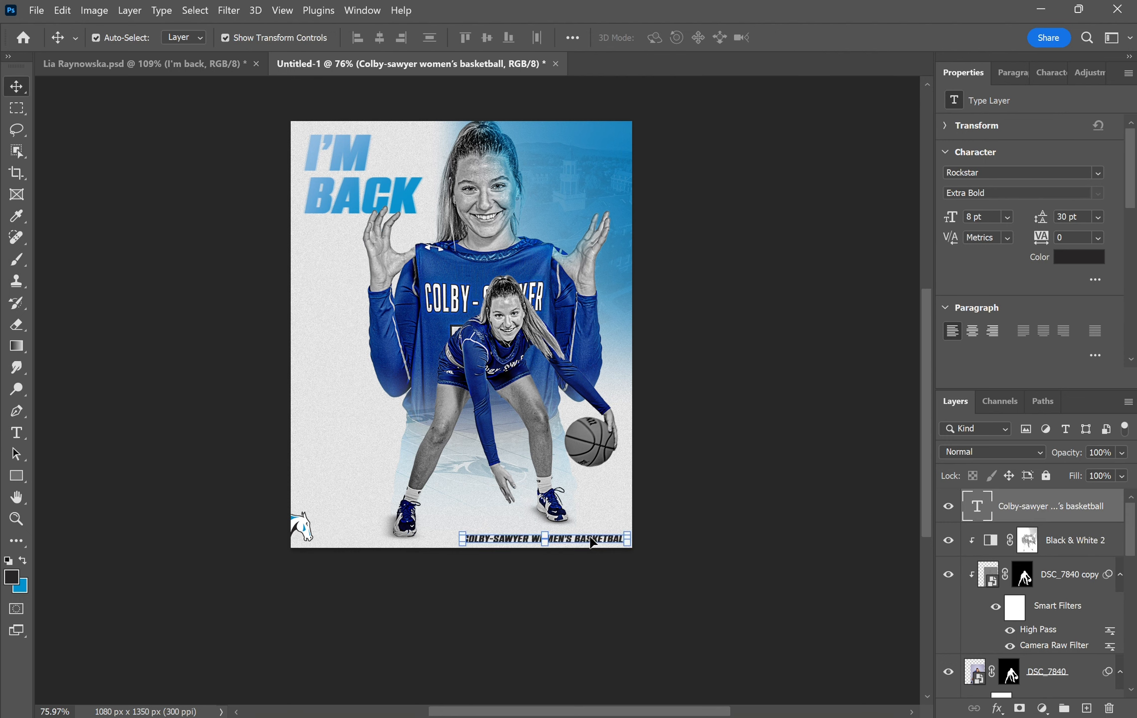
key(Down)
key(Down)
key(Down)
key(Down)
key(Down)
click(741, 561)
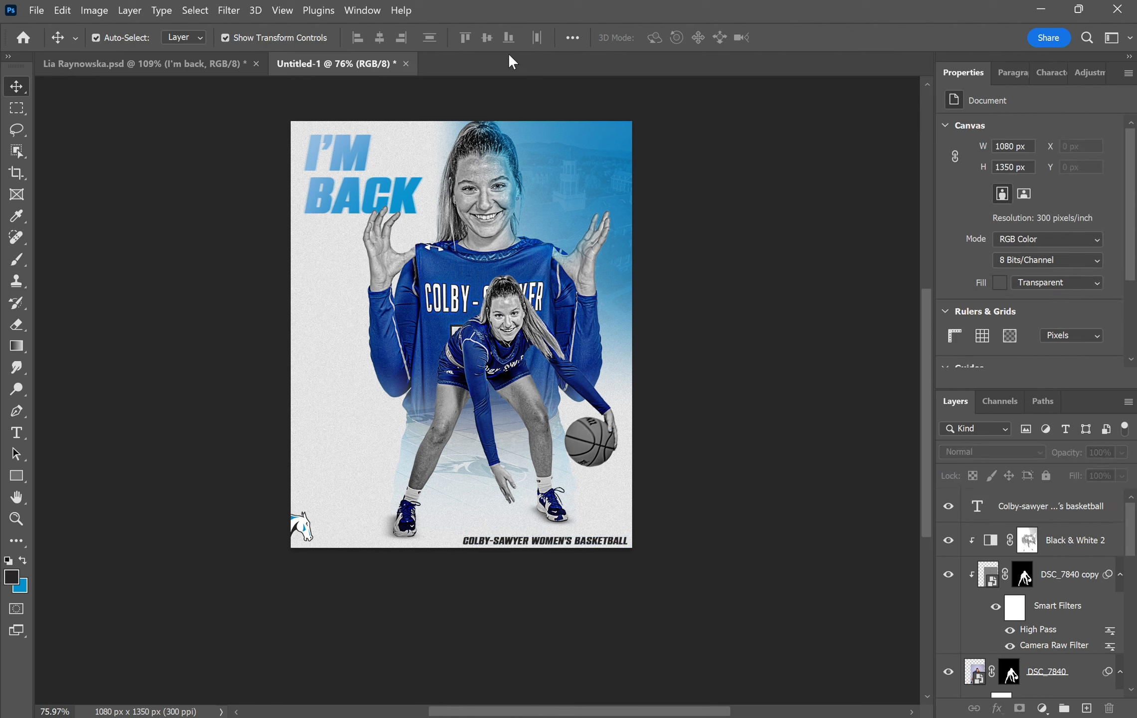
- Type the athlete's name on the poster's left in the Hello Santtiny script font
click(19, 433)
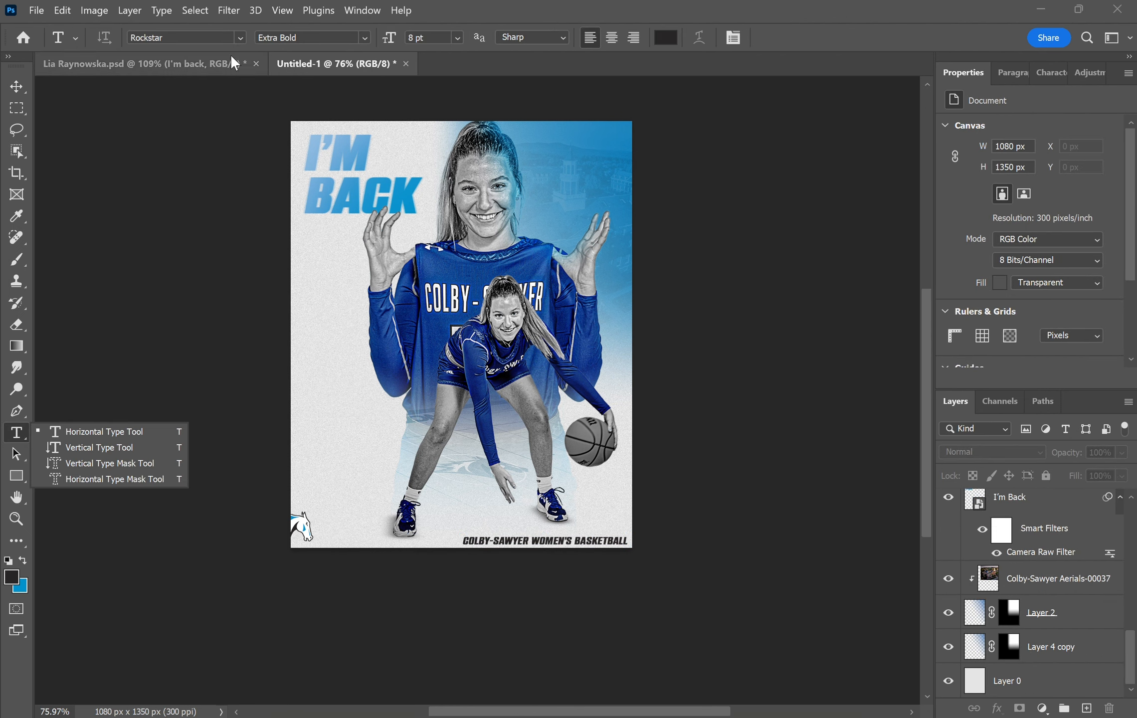
click(240, 38)
click(250, 246)
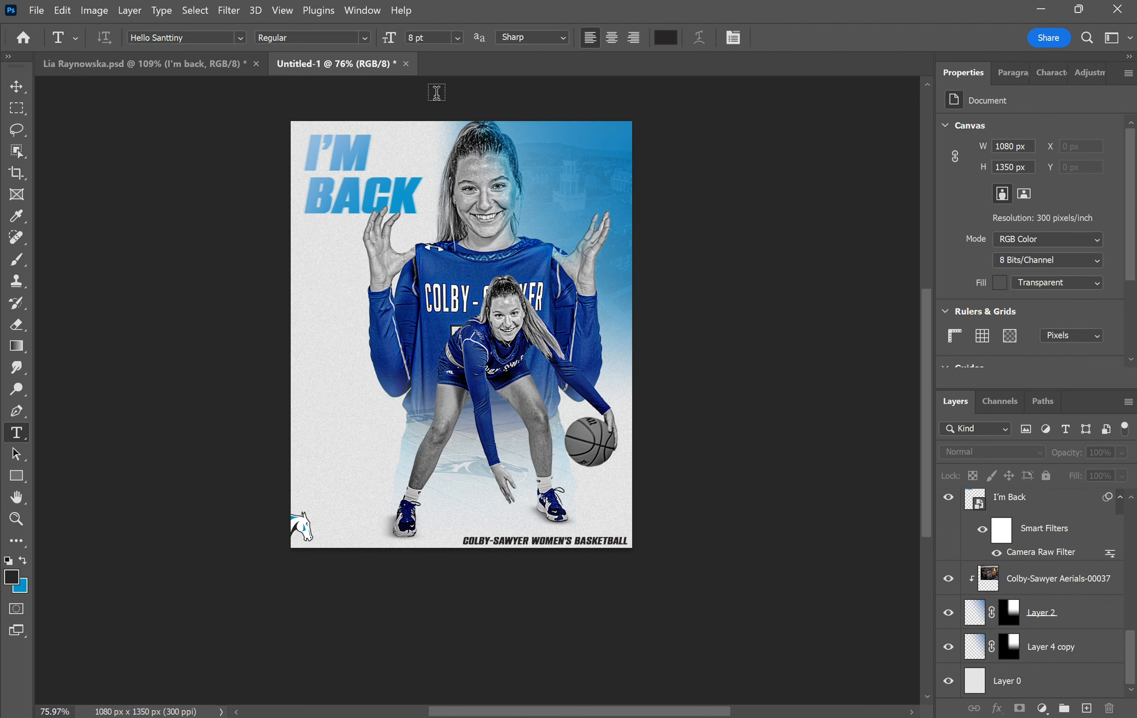
click(344, 424)
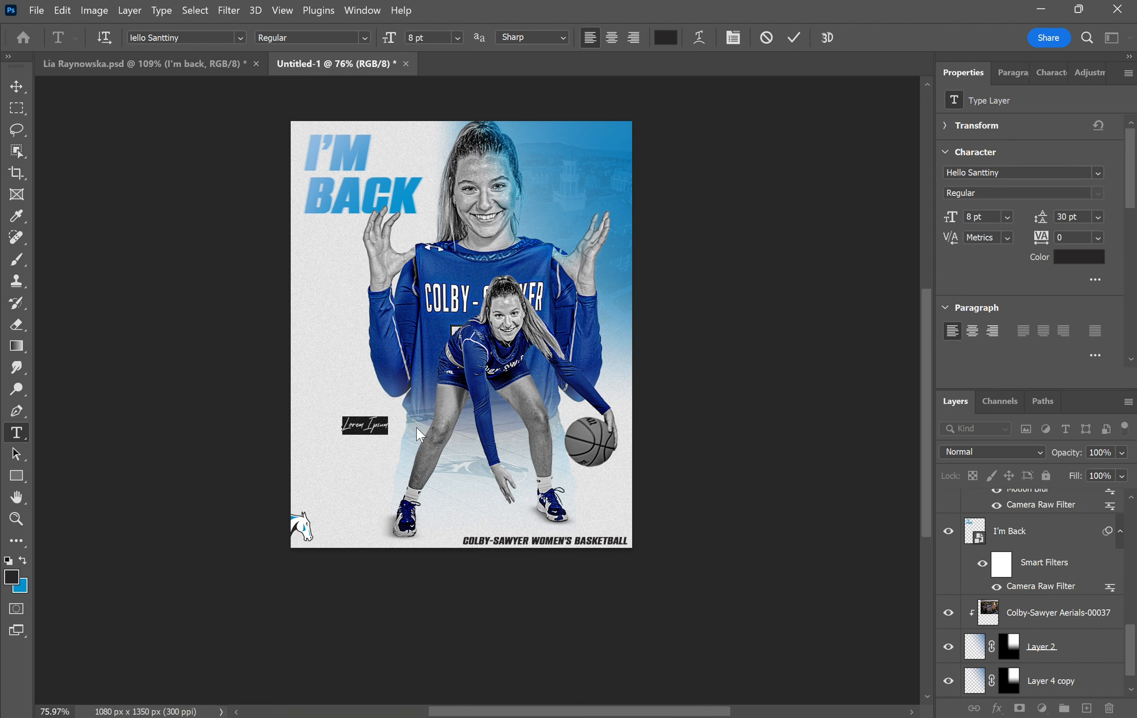
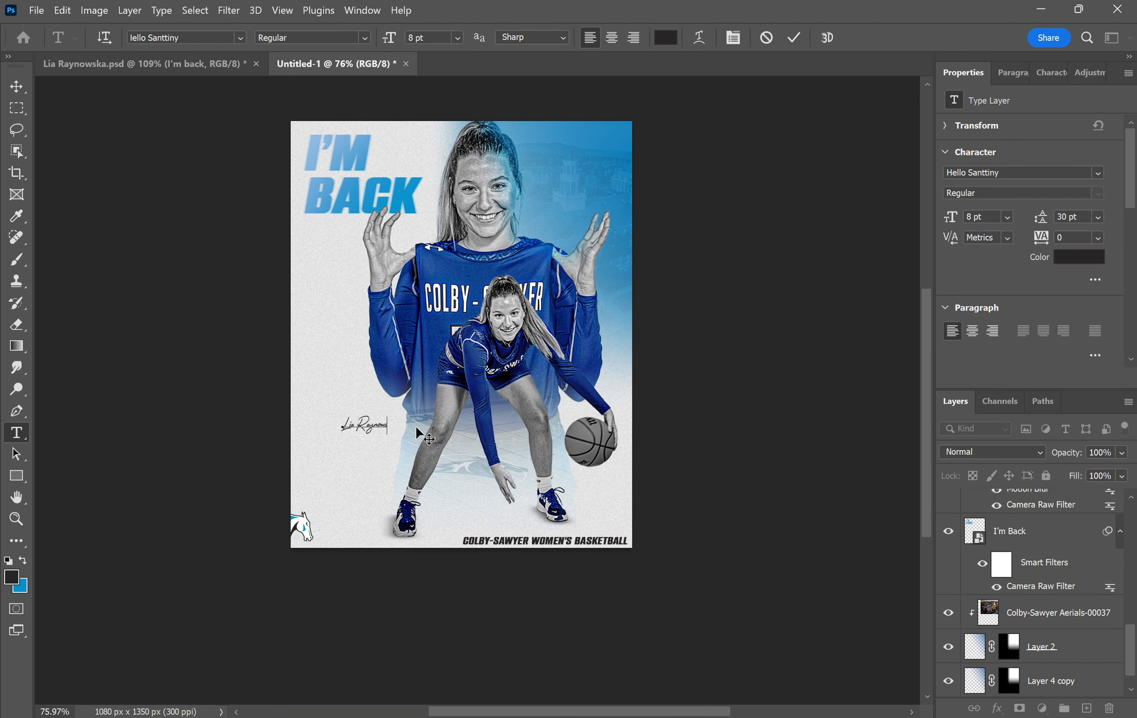
- Size the name to 18 pt, tilt it about 15 degrees and shift it left
drag(397, 425, 341, 425)
click(457, 37)
click(440, 186)
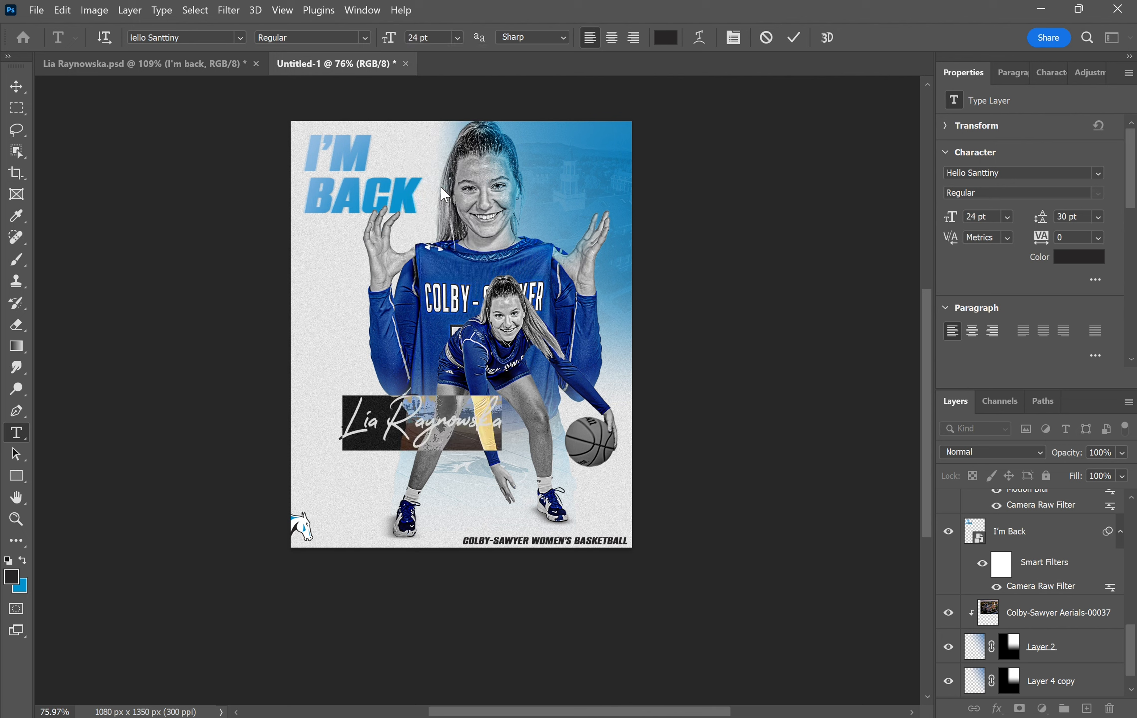
click(457, 38)
click(441, 171)
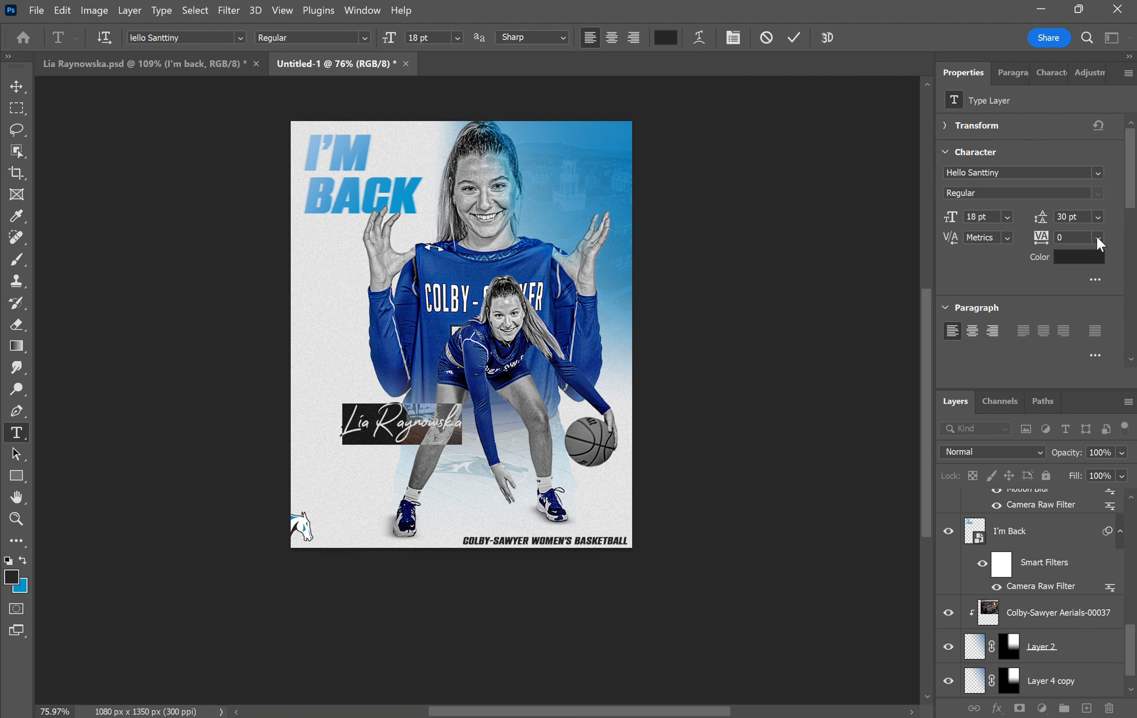
click(13, 85)
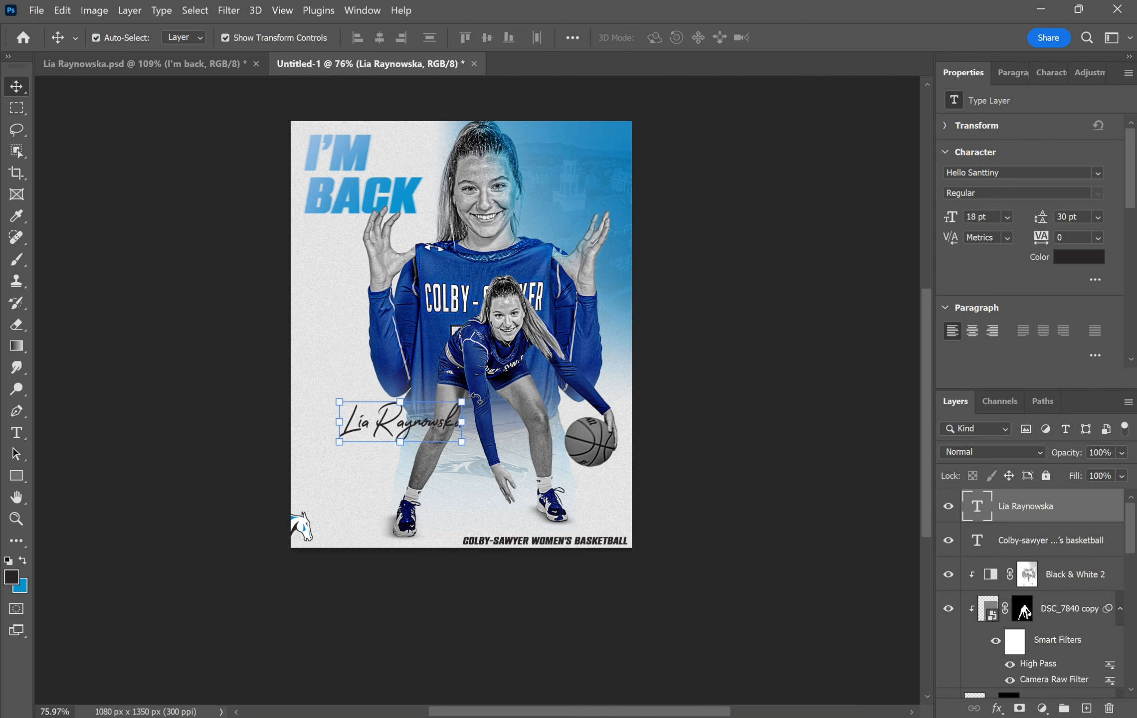
drag(470, 404, 465, 385)
drag(384, 431, 330, 434)
key(Return)
- Tighten the name's letter spacing to -50 and nudge it slightly down
double_click(381, 416)
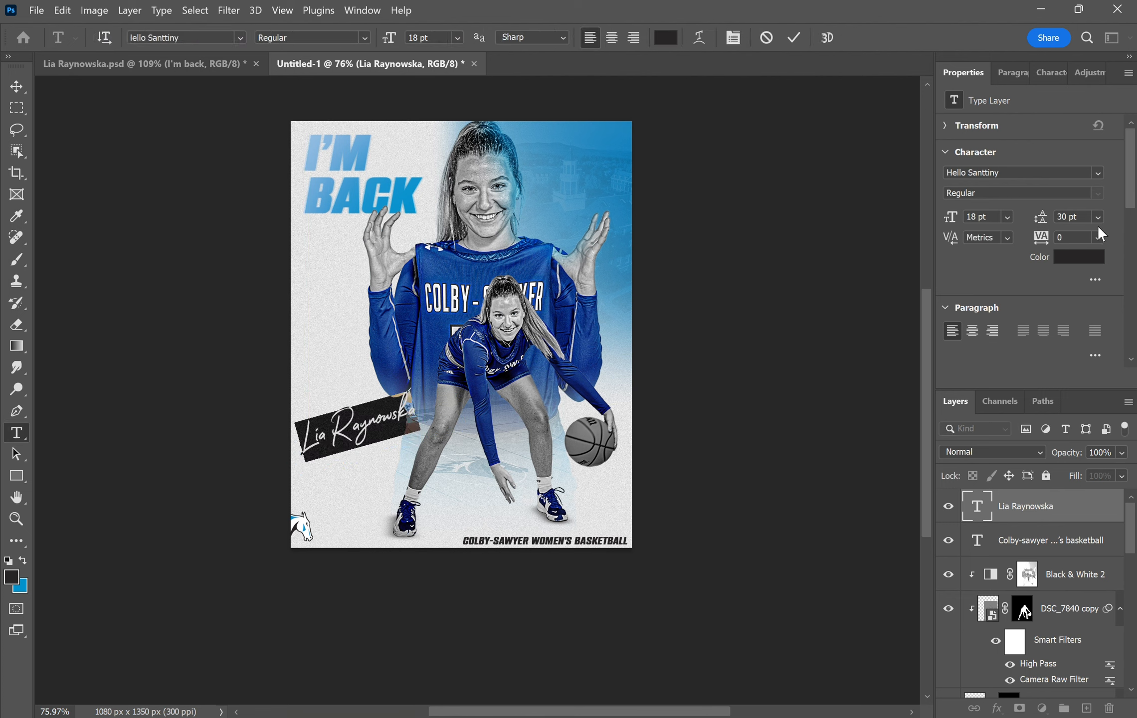
click(1098, 237)
click(1087, 274)
click(17, 87)
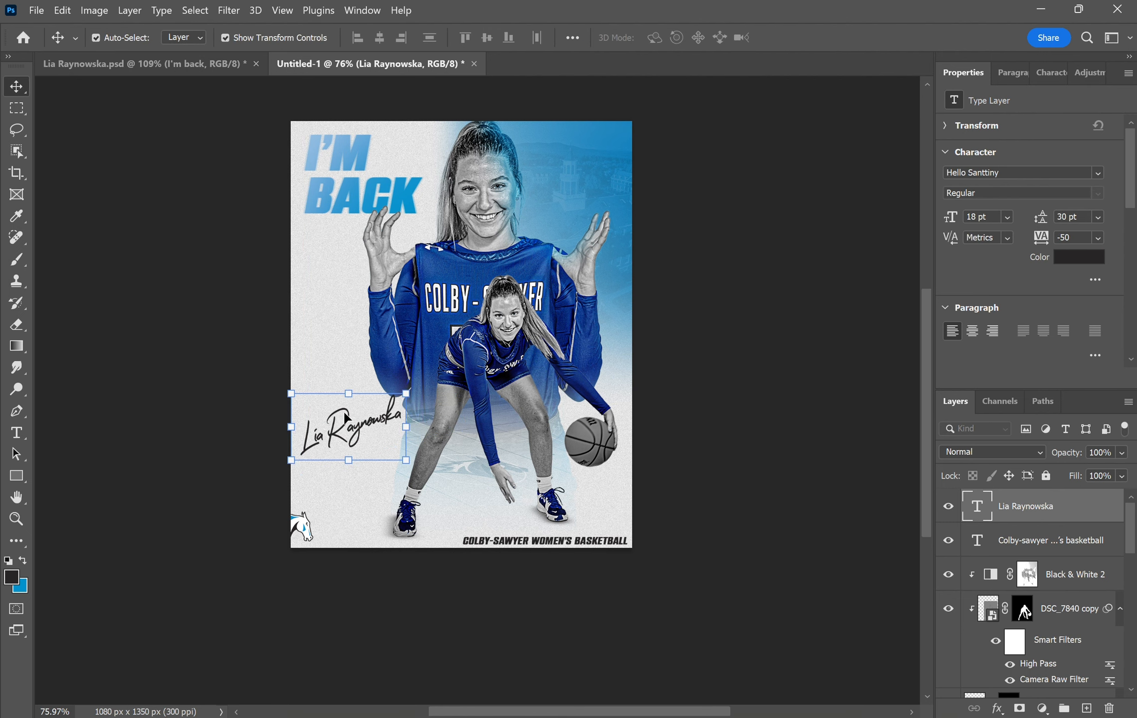
drag(346, 425, 347, 432)
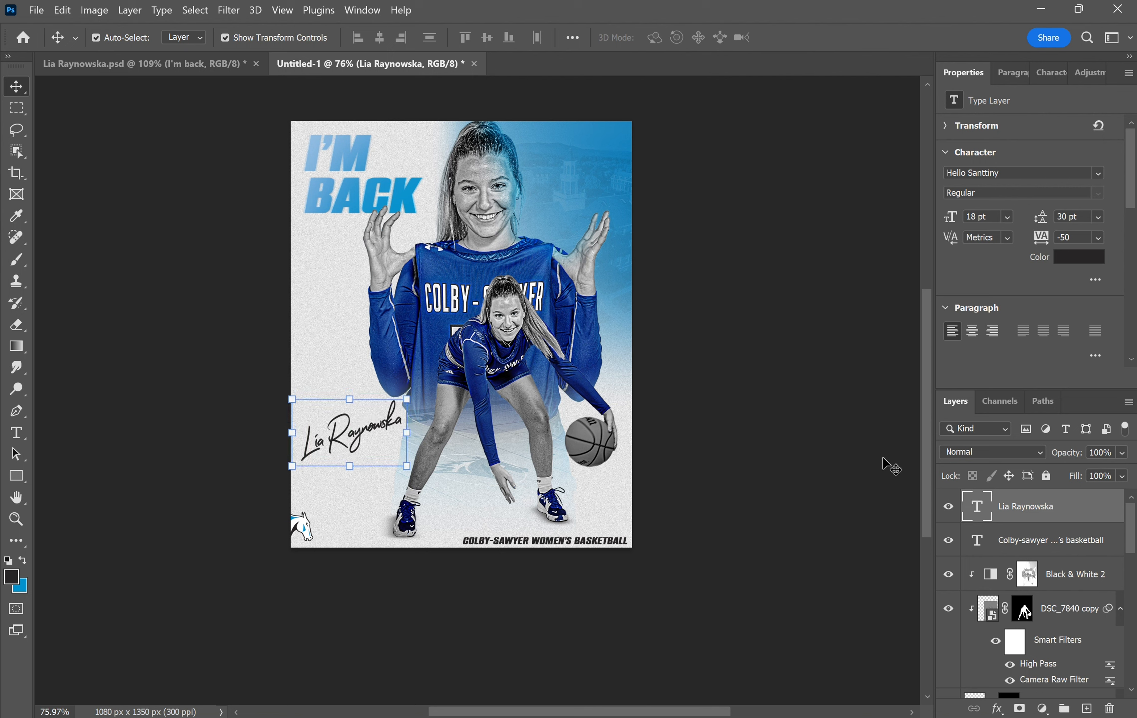
- Add a '#24' text layer beneath the signature
click(16, 432)
click(344, 503)
text(#24)
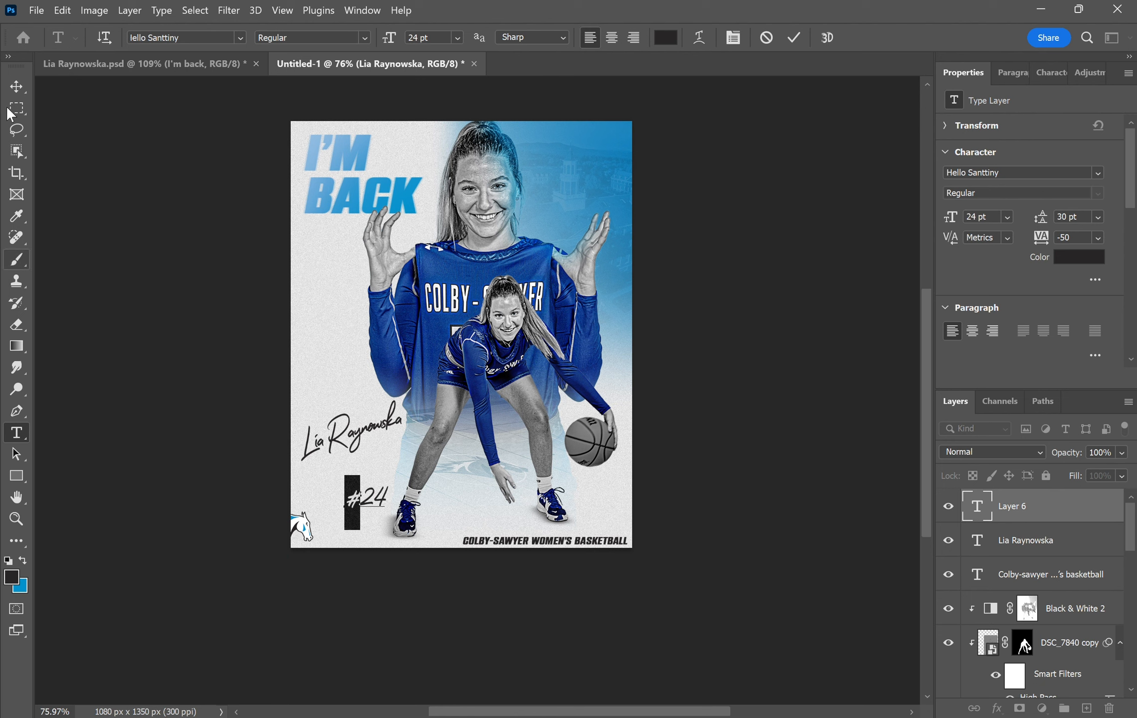
click(16, 87)
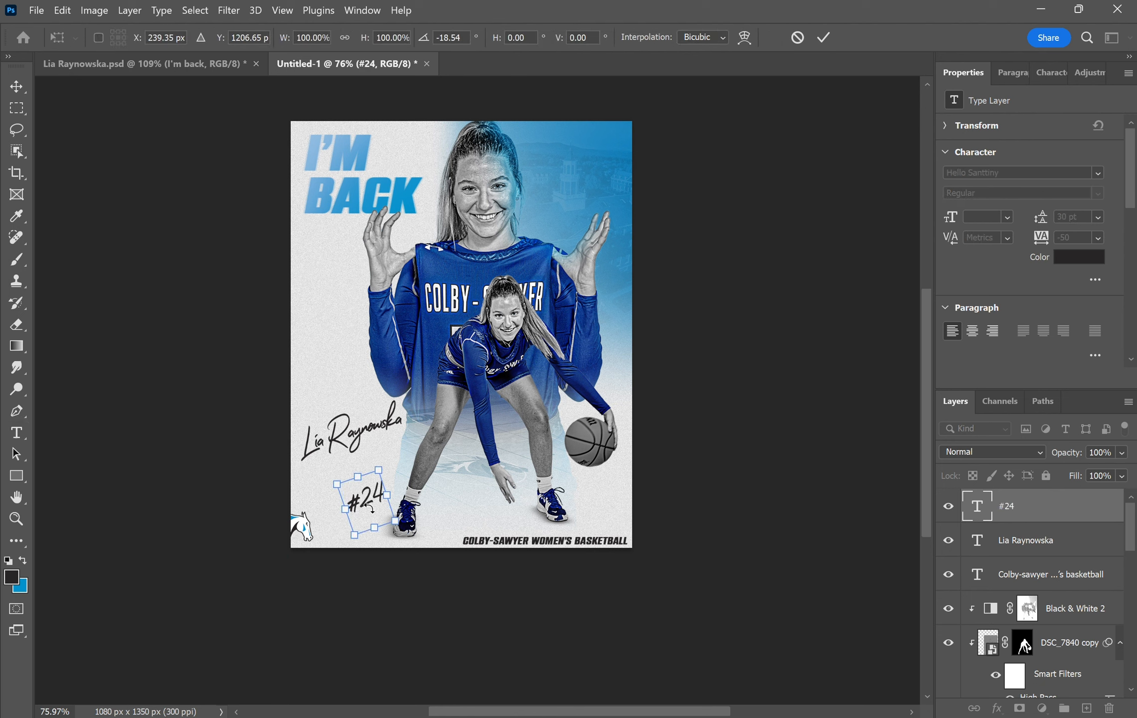